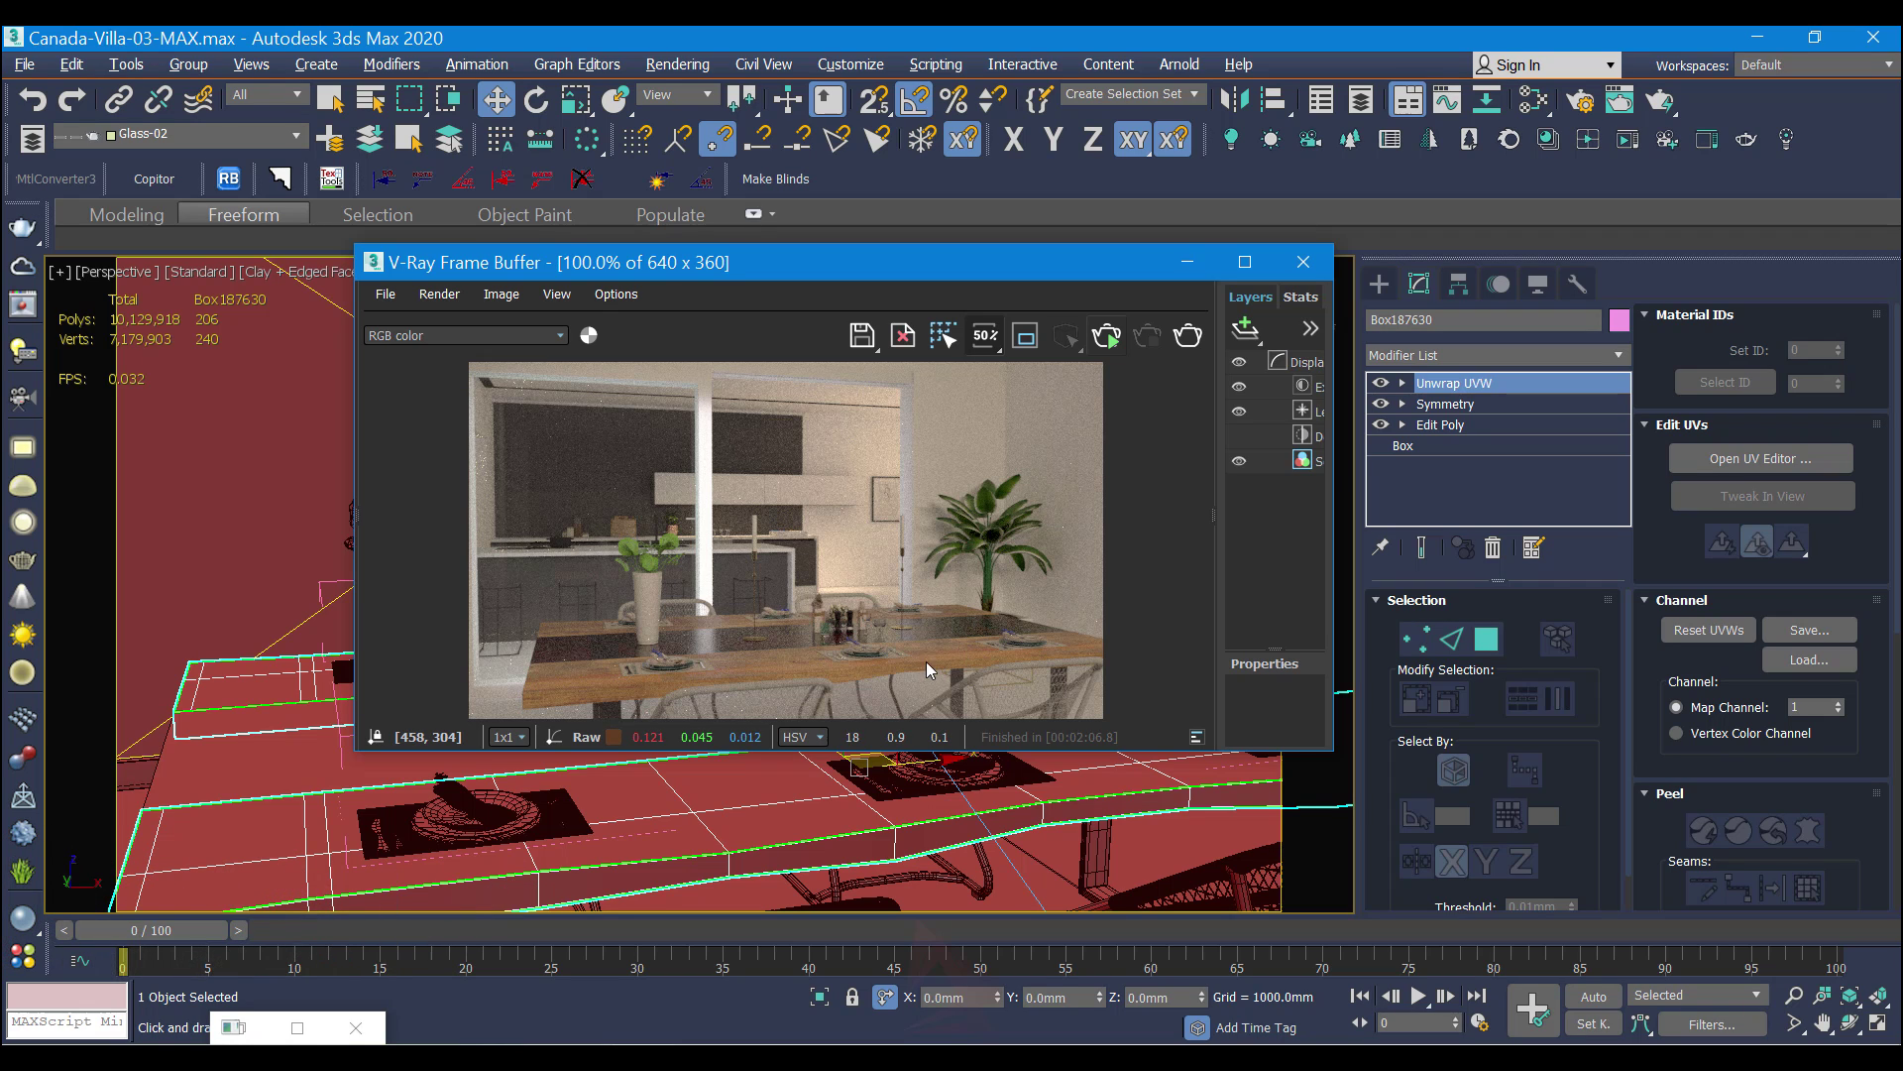
Step: Minimize the V-Ray Frame Buffer and isolate both selected table pieces with Alt+Q
{"action": "left_click_drag", "start_coordinate": [1191, 266], "coordinate": [1190, 268]}
{"action": "left_click", "coordinate": [1191, 267]}
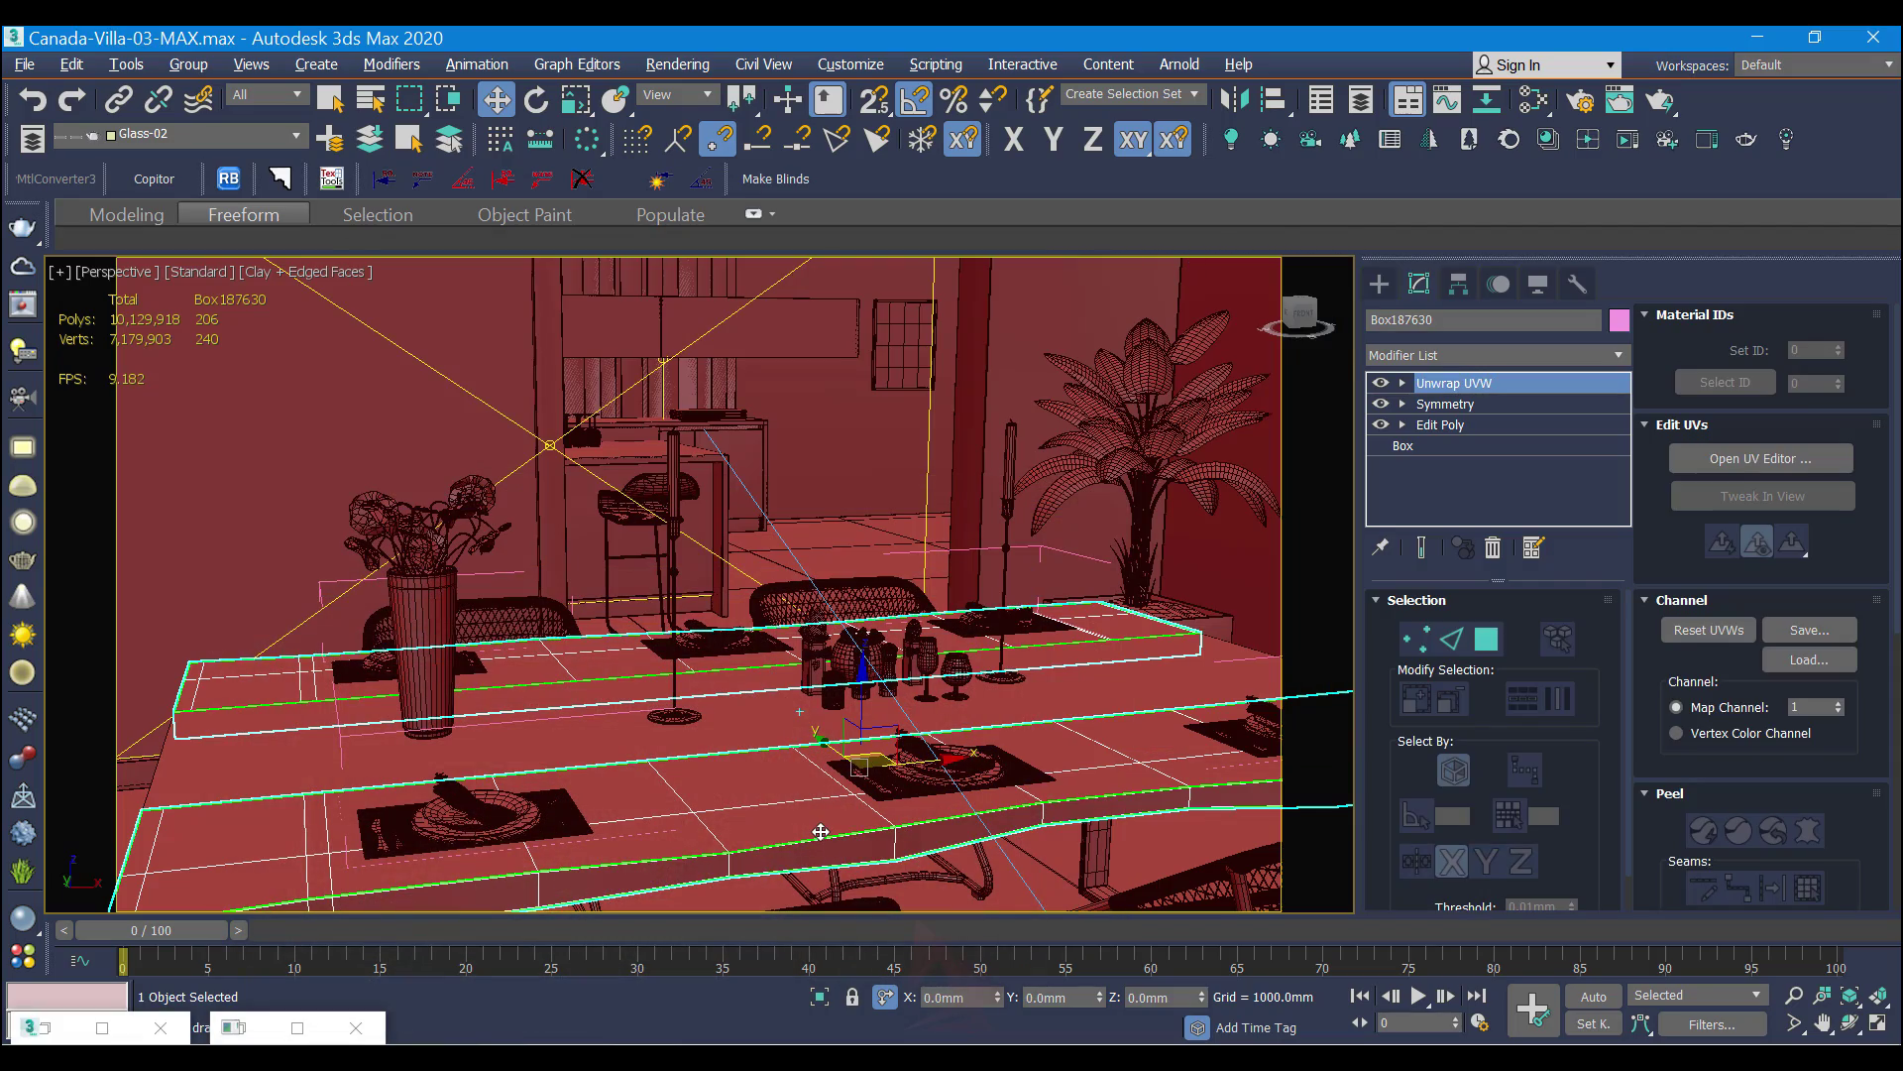
{"action": "middle_click_drag", "start_coordinate": [821, 832], "coordinate": [351, 770], "text": "alt"}
{"action": "left_click", "coordinate": [353, 779], "text": "ctrl"}
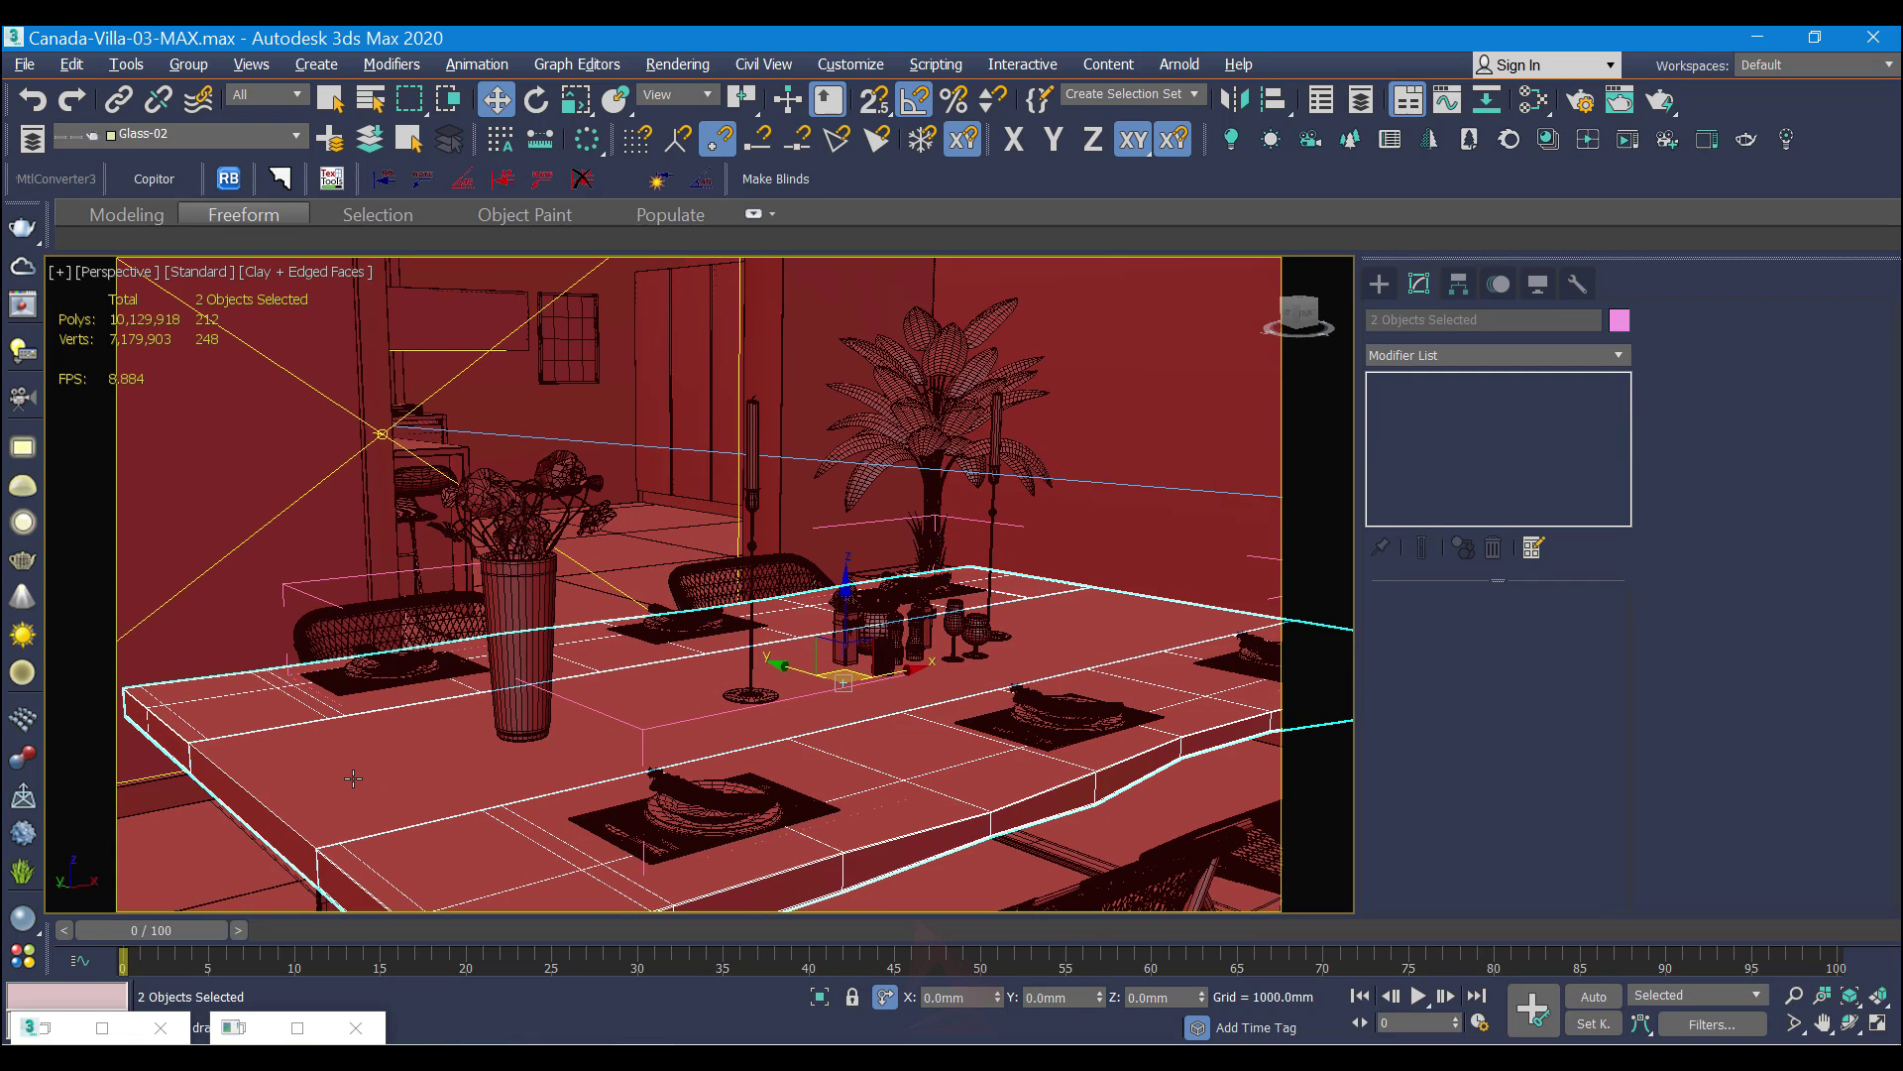
{"action": "key", "text": "alt+q"}
Step: Inspect the isolated Box187630 and Liquets table pieces, then restore the full dining scene
{"action": "left_click", "coordinate": [764, 749]}
{"action": "mouse_move", "coordinate": [763, 749]}
{"action": "middle_mouse_down", "text": "alt"}
{"action": "mouse_move", "coordinate": [666, 702]}
{"action": "mouse_move", "coordinate": [731, 756]}
{"action": "middle_mouse_up", "text": "alt"}
{"action": "left_click", "coordinate": [684, 713]}
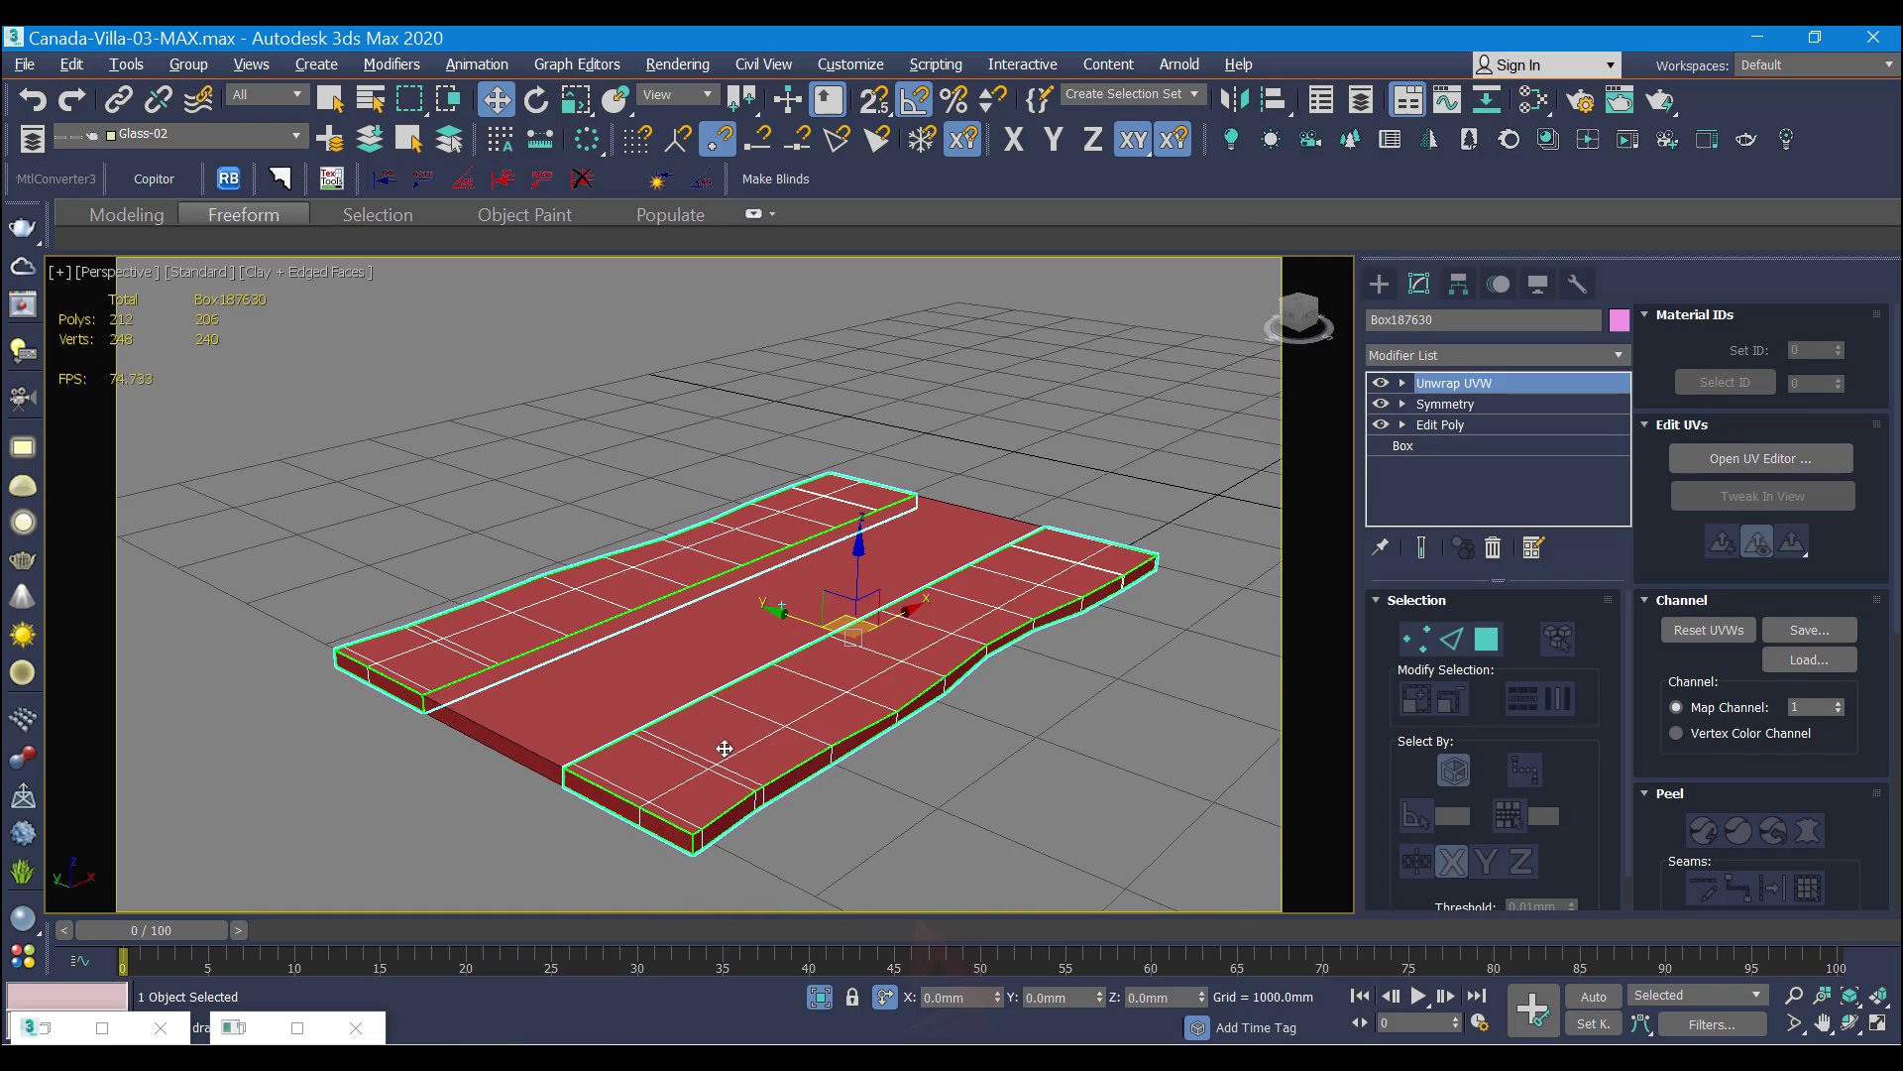
{"action": "left_click", "coordinate": [701, 730]}
{"action": "left_click", "coordinate": [734, 752]}
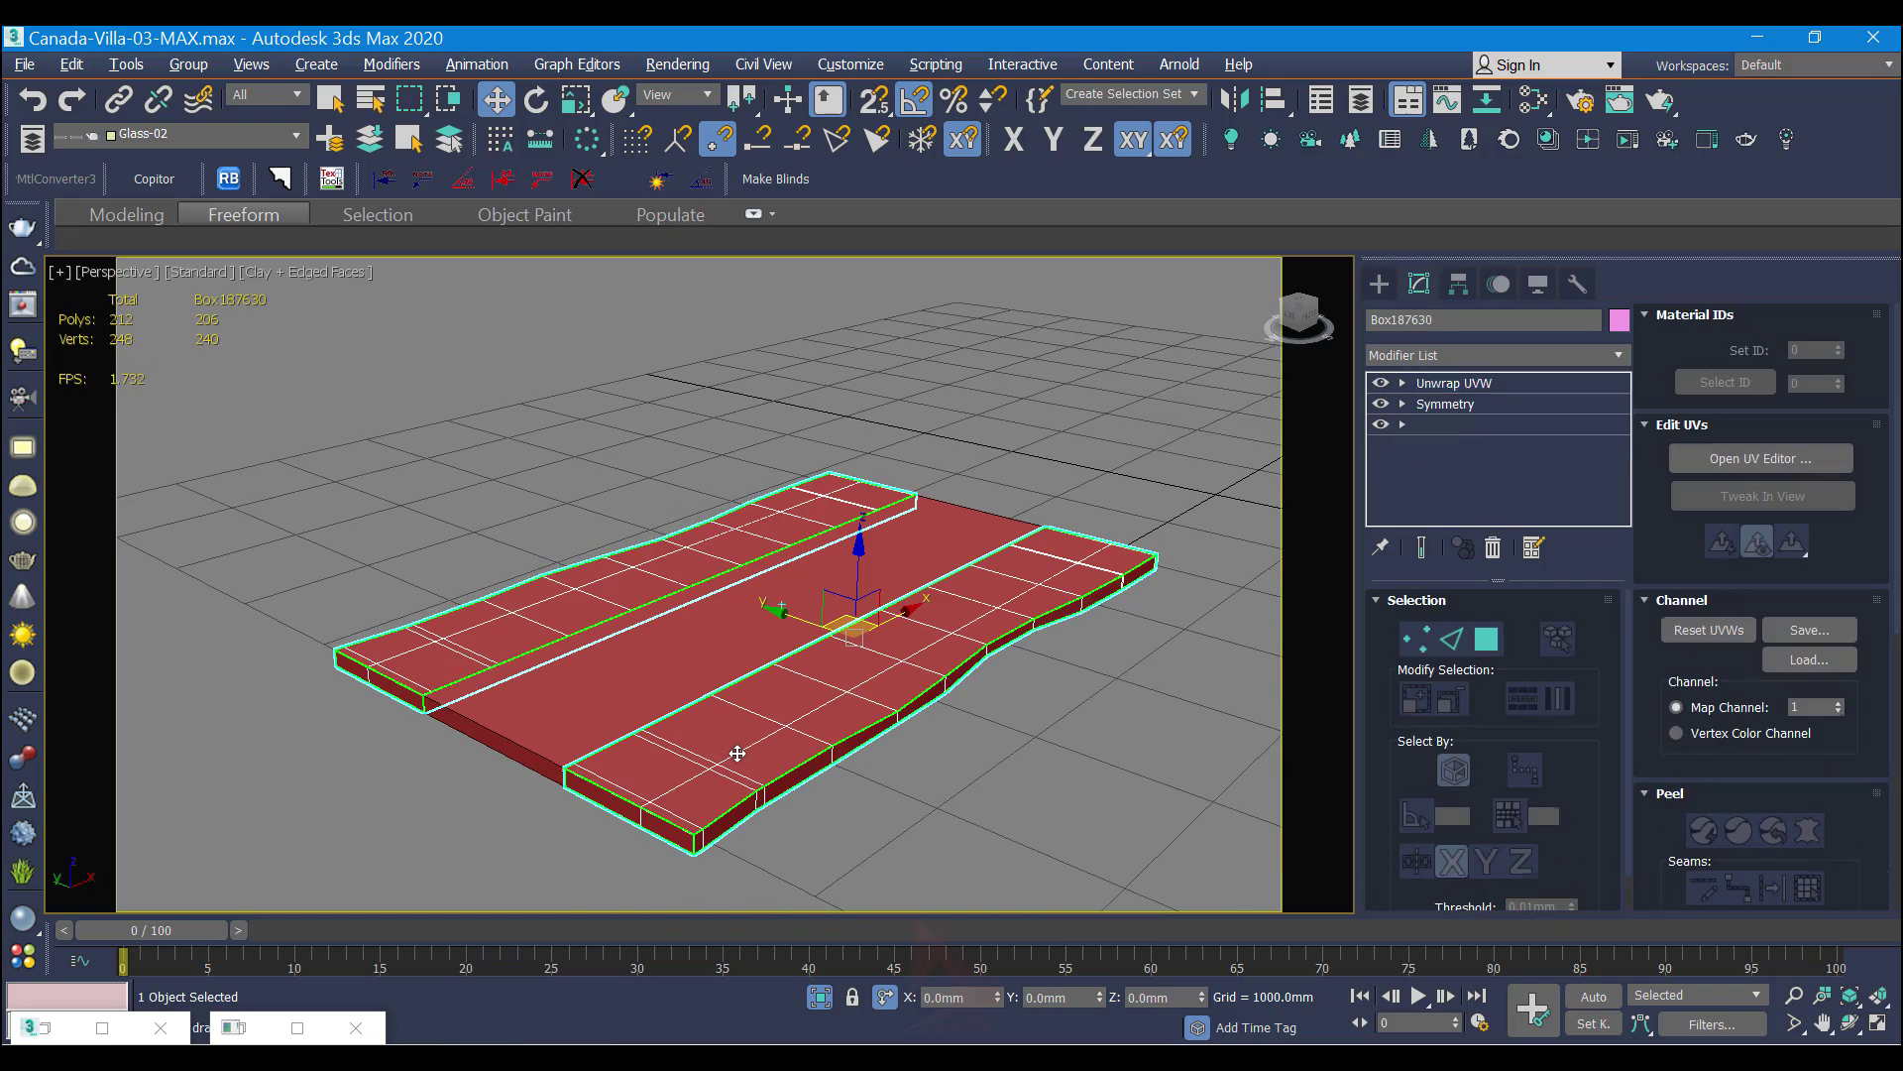
{"action": "middle_click_drag", "start_coordinate": [734, 752], "coordinate": [765, 815], "text": "alt"}
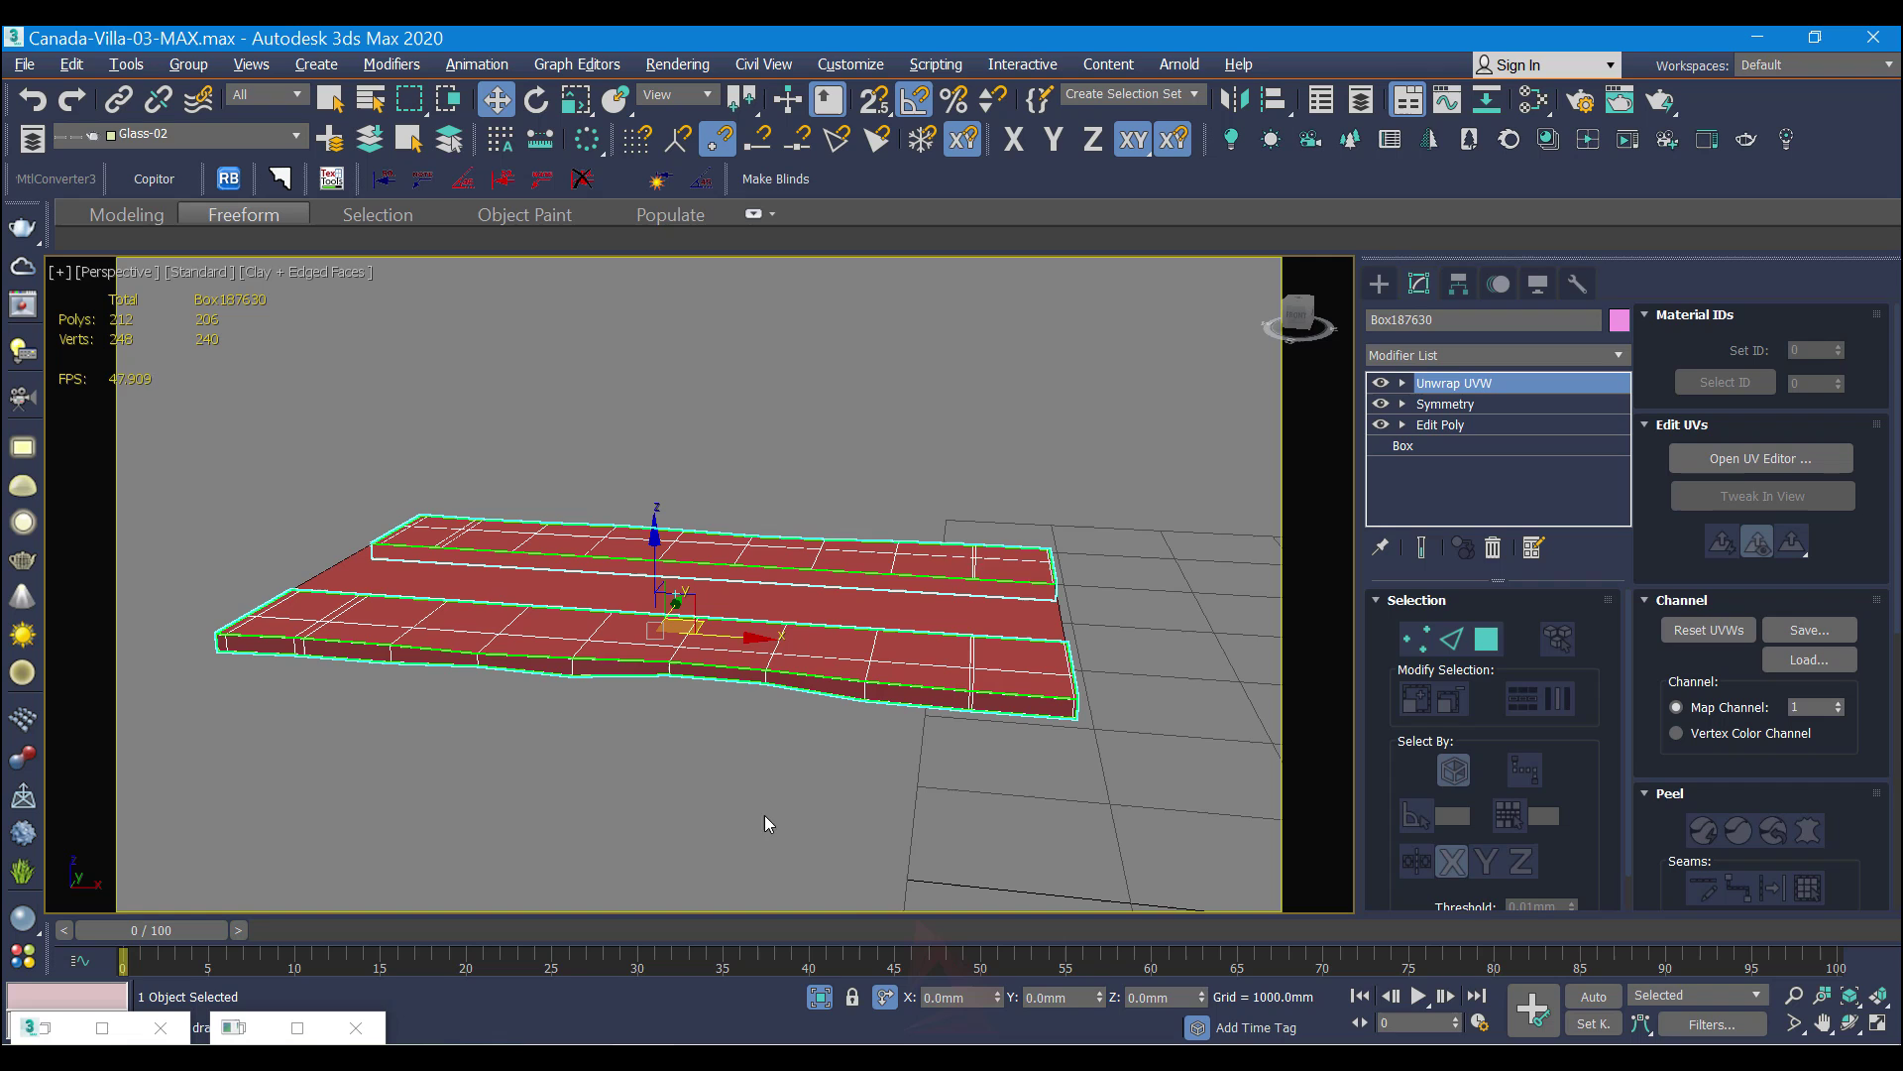
{"action": "left_click", "coordinate": [820, 1000]}
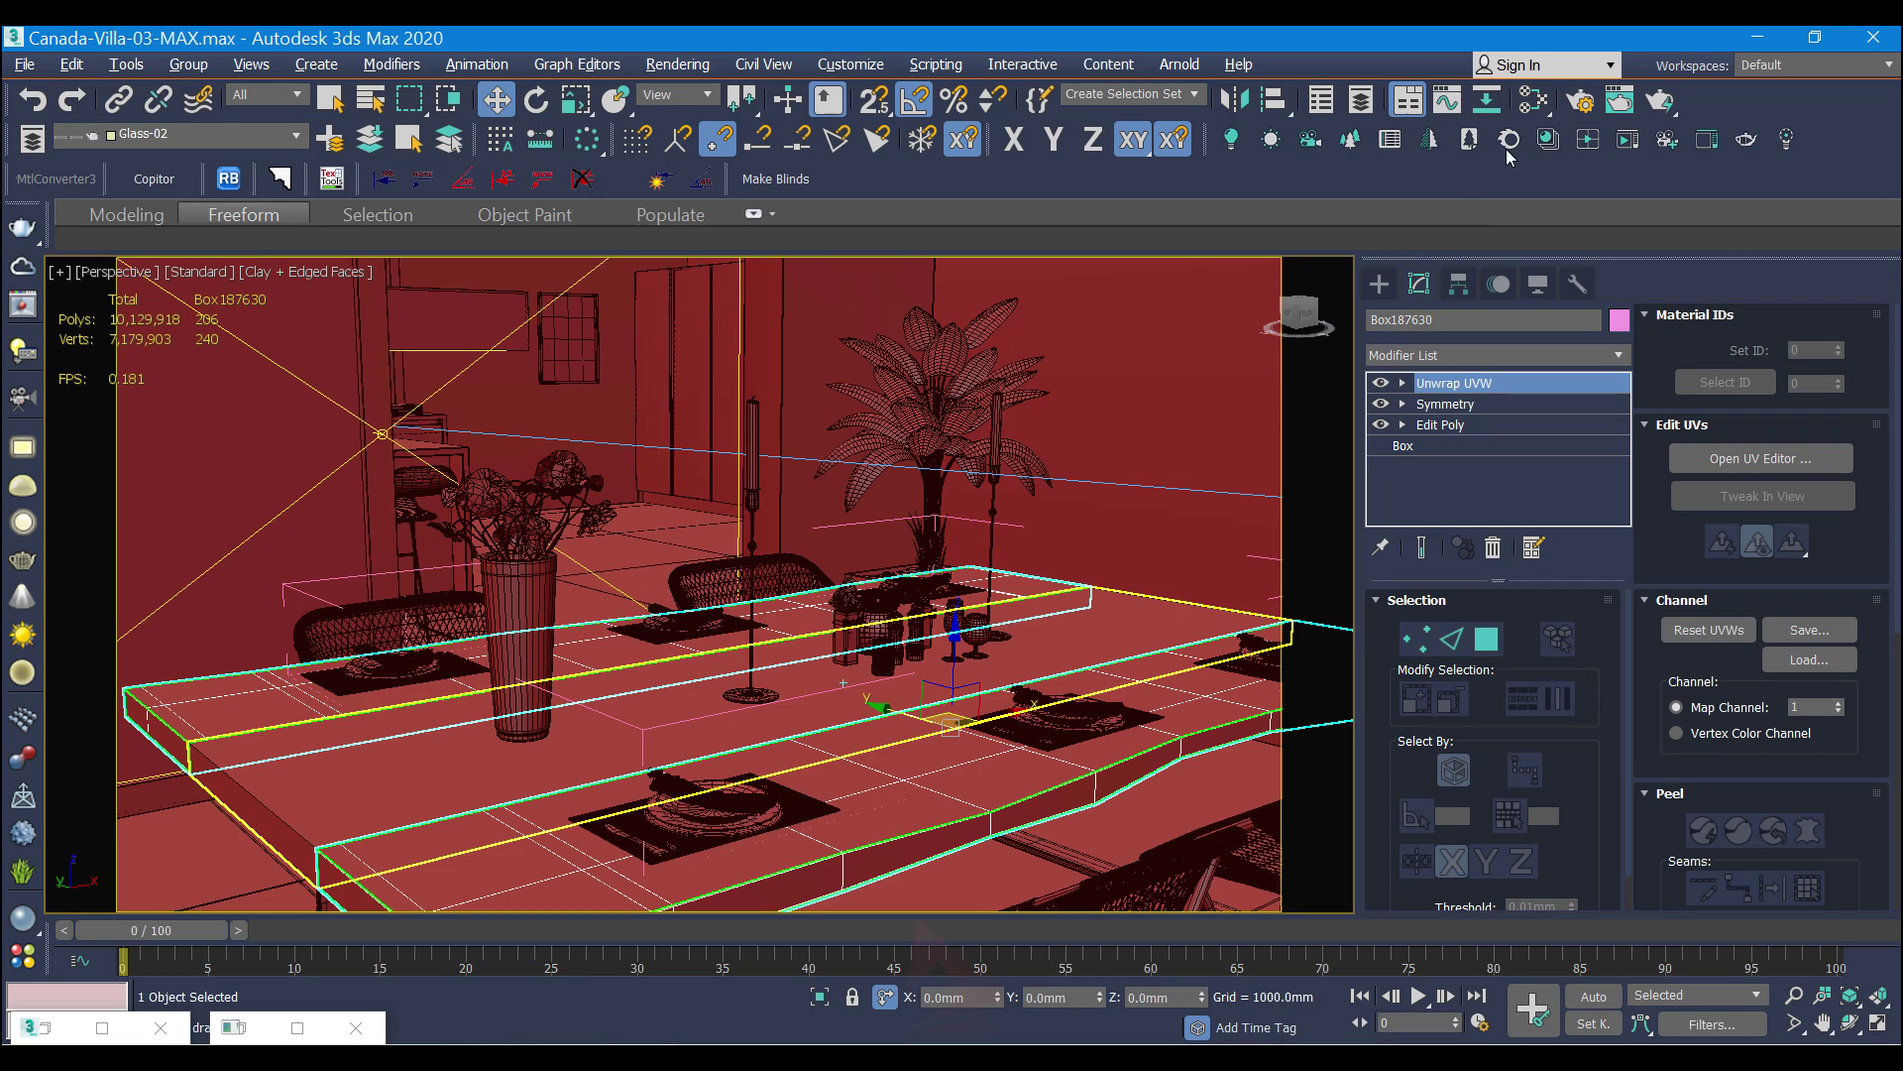
Step: Open the Slate Material Editor, arrange the nodes and show the VRayMtl's settings
{"action": "left_click", "coordinate": [1533, 103]}
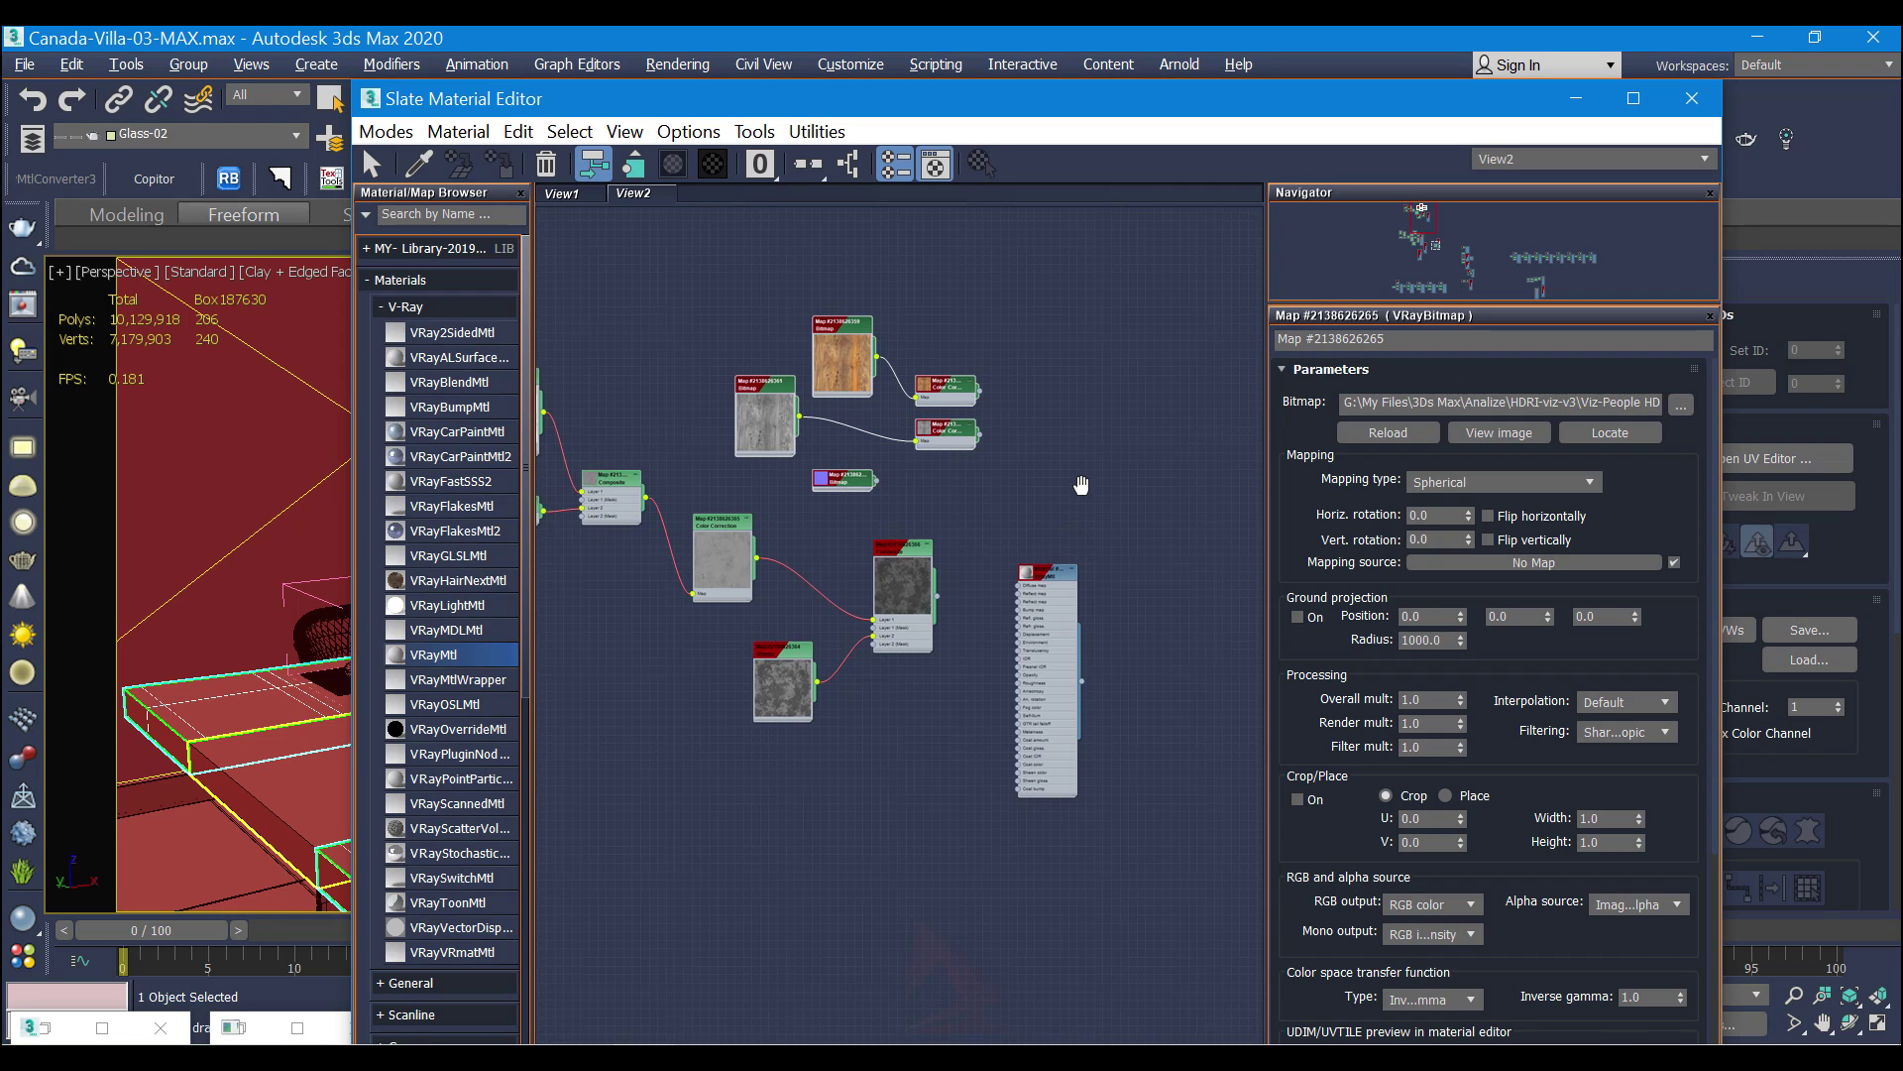
{"action": "middle_click_drag", "start_coordinate": [1081, 484], "coordinate": [1051, 530]}
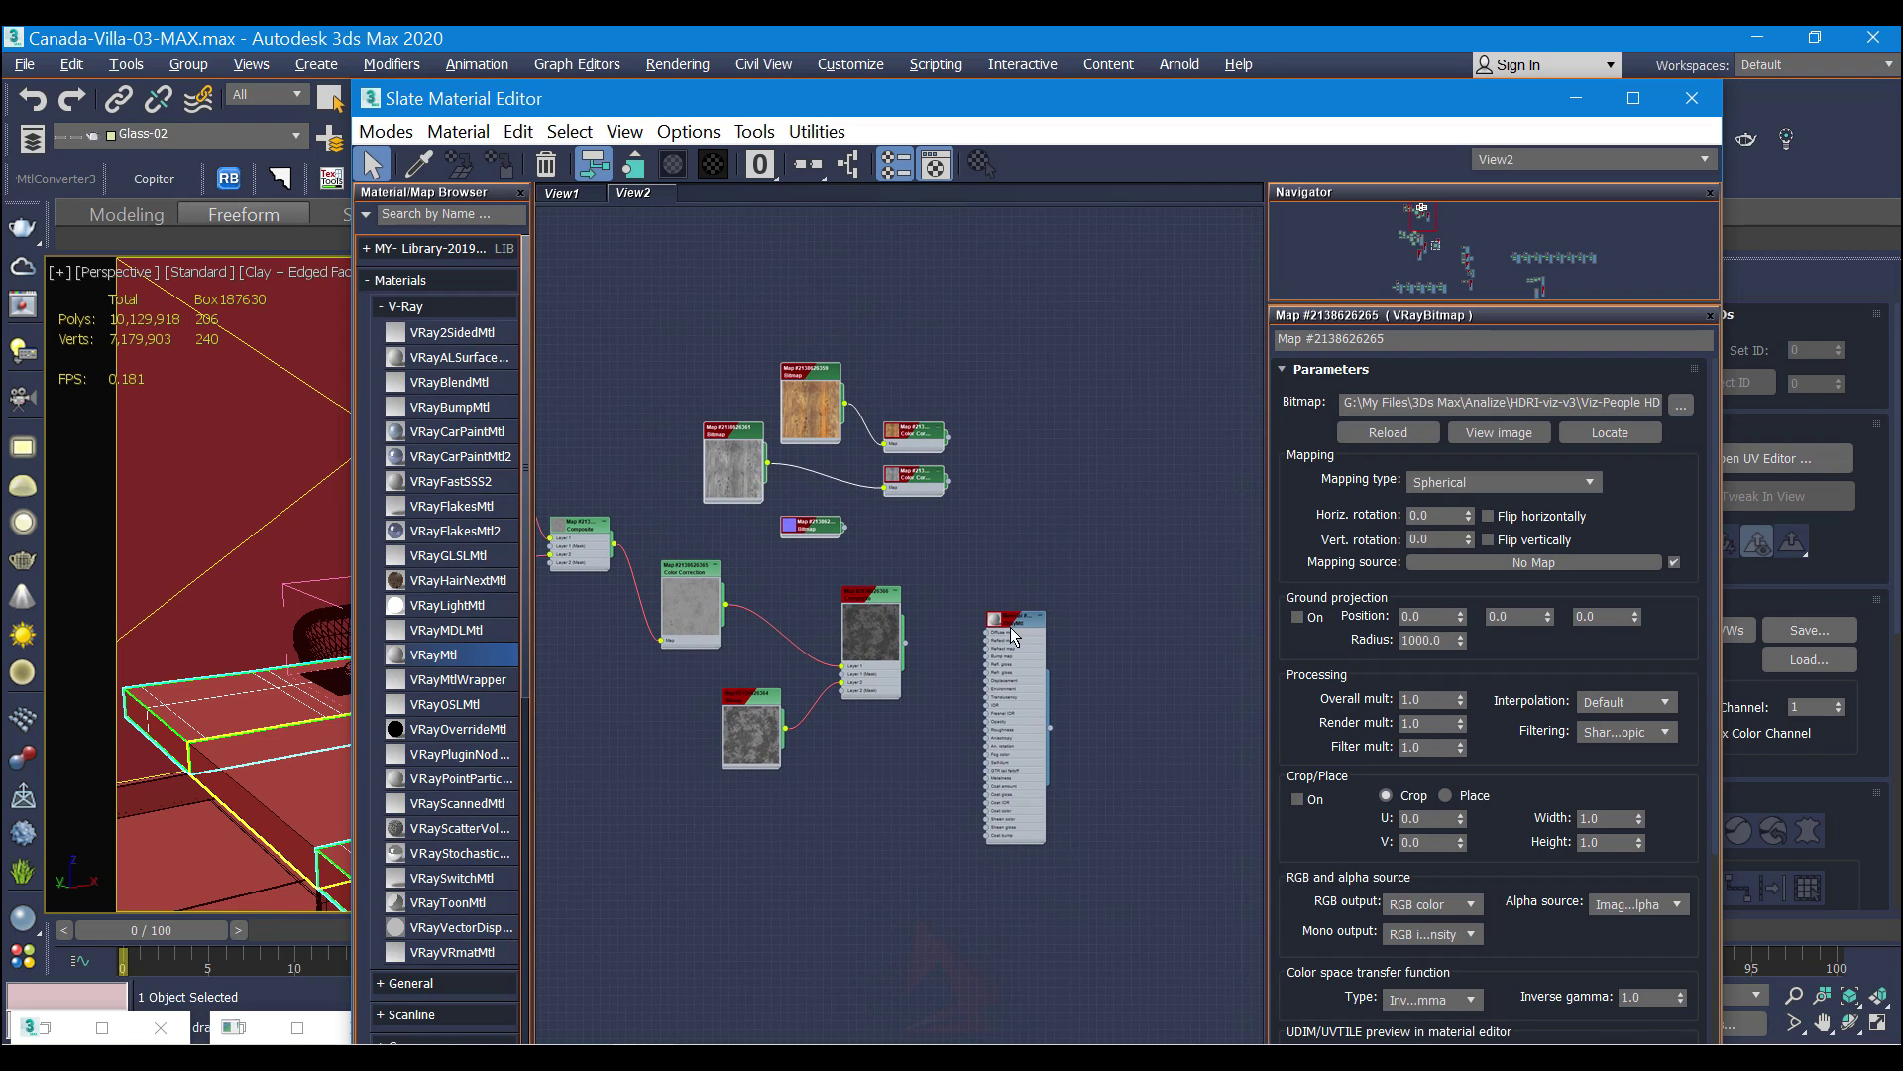
{"action": "left_click_drag", "start_coordinate": [1009, 627], "coordinate": [1084, 346]}
{"action": "scroll", "coordinate": [991, 416], "scroll_direction": "up", "scroll_amount": 3}
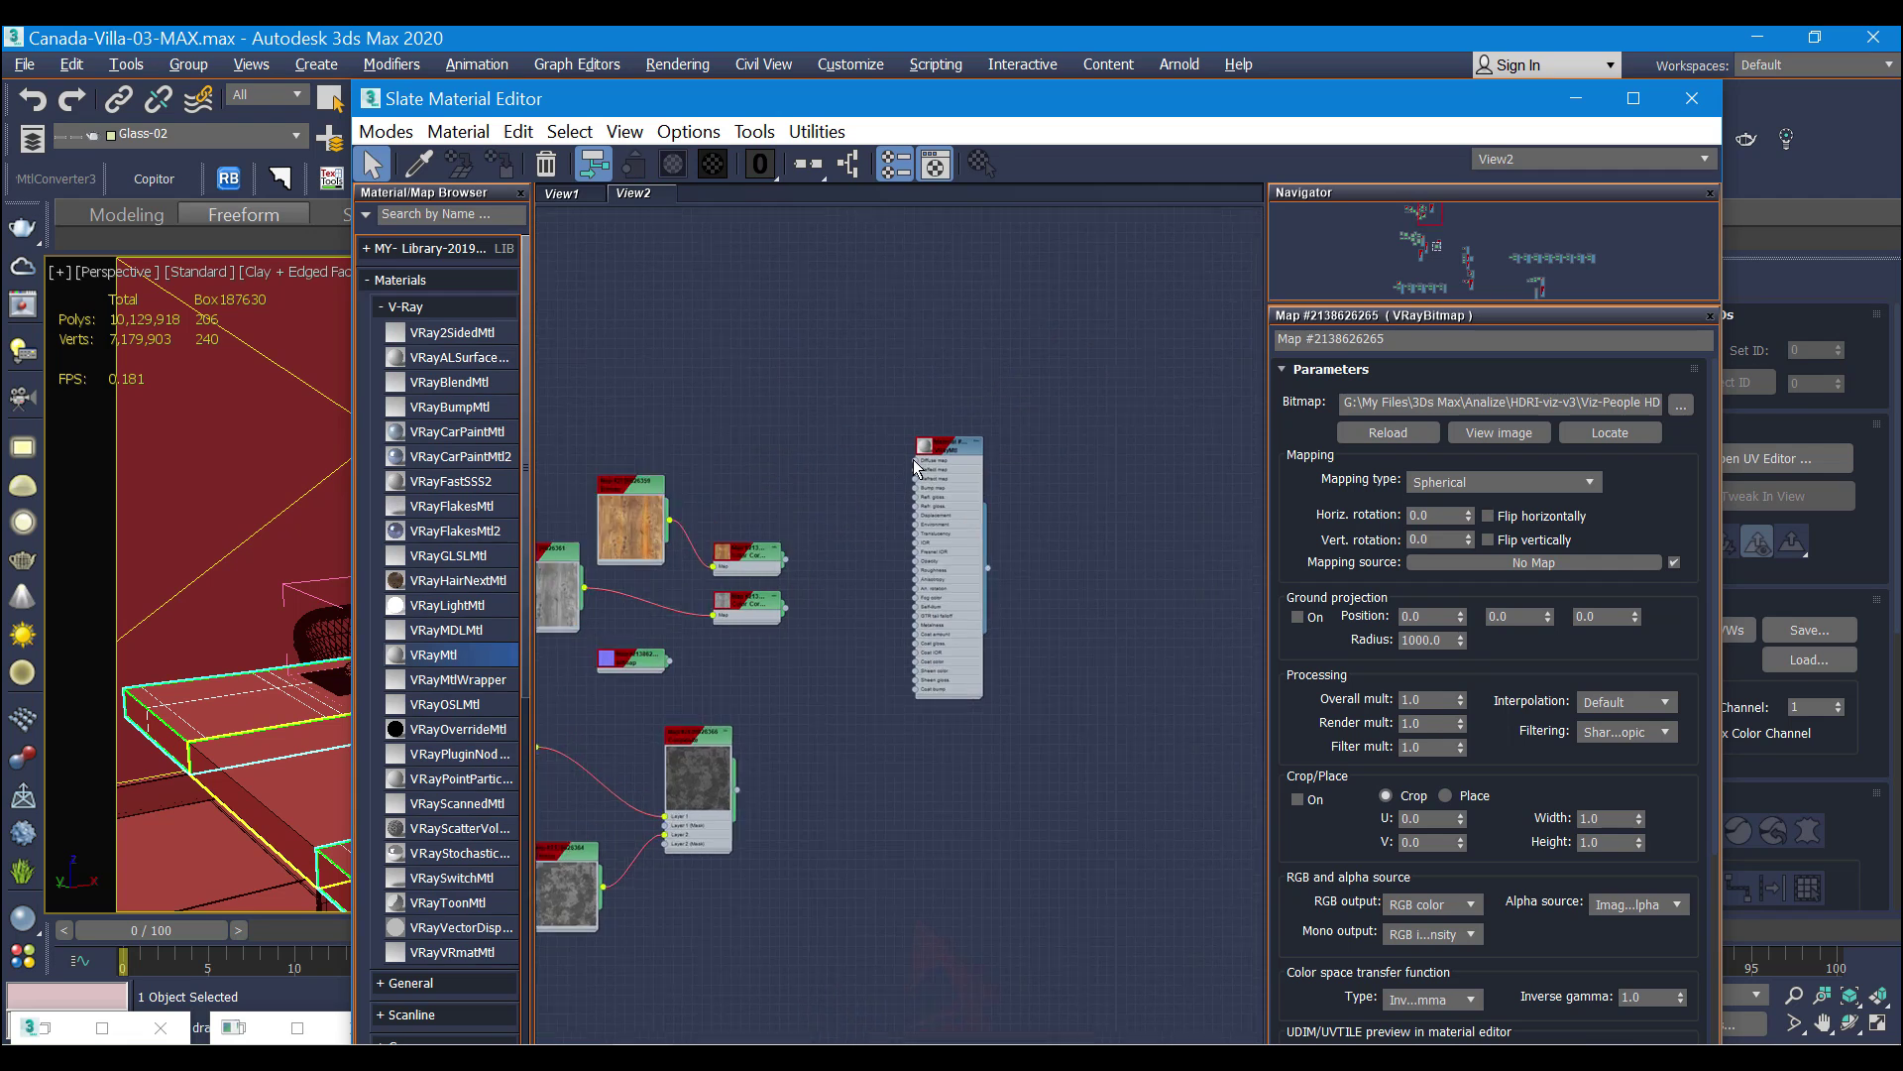
{"action": "left_click_drag", "start_coordinate": [932, 442], "coordinate": [995, 464]}
{"action": "double_click", "coordinate": [993, 458]}
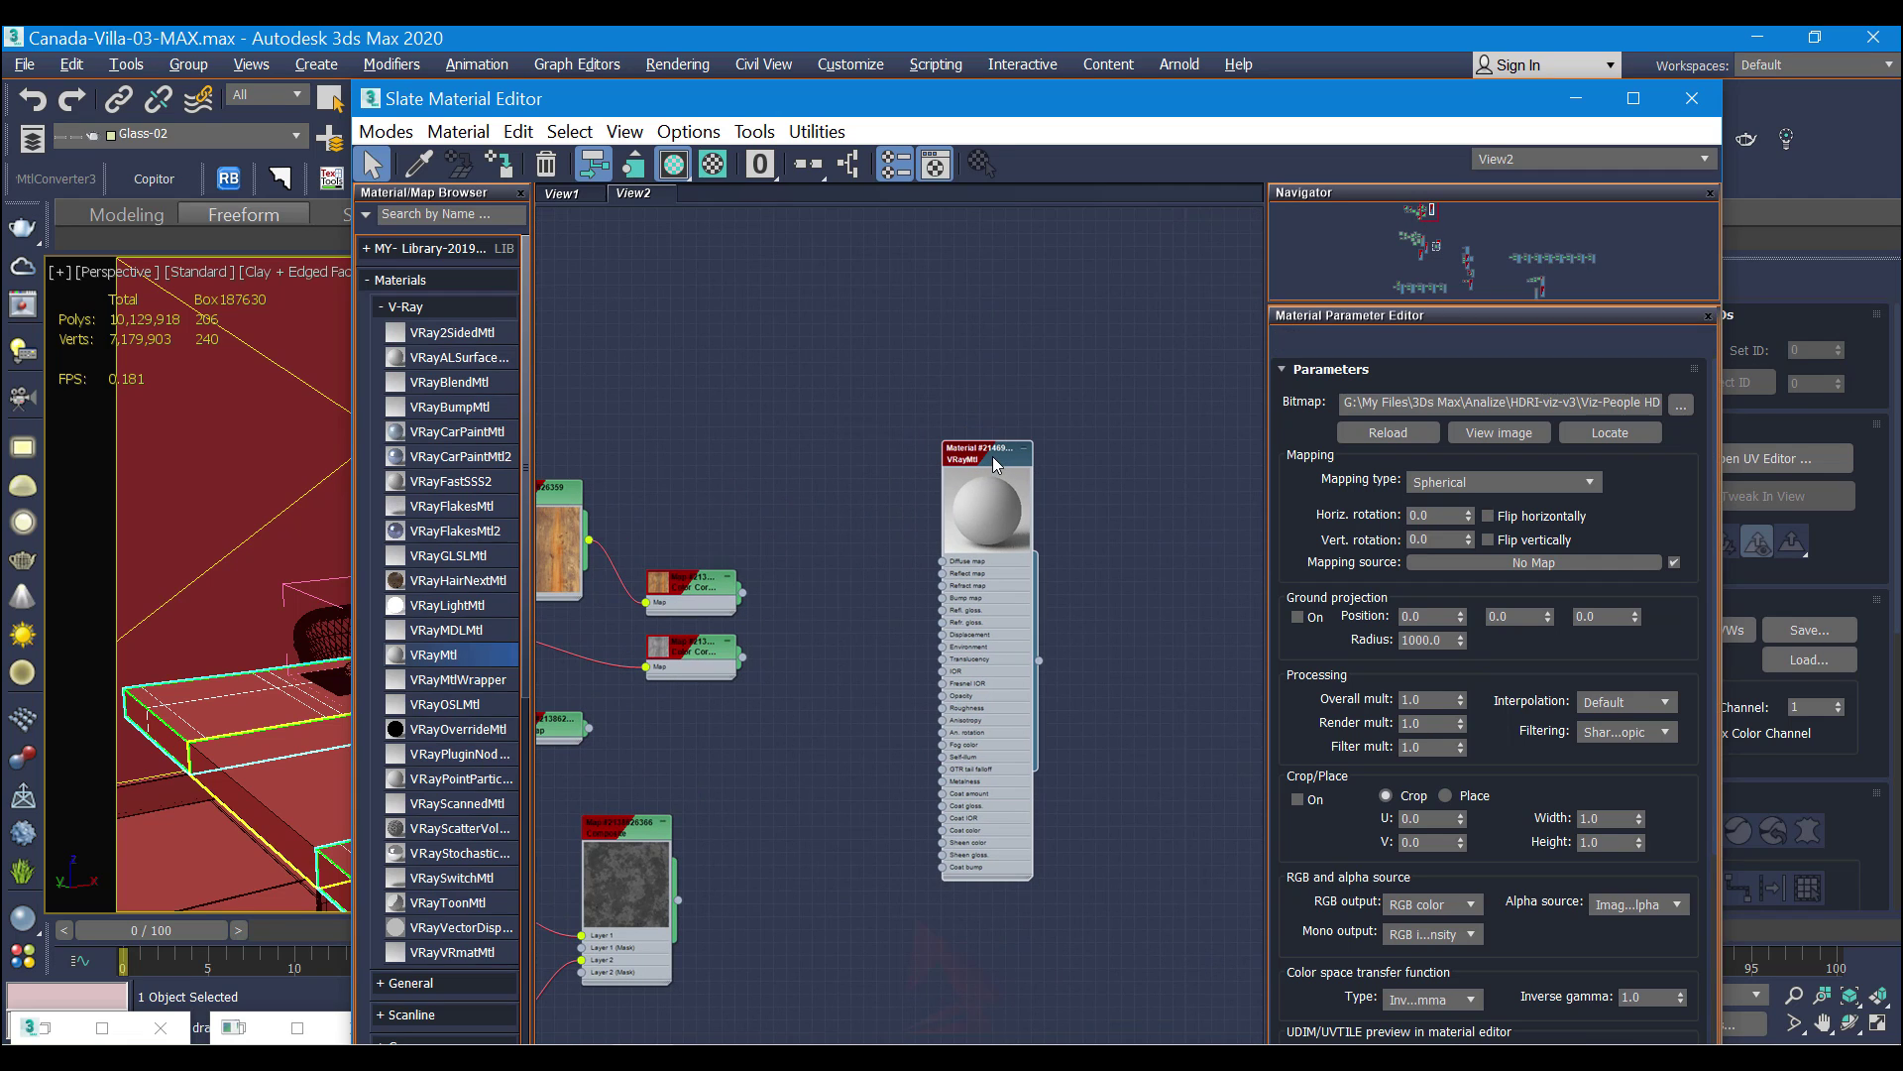
Step: Show the wood Bitmap node's settings and preview wood_1_22_diffuse.png full-size
{"action": "middle_click_drag", "start_coordinate": [541, 509], "coordinate": [886, 467]}
{"action": "left_click_drag", "start_coordinate": [882, 454], "coordinate": [913, 327]}
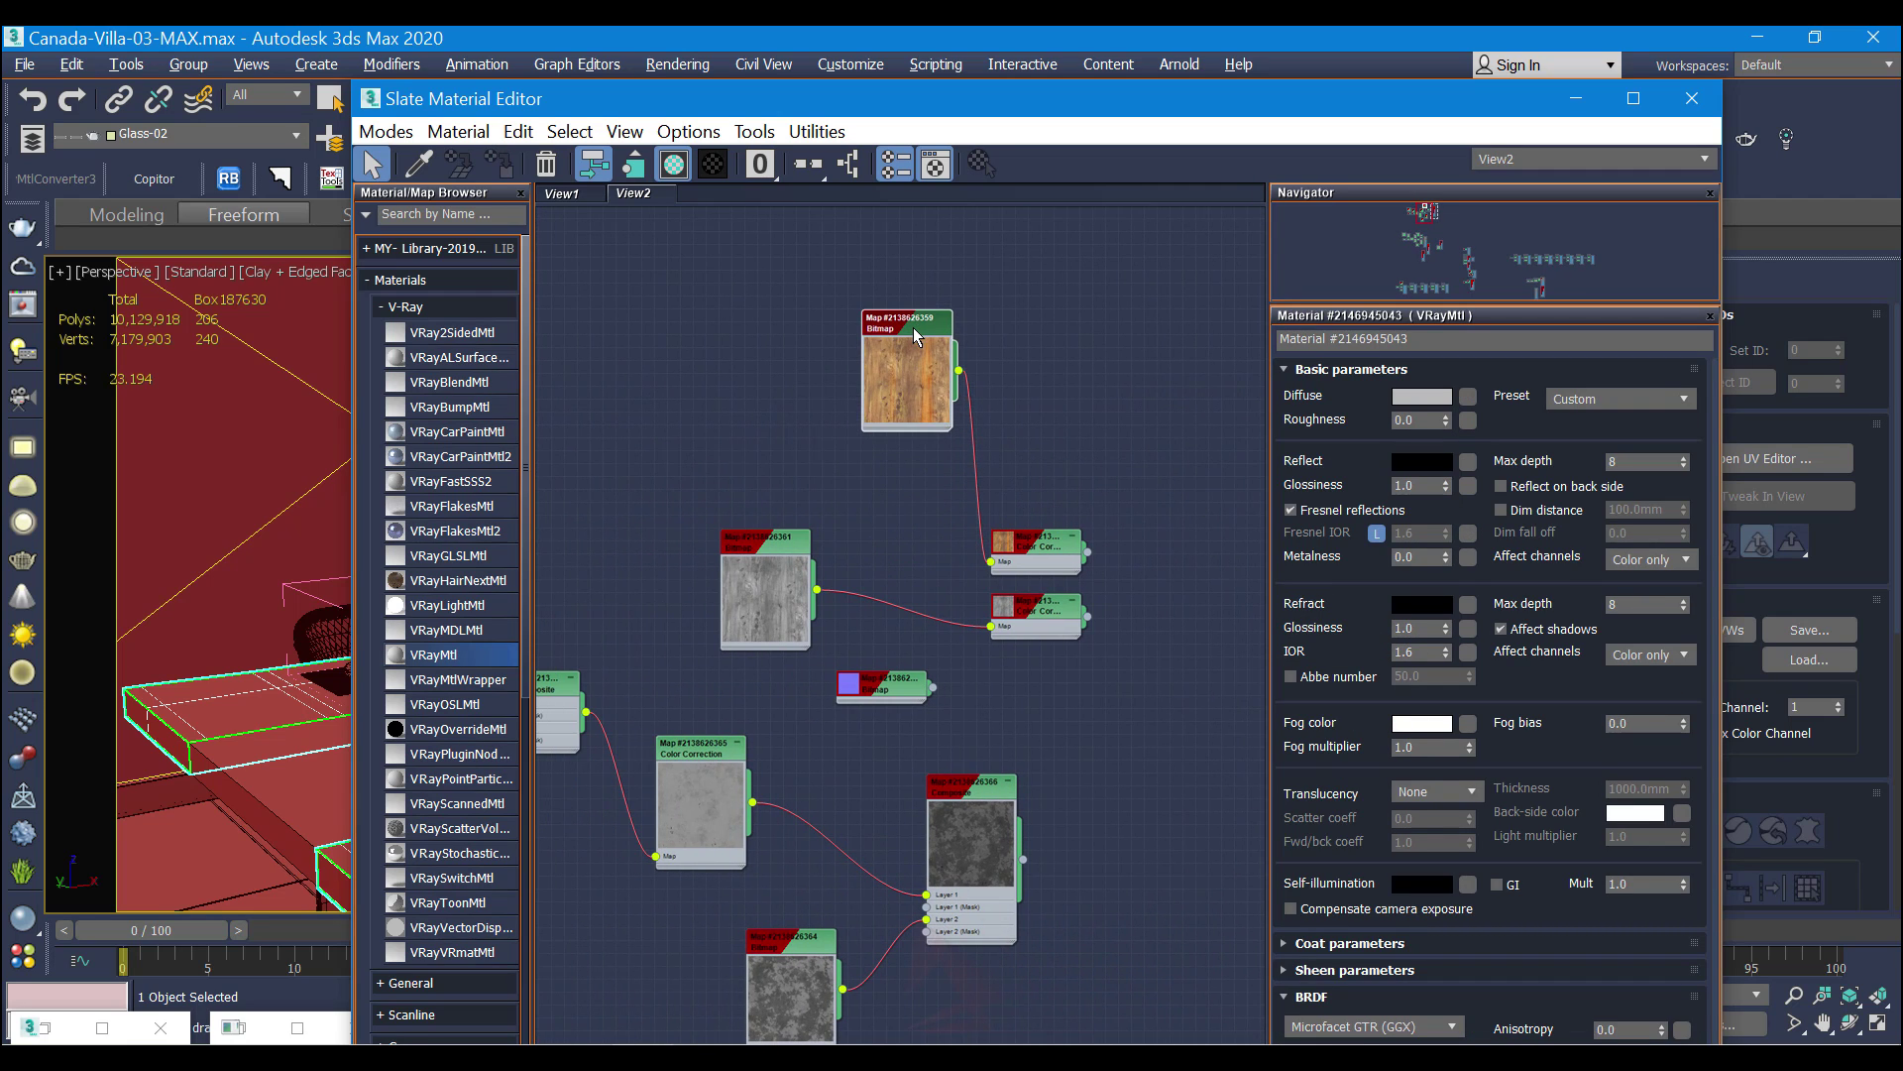
{"action": "double_click", "coordinate": [913, 327]}
{"action": "left_click", "coordinate": [1631, 735]}
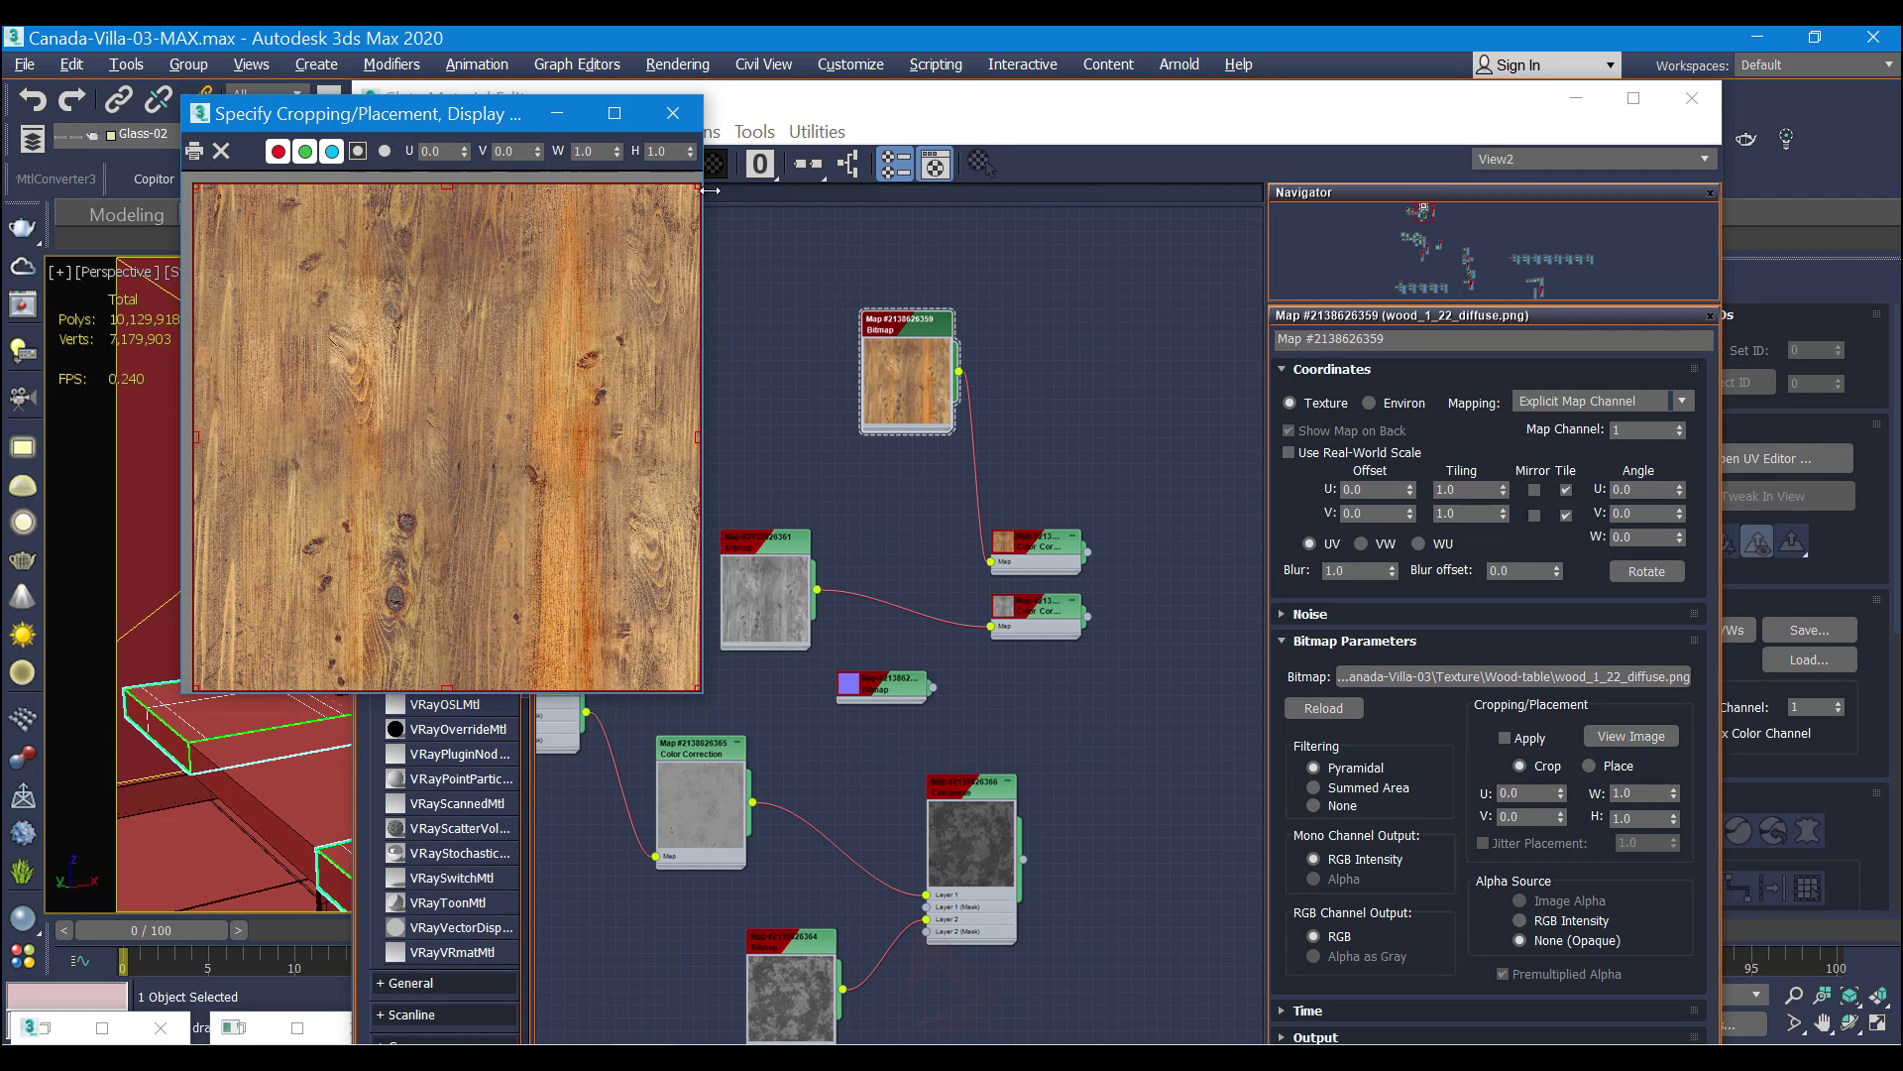
Step: Preview the reflection texture wood_1_22_ref.png from its Bitmap node
{"action": "left_click", "coordinate": [673, 115]}
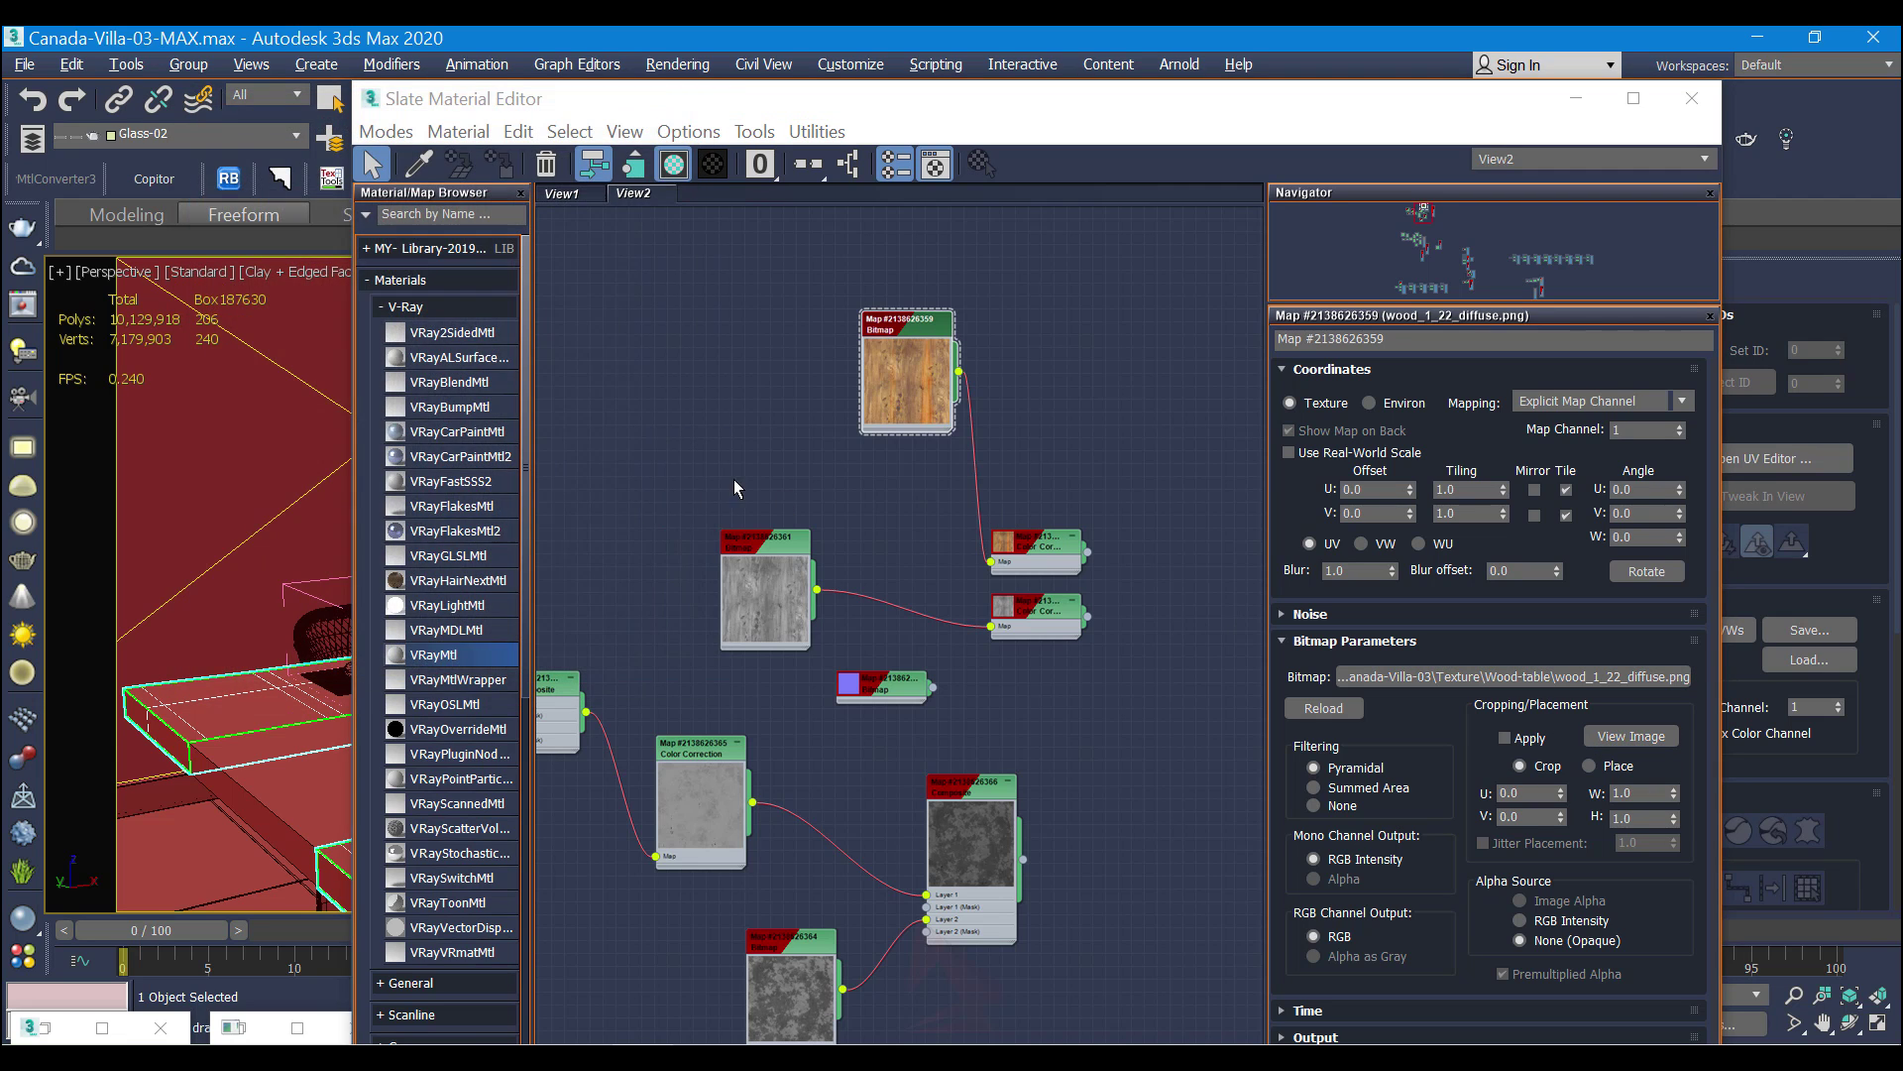
{"action": "double_click", "coordinate": [764, 541]}
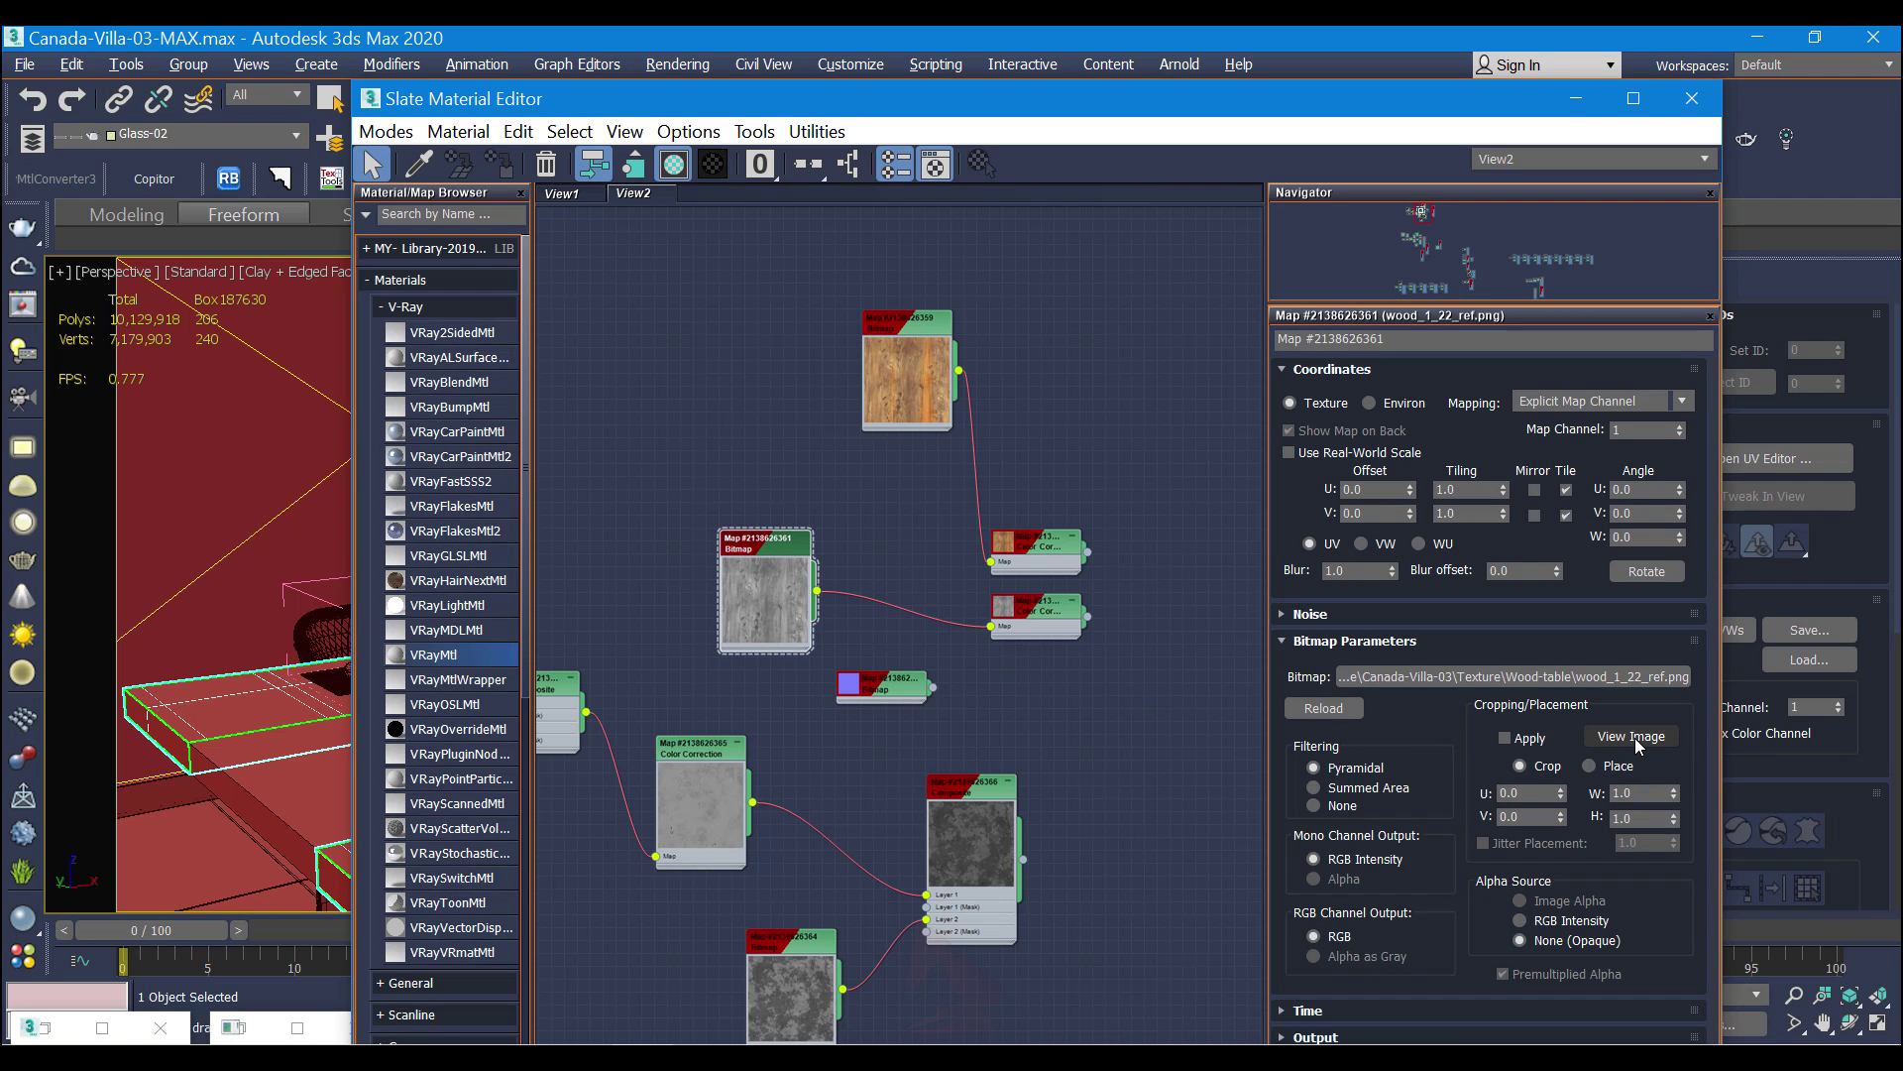
{"action": "left_click", "coordinate": [1634, 736]}
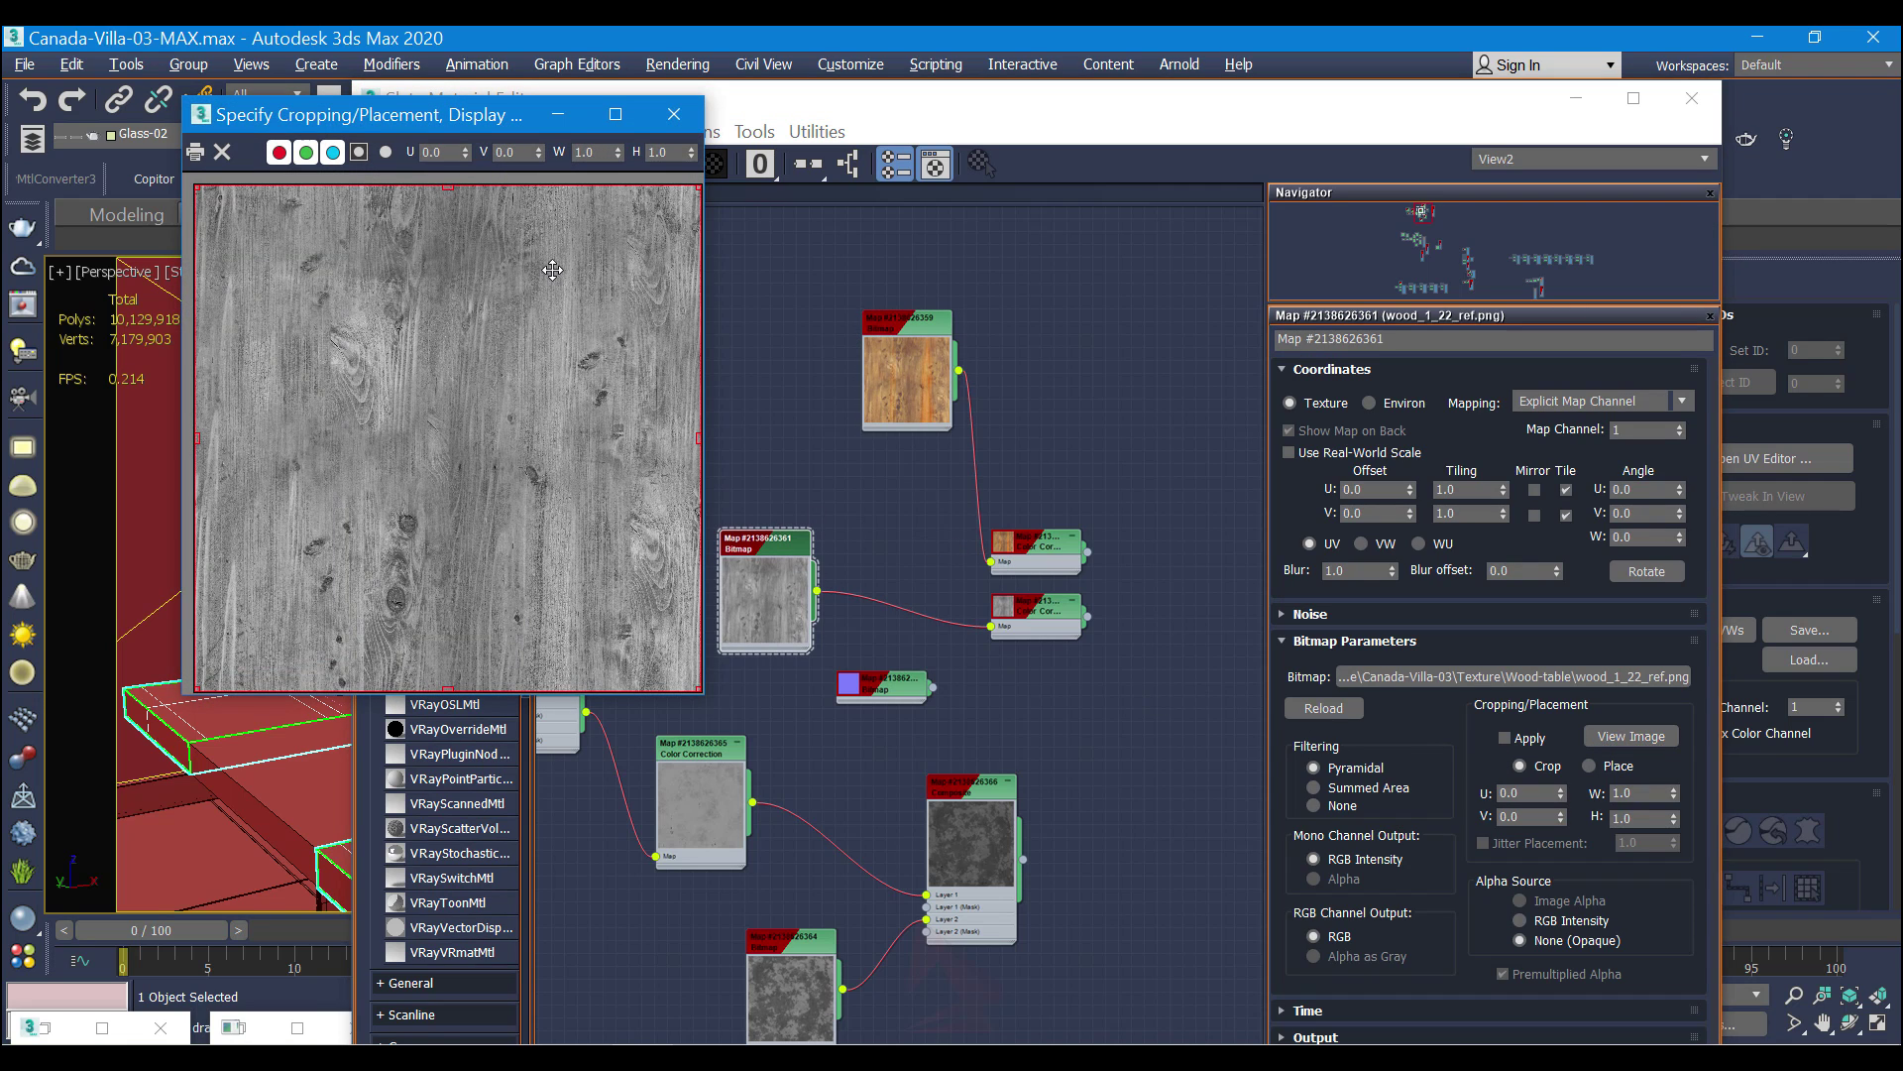
{"action": "left_click", "coordinate": [674, 114]}
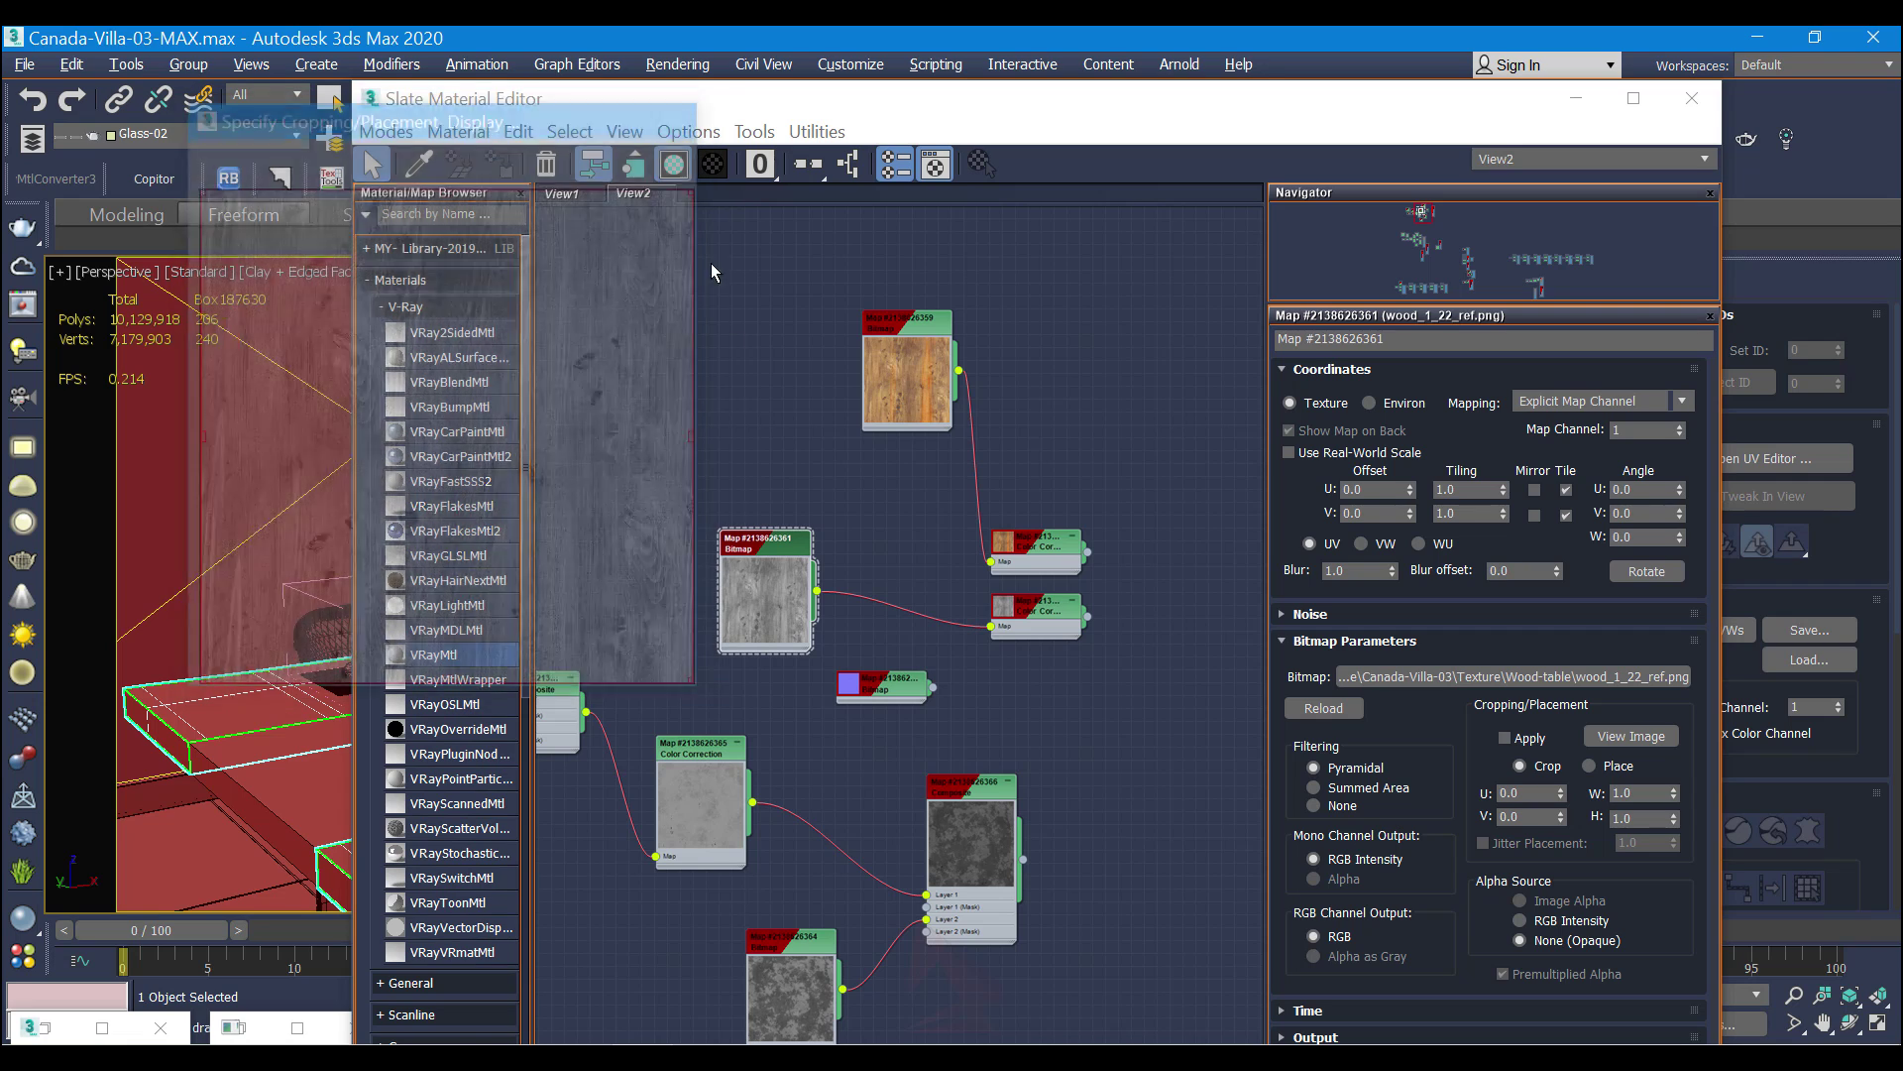
Step: Load wood_1_22_norm.png into the normal-map Bitmap and preview it
{"action": "middle_click_drag", "start_coordinate": [878, 691], "coordinate": [924, 585]}
{"action": "double_click", "coordinate": [926, 587]}
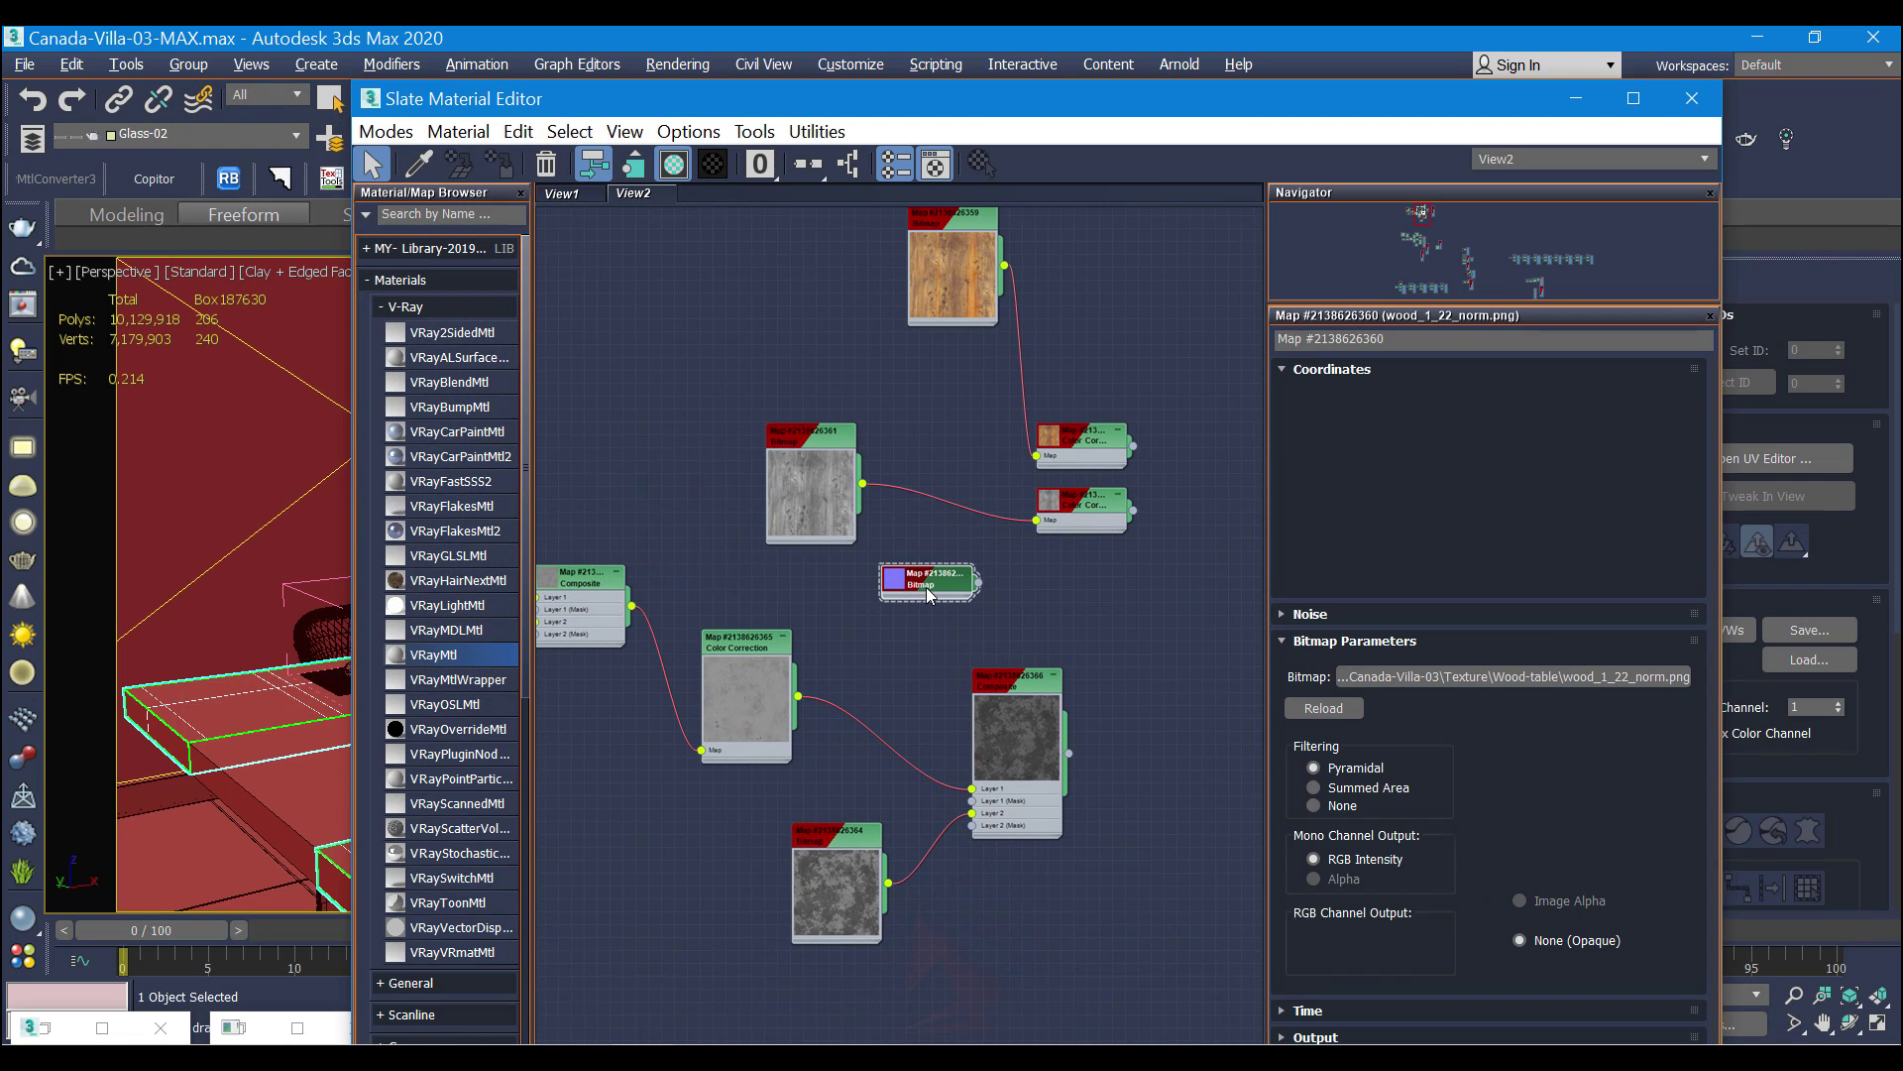
{"action": "left_click", "coordinate": [1608, 683]}
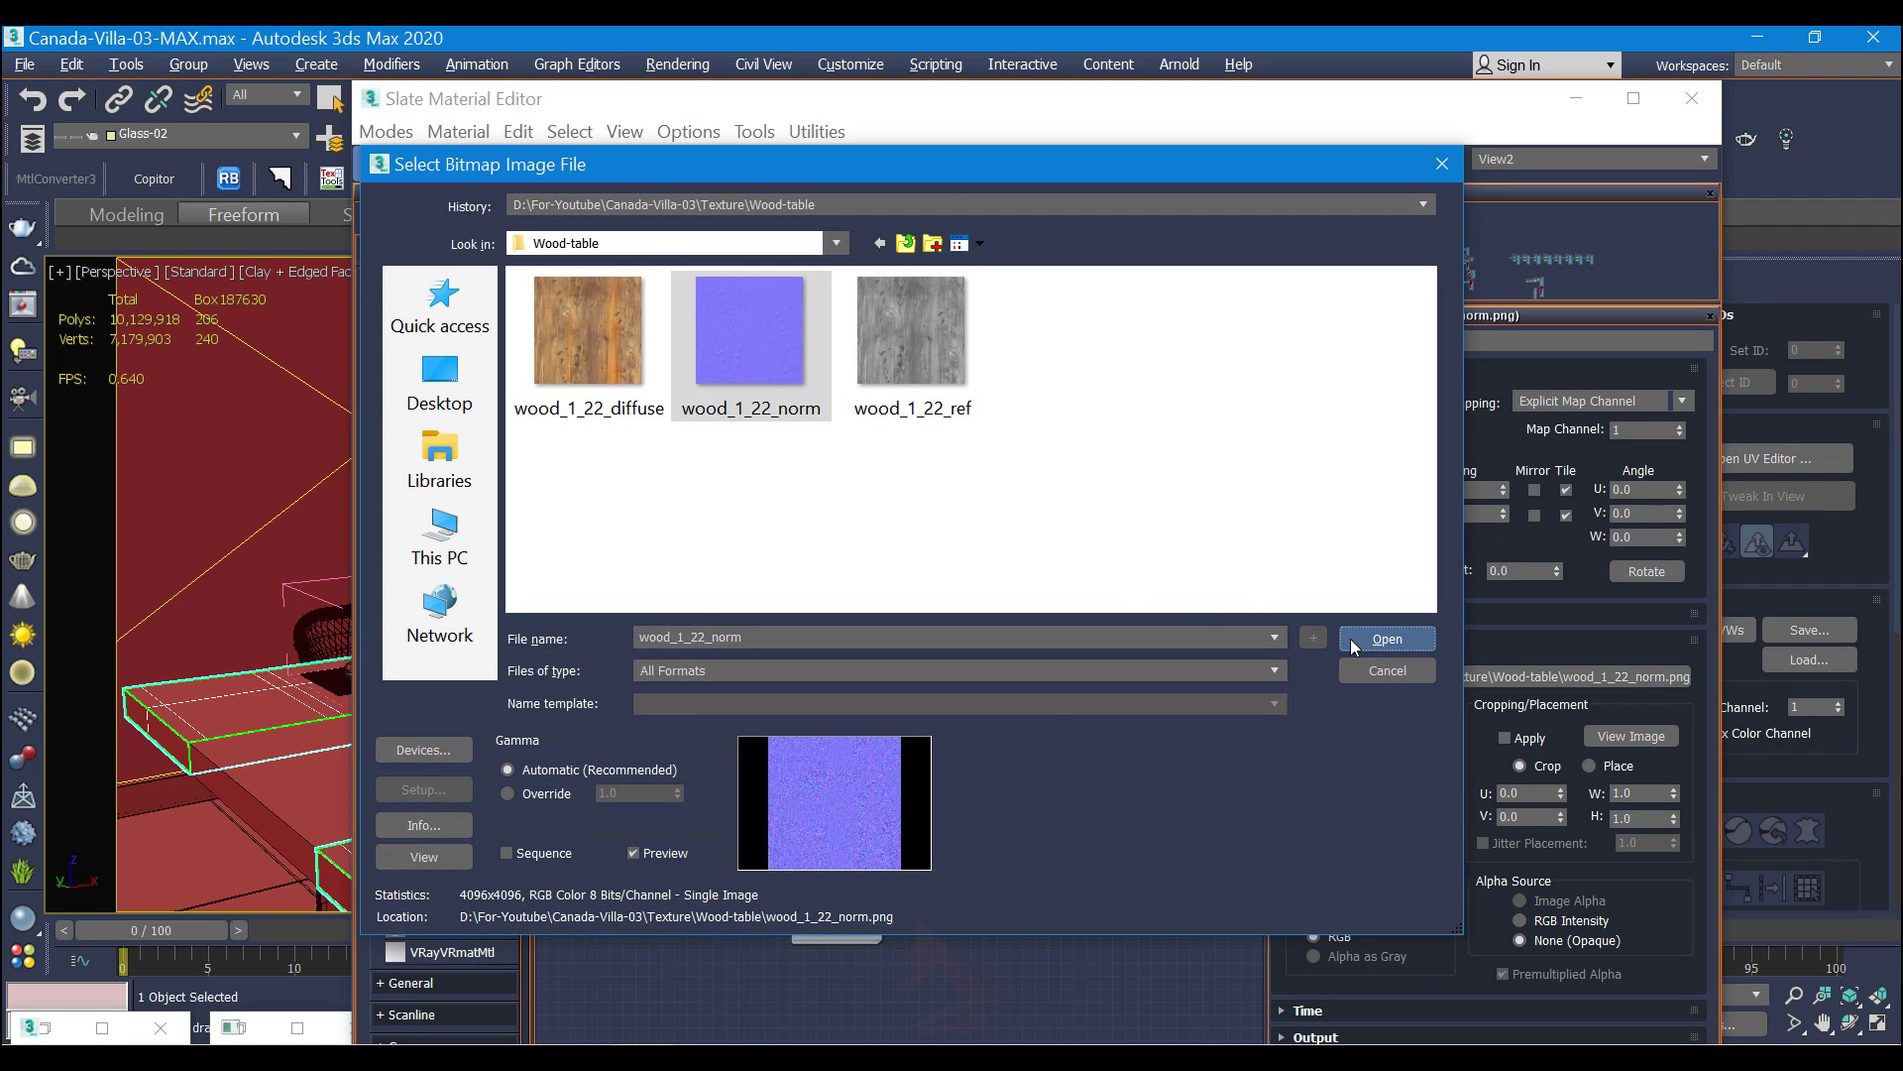
{"action": "left_click", "coordinate": [1378, 640]}
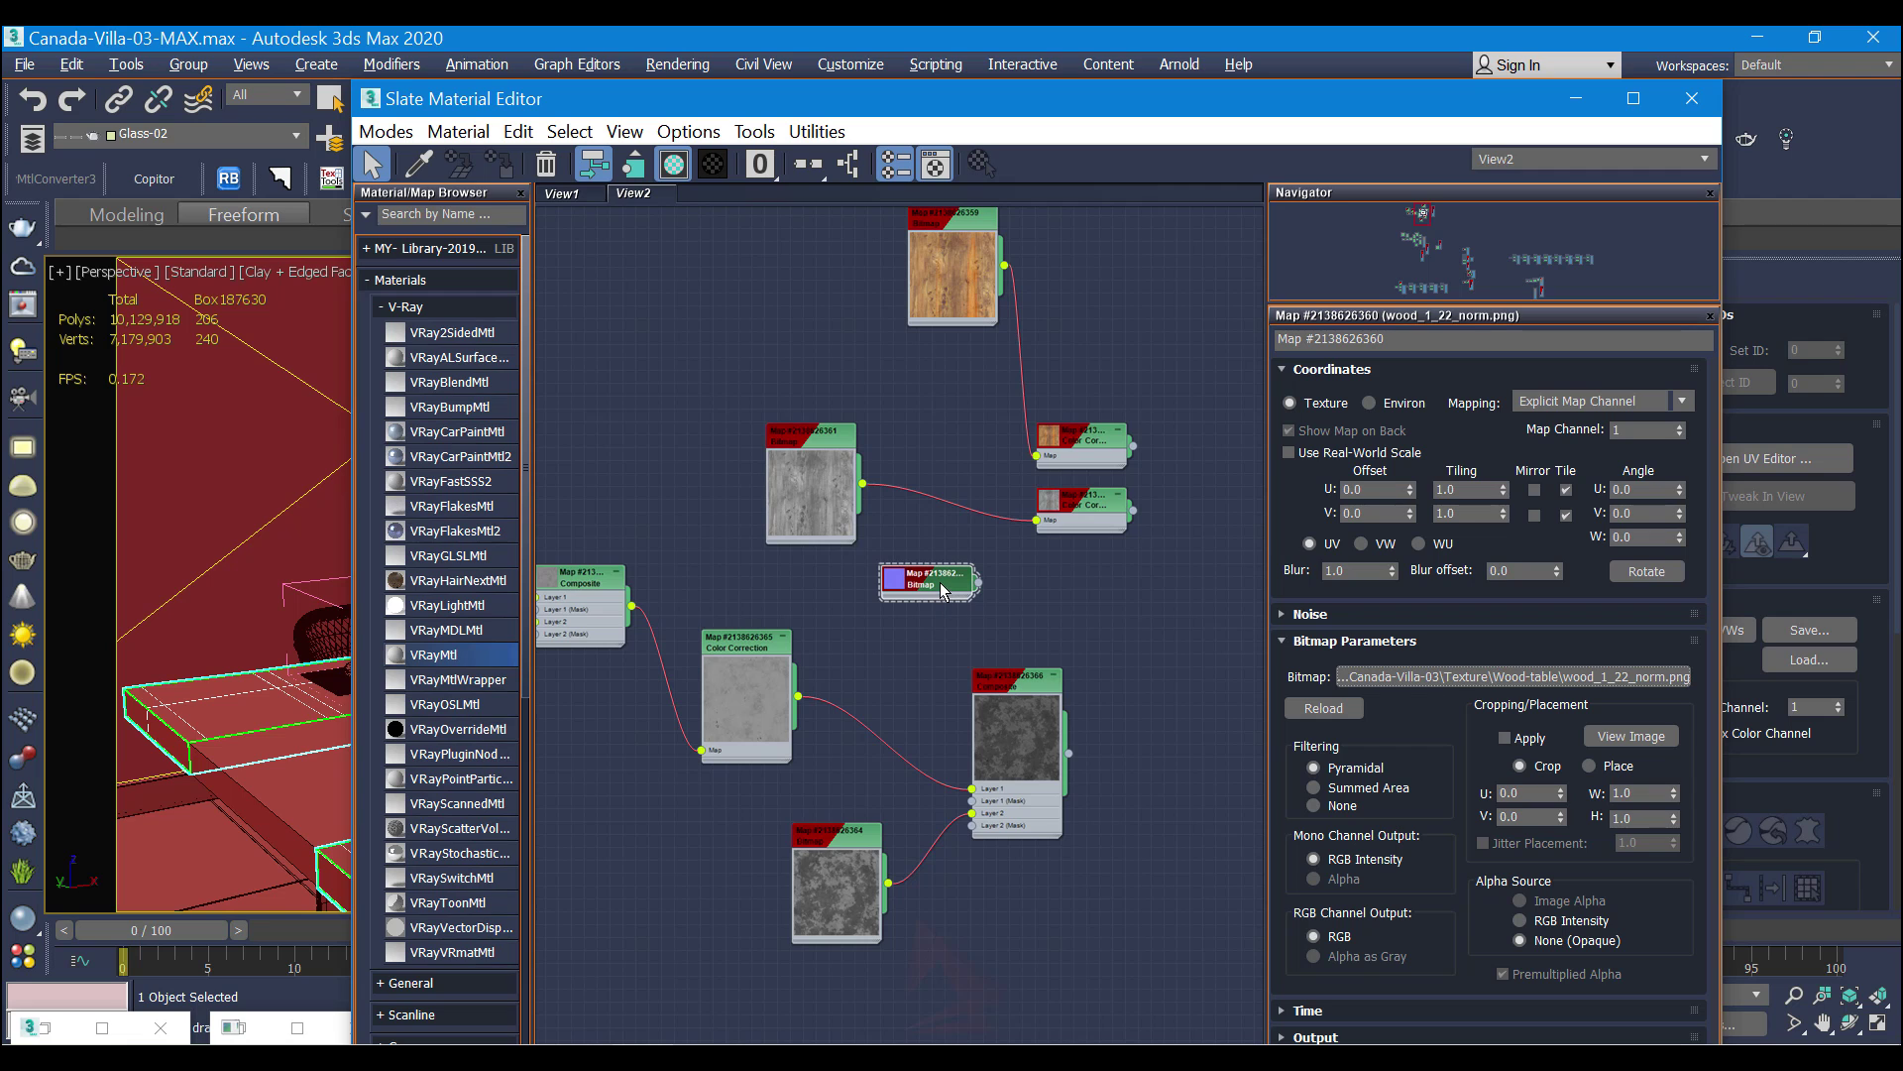
{"action": "left_click", "coordinate": [1614, 739]}
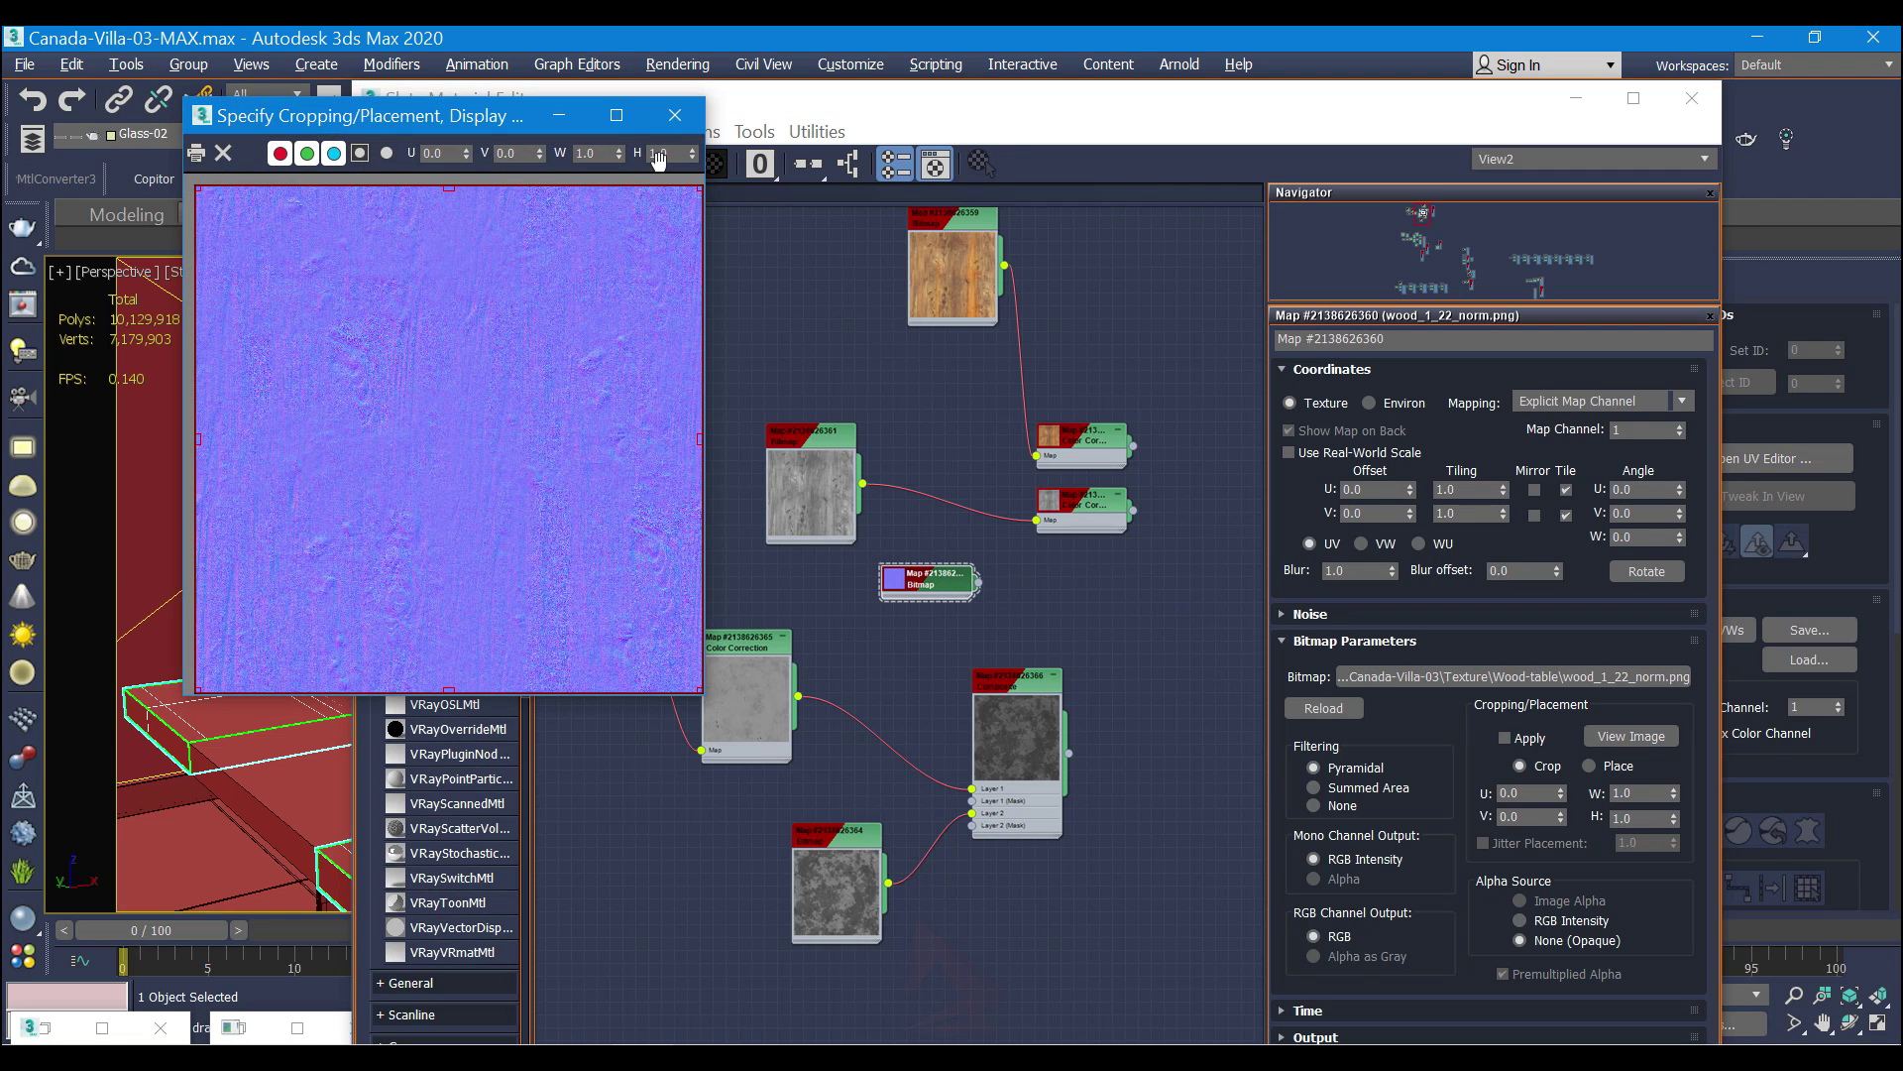
Step: Close the normal-map preview and rearrange the Slate view around the composite and corroded-metal nodes
{"action": "left_click", "coordinate": [684, 116]}
{"action": "middle_click_drag", "start_coordinate": [769, 748], "coordinate": [1031, 669]}
{"action": "left_click_drag", "start_coordinate": [997, 774], "coordinate": [1023, 721]}
{"action": "middle_click_drag", "start_coordinate": [846, 728], "coordinate": [769, 518]}
{"action": "mouse_move", "coordinate": [954, 617]}
{"action": "middle_mouse_down"}
{"action": "mouse_move", "coordinate": [984, 585]}
{"action": "mouse_move", "coordinate": [954, 589]}
{"action": "middle_mouse_up"}
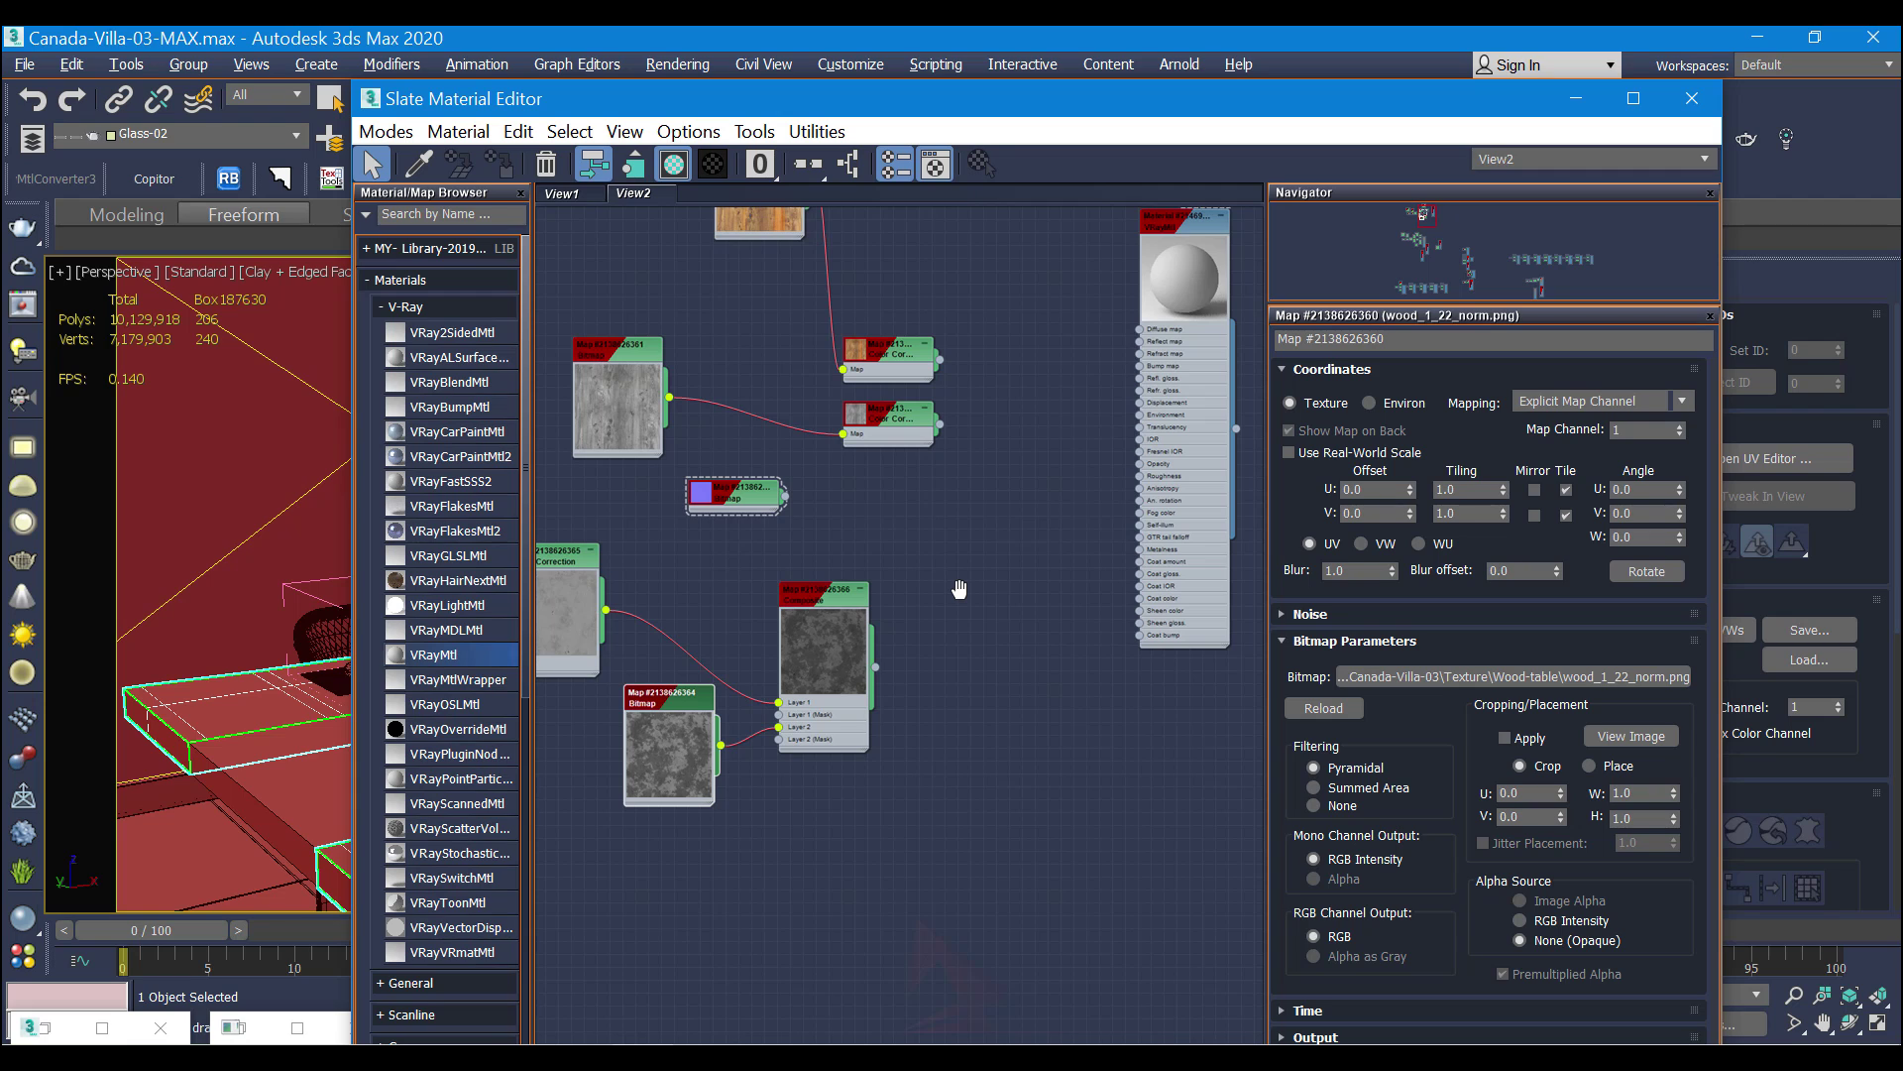
{"action": "middle_click_drag", "start_coordinate": [973, 571], "coordinate": [1178, 552]}
{"action": "middle_click_drag", "start_coordinate": [1007, 577], "coordinate": [1056, 506]}
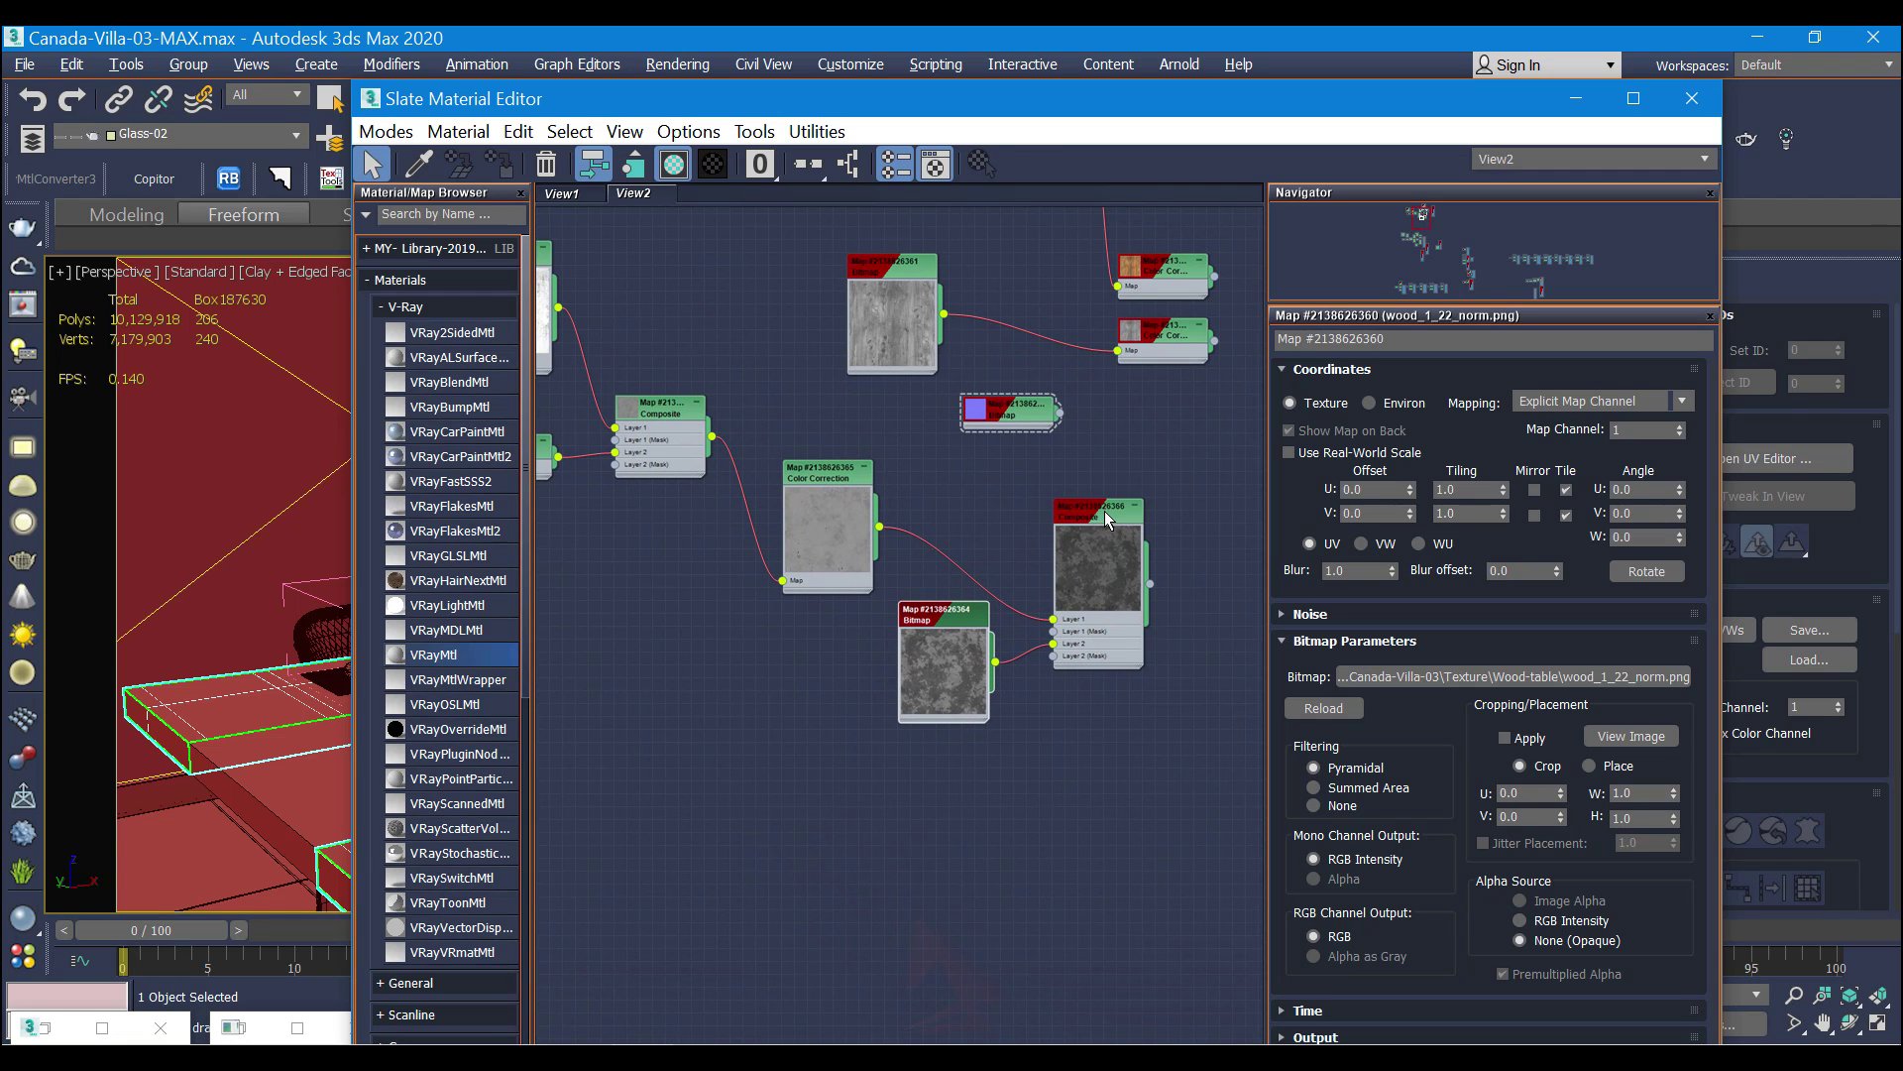
Step: Inspect the Composite map and corroded-metal bitmap, keeping Layer 2's blend mode on Overlay
{"action": "double_click", "coordinate": [1104, 510]}
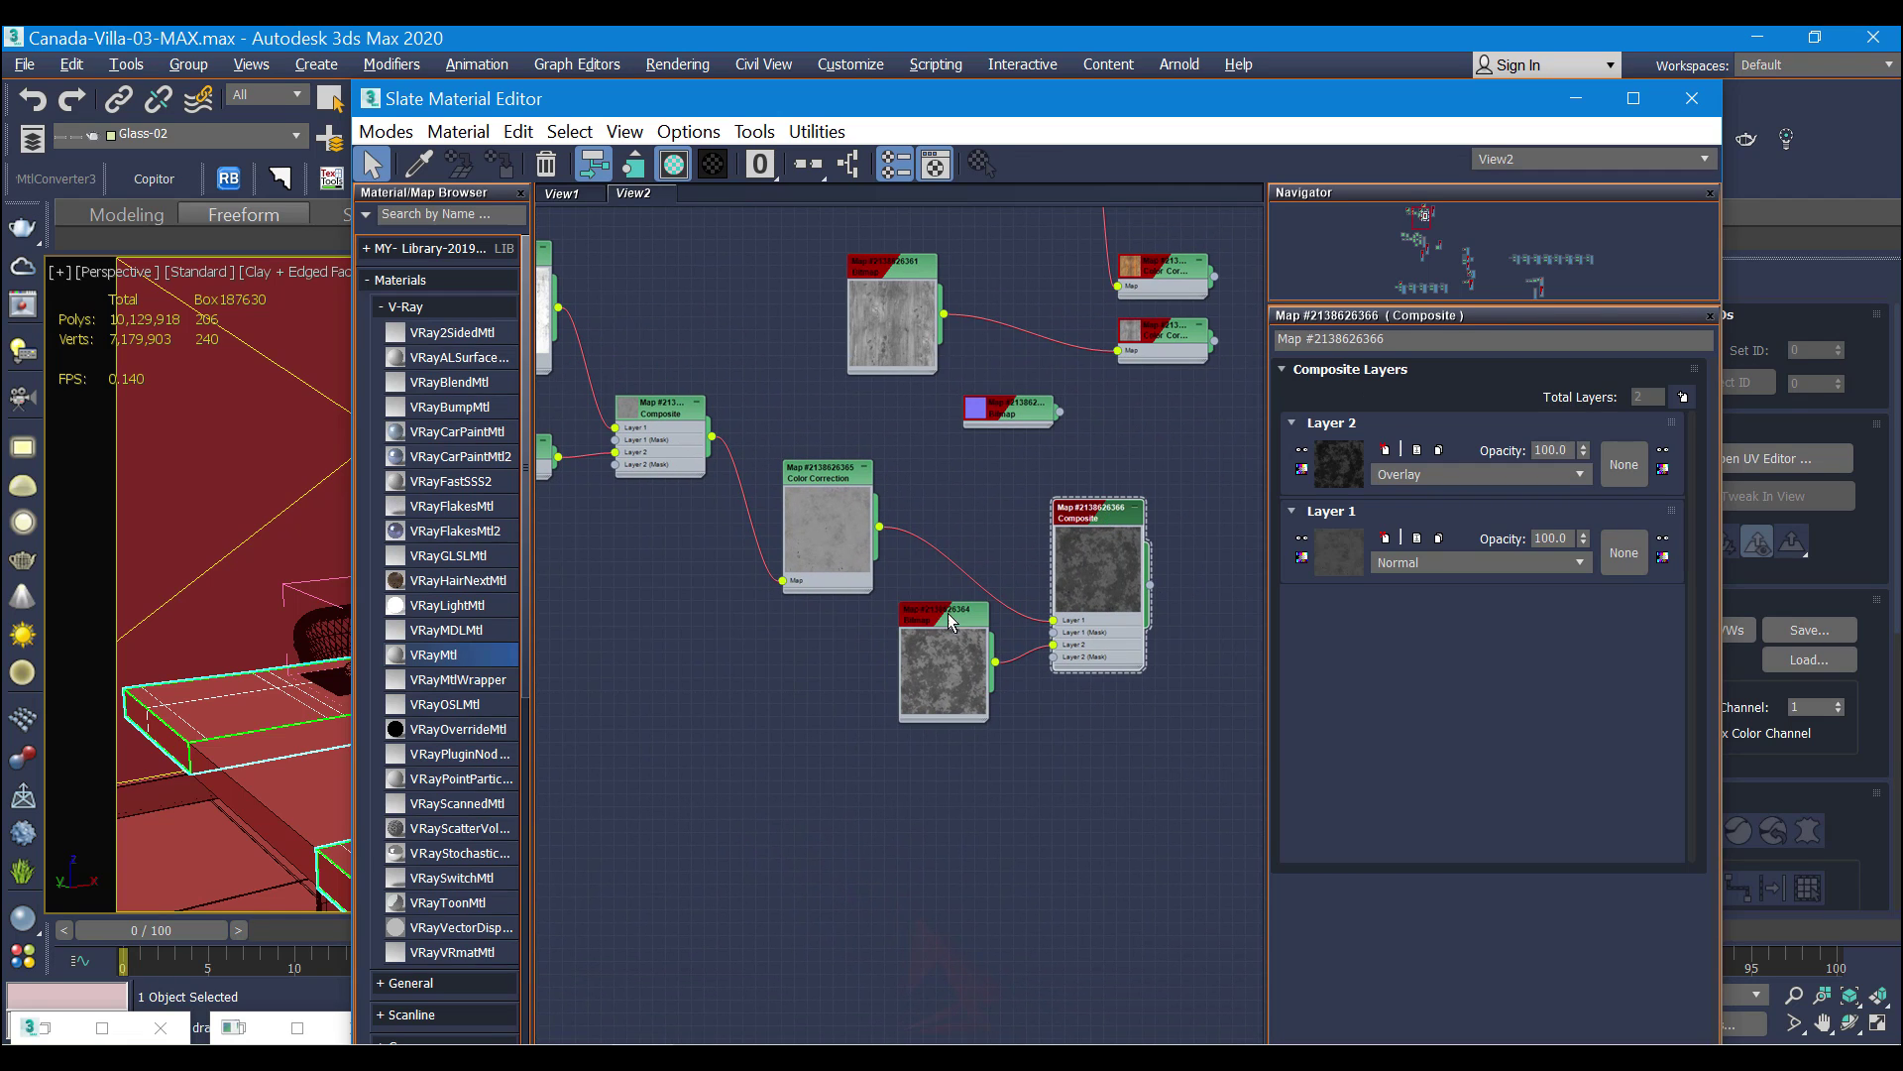
{"action": "double_click", "coordinate": [959, 616]}
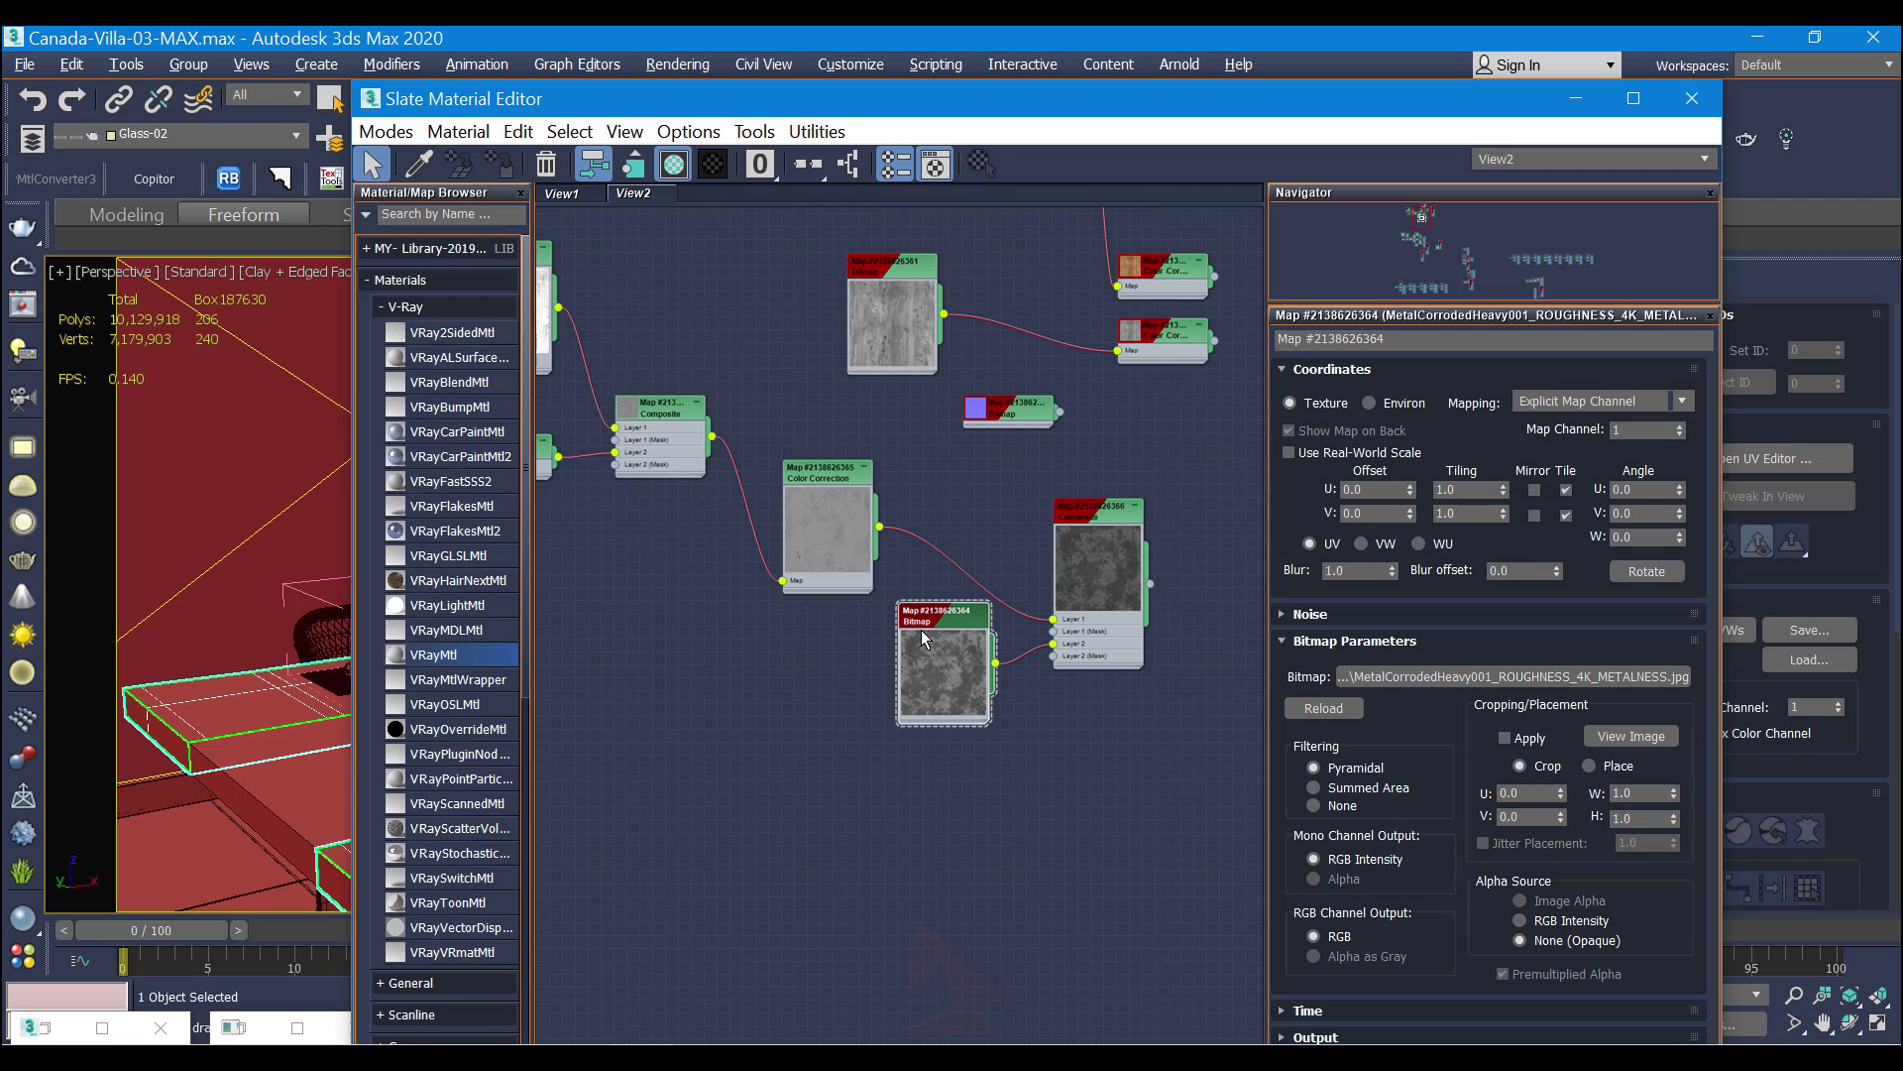
{"action": "middle_click_drag", "start_coordinate": [982, 664], "coordinate": [943, 665]}
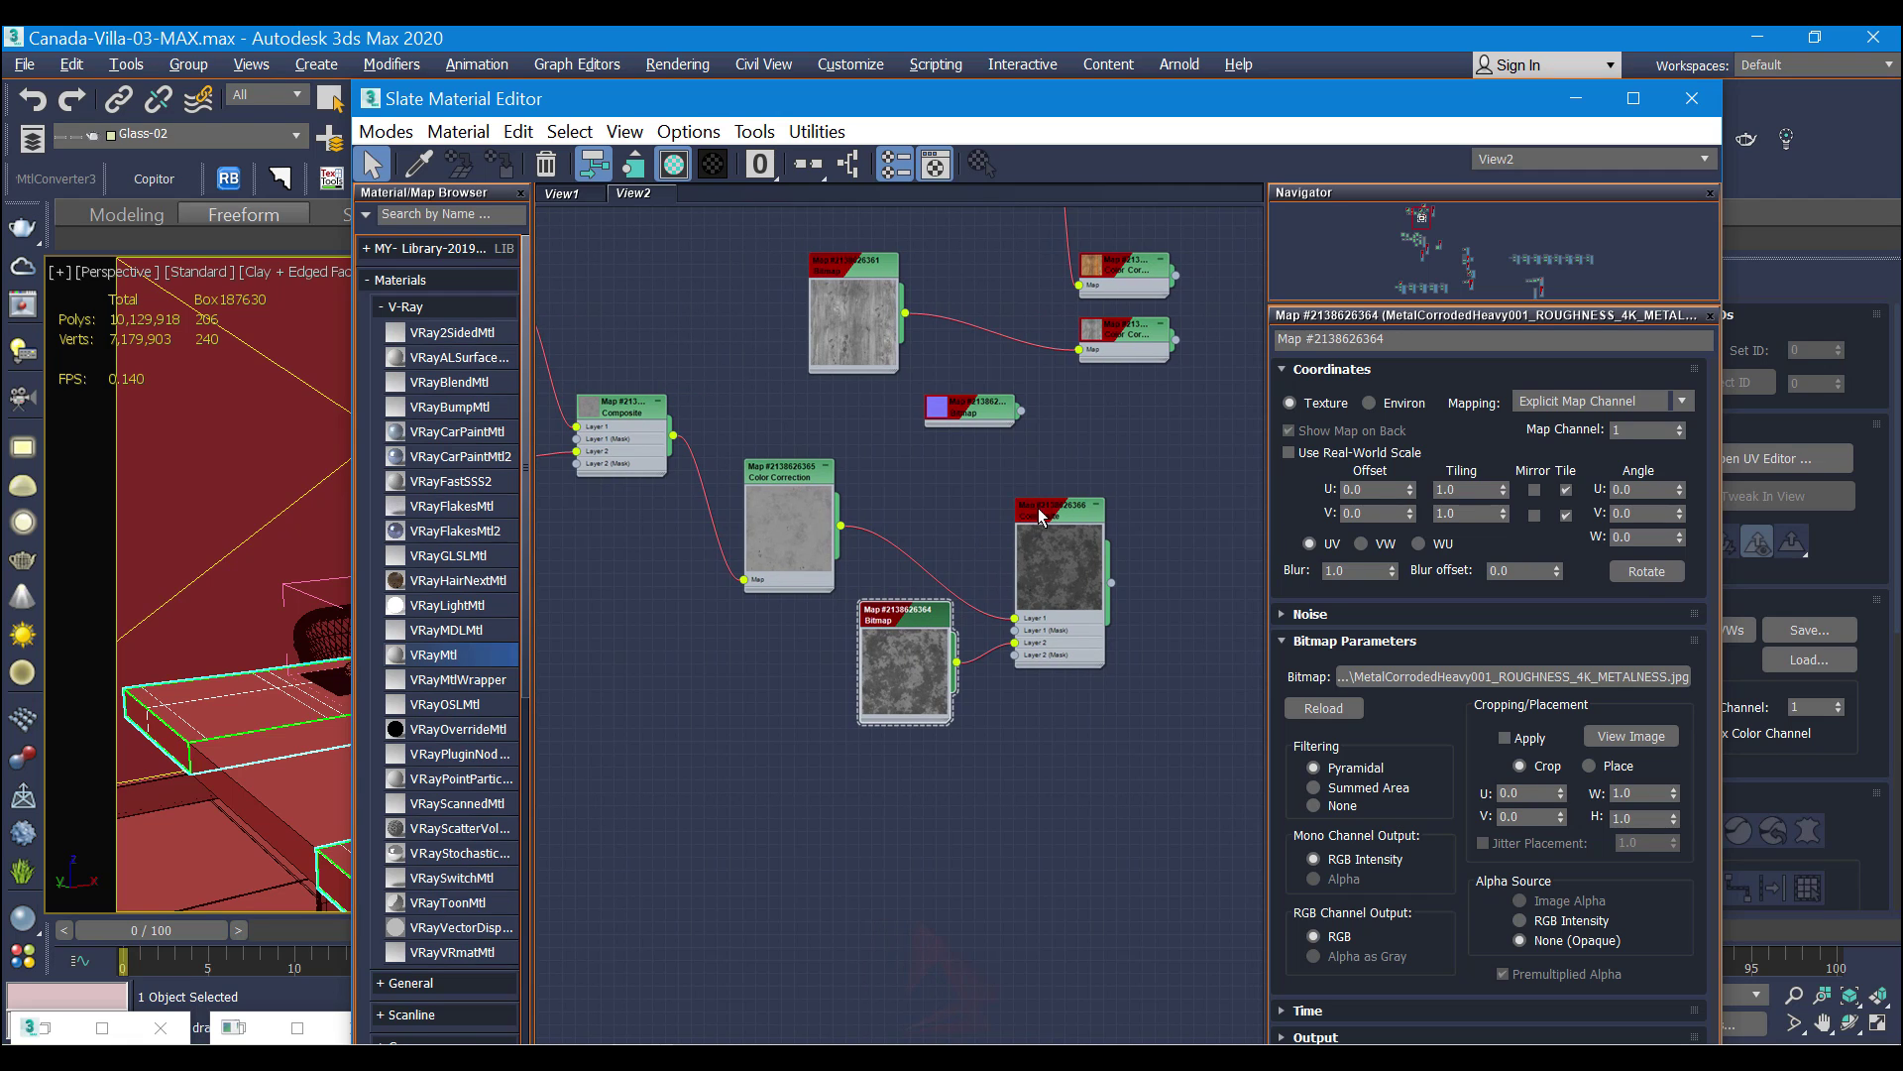
{"action": "double_click", "coordinate": [1094, 574]}
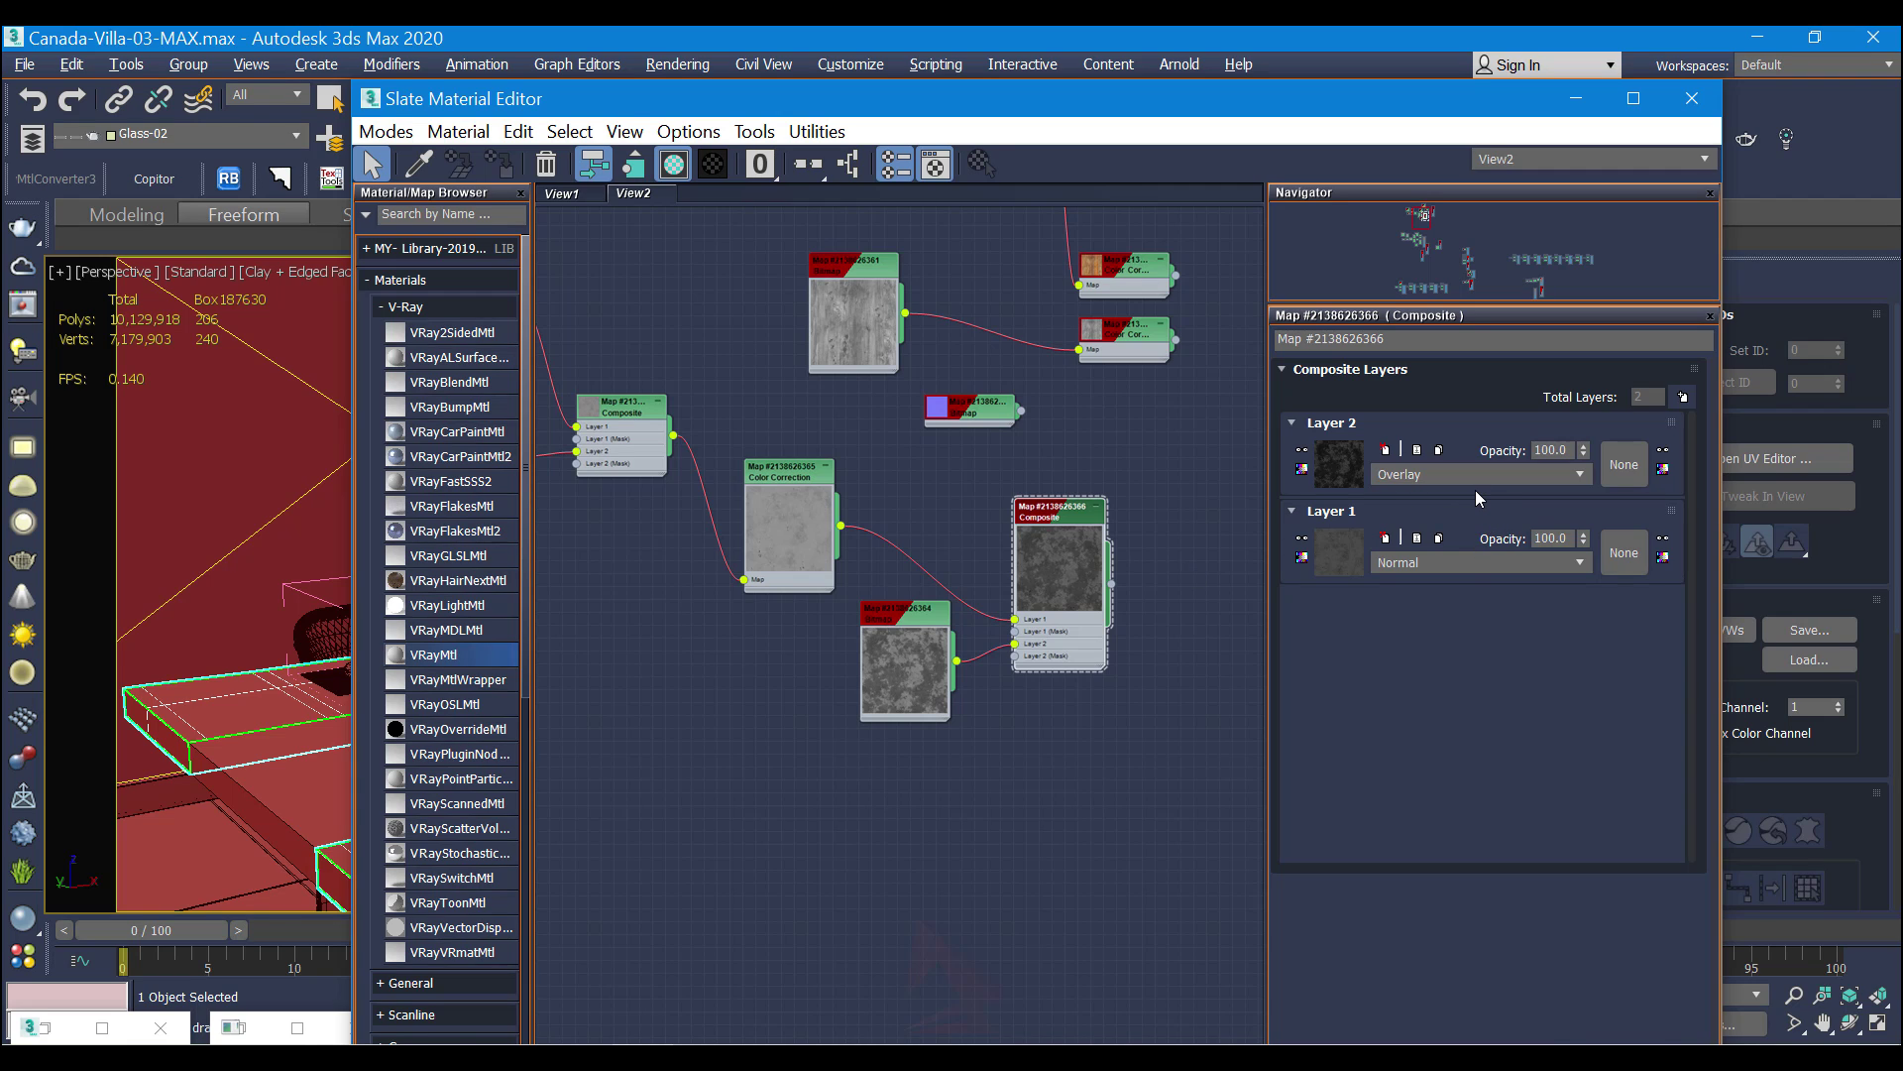
{"action": "left_click", "coordinate": [1432, 478]}
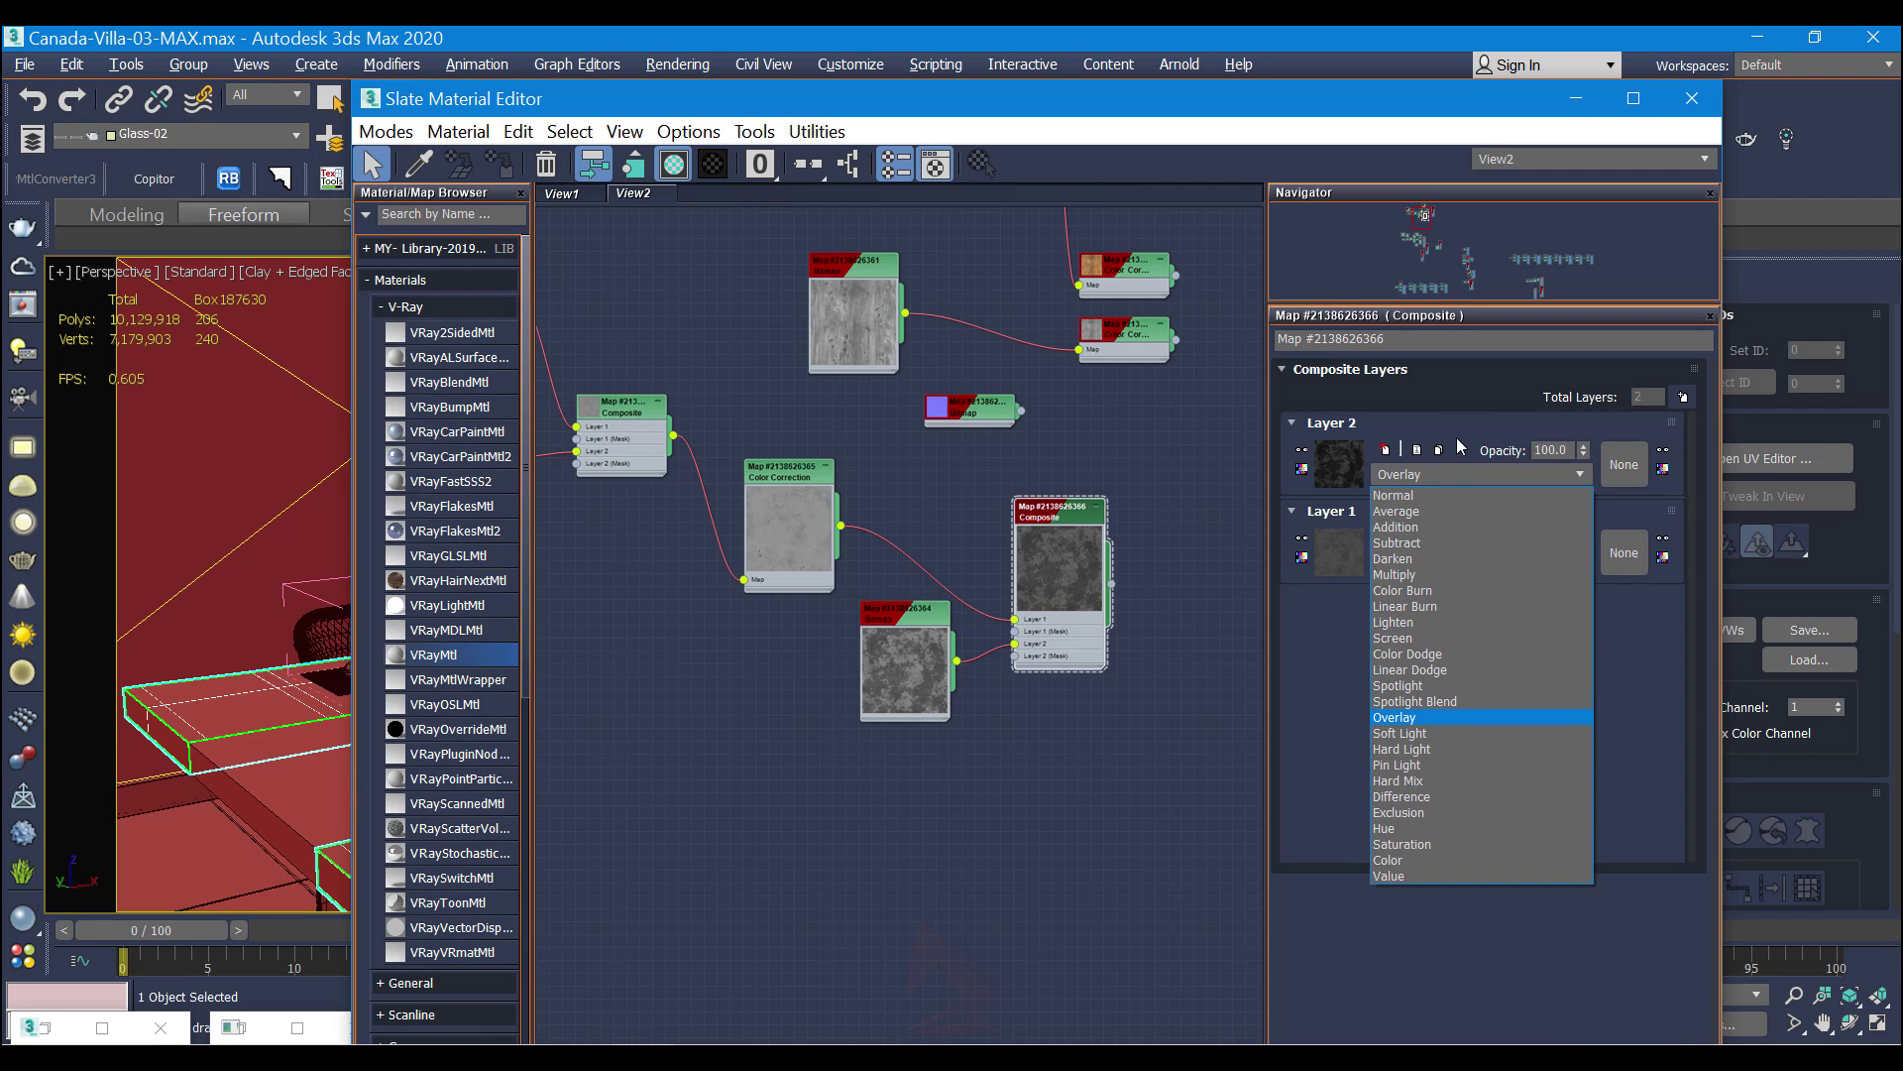
{"action": "left_click", "coordinate": [904, 624]}
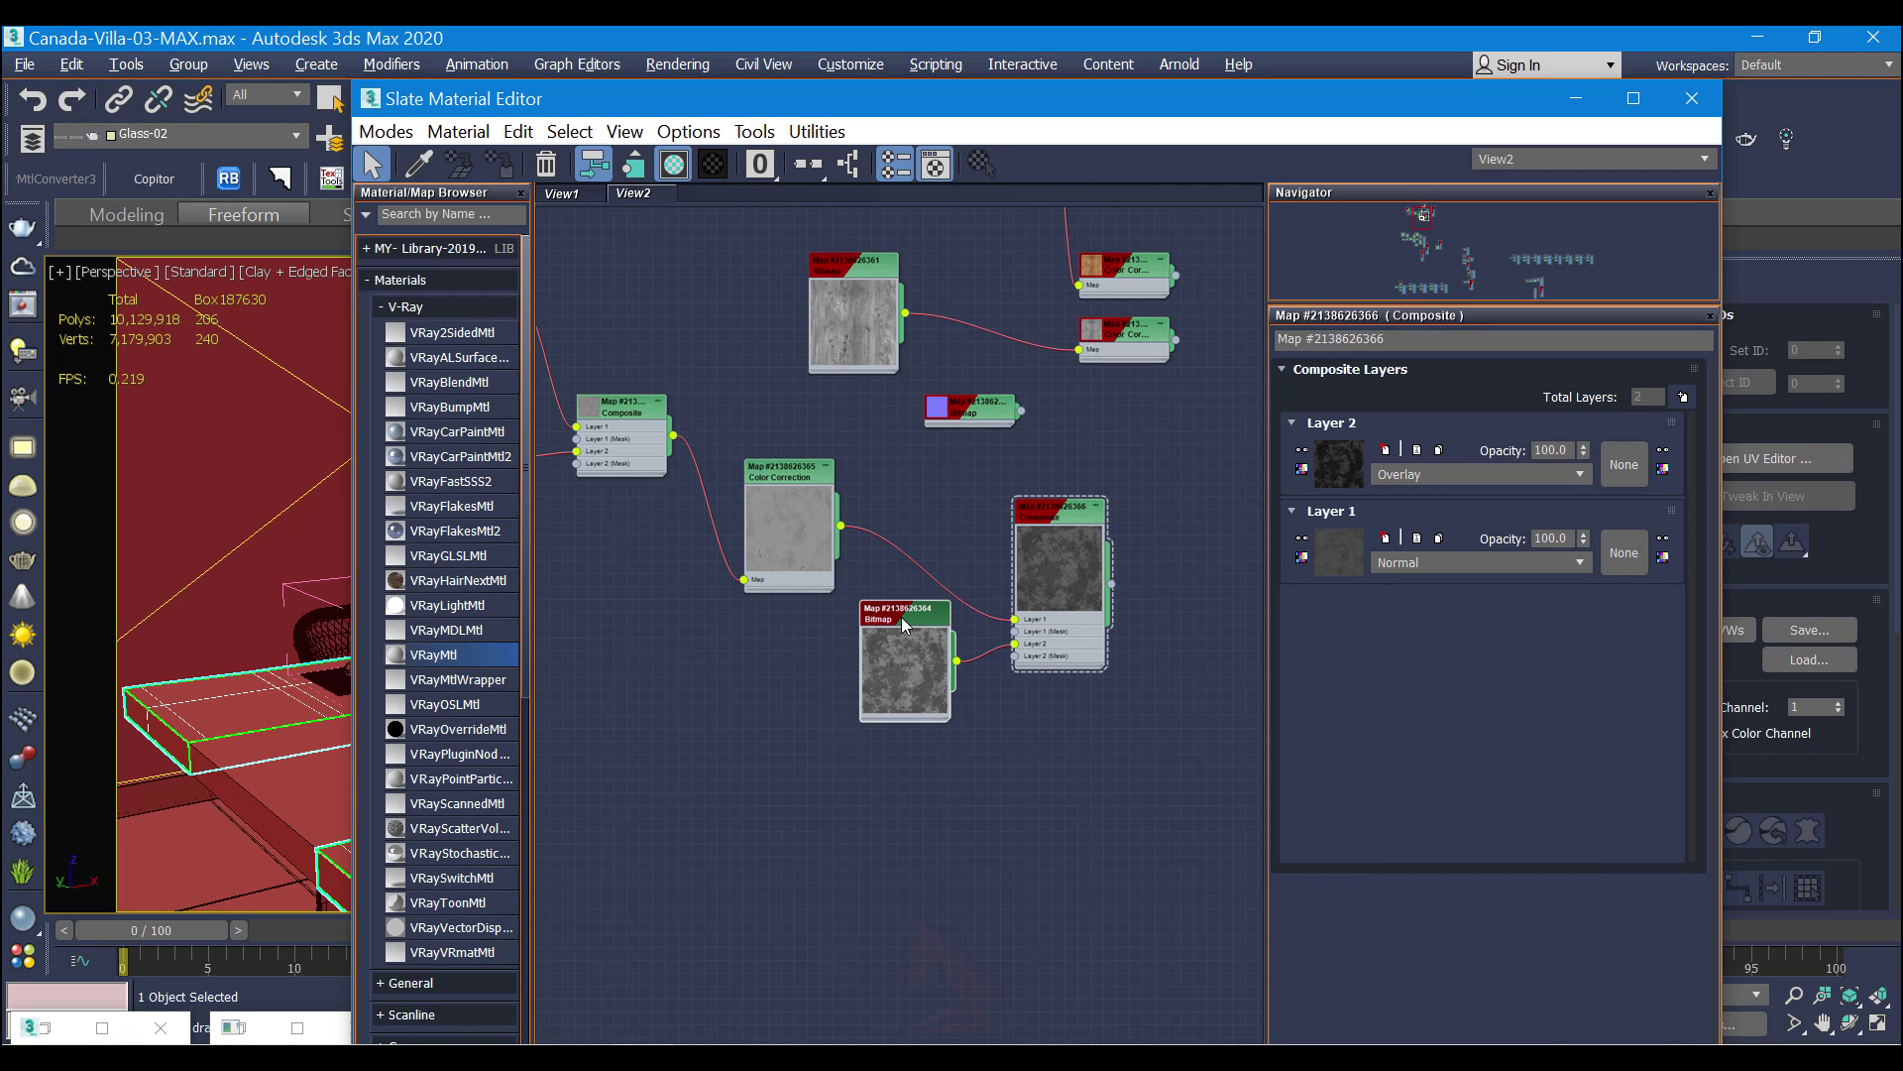
Step: Inspect the central Composite map and its Color Correction map settings
{"action": "middle_click_drag", "start_coordinate": [833, 513], "coordinate": [1021, 507]}
{"action": "middle_click_drag", "start_coordinate": [872, 485], "coordinate": [1001, 545]}
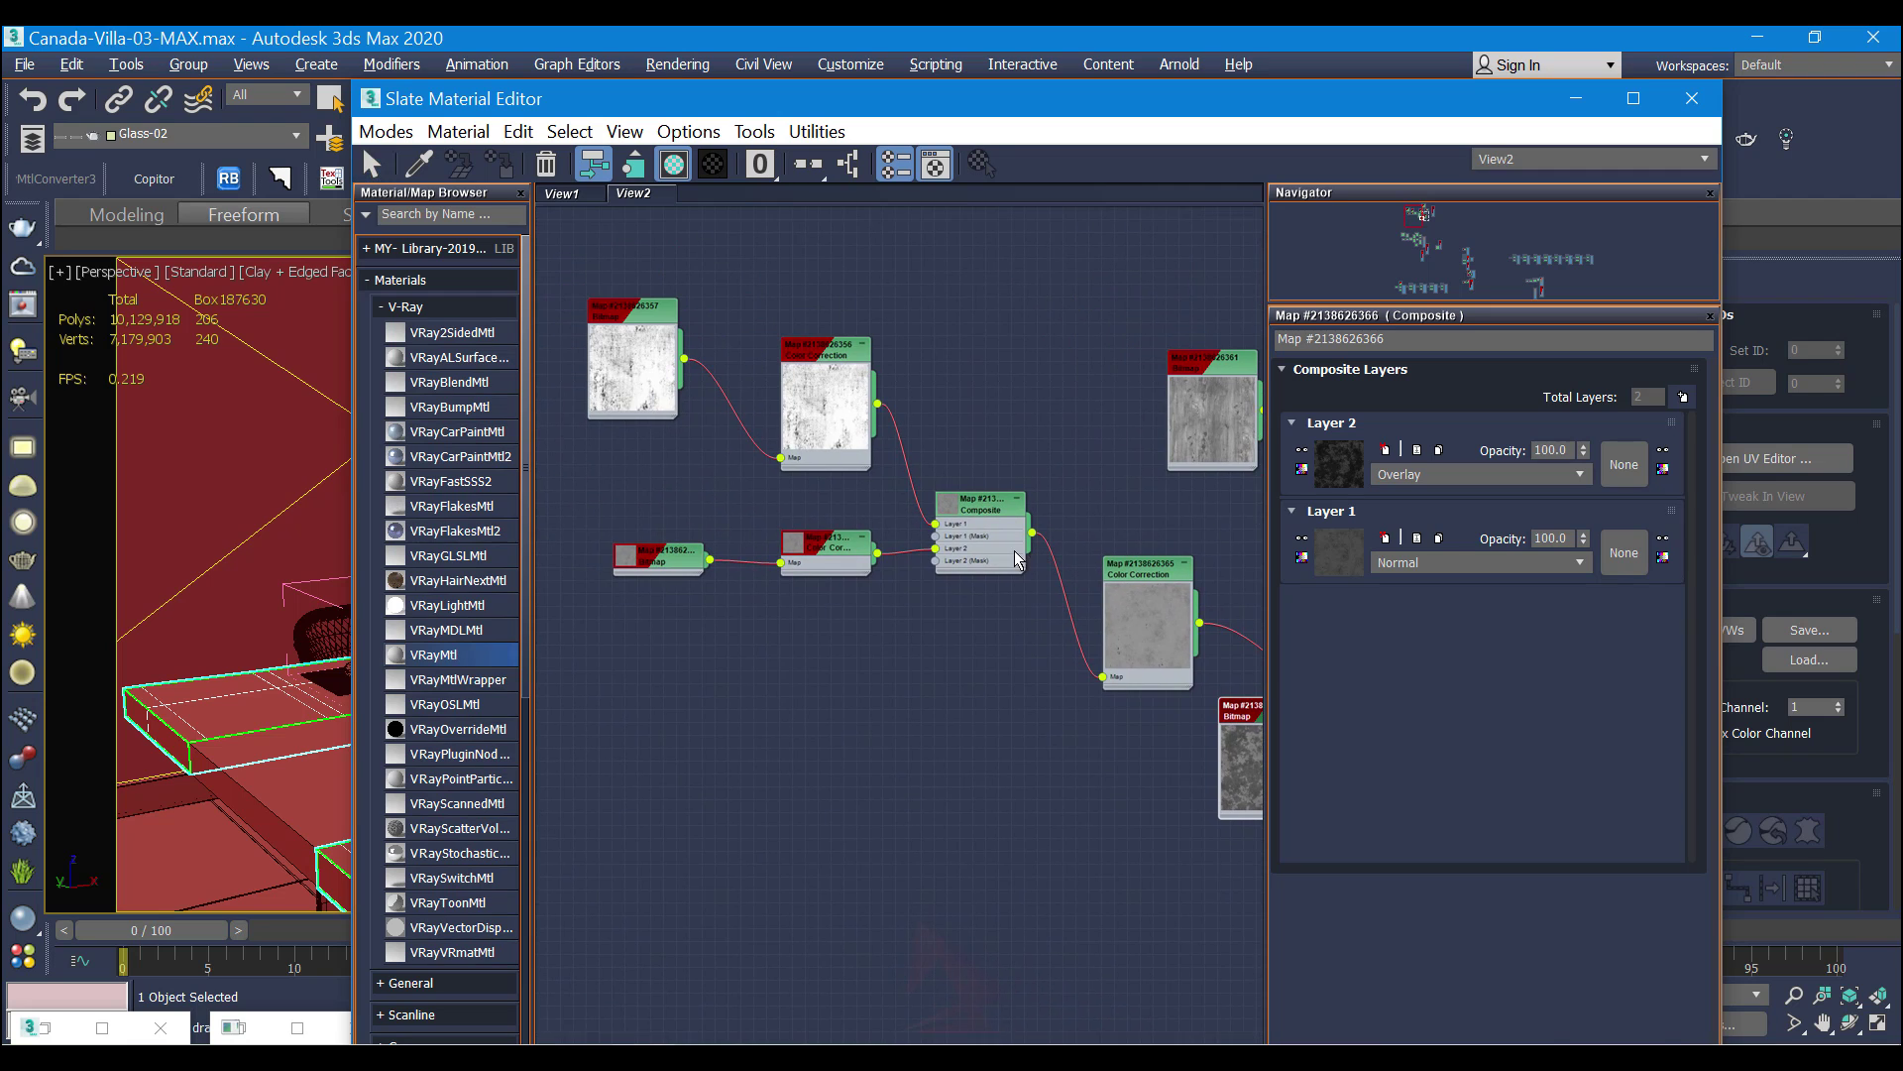
{"action": "double_click", "coordinate": [979, 506]}
{"action": "double_click", "coordinate": [1112, 575]}
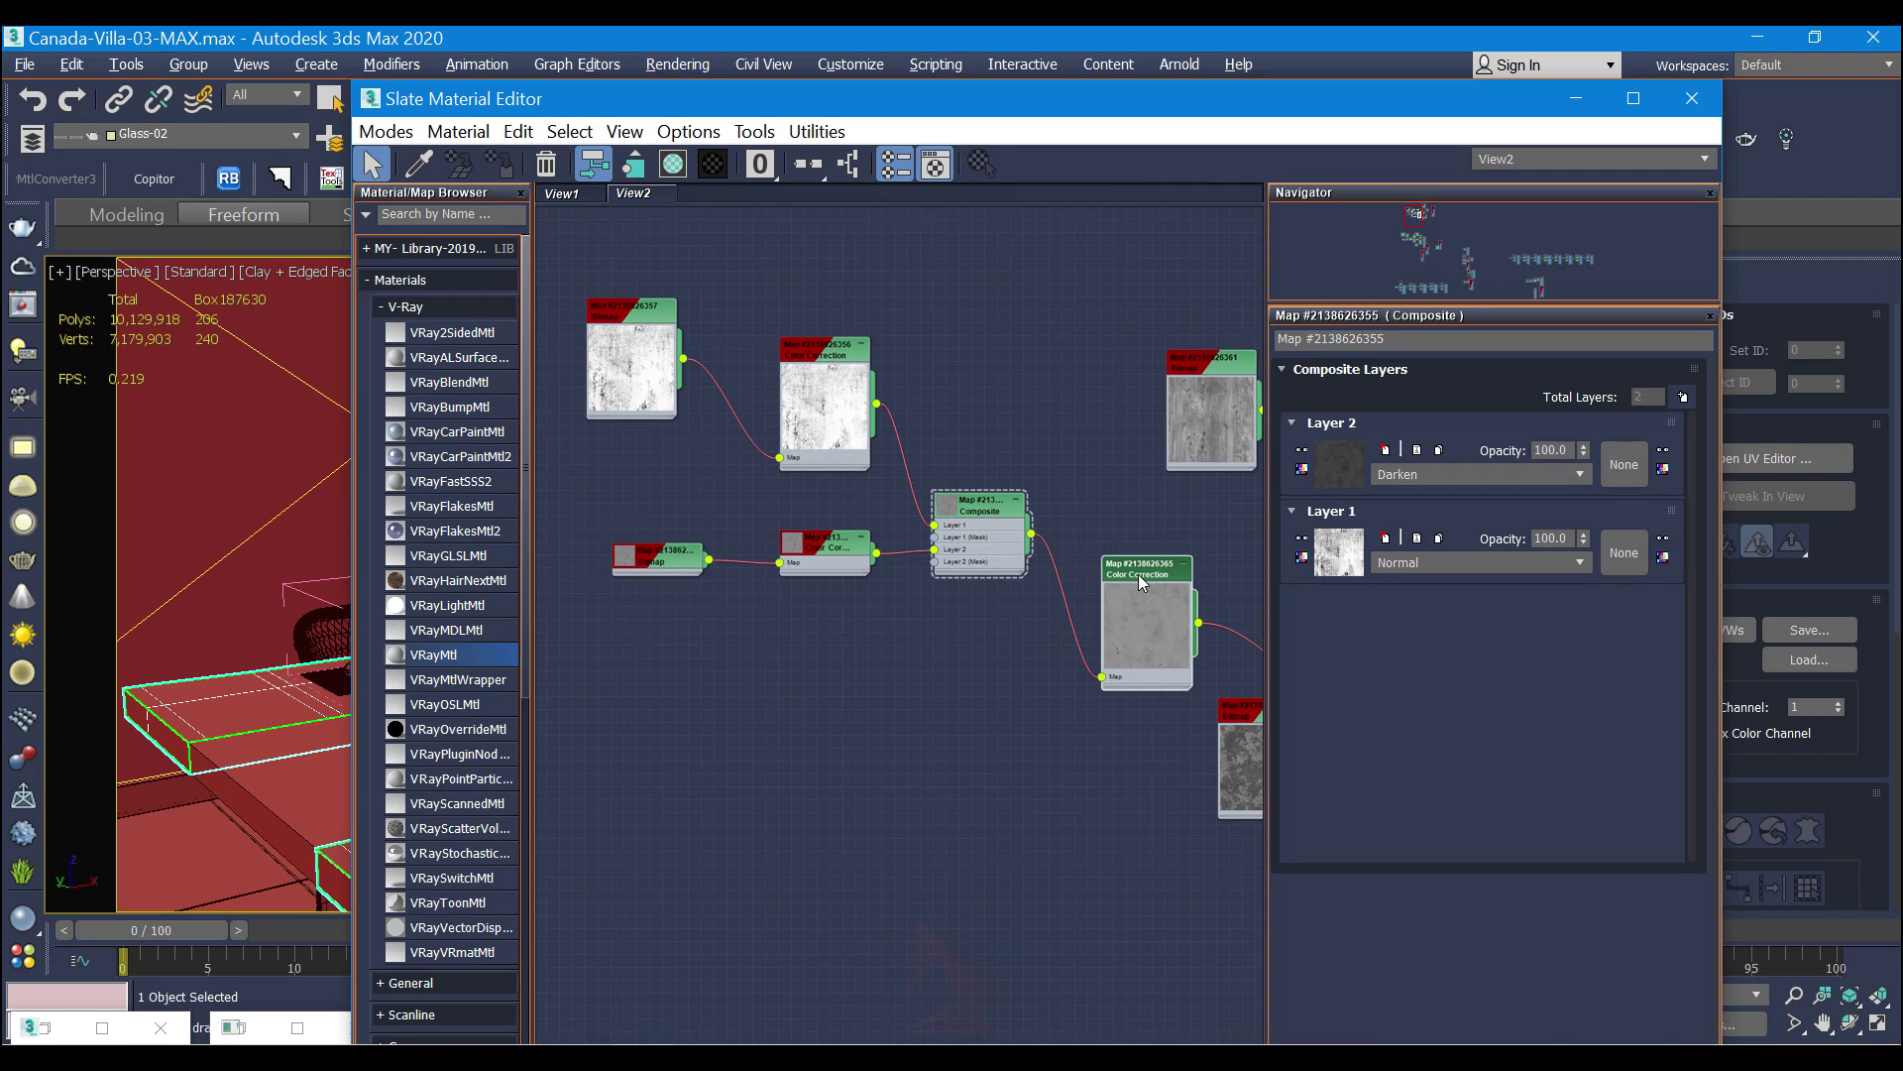
{"action": "middle_click_drag", "start_coordinate": [1112, 575], "coordinate": [1008, 515]}
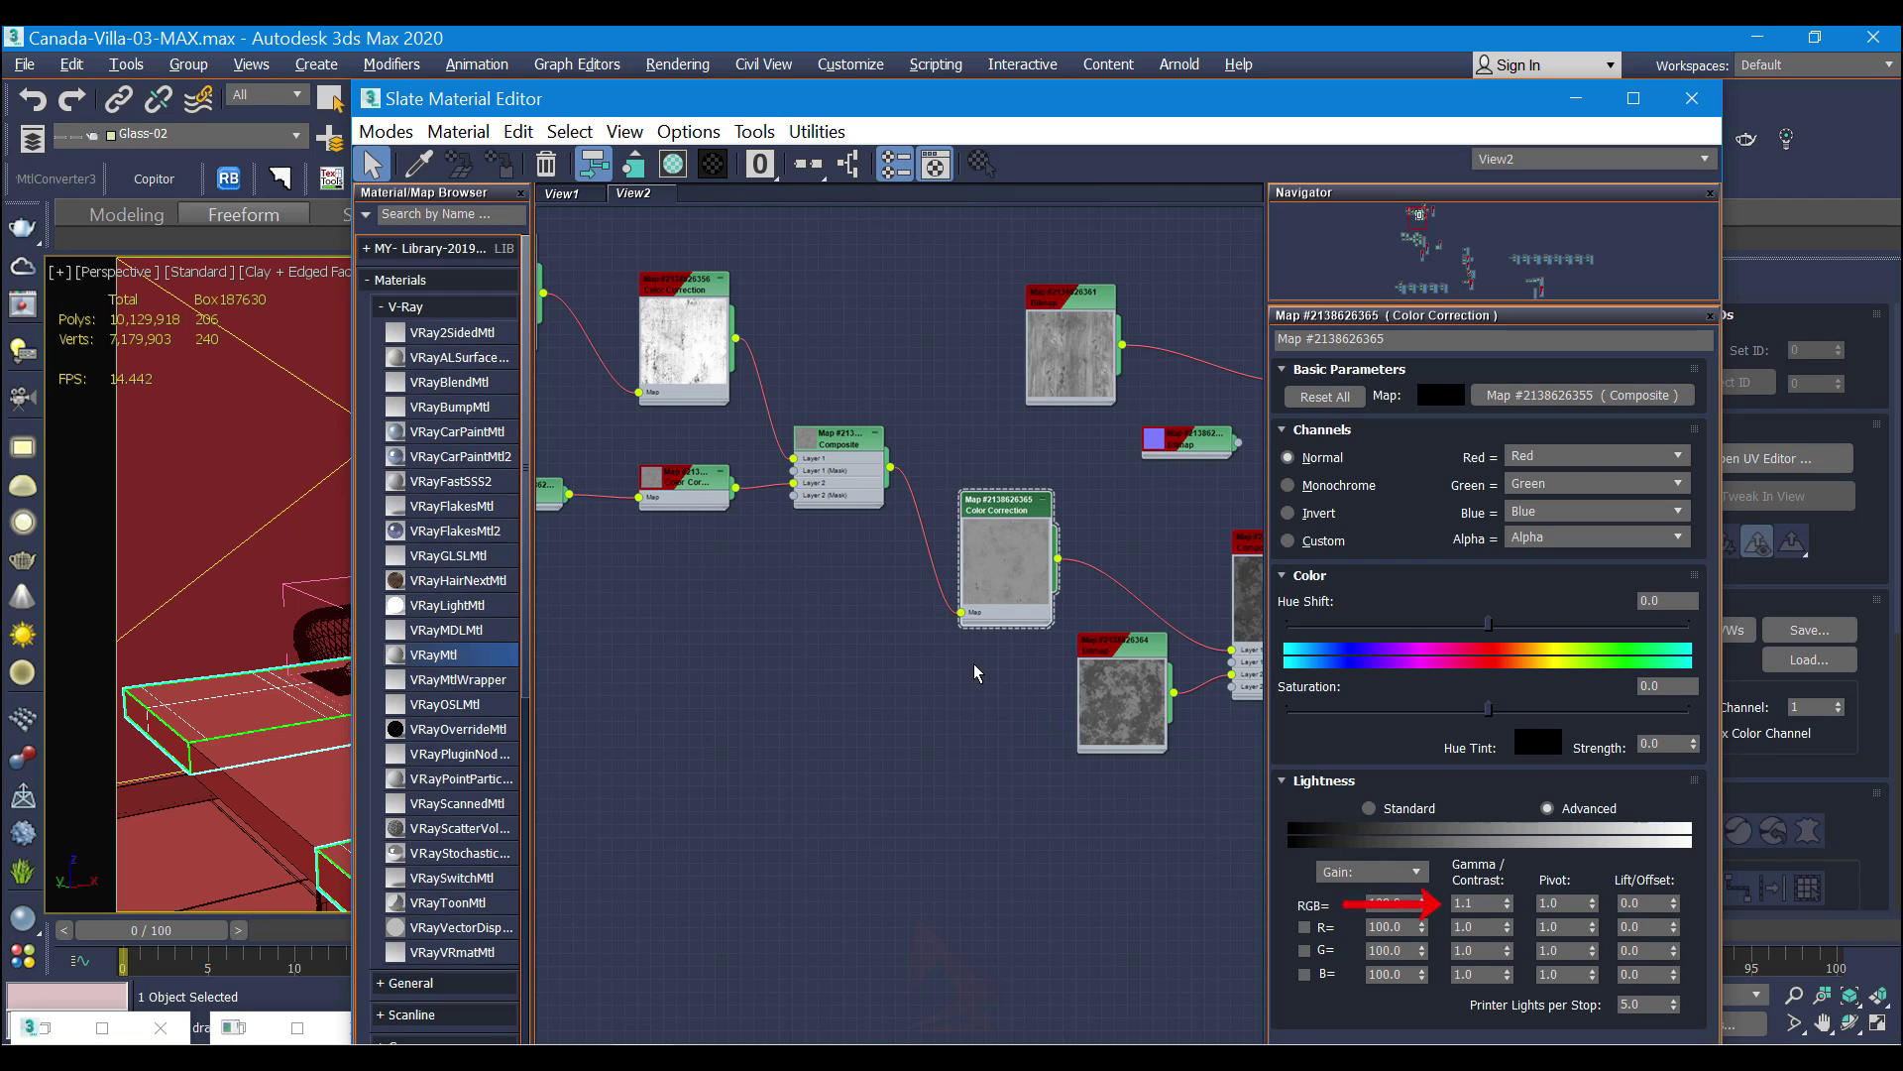
Step: Check the 326.jpg and corroded-metal bitmaps, moving the metal bitmap node further left
{"action": "middle_click_drag", "start_coordinate": [993, 674], "coordinate": [1150, 646]}
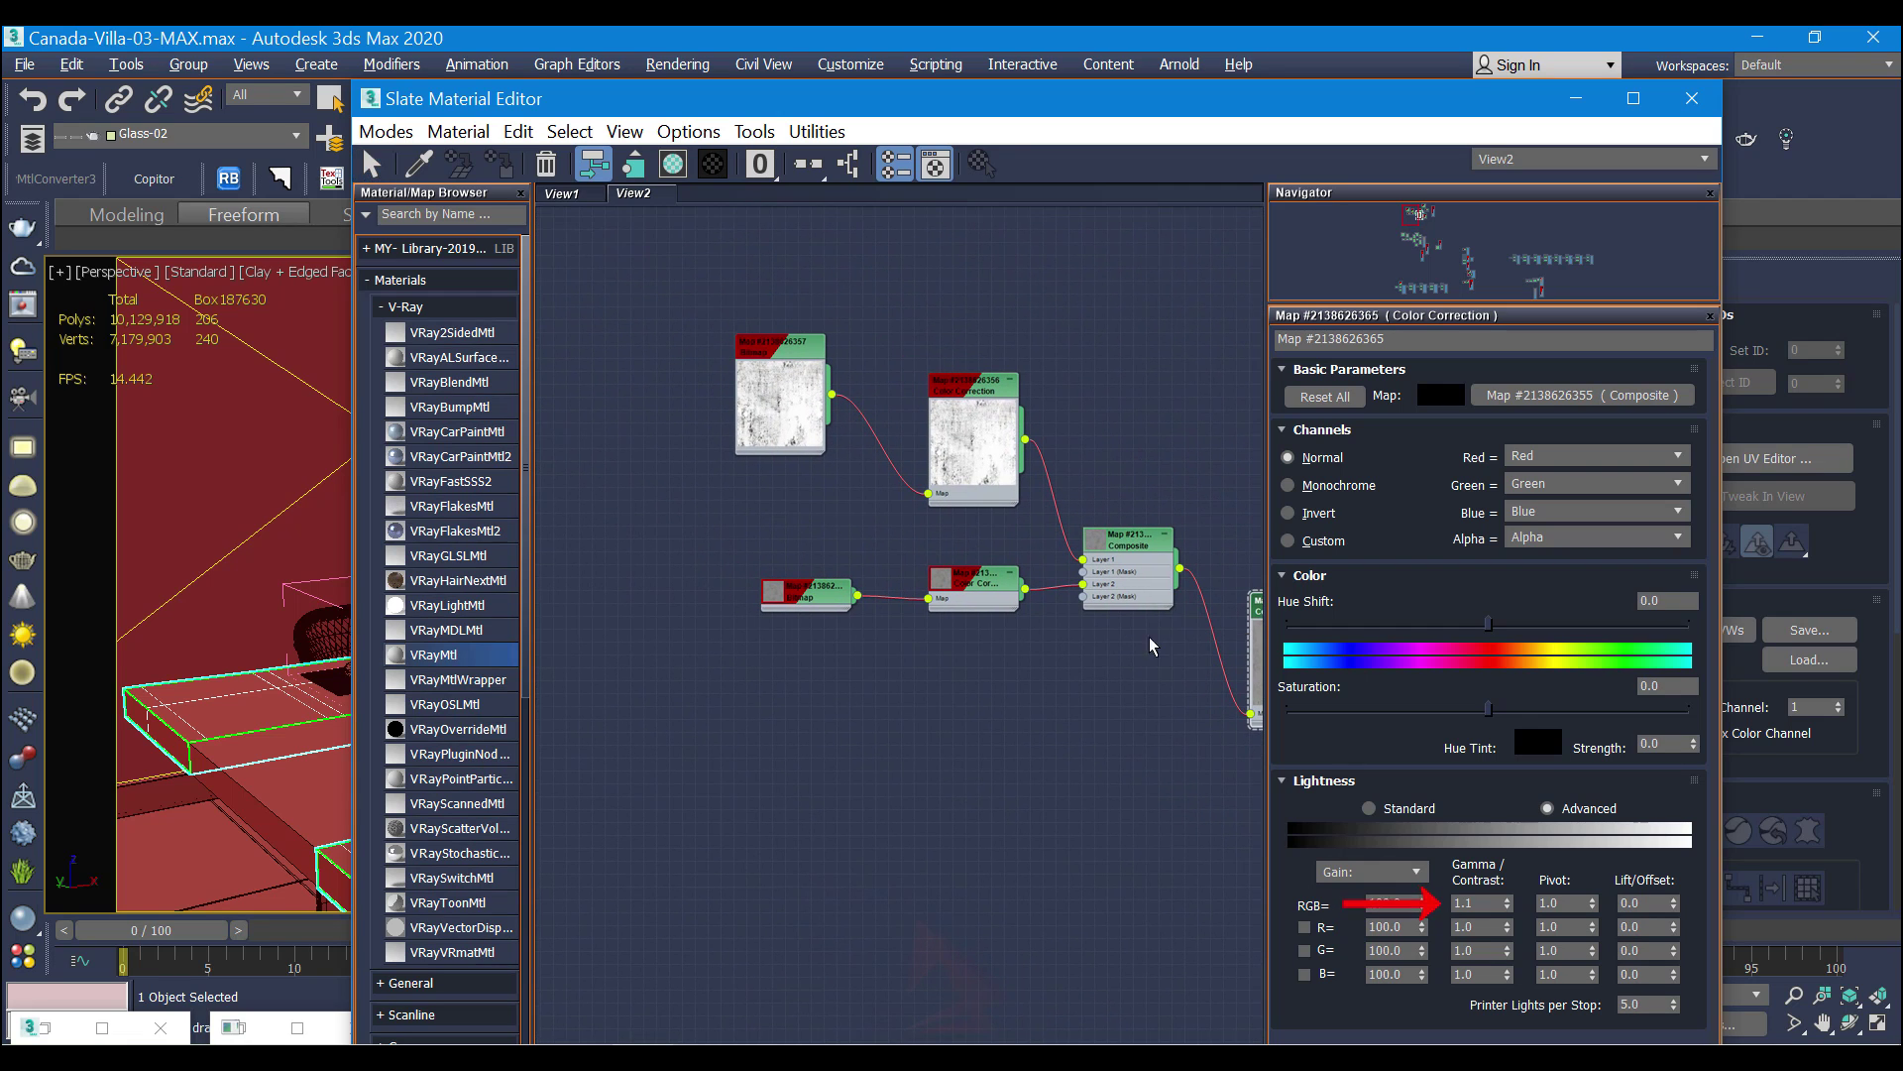
{"action": "double_click", "coordinate": [1137, 547]}
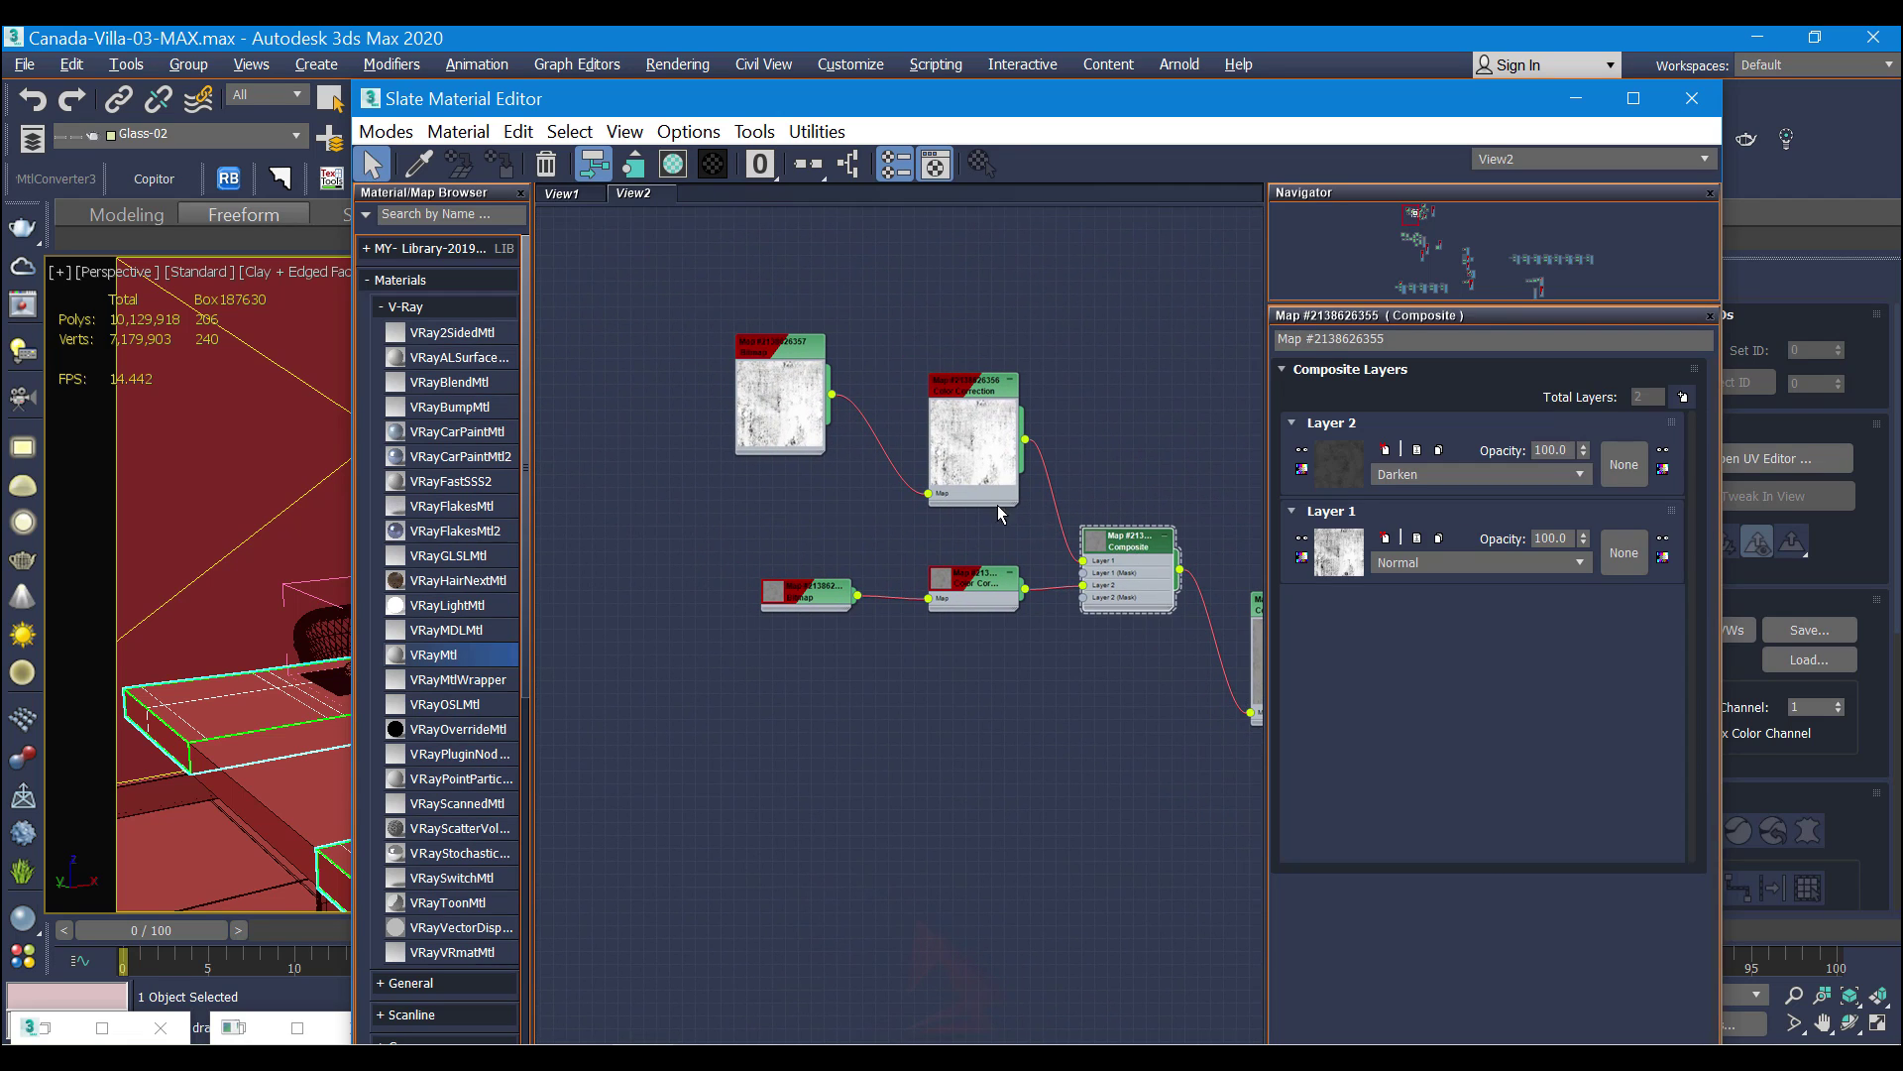
{"action": "double_click", "coordinate": [783, 347]}
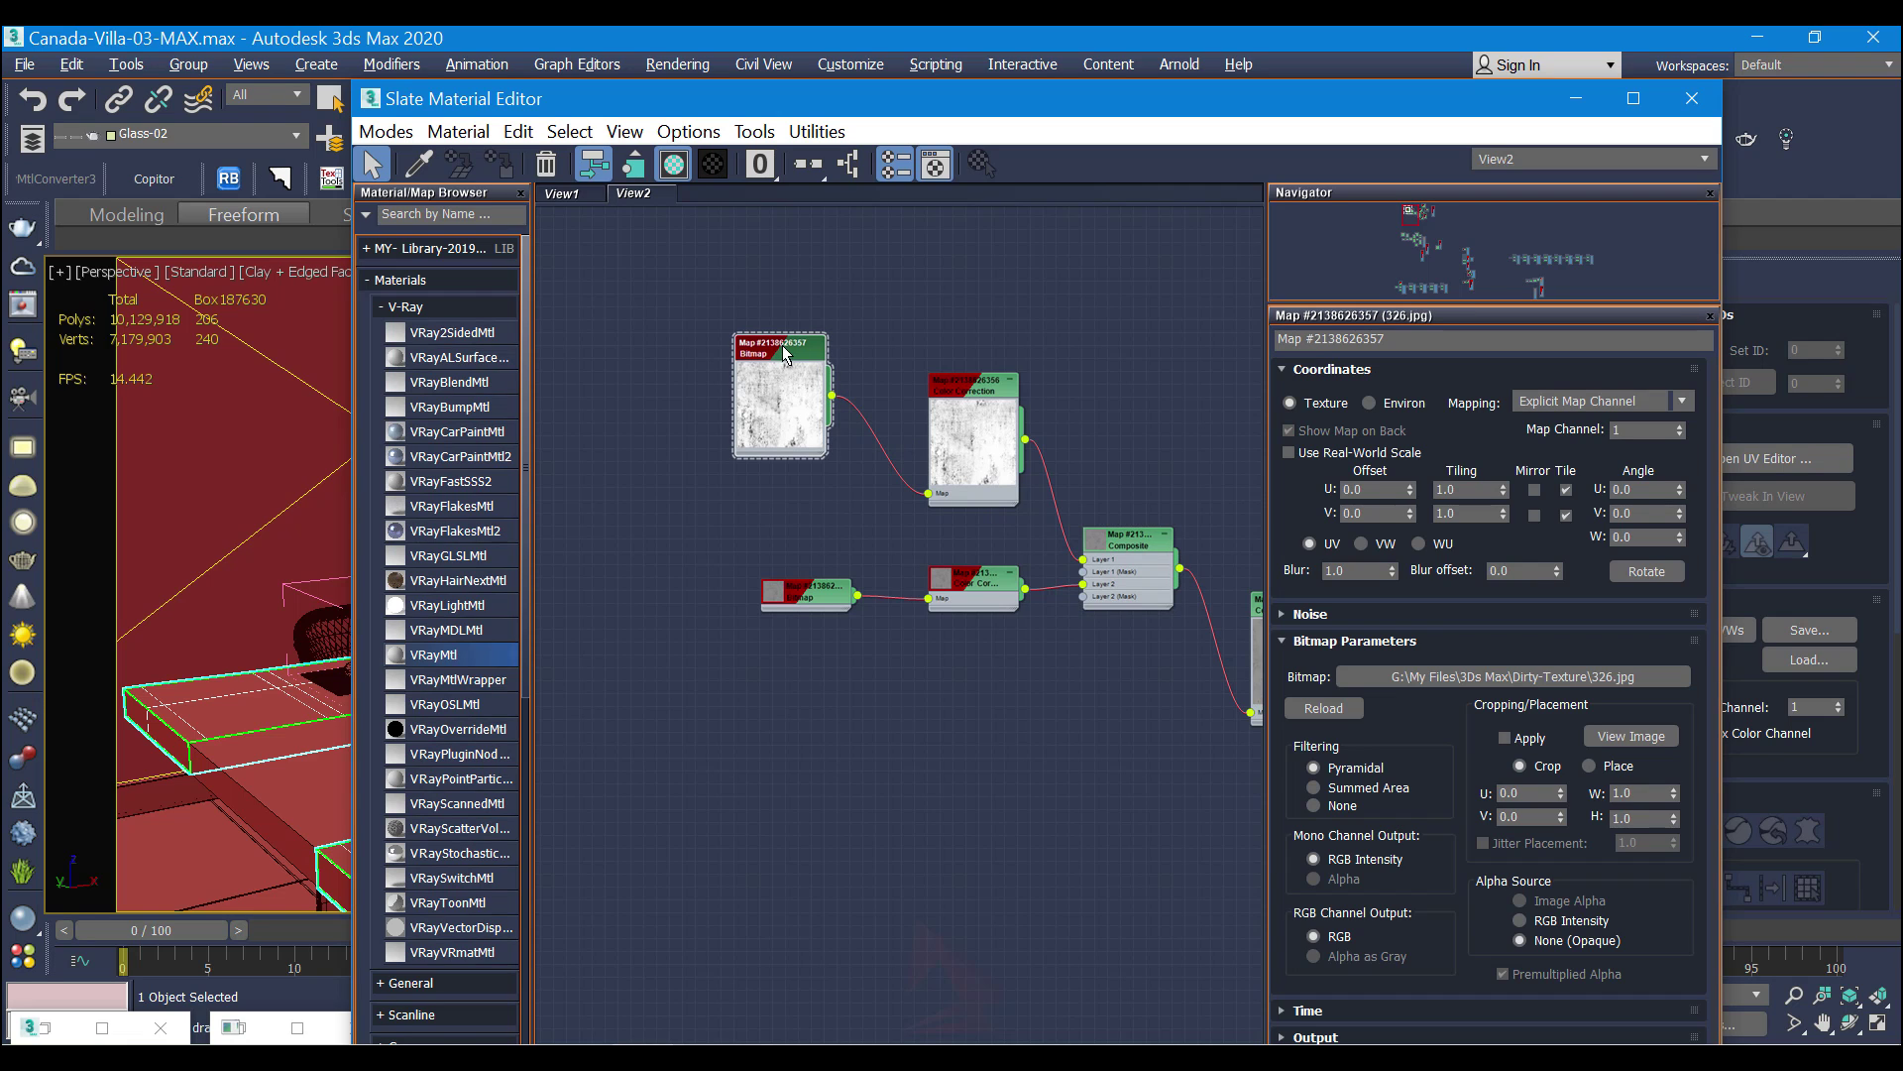
{"action": "double_click", "coordinate": [807, 593]}
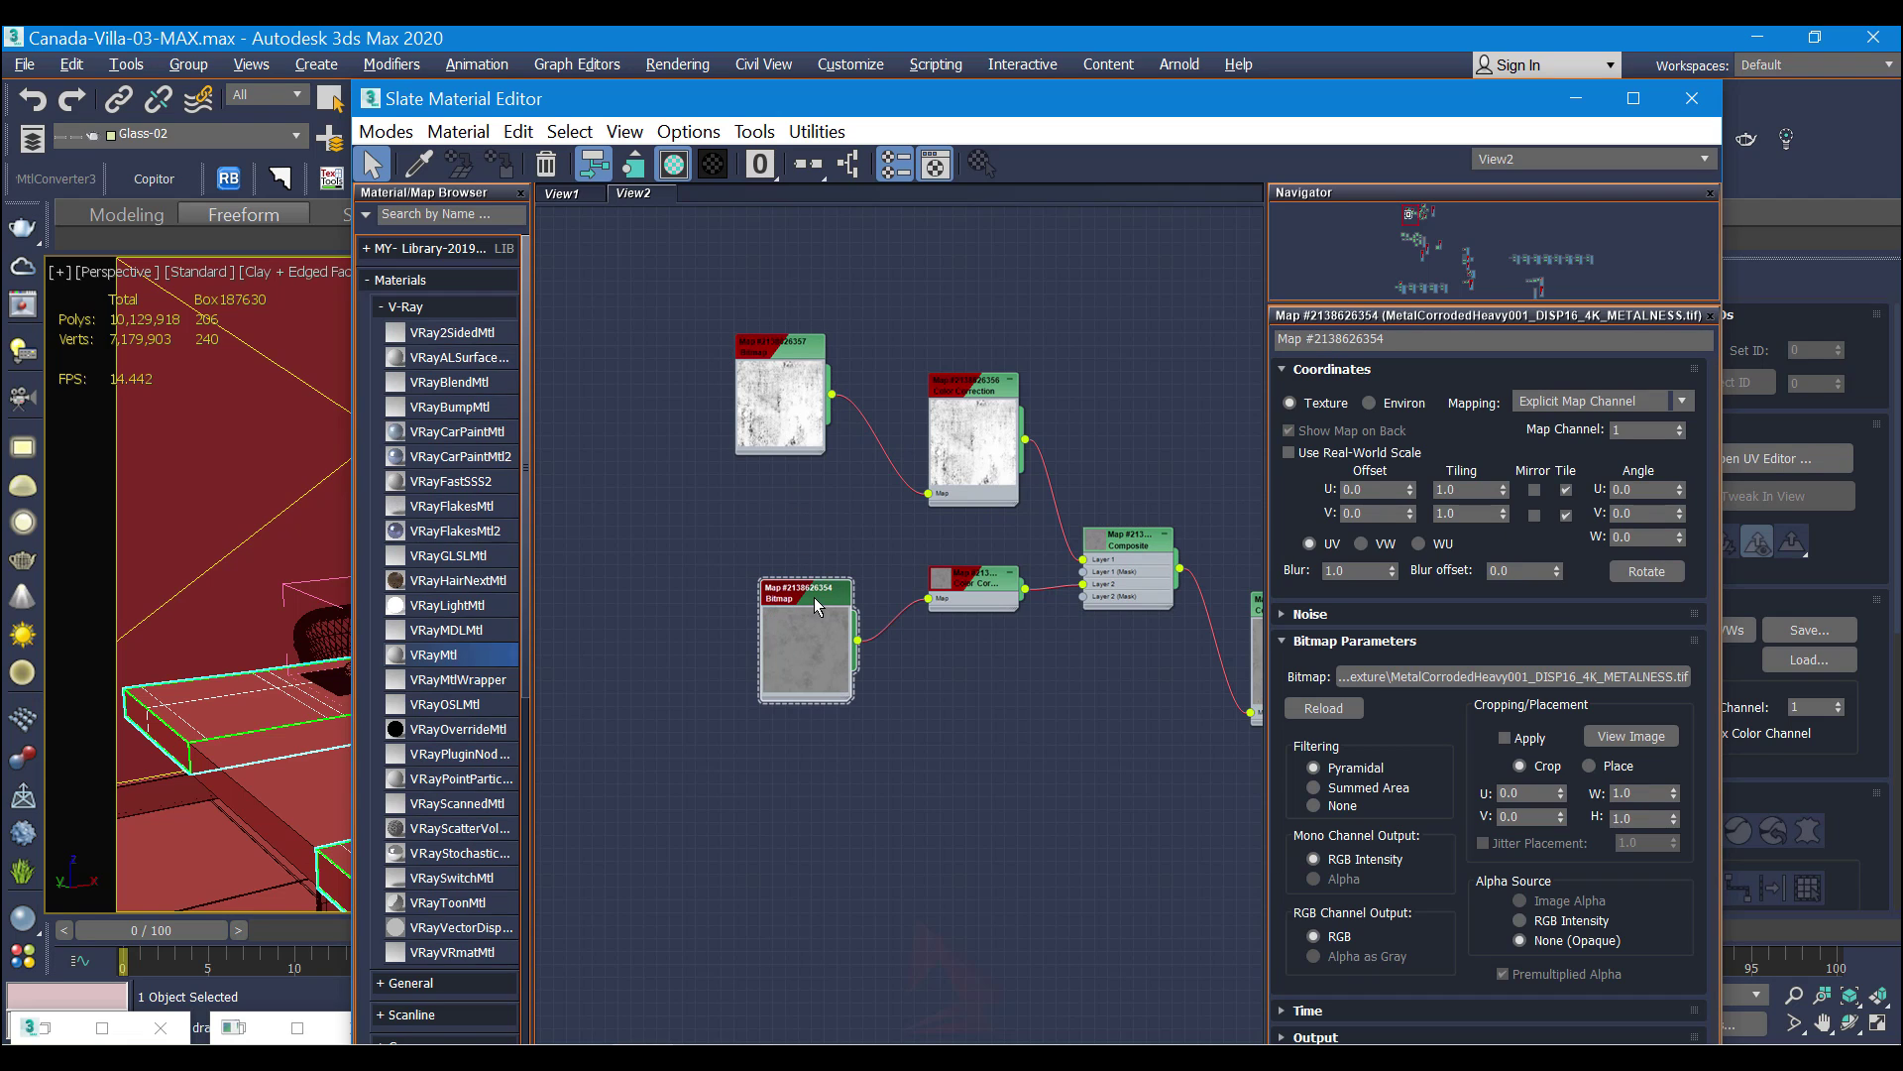
{"action": "left_click_drag", "start_coordinate": [807, 592], "coordinate": [721, 577]}
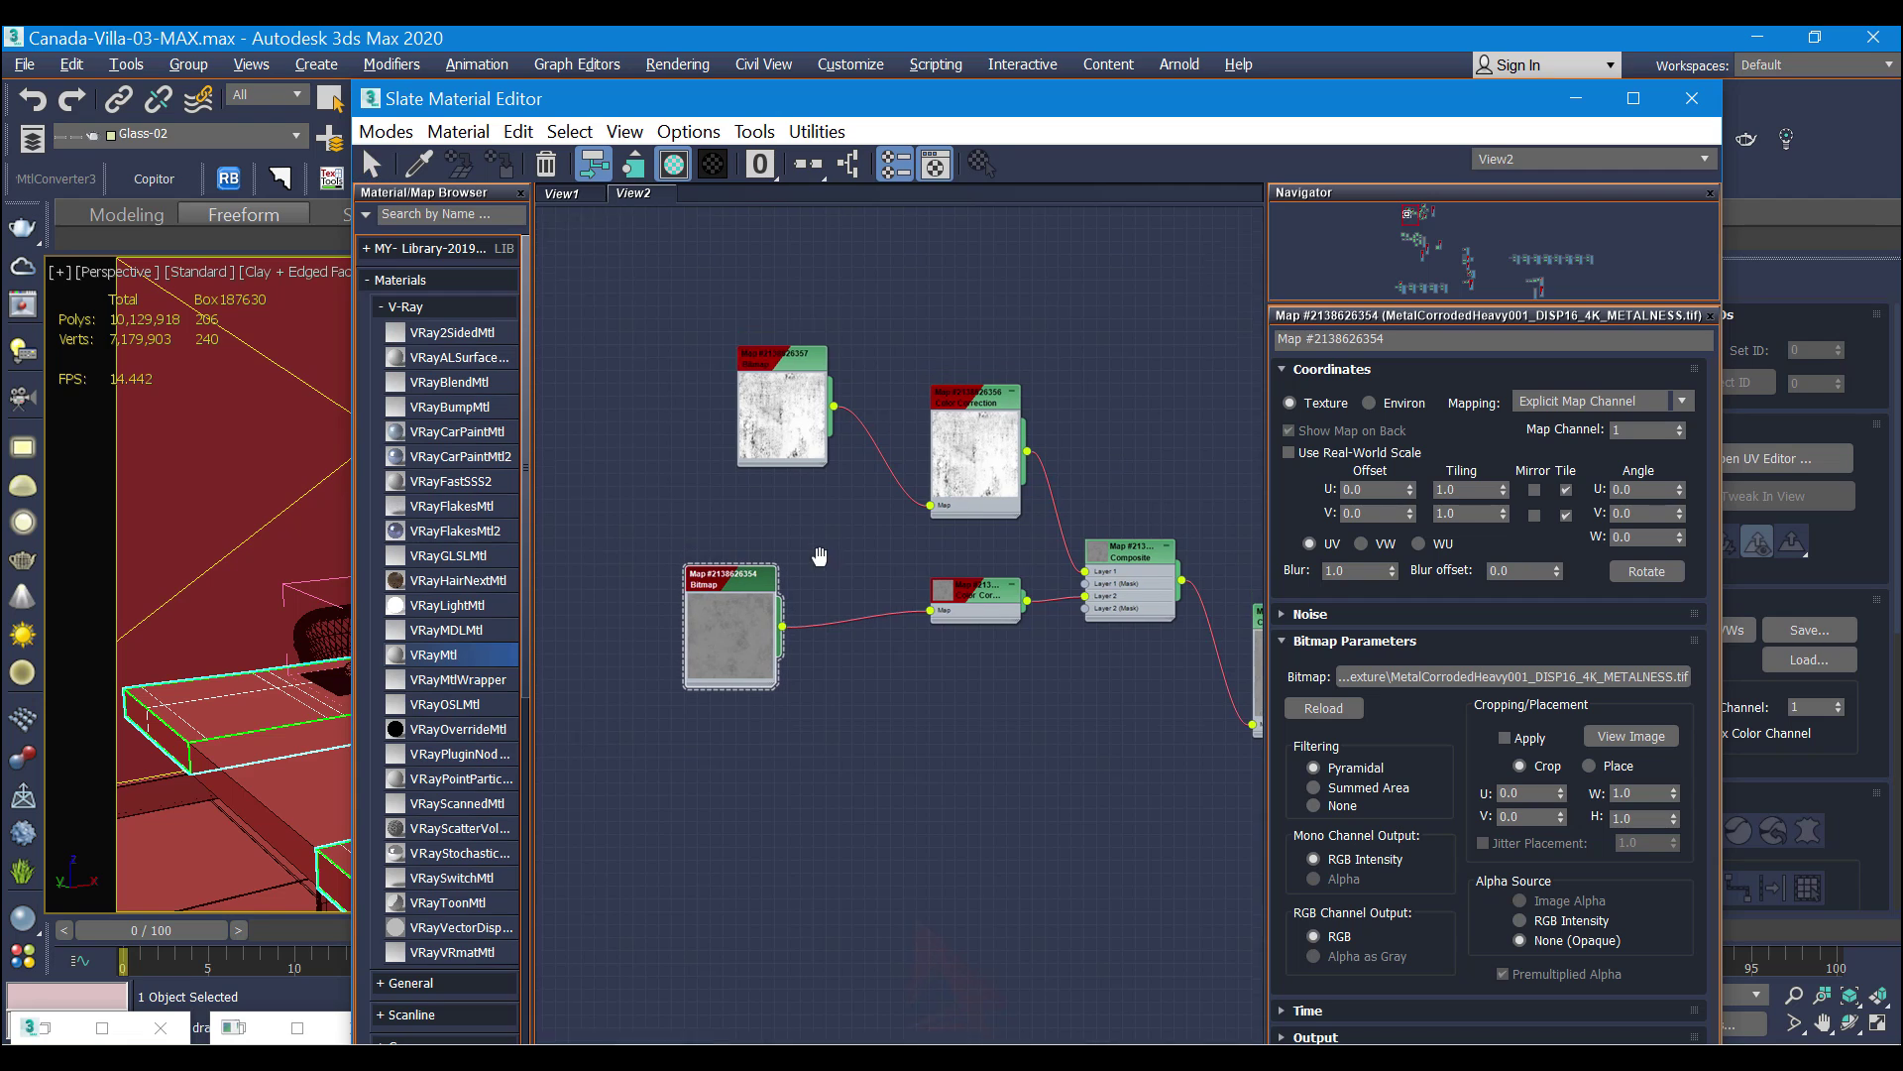
{"action": "middle_click_drag", "start_coordinate": [819, 545], "coordinate": [596, 506]}
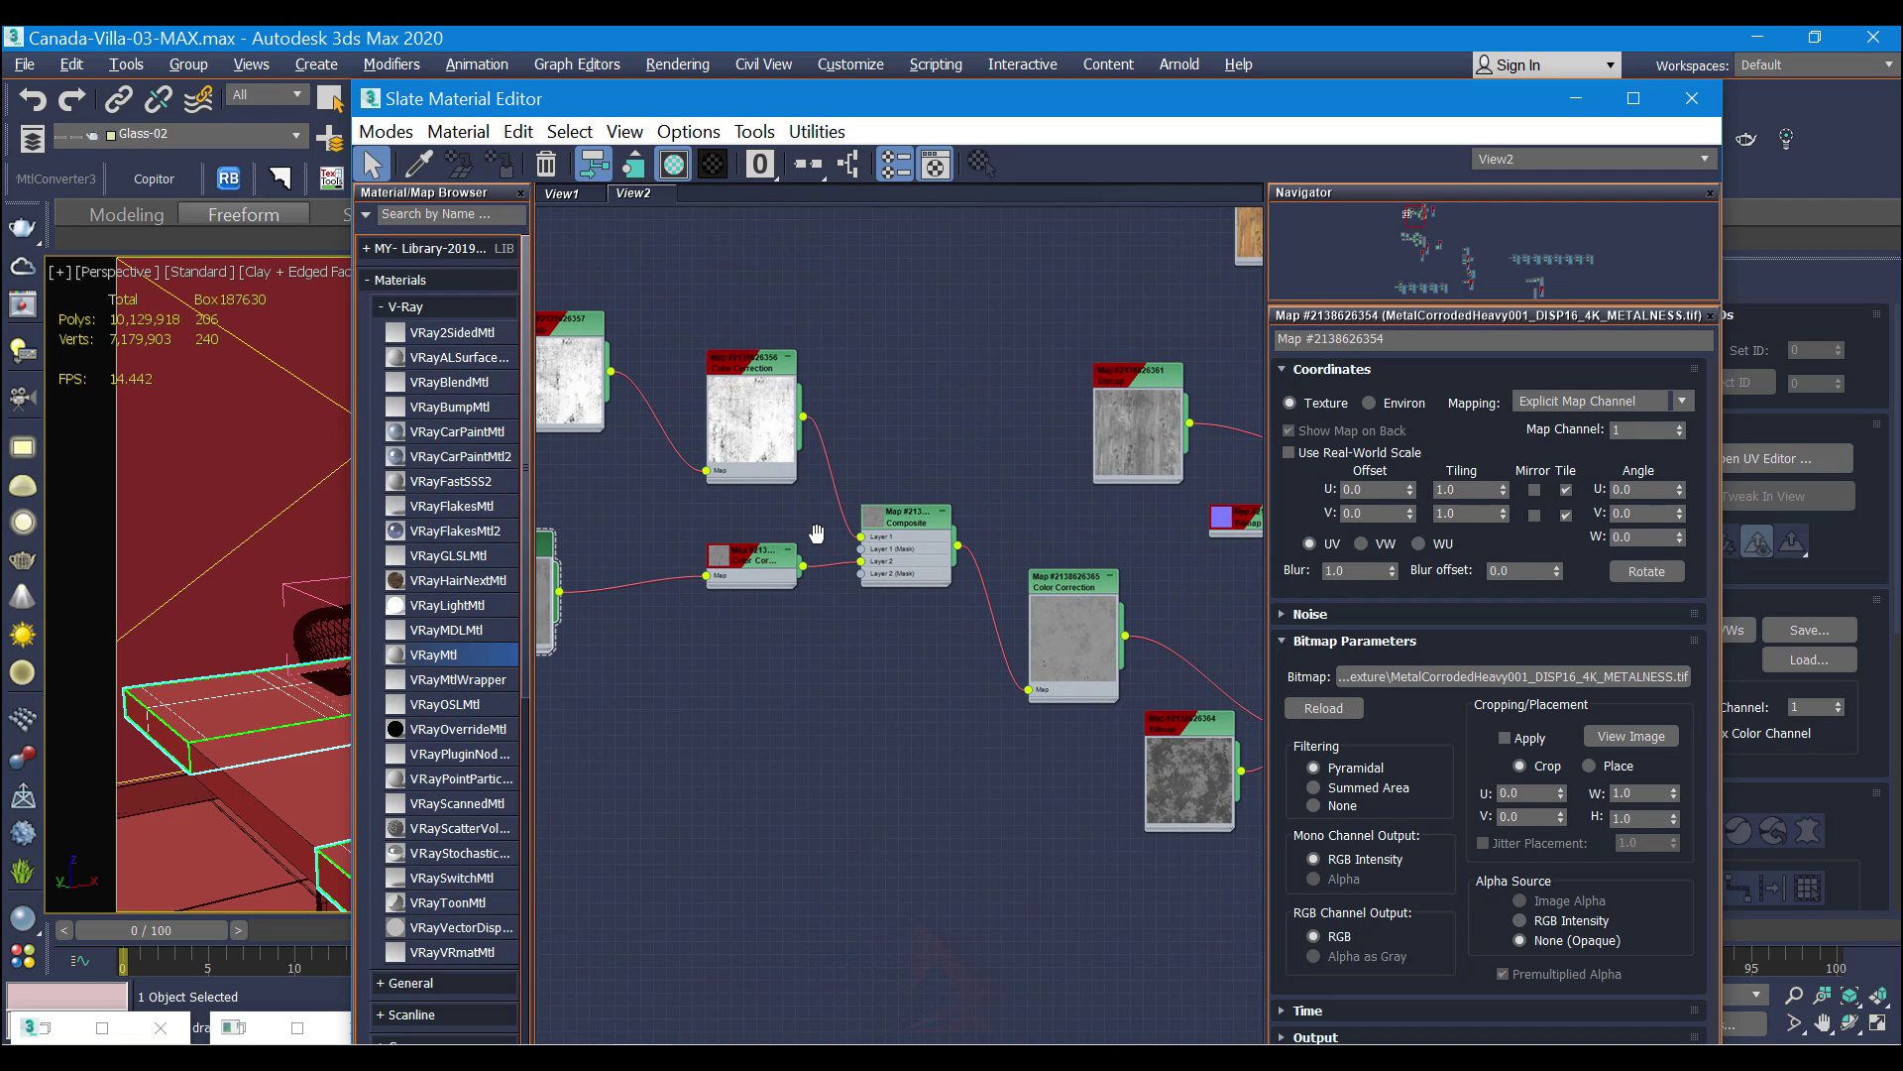
Step: Check the upper Color Correction's RGB gamma 1.2 and the small one's Monochrome settings, then reopen the Composite layers
{"action": "double_click", "coordinate": [765, 374]}
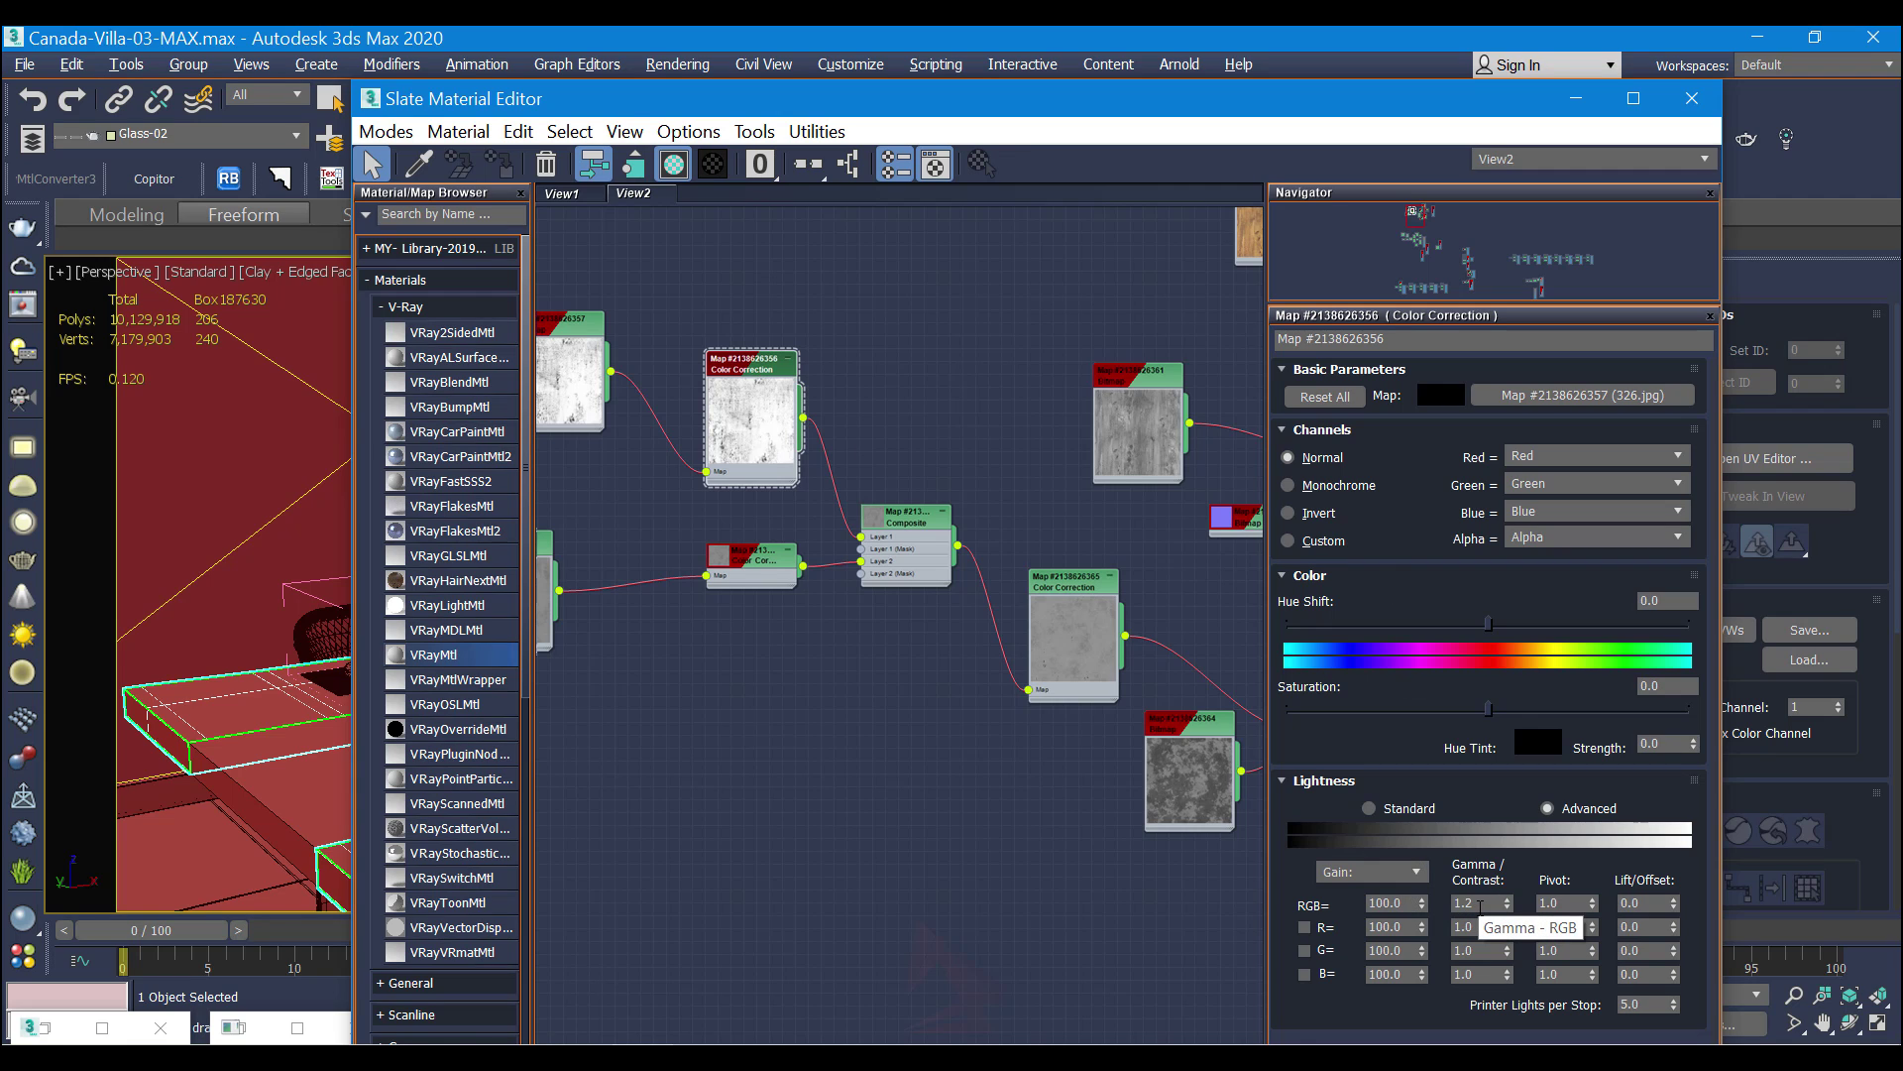
{"action": "left_click_drag", "start_coordinate": [1481, 904], "coordinate": [1443, 904]}
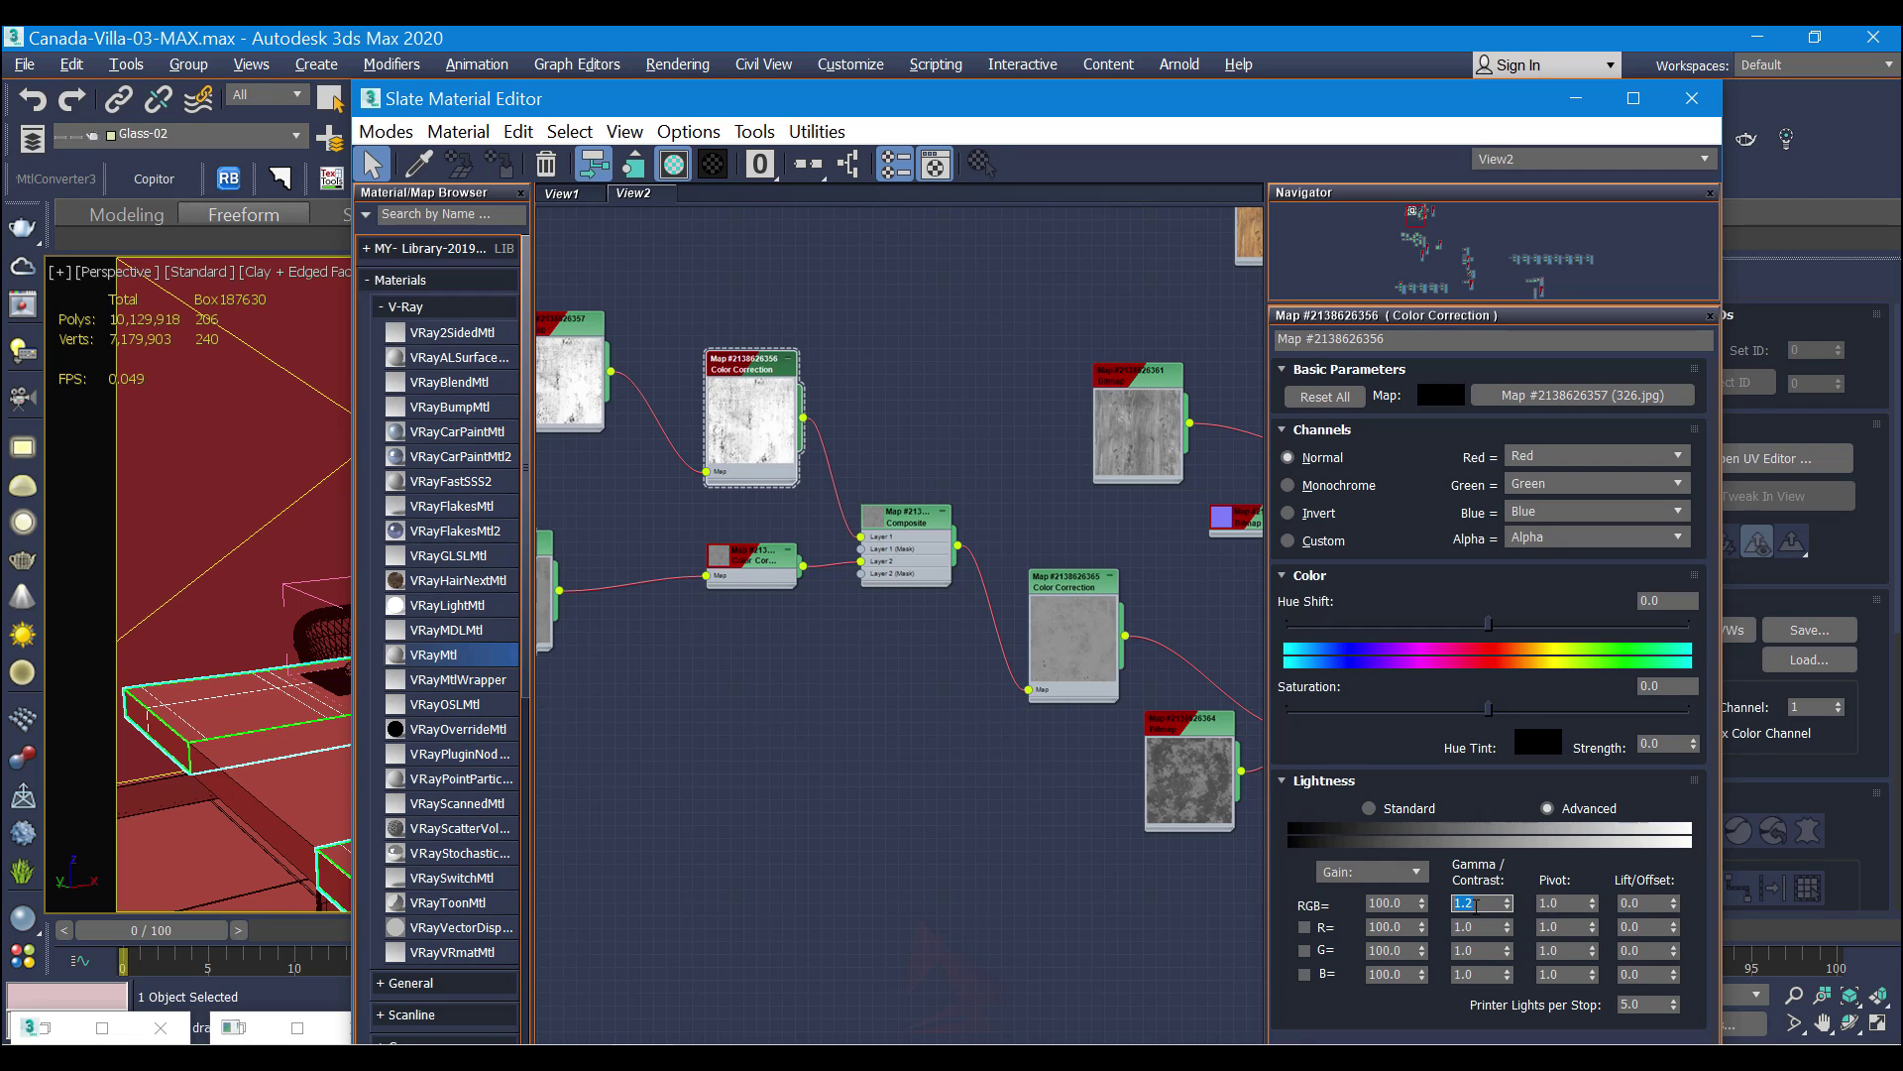
{"action": "middle_click_drag", "start_coordinate": [922, 746], "coordinate": [1048, 729]}
{"action": "left_click", "coordinate": [953, 587]}
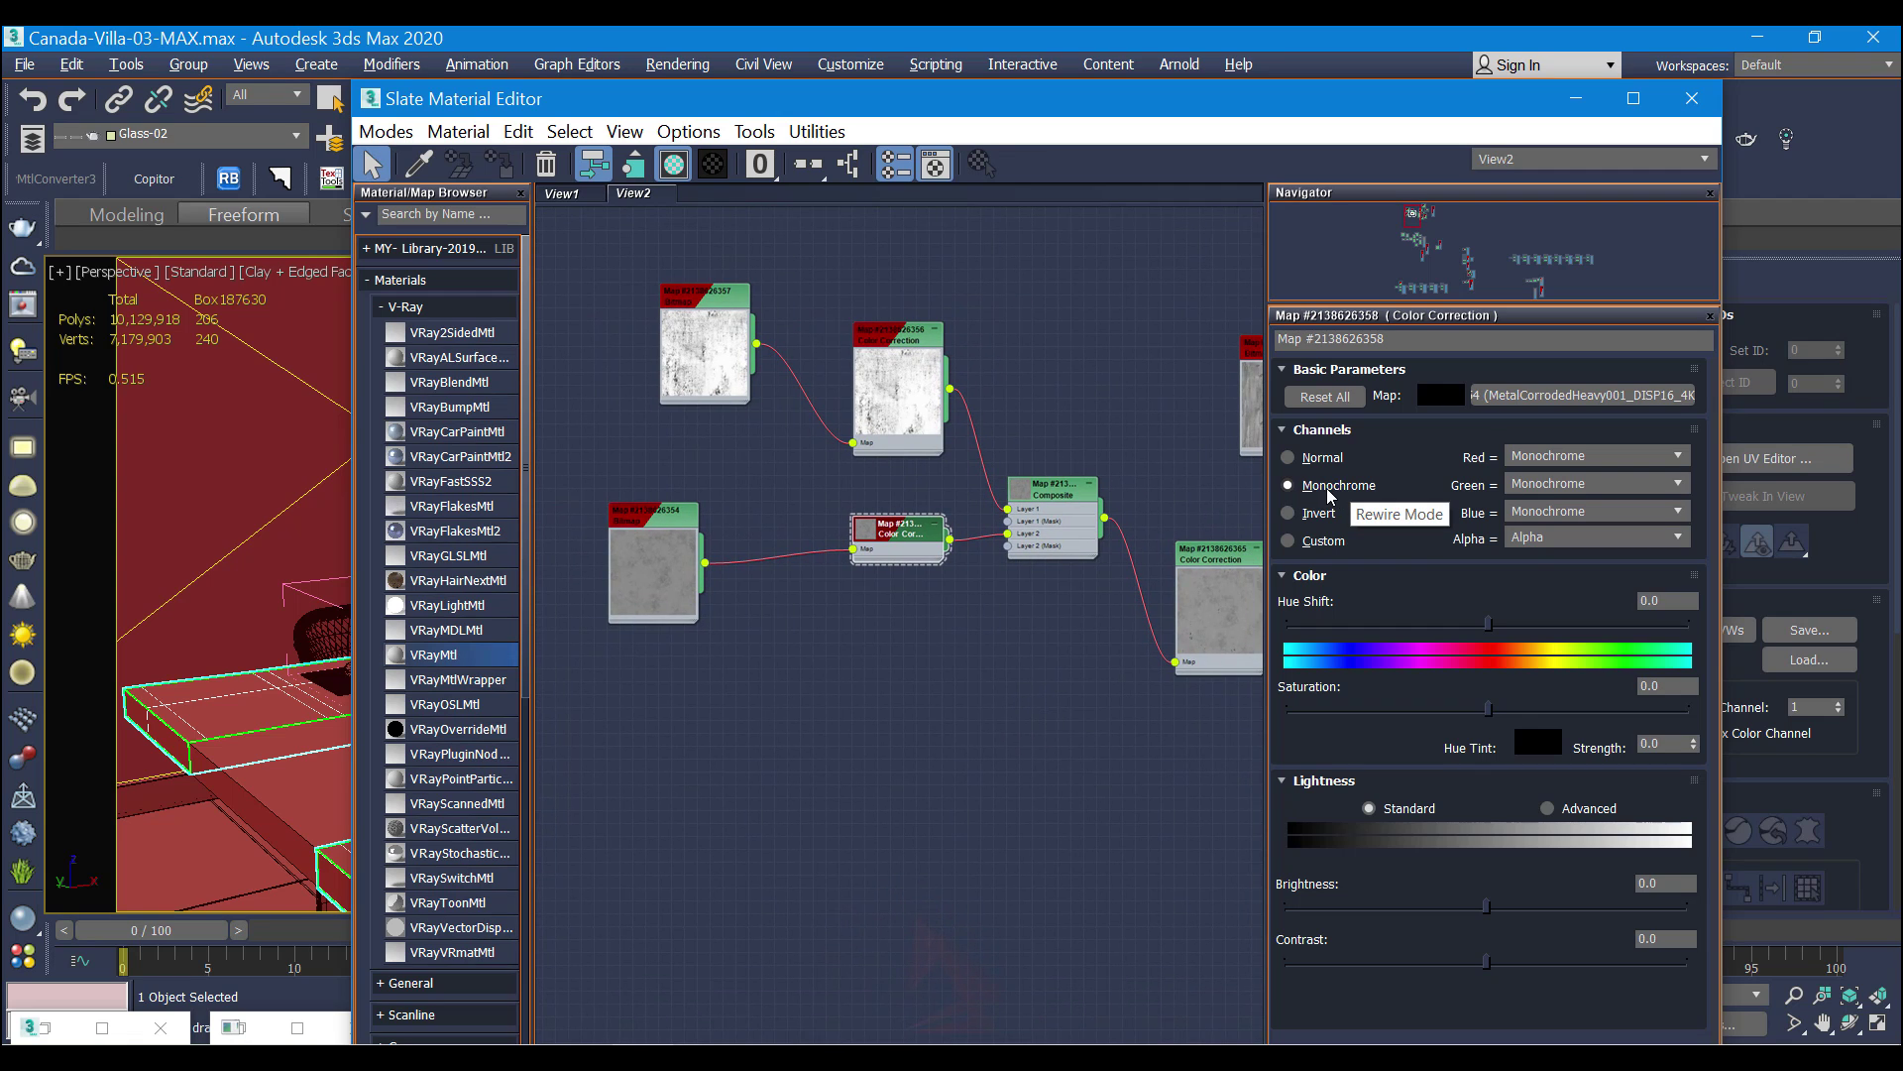
{"action": "middle_click_drag", "start_coordinate": [1028, 595], "coordinate": [930, 584]}
{"action": "double_click", "coordinate": [932, 491]}
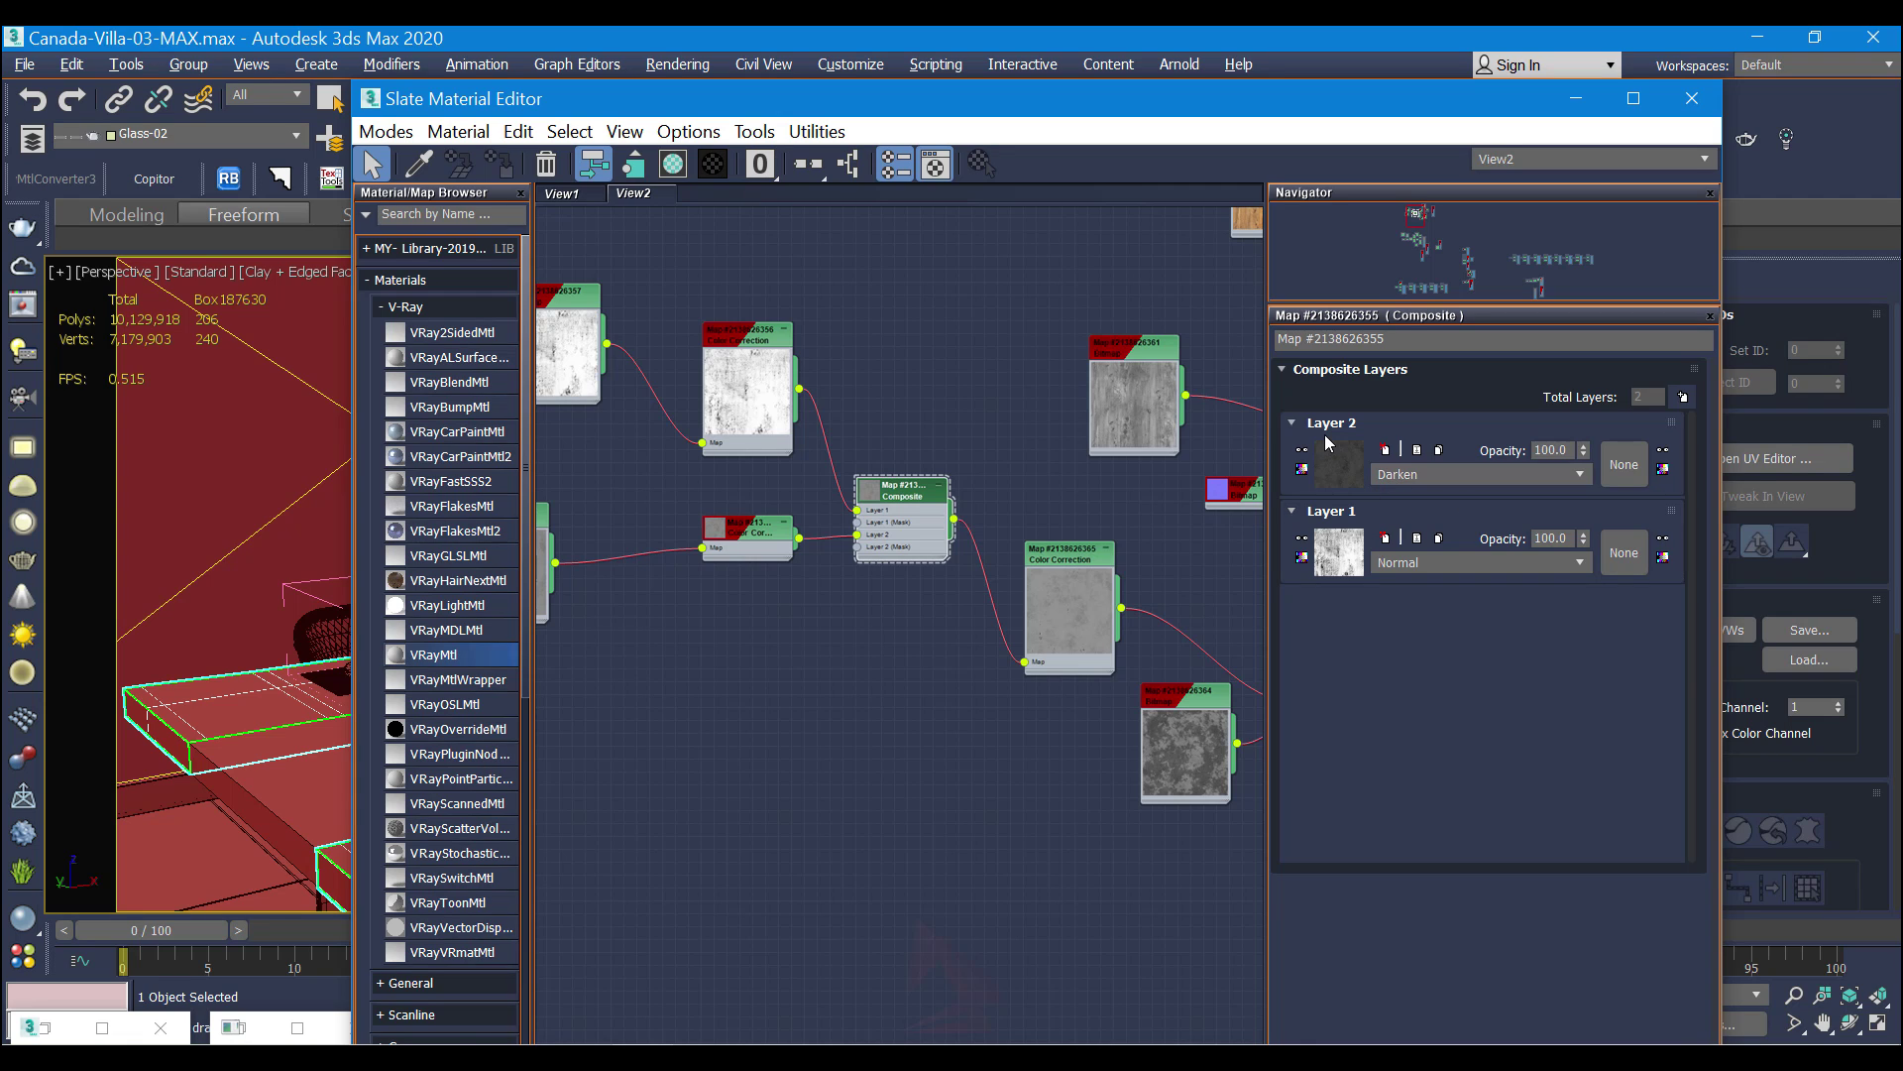
{"action": "scroll", "coordinate": [773, 536], "scroll_direction": "up", "scroll_amount": 1}
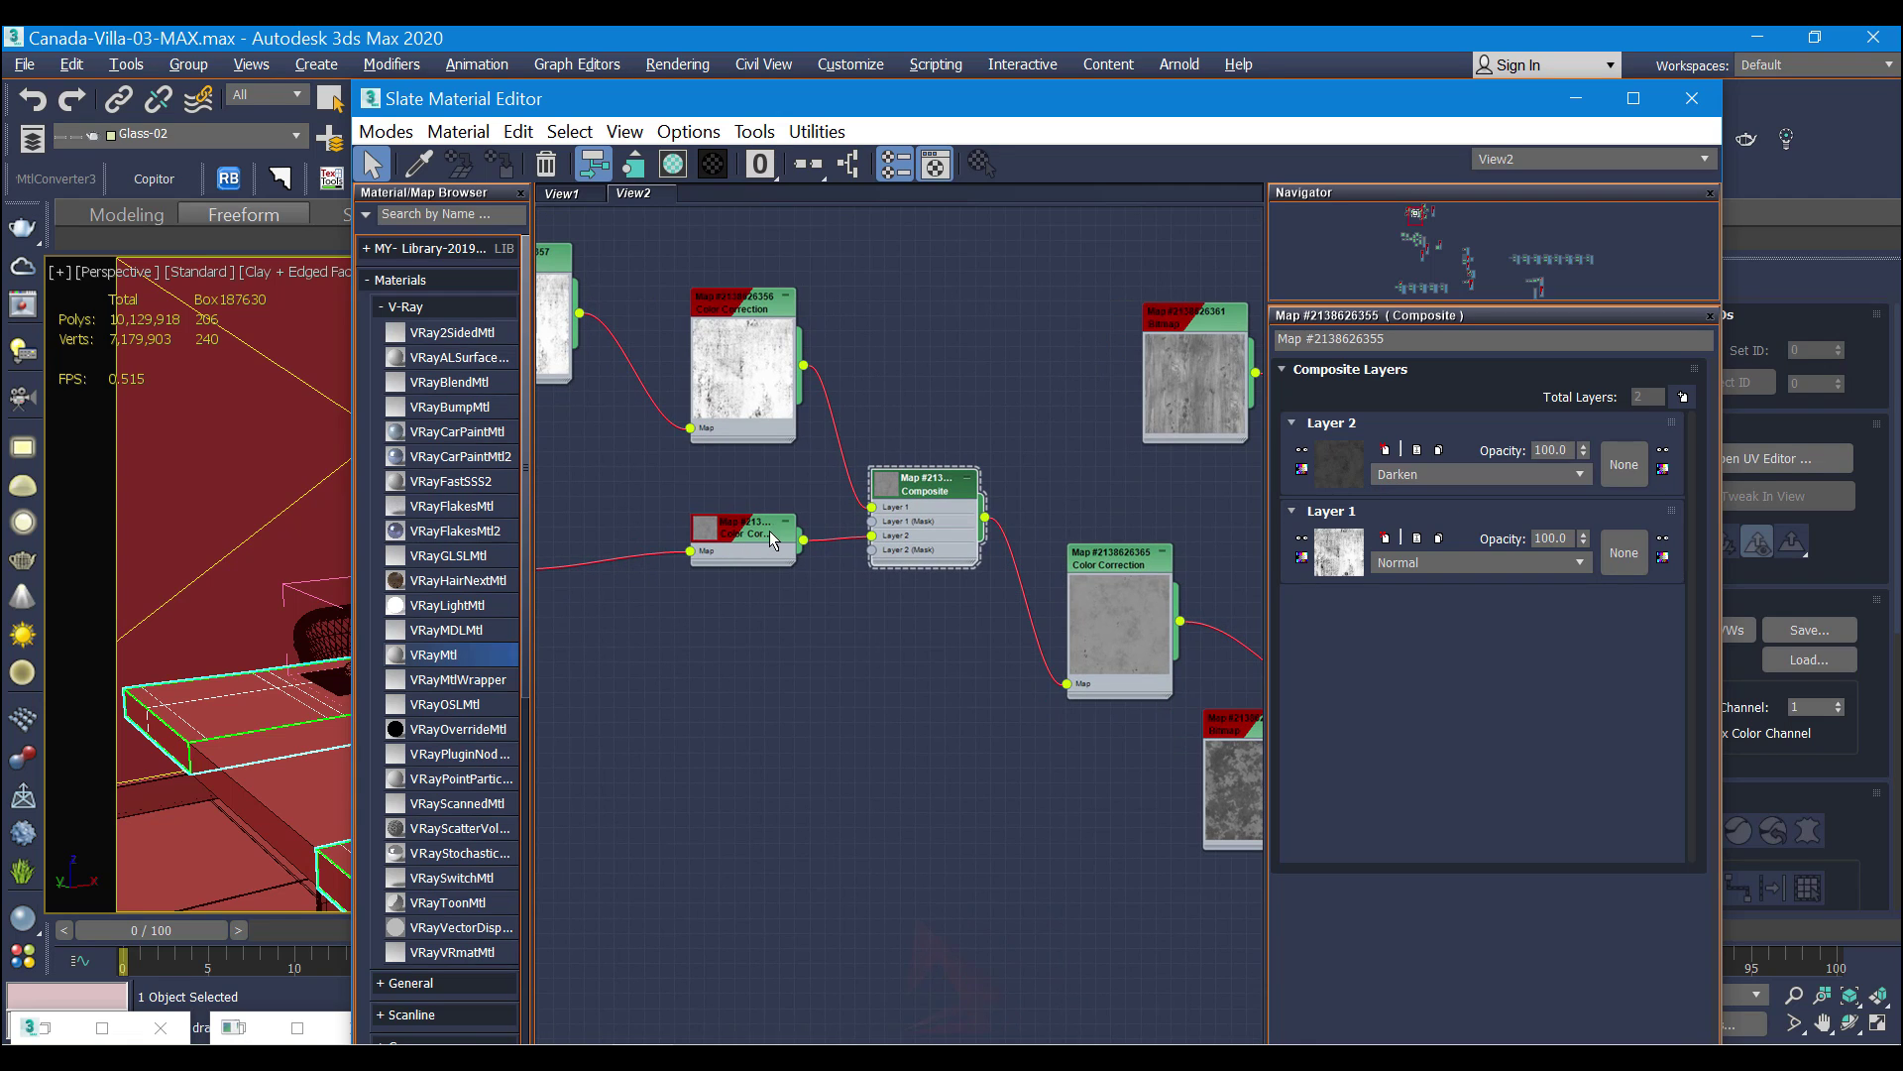
{"action": "left_click", "coordinate": [1428, 478]}
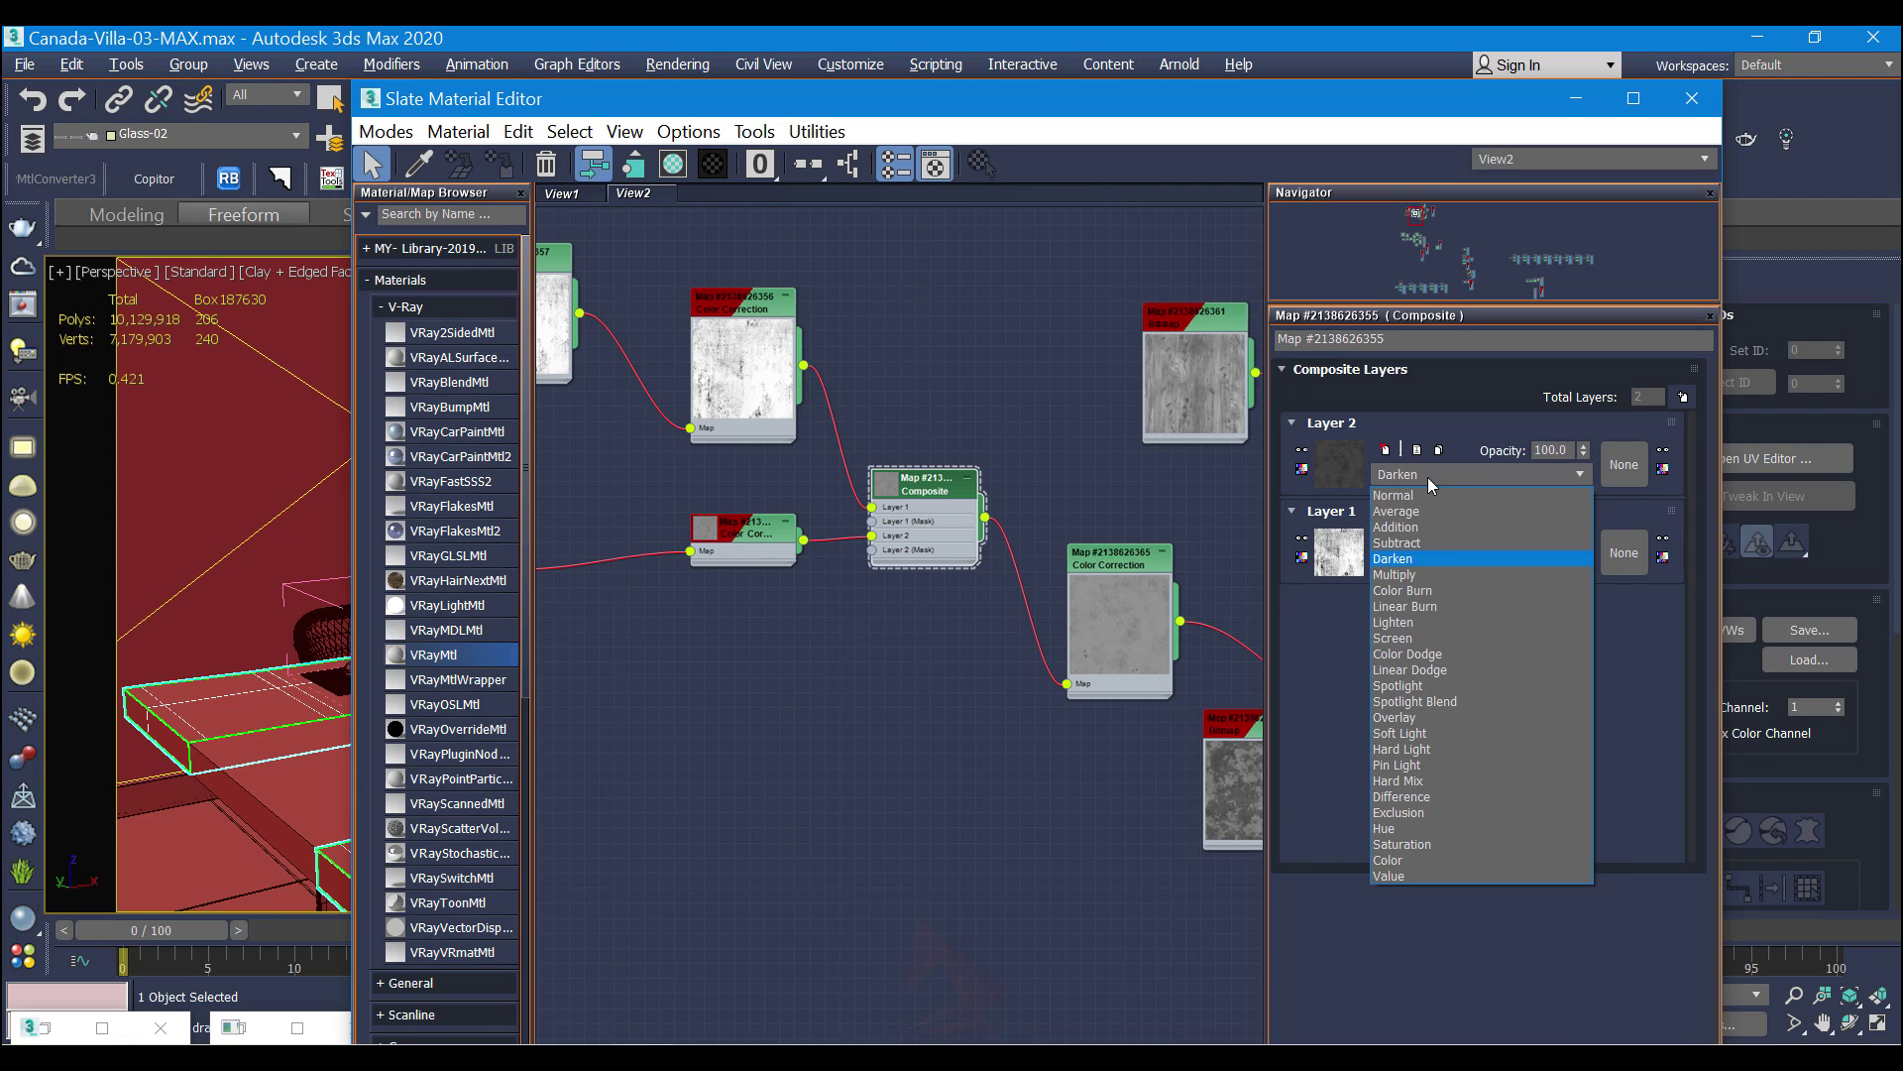
{"action": "left_click", "coordinate": [1409, 559]}
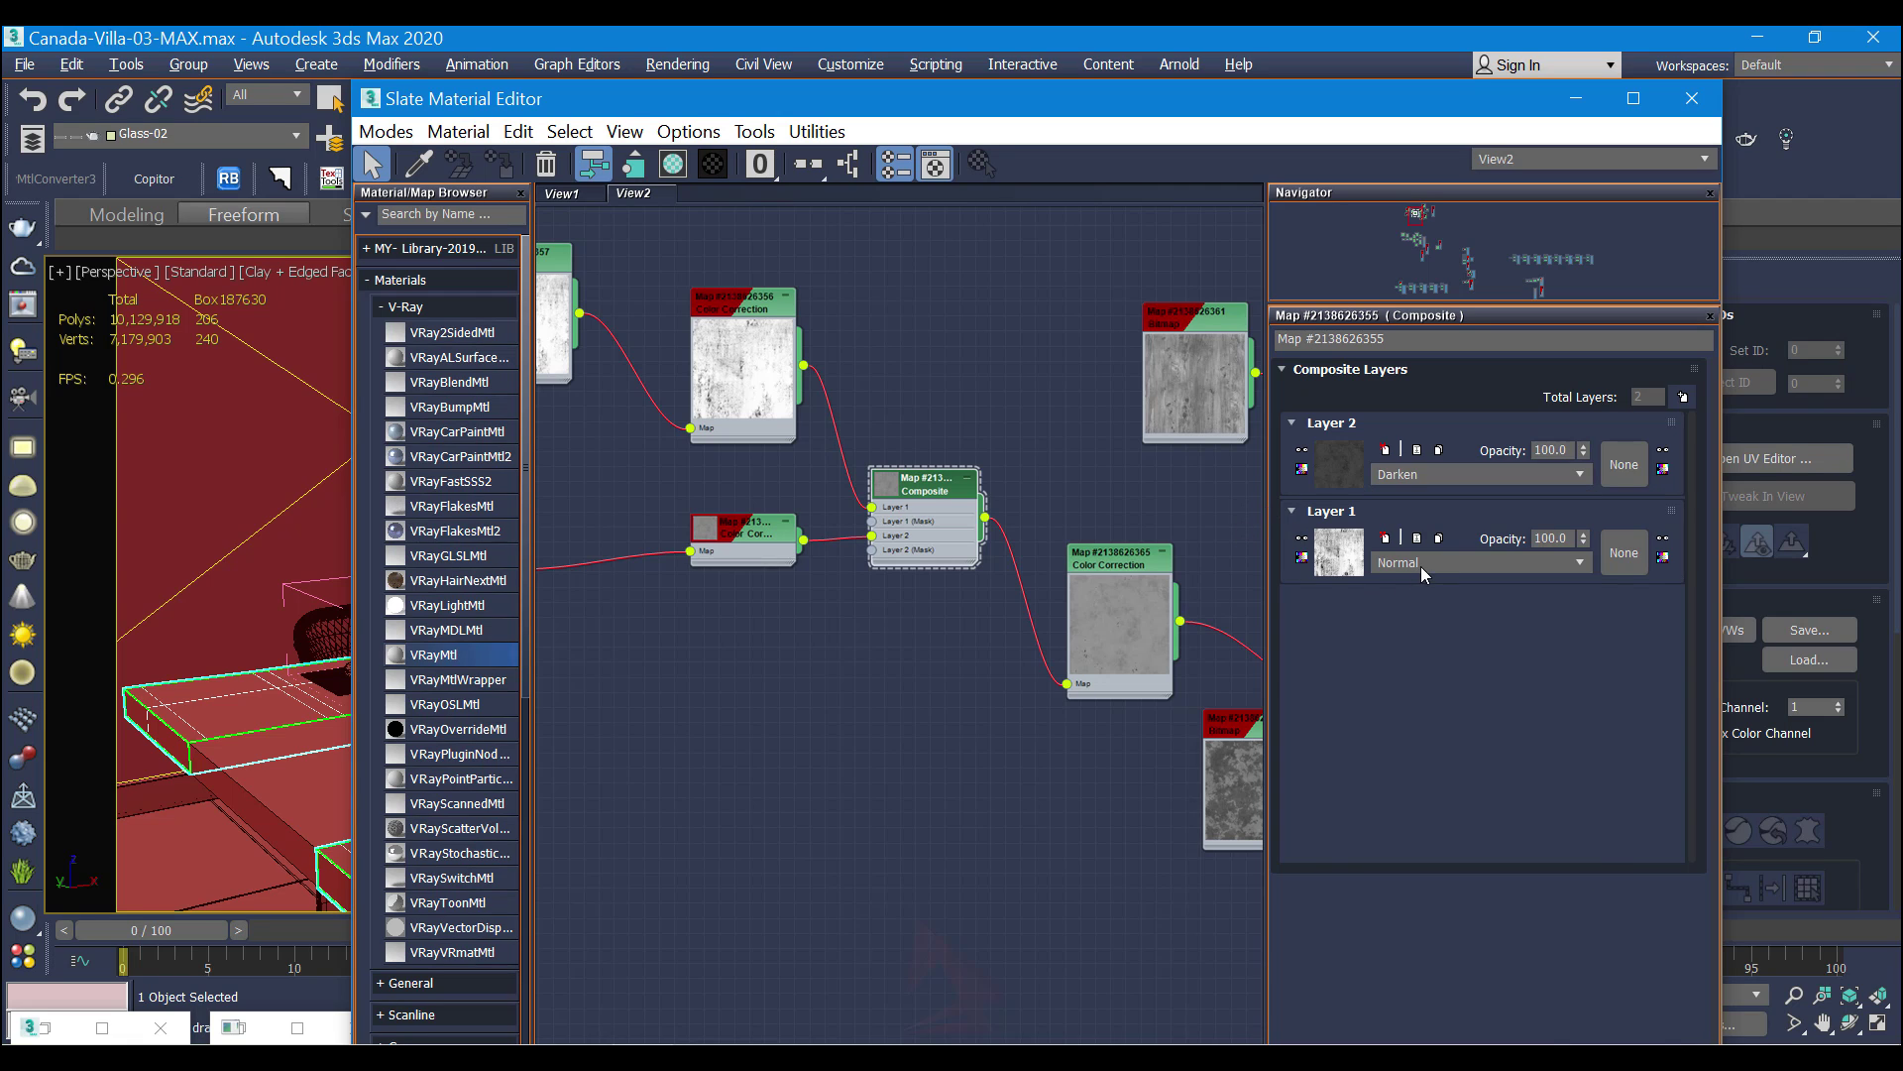
{"action": "double_click", "coordinate": [1551, 450]}
{"action": "double_click", "coordinate": [1552, 538]}
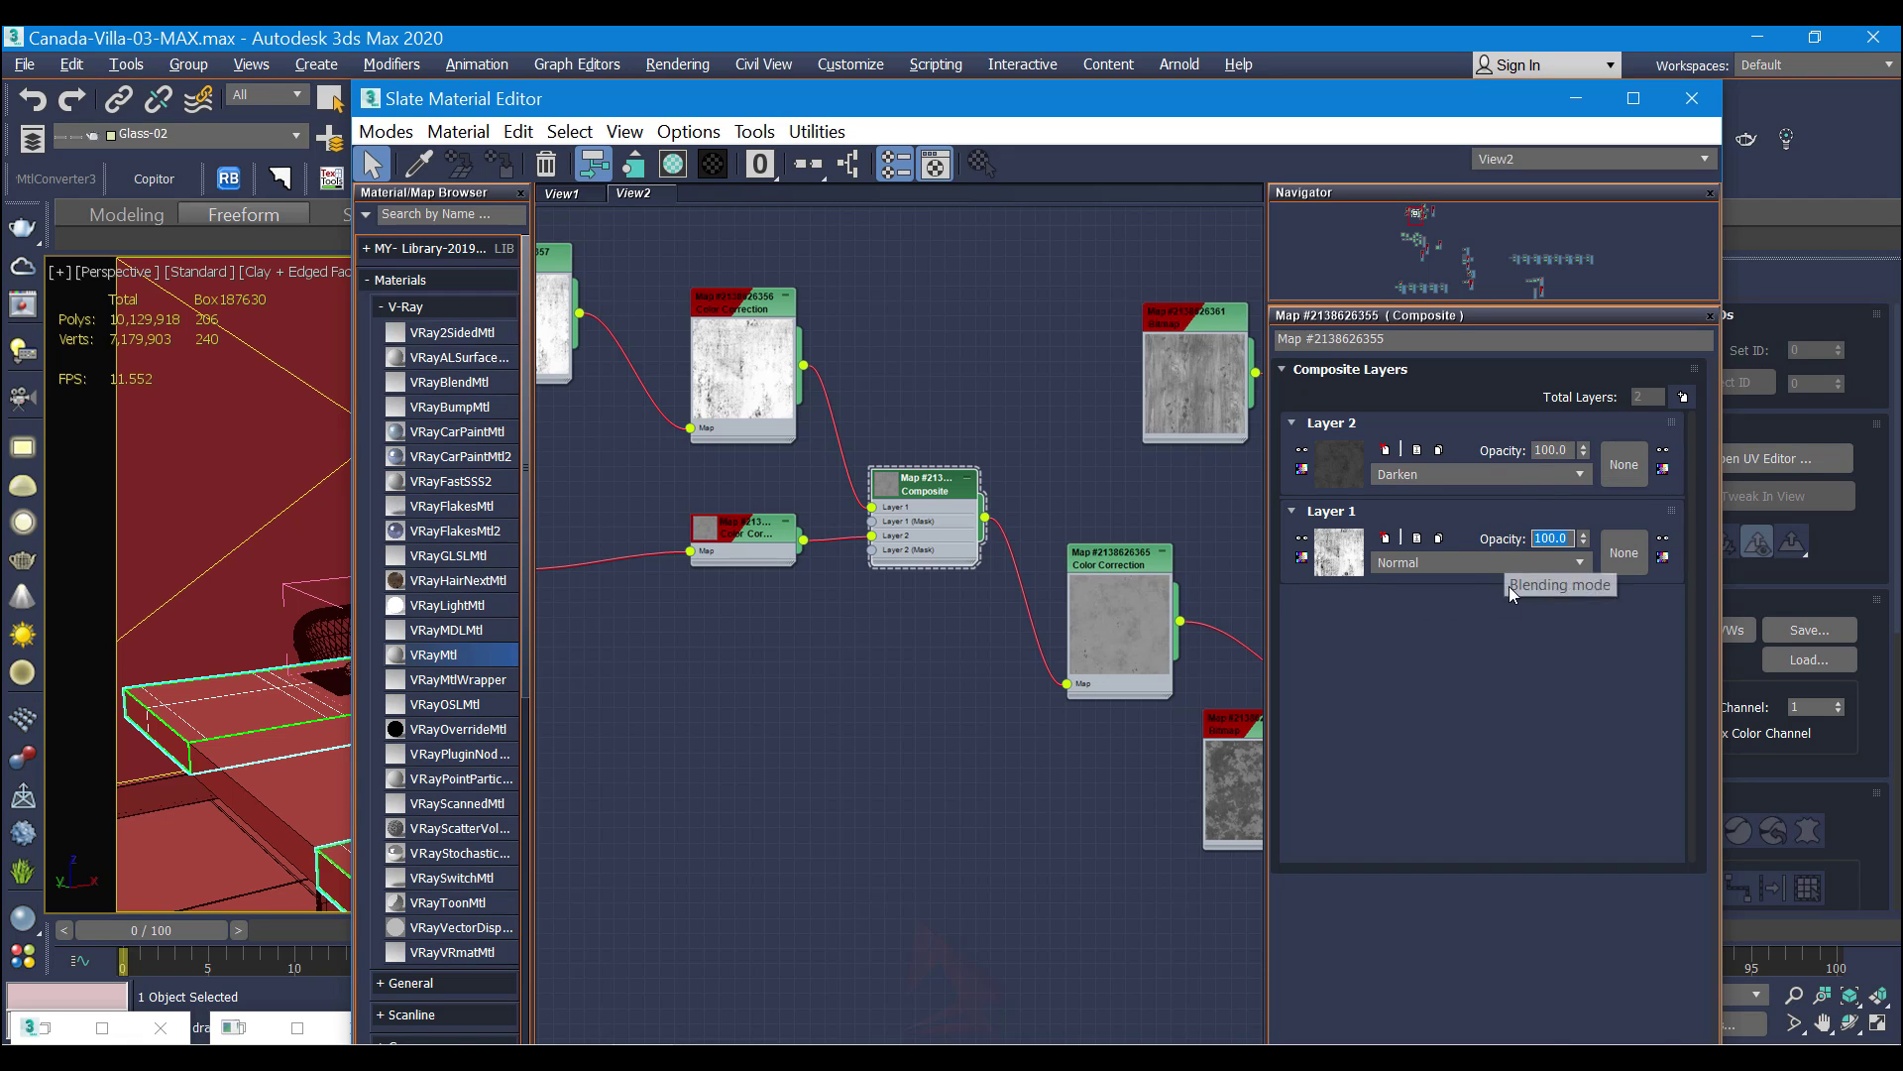
{"action": "middle_click_drag", "start_coordinate": [1178, 618], "coordinate": [899, 445]}
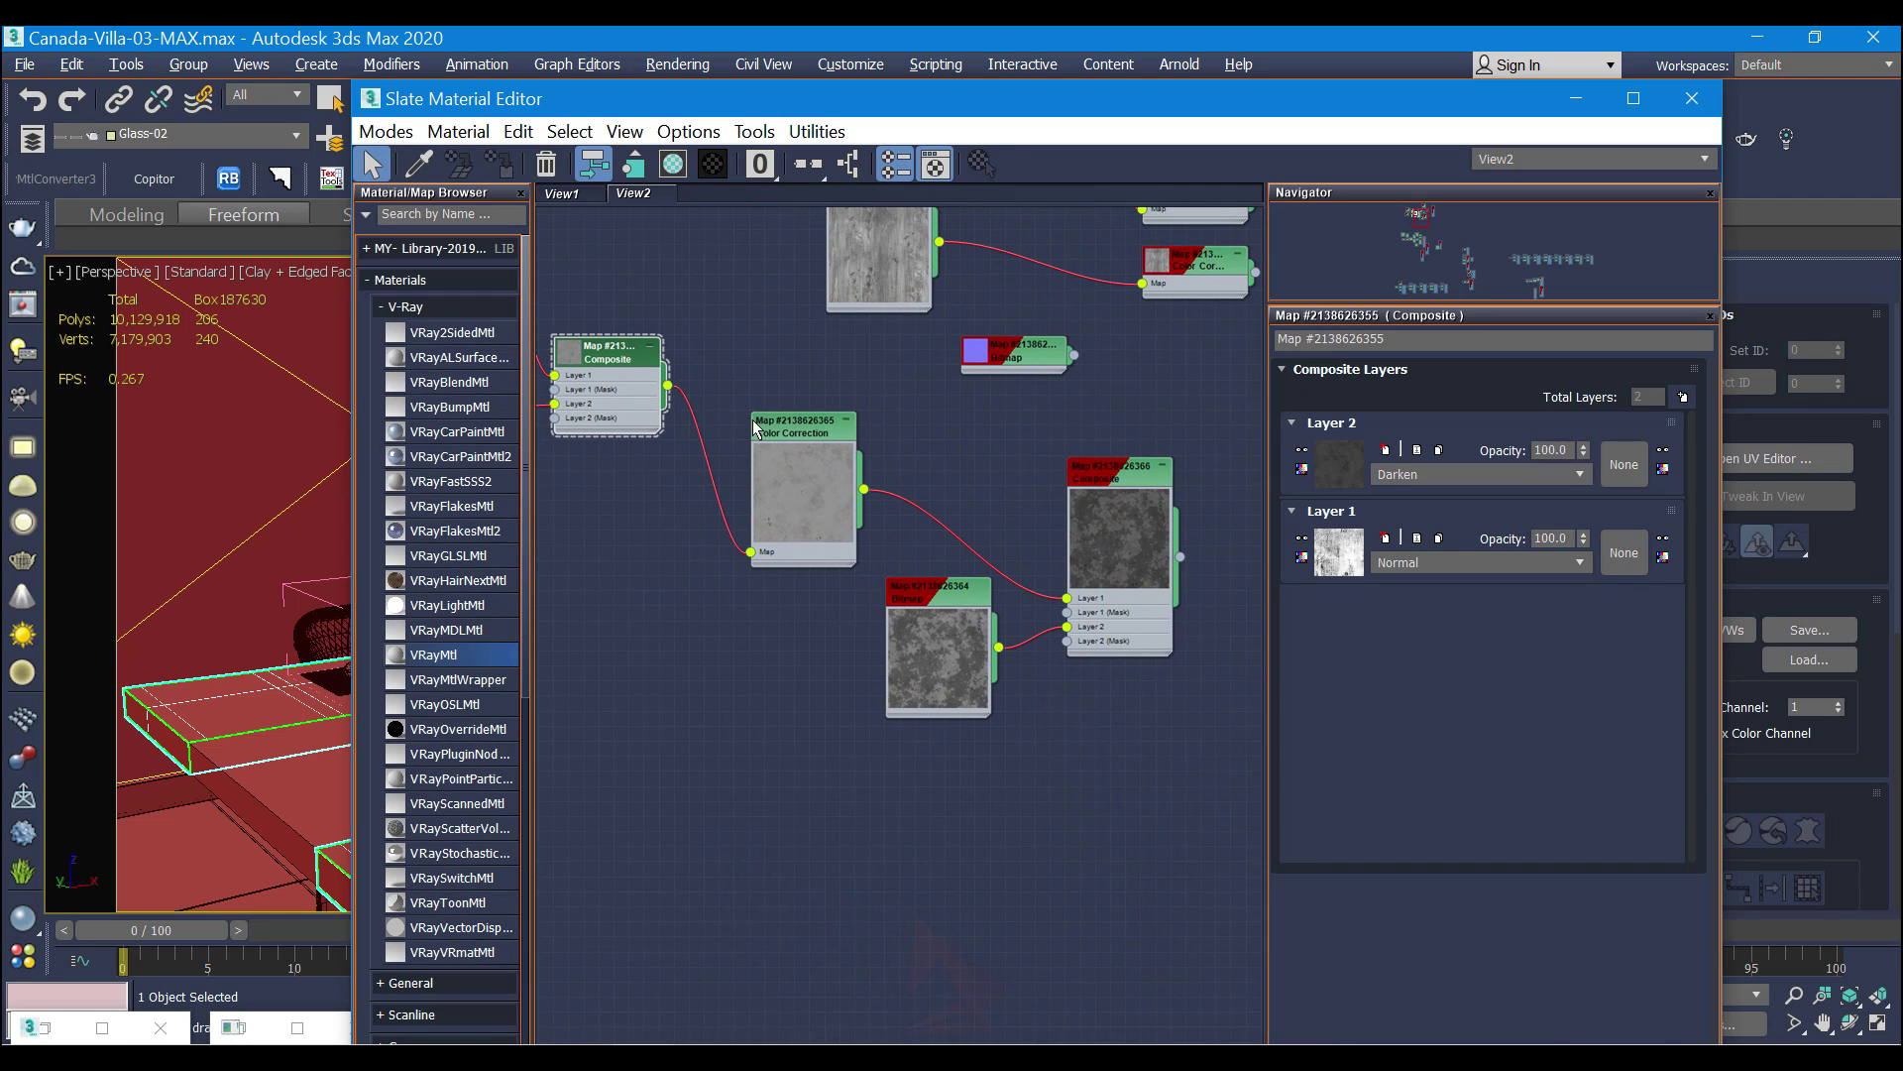
Step: Open the post-composite Color Correction map and inspect its RGB gamma of 1.1
{"action": "double_click", "coordinate": [815, 429]}
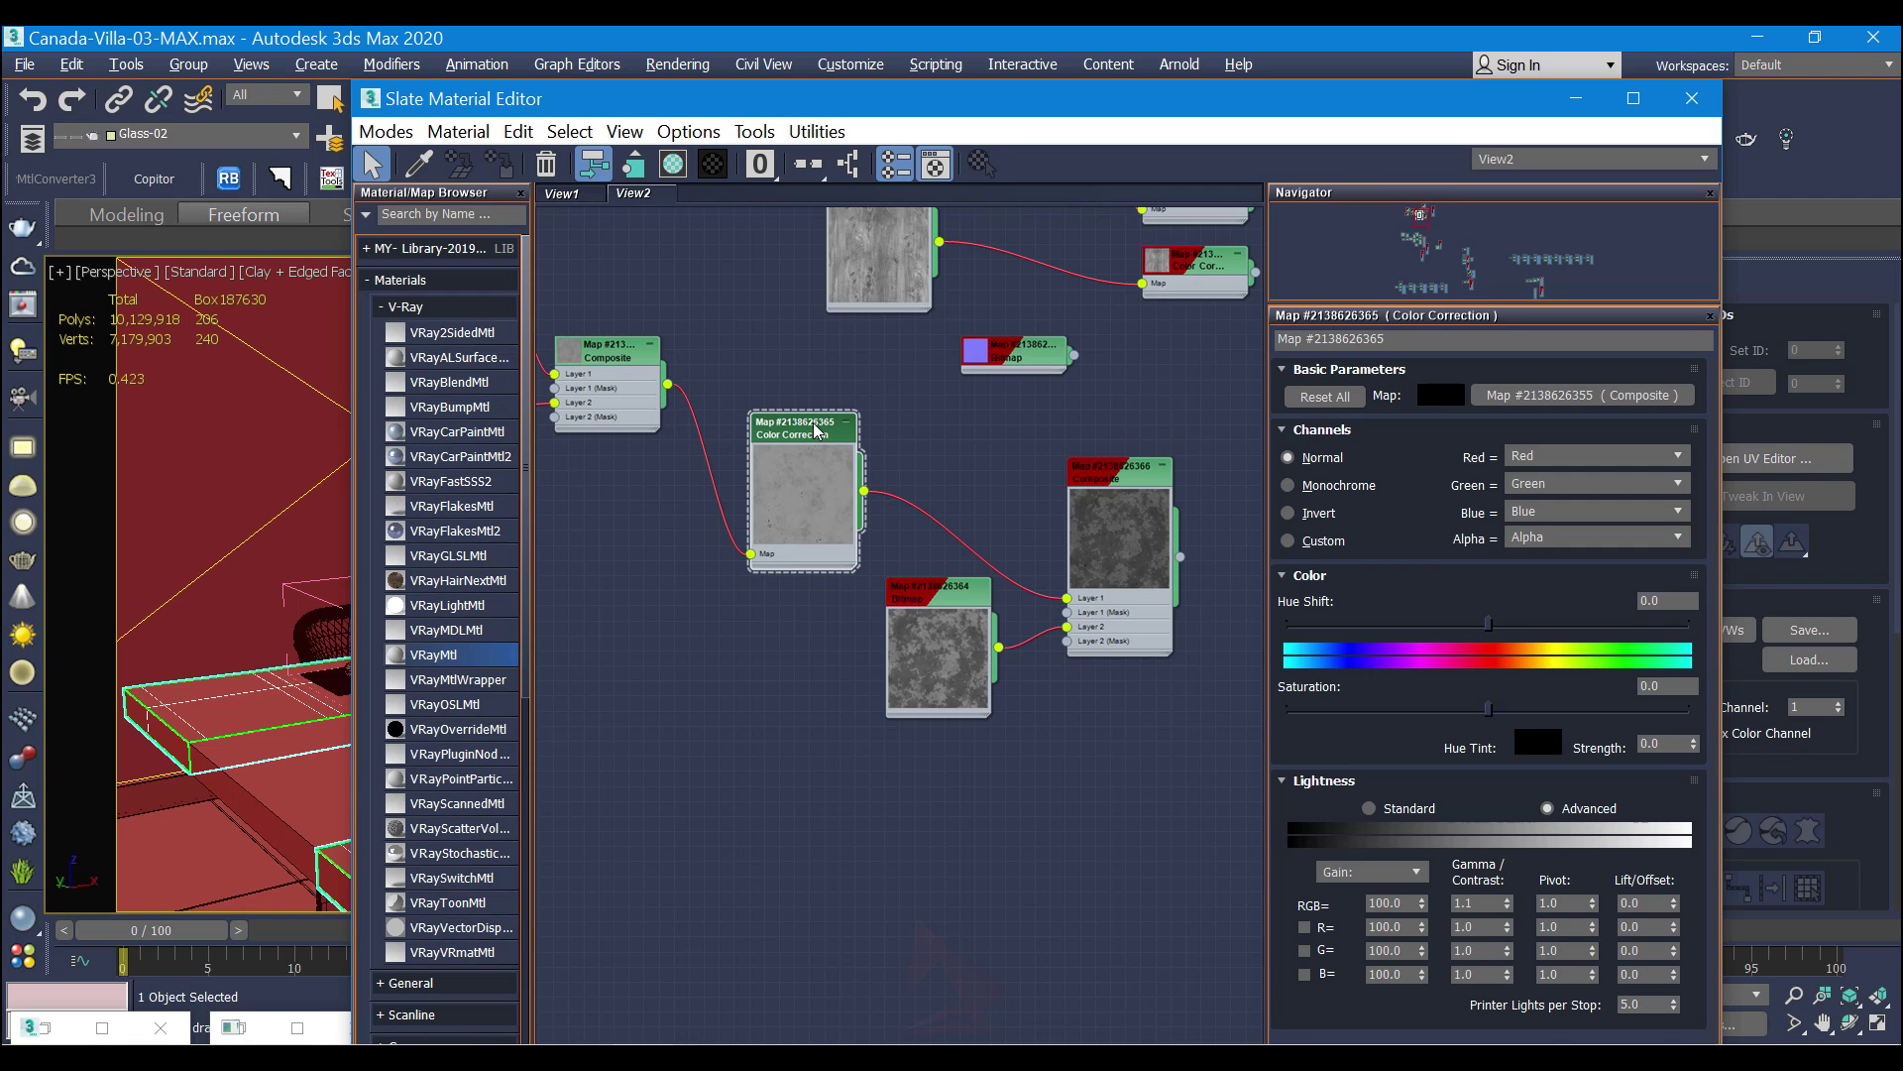
{"action": "middle_click_drag", "start_coordinate": [877, 468], "coordinate": [906, 428]}
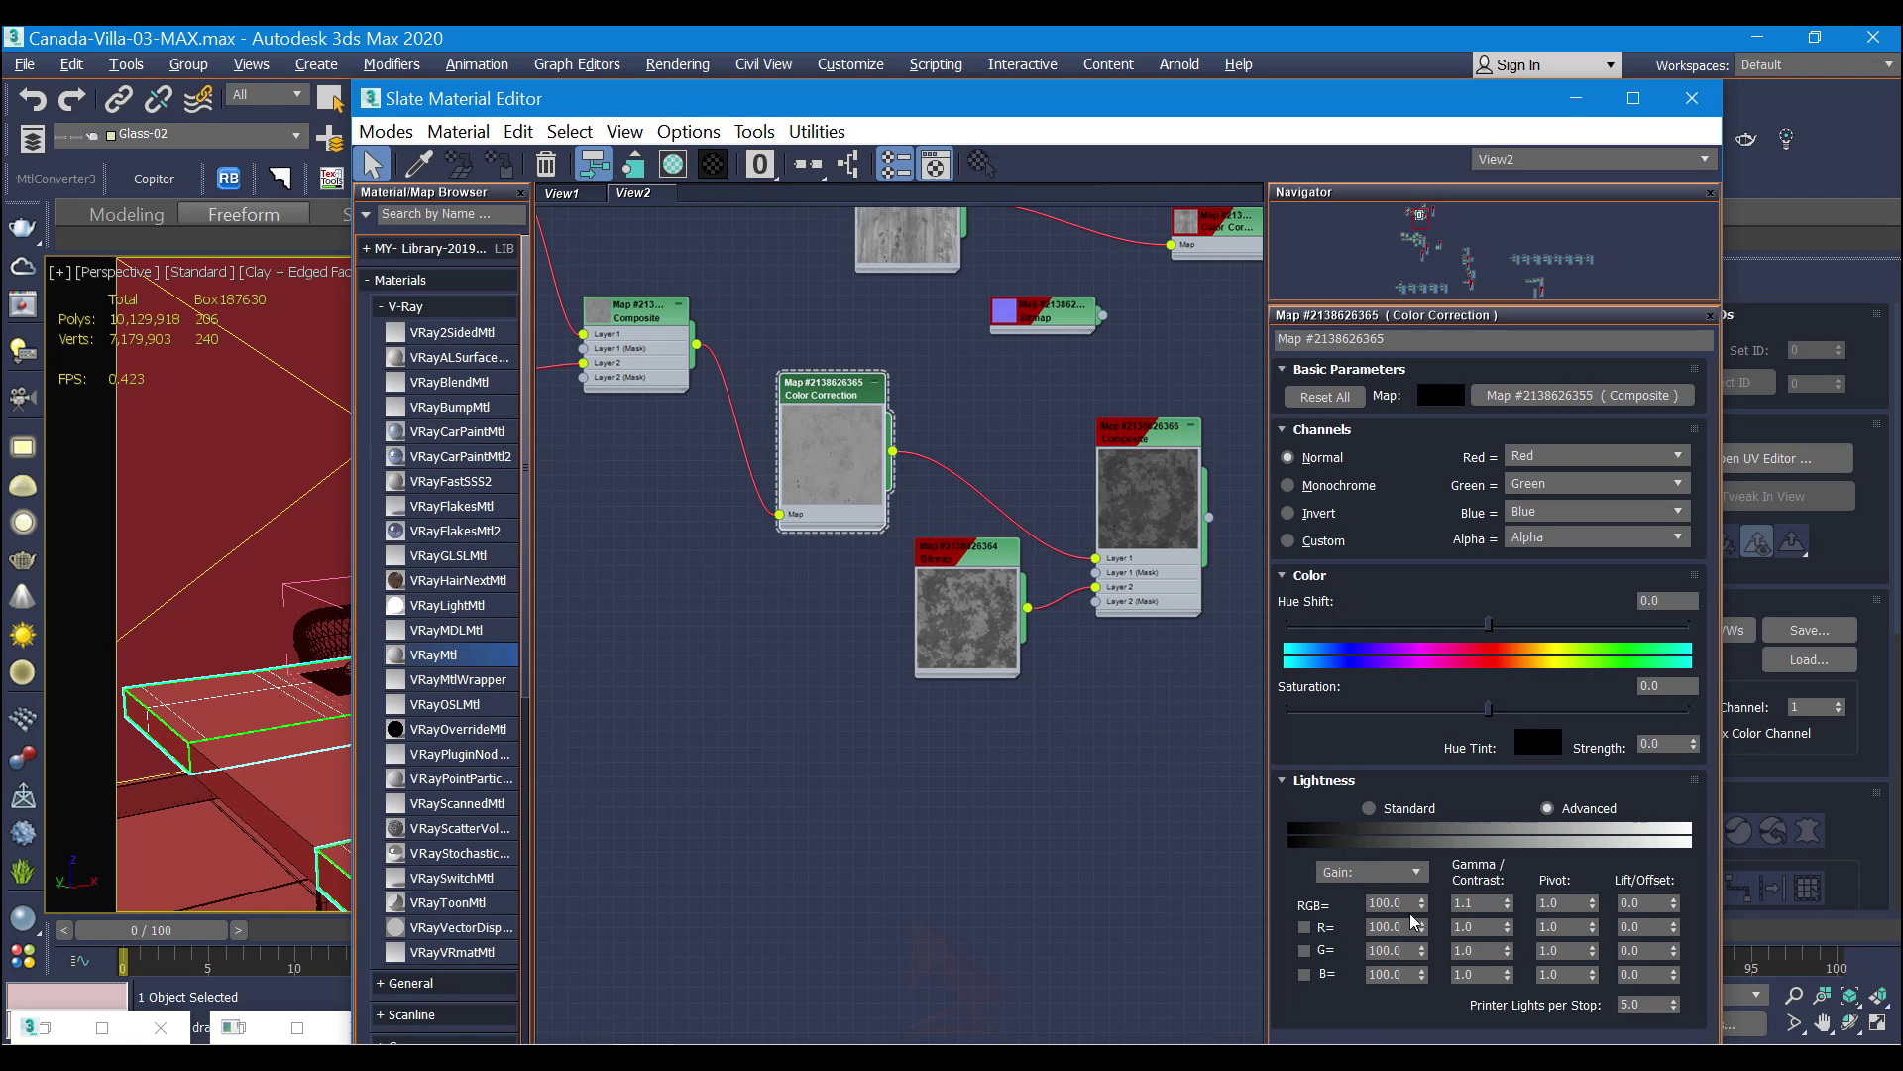
{"action": "left_click", "coordinate": [1464, 903]}
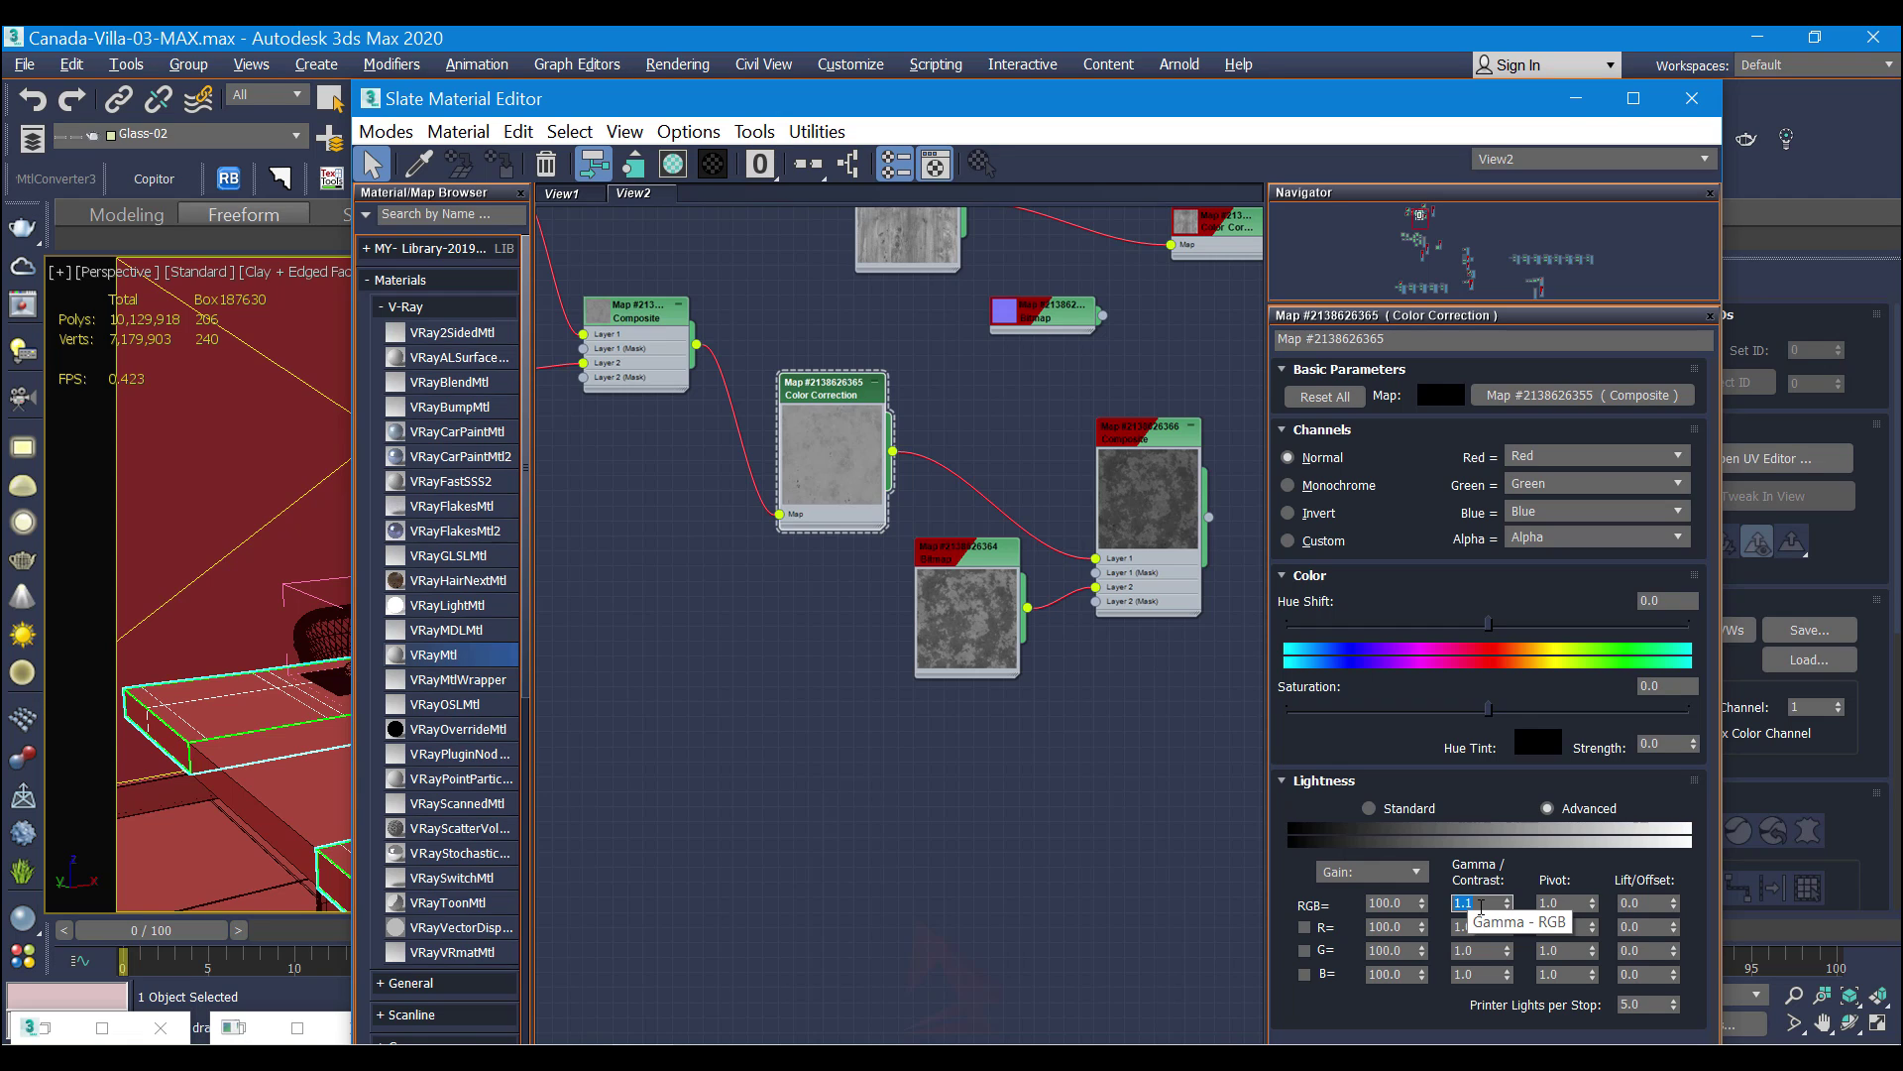
{"action": "middle_click_drag", "start_coordinate": [1057, 516], "coordinate": [959, 466]}
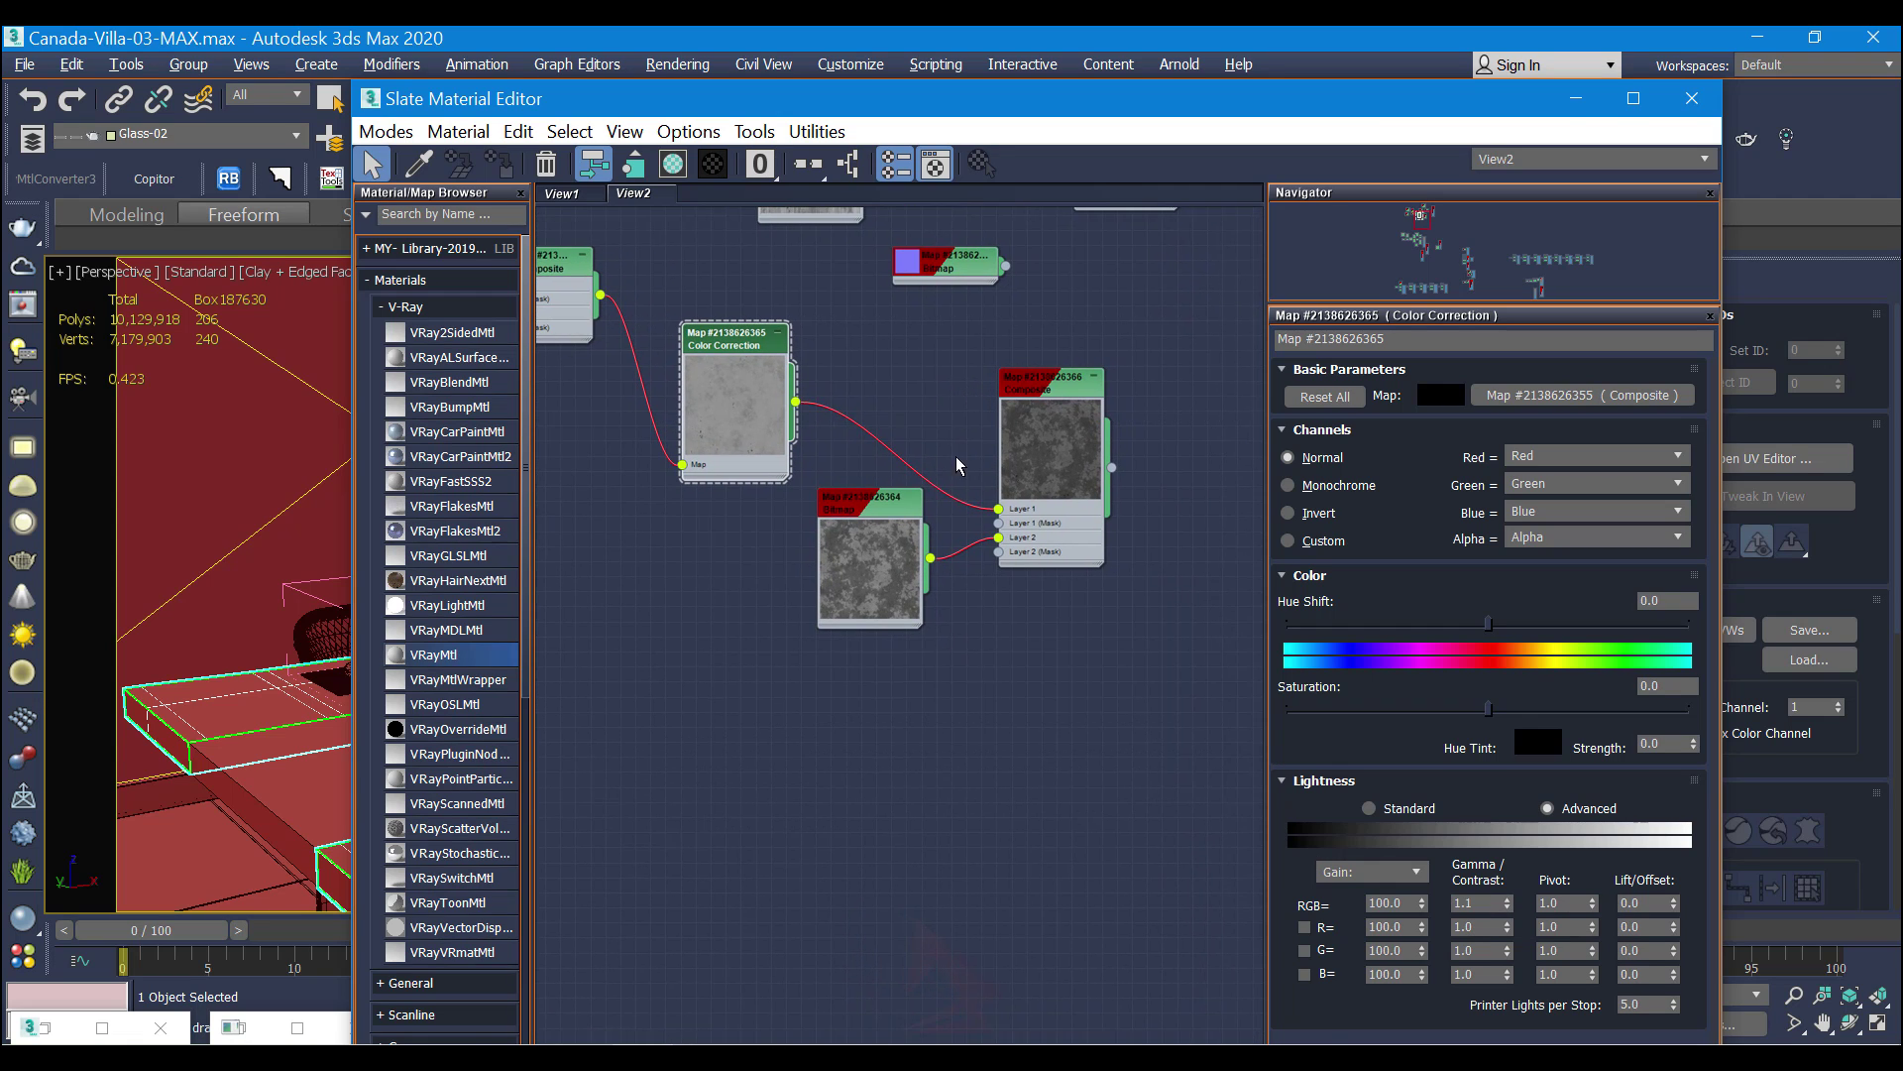
Step: Inspect the second Composite map's layers and the roughness bitmap, selecting the six left-group nodes
{"action": "double_click", "coordinate": [1067, 395]}
{"action": "scroll", "coordinate": [1043, 397], "scroll_direction": "down", "scroll_amount": 2}
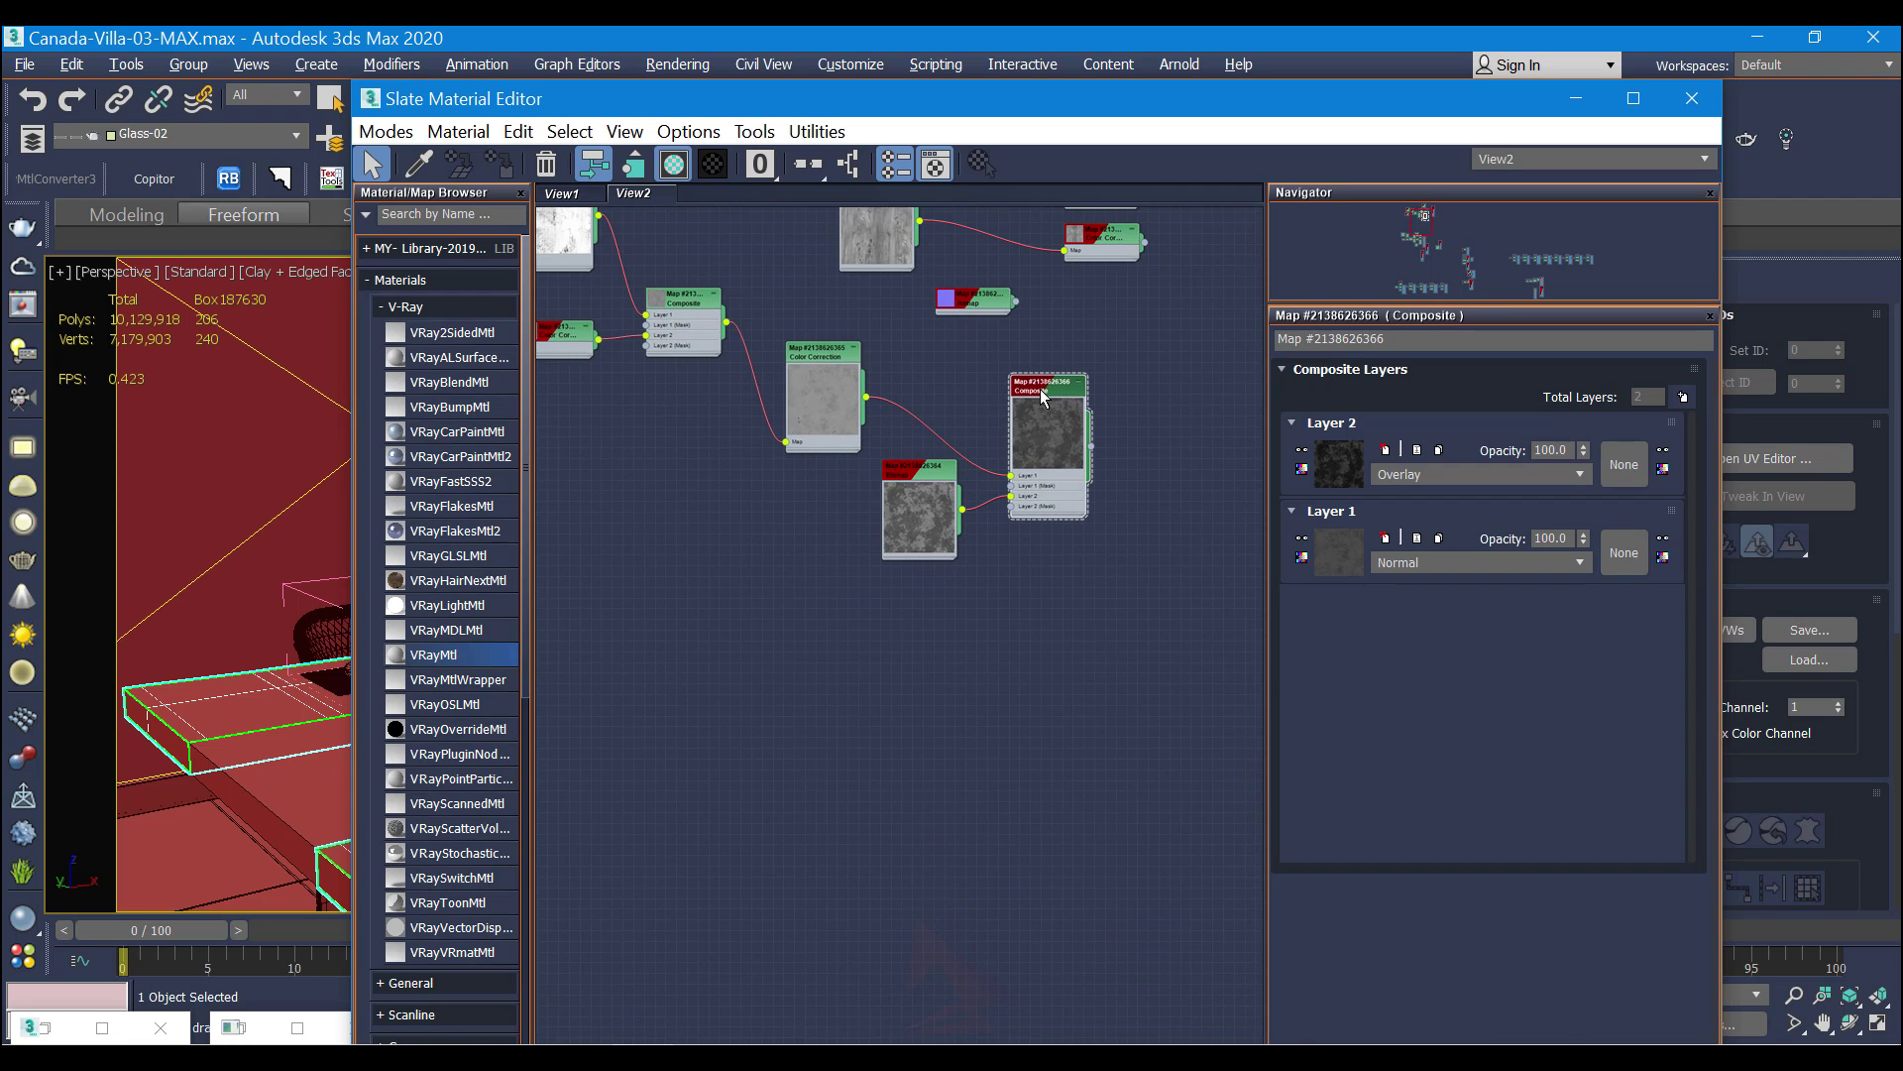
{"action": "middle_click_drag", "start_coordinate": [1043, 396], "coordinate": [933, 451]}
{"action": "scroll", "coordinate": [932, 451], "scroll_direction": "up", "scroll_amount": 2}
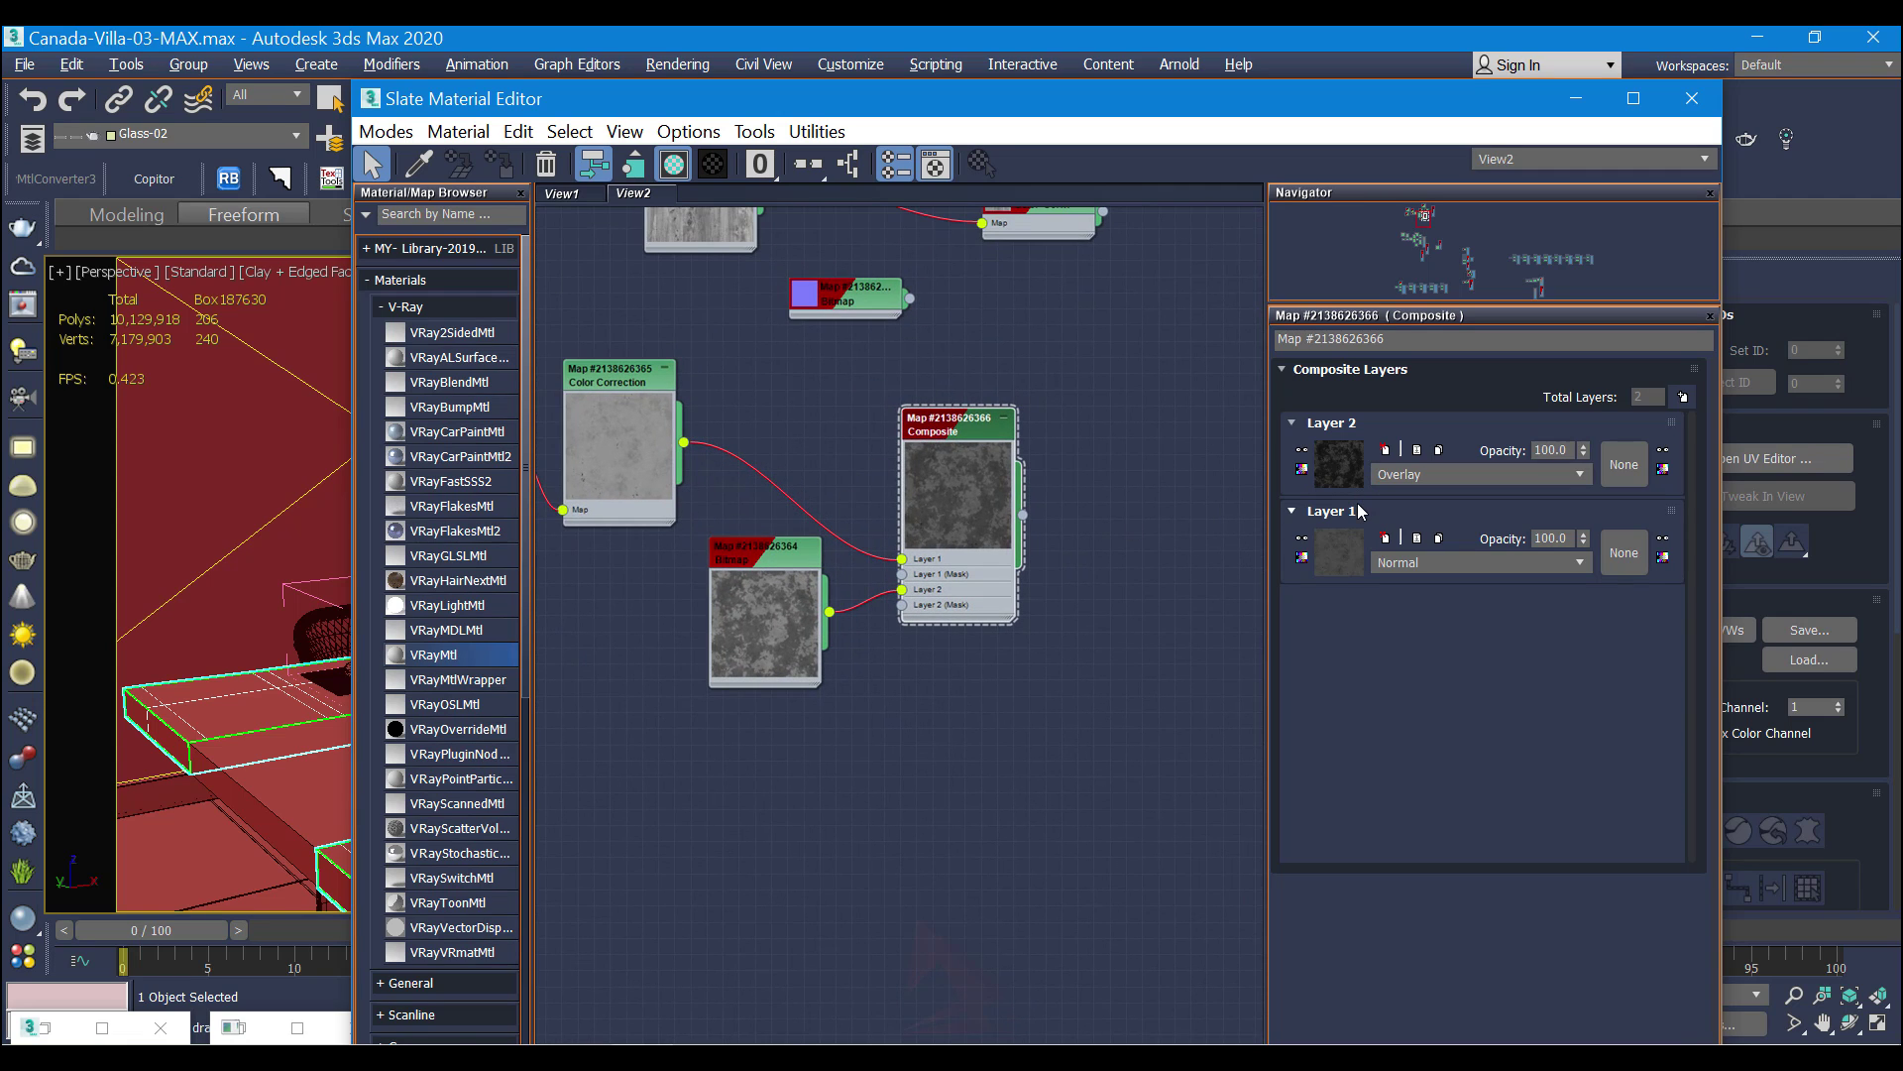
{"action": "middle_click_drag", "start_coordinate": [849, 473], "coordinate": [1142, 506]}
{"action": "scroll", "coordinate": [849, 555], "scroll_direction": "down", "scroll_amount": 4}
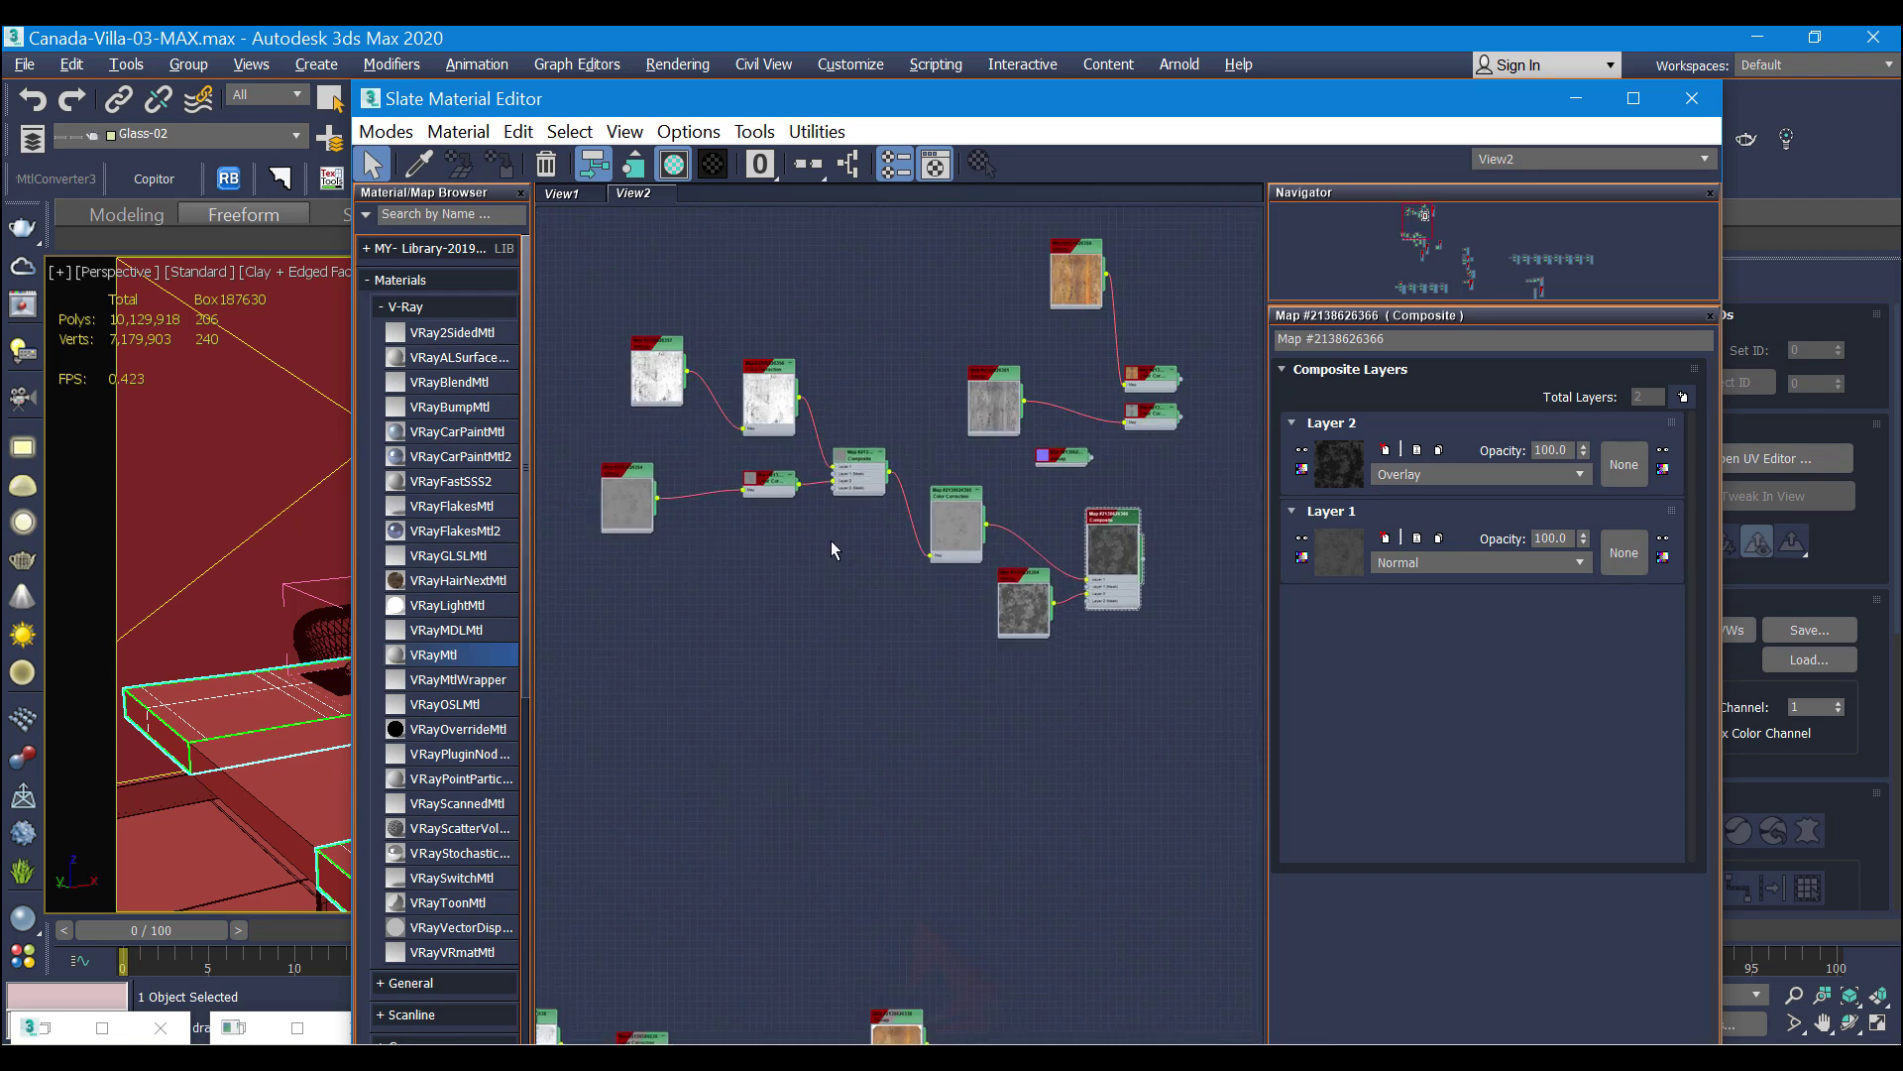
{"action": "left_click_drag", "start_coordinate": [598, 317], "coordinate": [948, 605]}
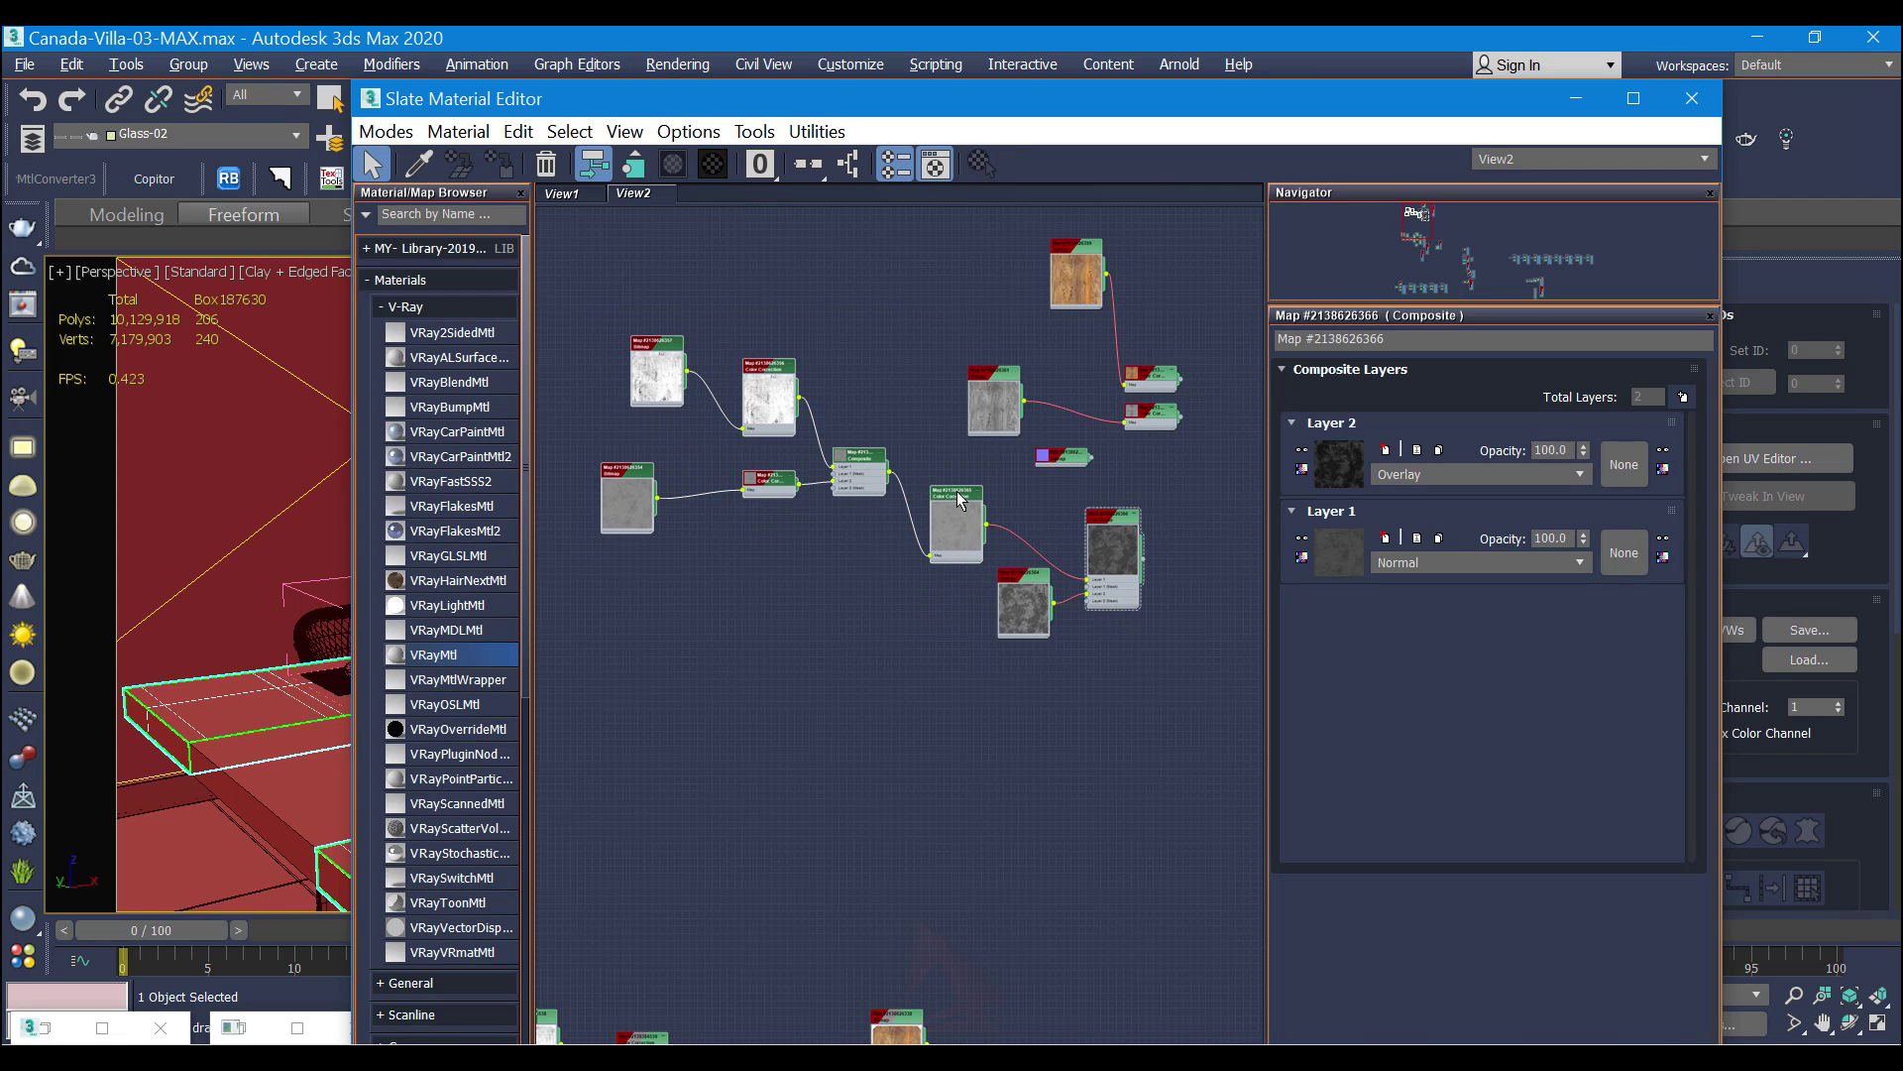
{"action": "scroll", "coordinate": [1215, 591], "scroll_direction": "up", "scroll_amount": 5}
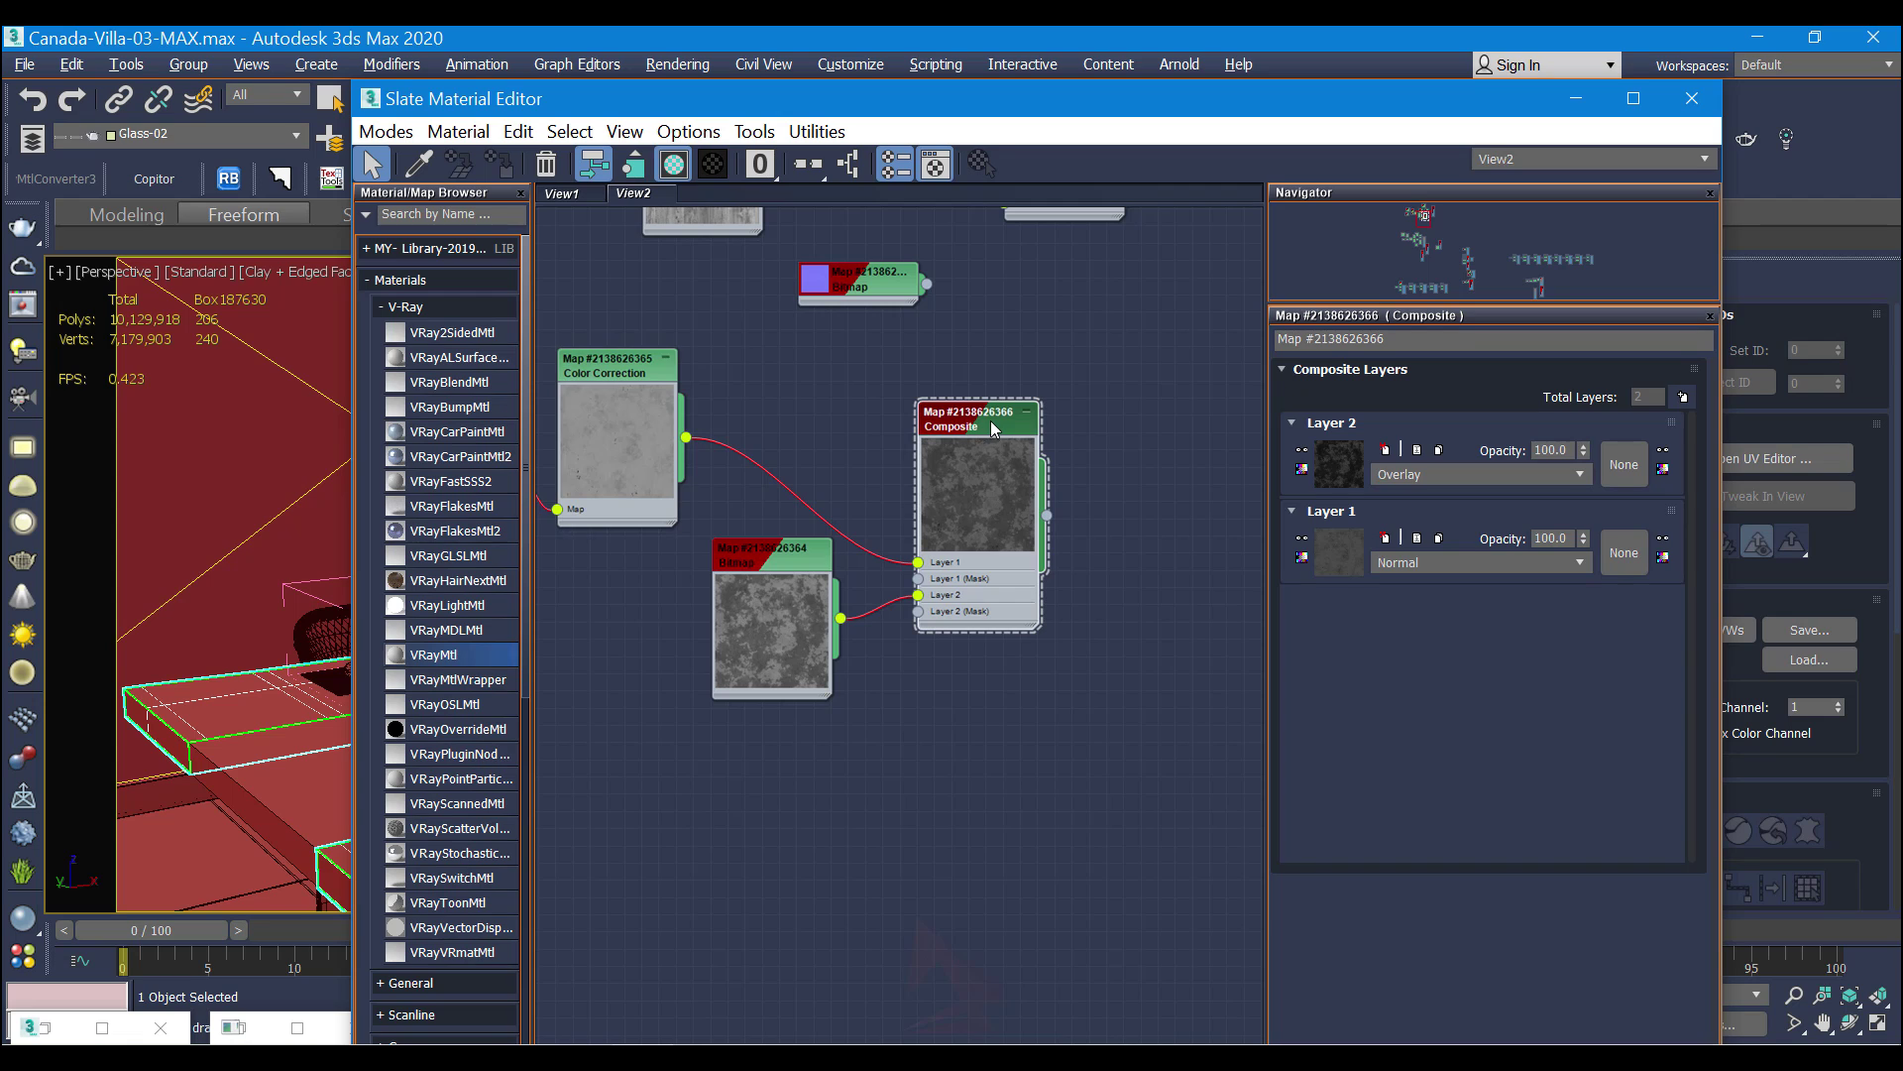
{"action": "double_click", "coordinate": [792, 563]}
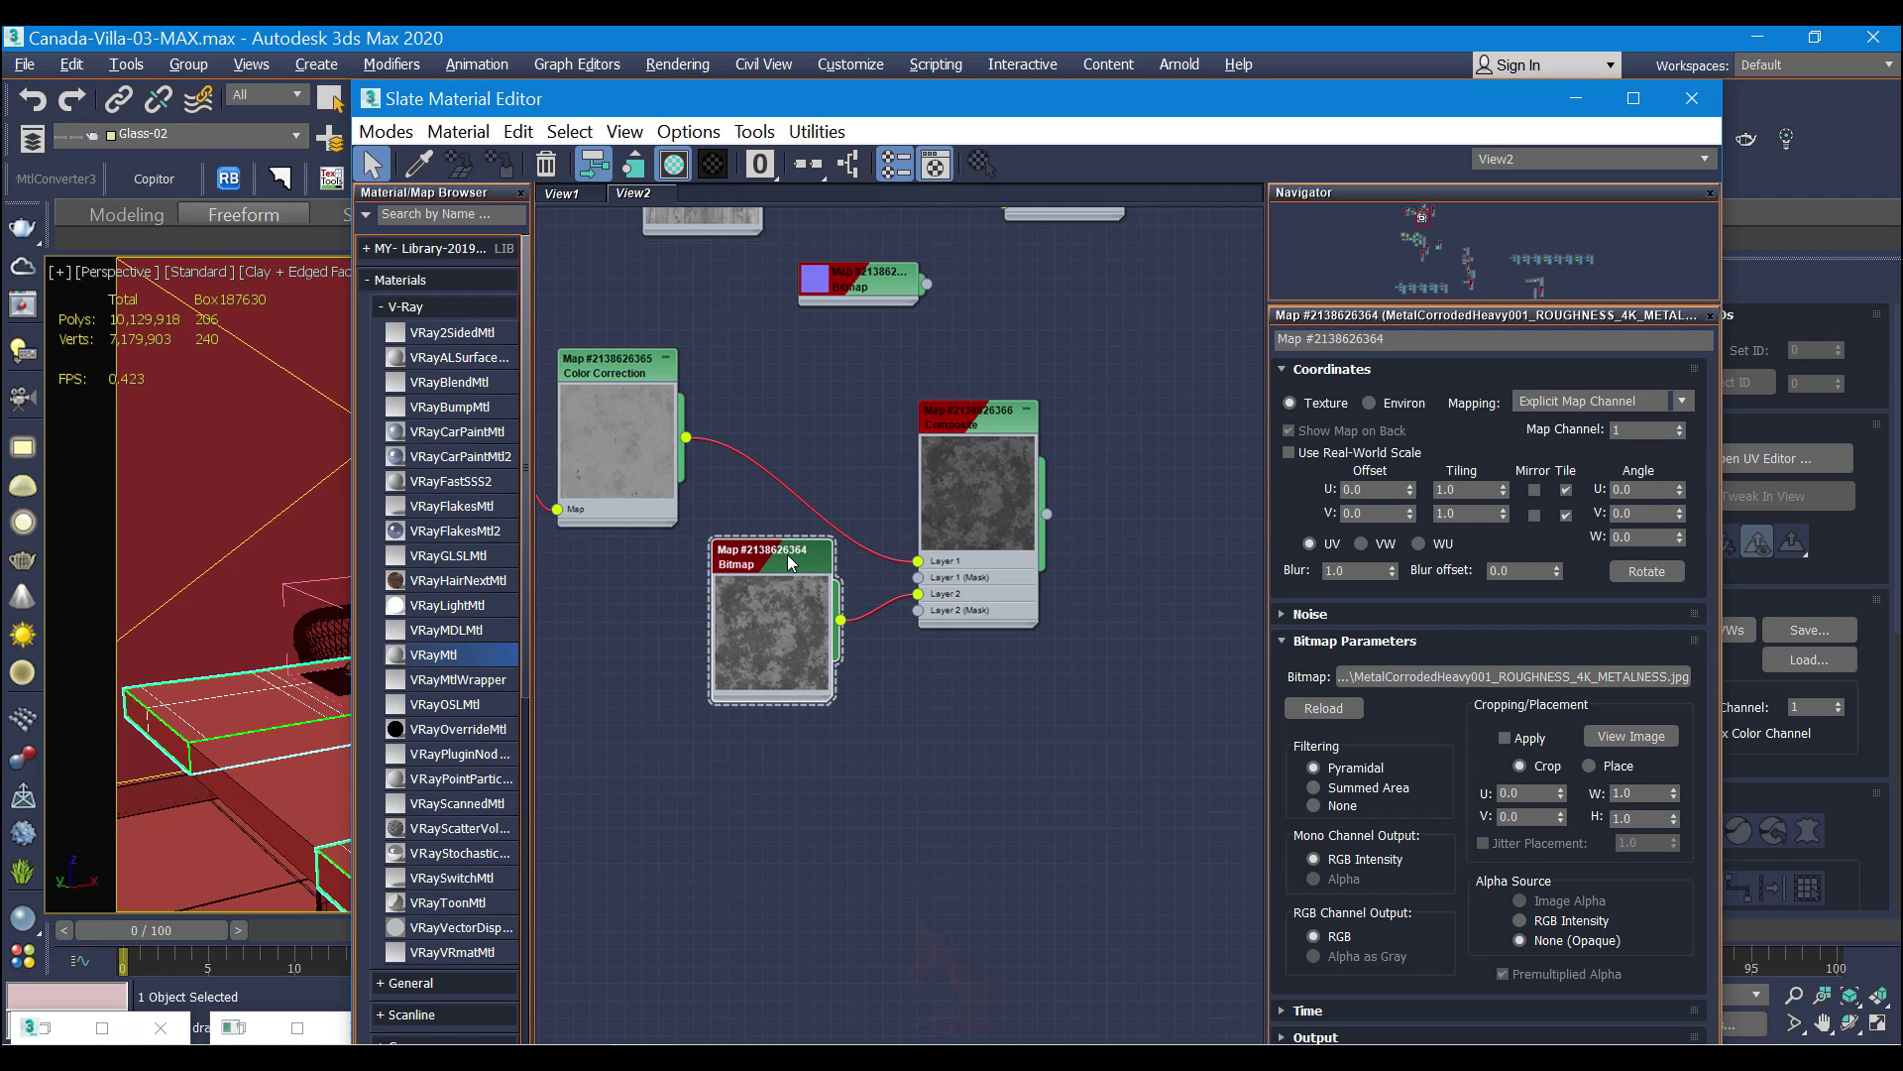
{"action": "double_click", "coordinate": [971, 419]}
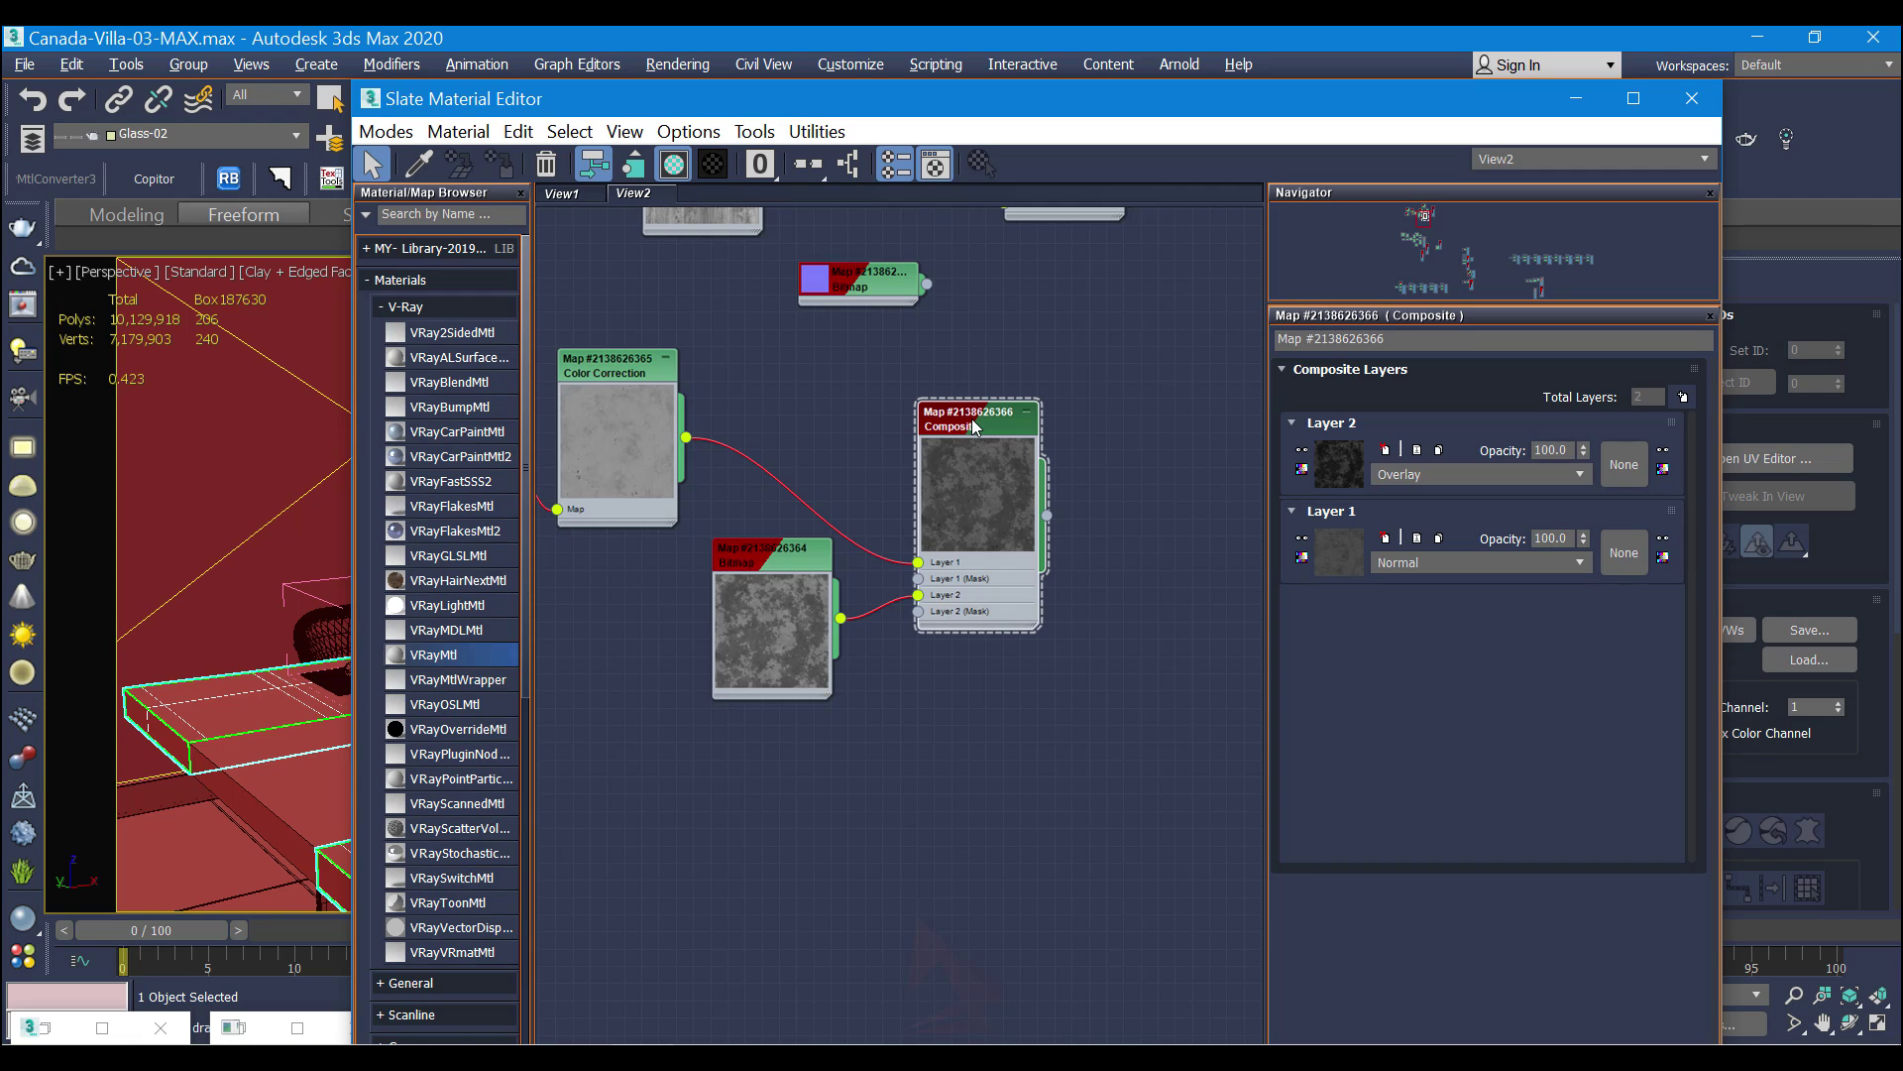
Step: Keep the second Composite map's Layer 2 blend mode on Overlay
{"action": "middle_click_drag", "start_coordinate": [1122, 413], "coordinate": [1019, 408]}
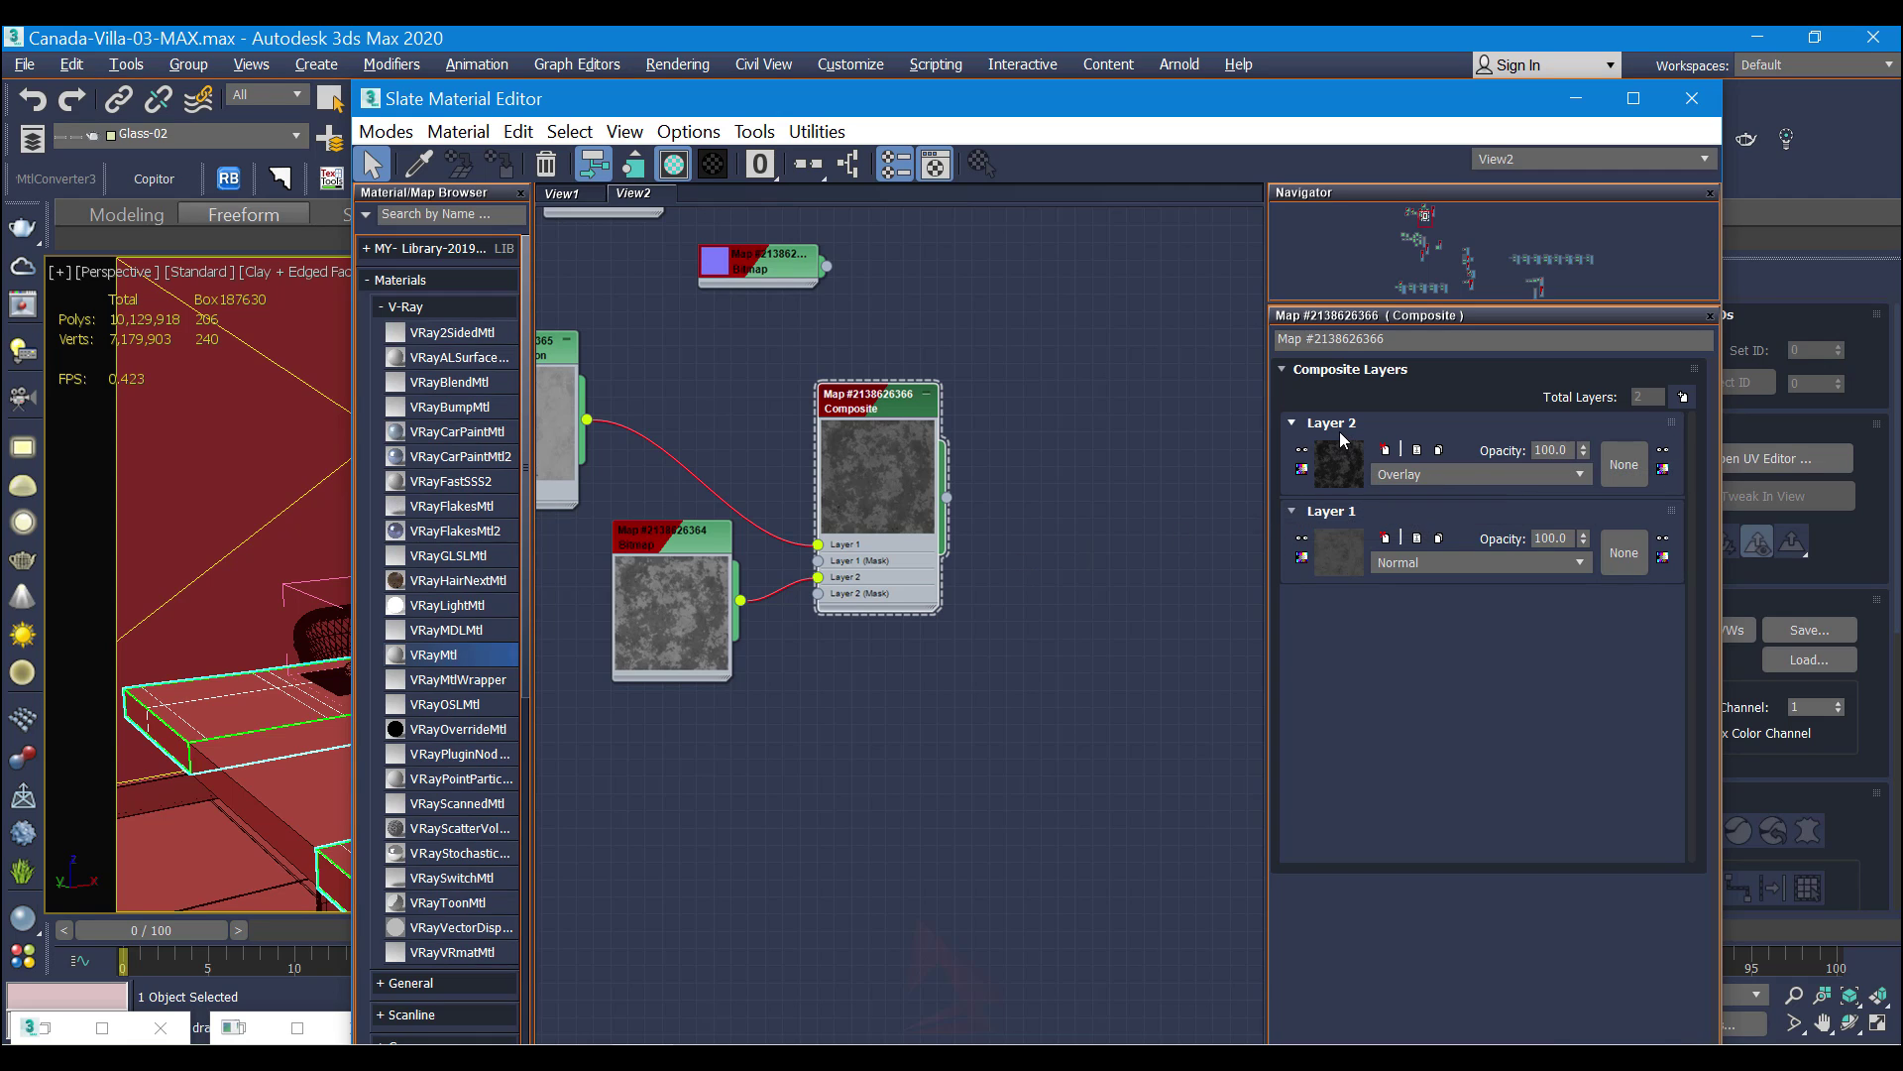
{"action": "middle_click_drag", "start_coordinate": [983, 533], "coordinate": [1019, 532]}
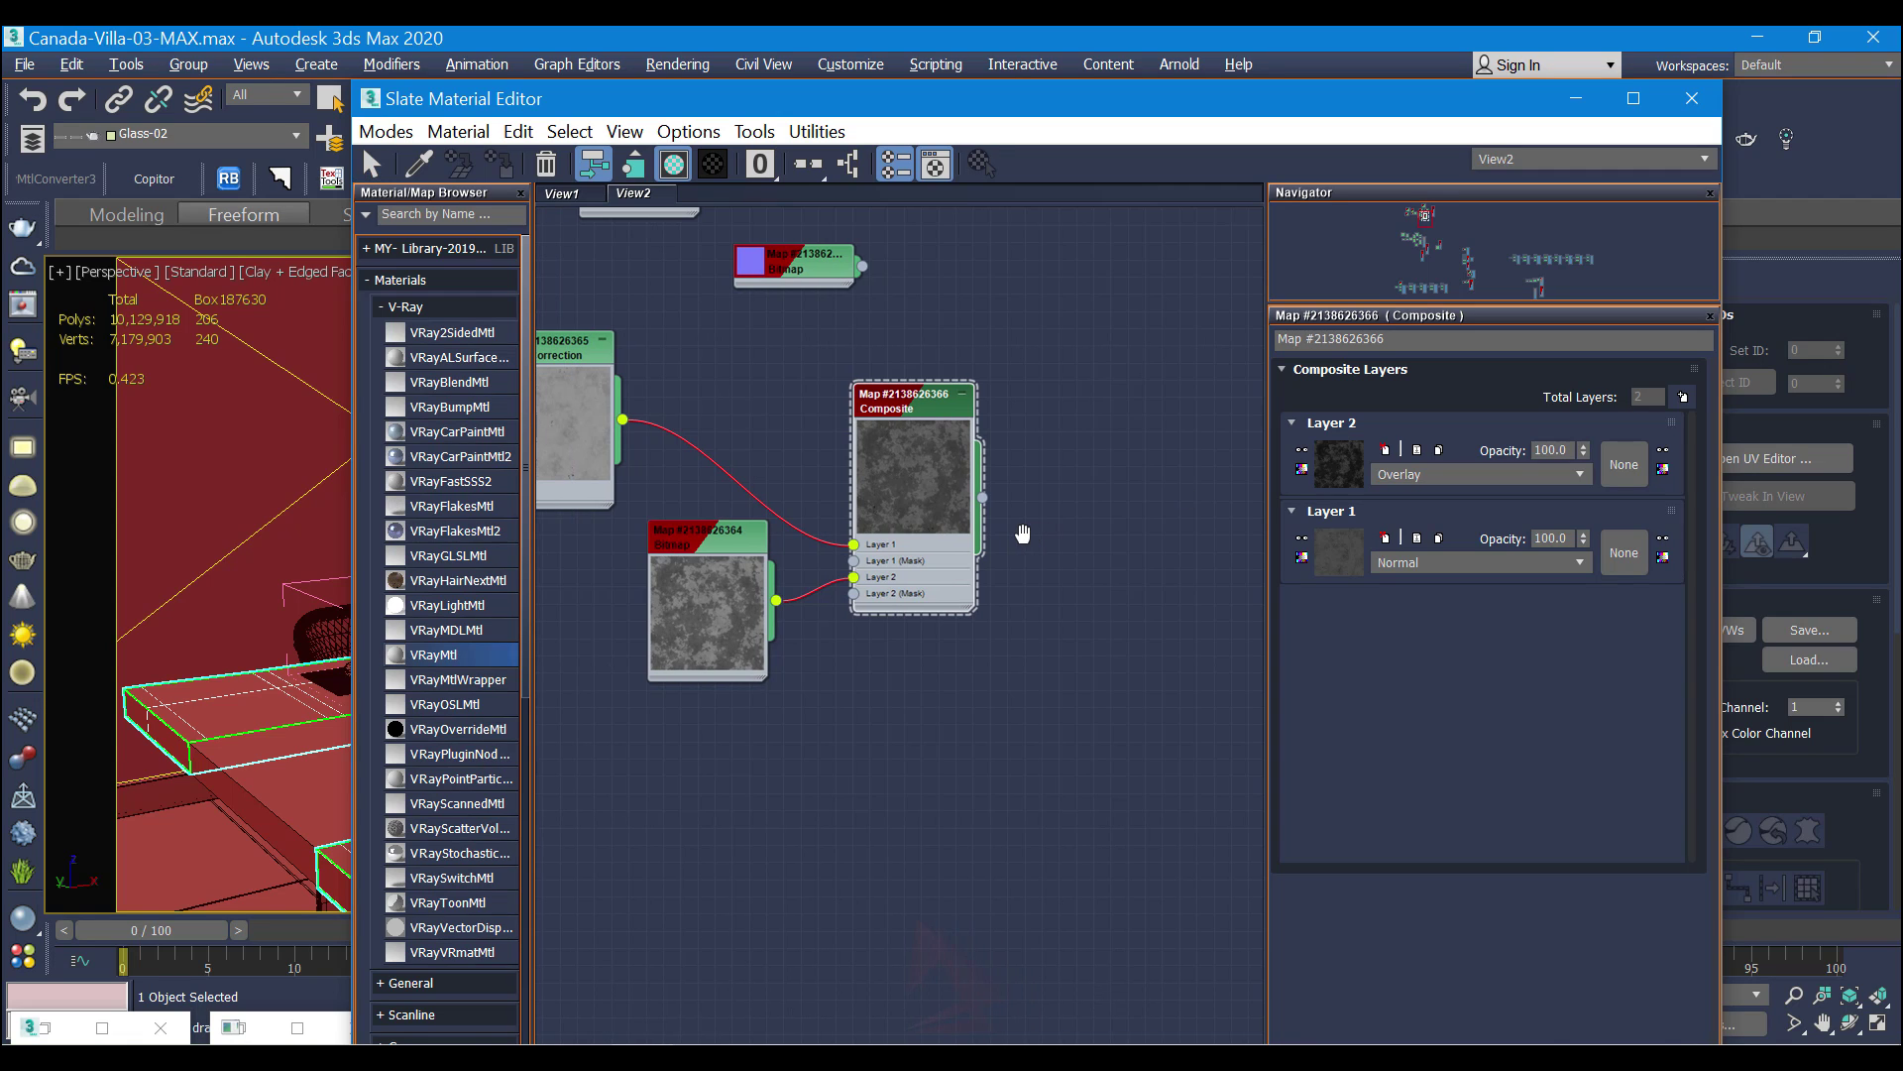
{"action": "left_click", "coordinate": [1465, 479]}
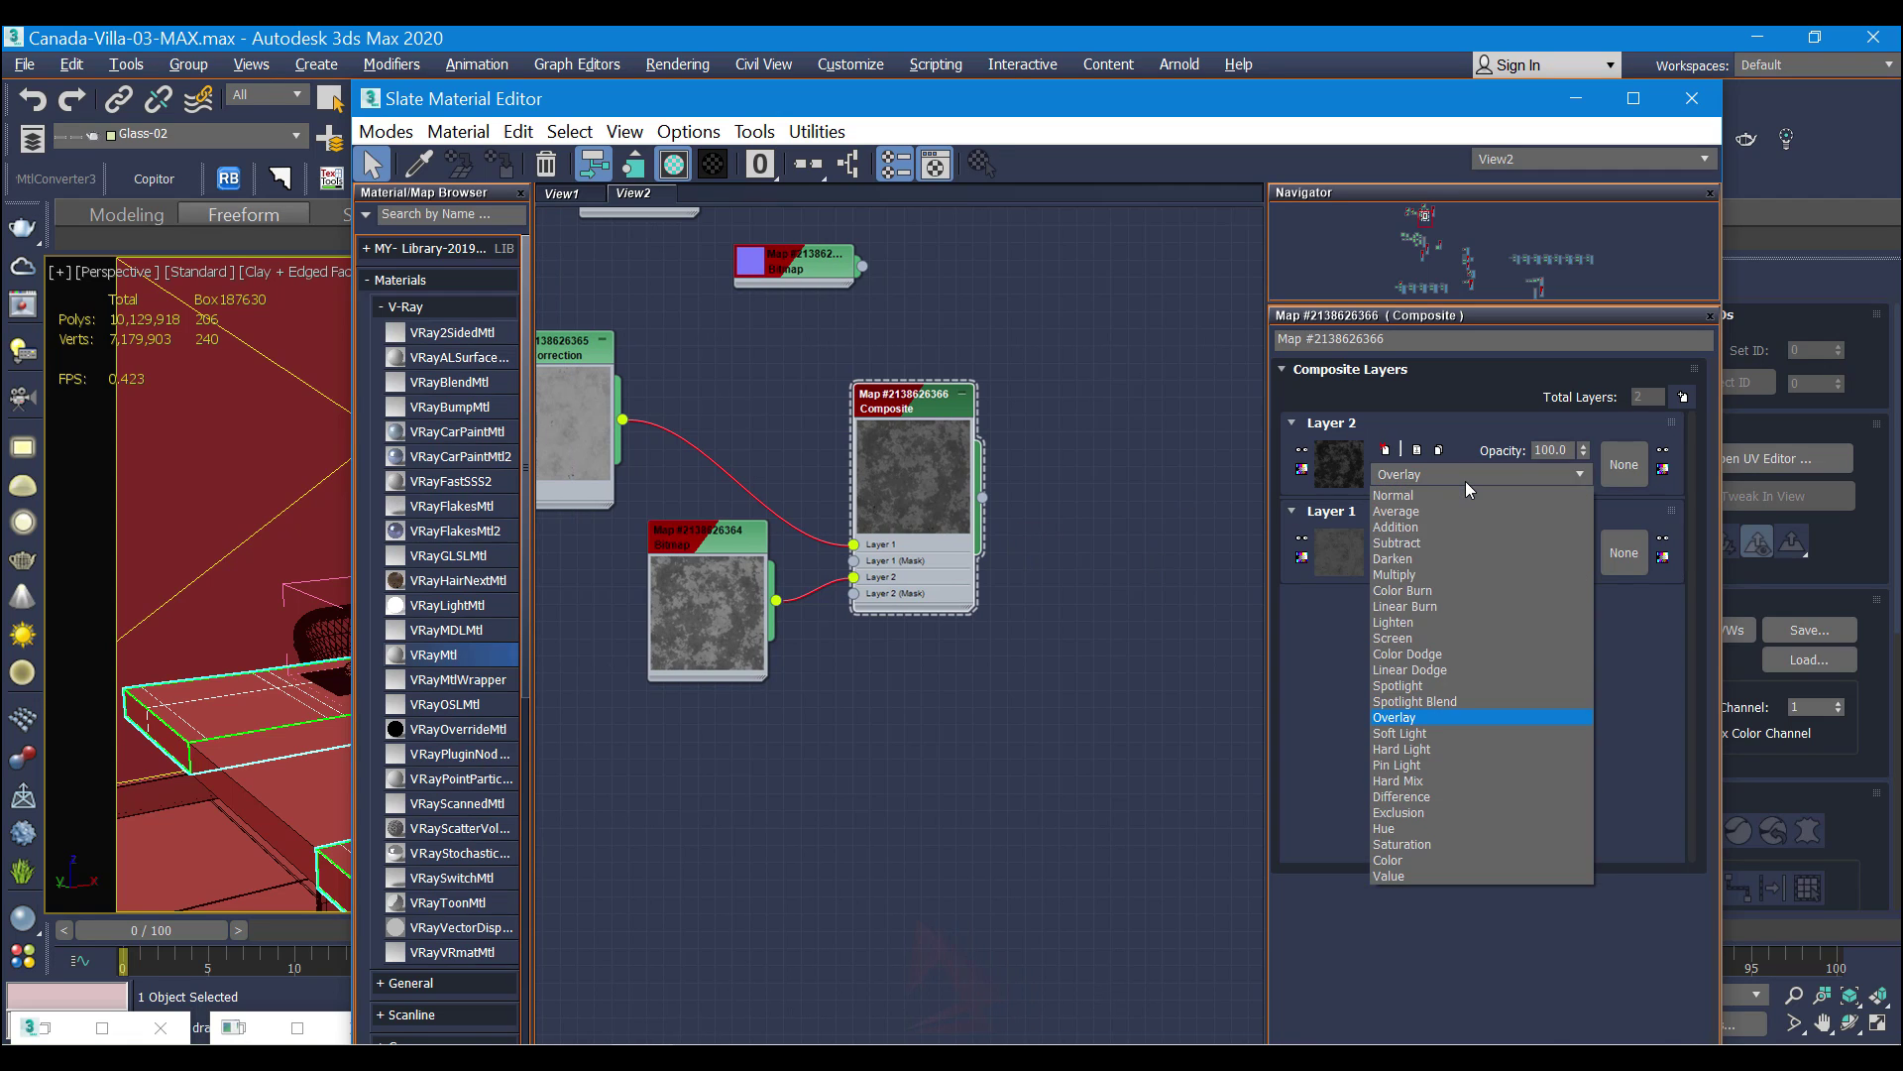
{"action": "left_click", "coordinate": [1204, 629]}
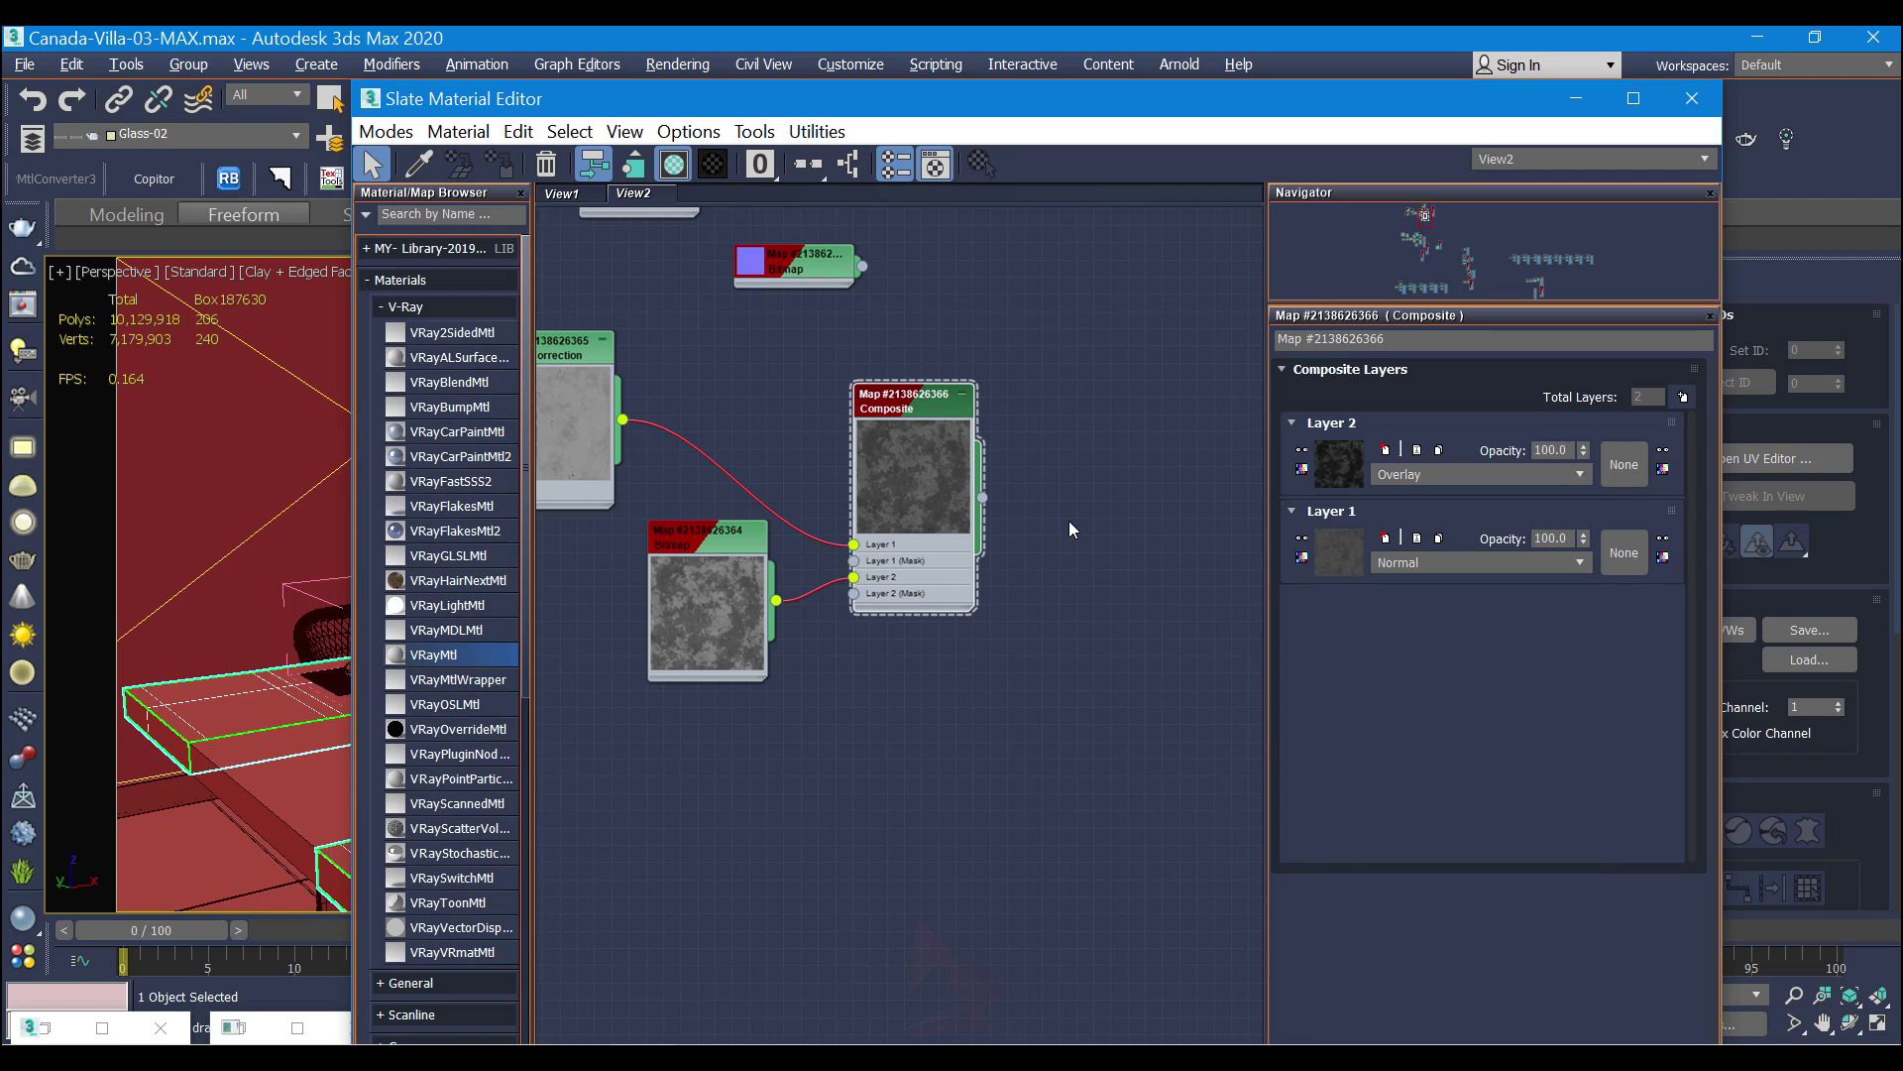
Step: Arrange the wood Bitmap and its Color Correct node beside the VRayMtl
{"action": "middle_click_drag", "start_coordinate": [1068, 520], "coordinate": [932, 677]}
{"action": "middle_click_drag", "start_coordinate": [974, 516], "coordinate": [959, 591]}
{"action": "left_click_drag", "start_coordinate": [821, 503], "coordinate": [906, 477]}
{"action": "left_click_drag", "start_coordinate": [769, 216], "coordinate": [717, 404]}
{"action": "middle_click_drag", "start_coordinate": [741, 357], "coordinate": [750, 324]}
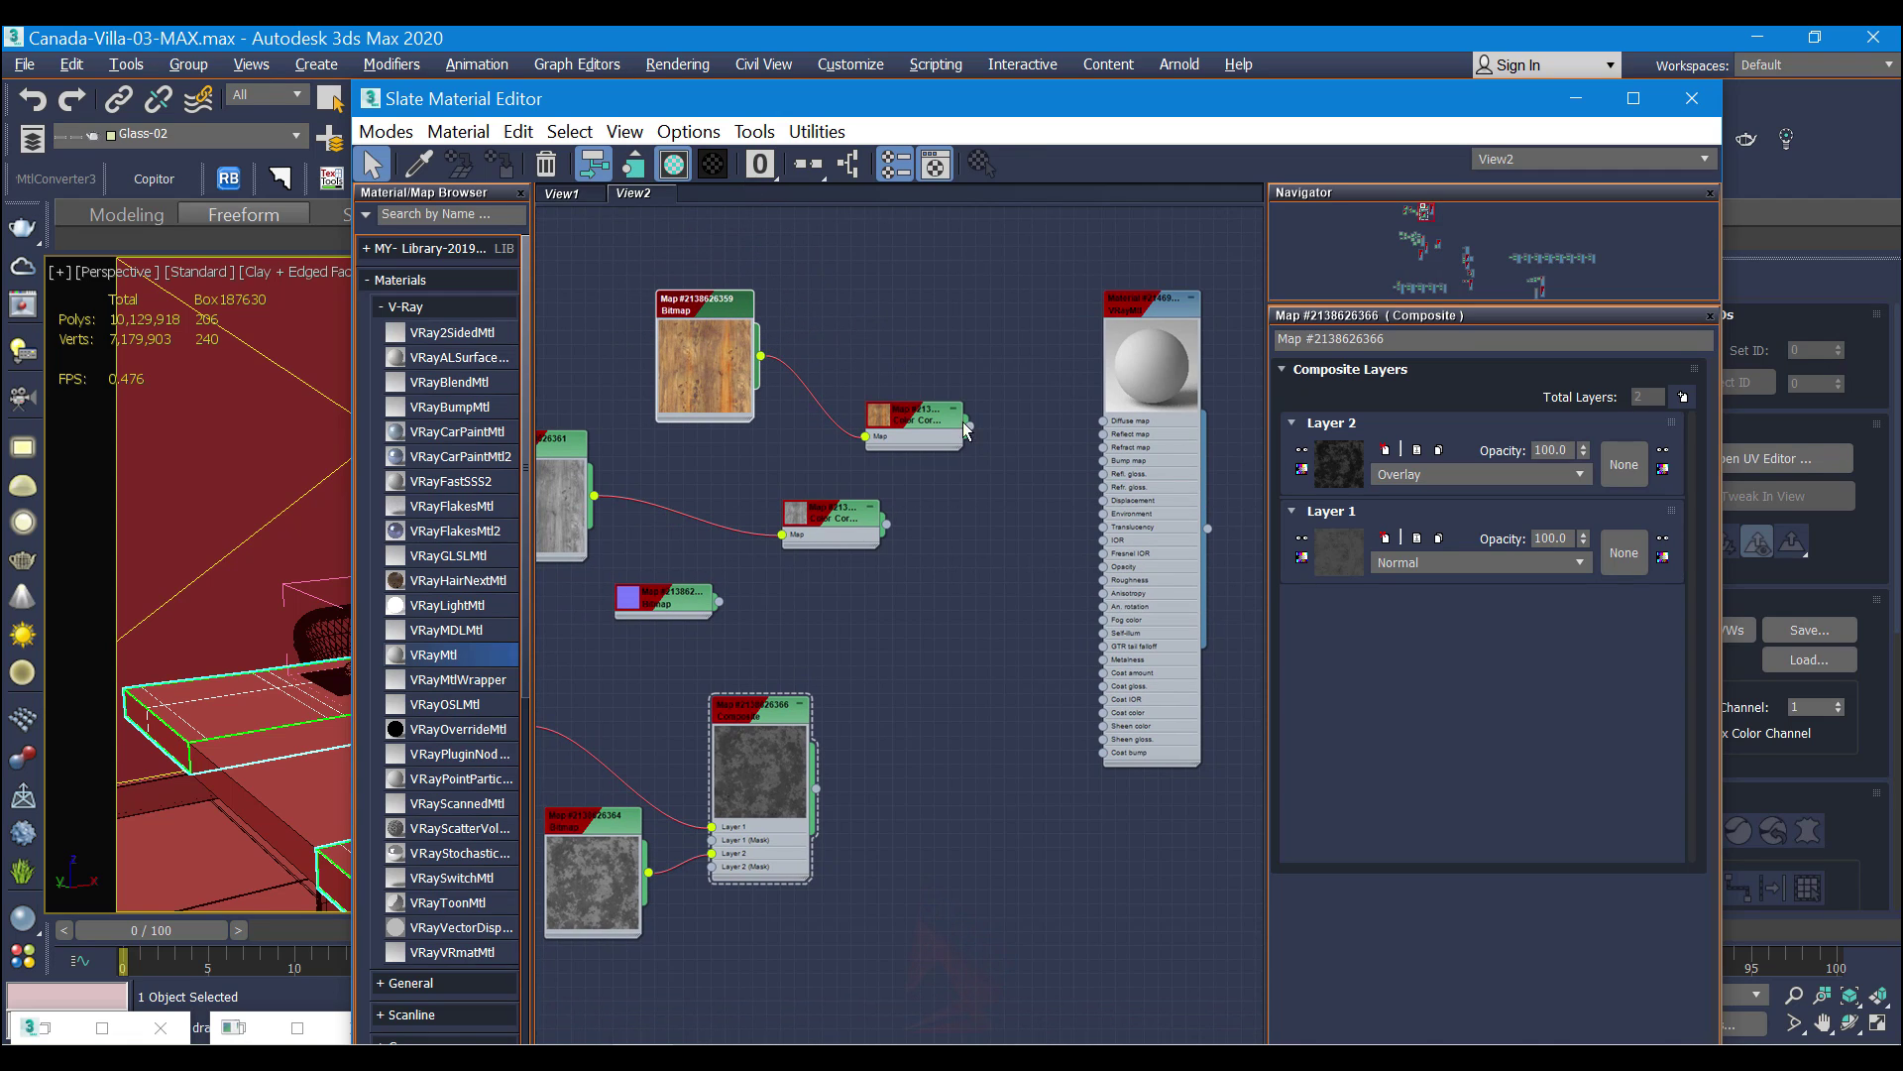
Step: Set the wood Color Correction's advanced lightness Gamma/Contrast RGB to 0.9
{"action": "left_click_drag", "start_coordinate": [930, 429], "coordinate": [912, 386]}
{"action": "double_click", "coordinate": [912, 379]}
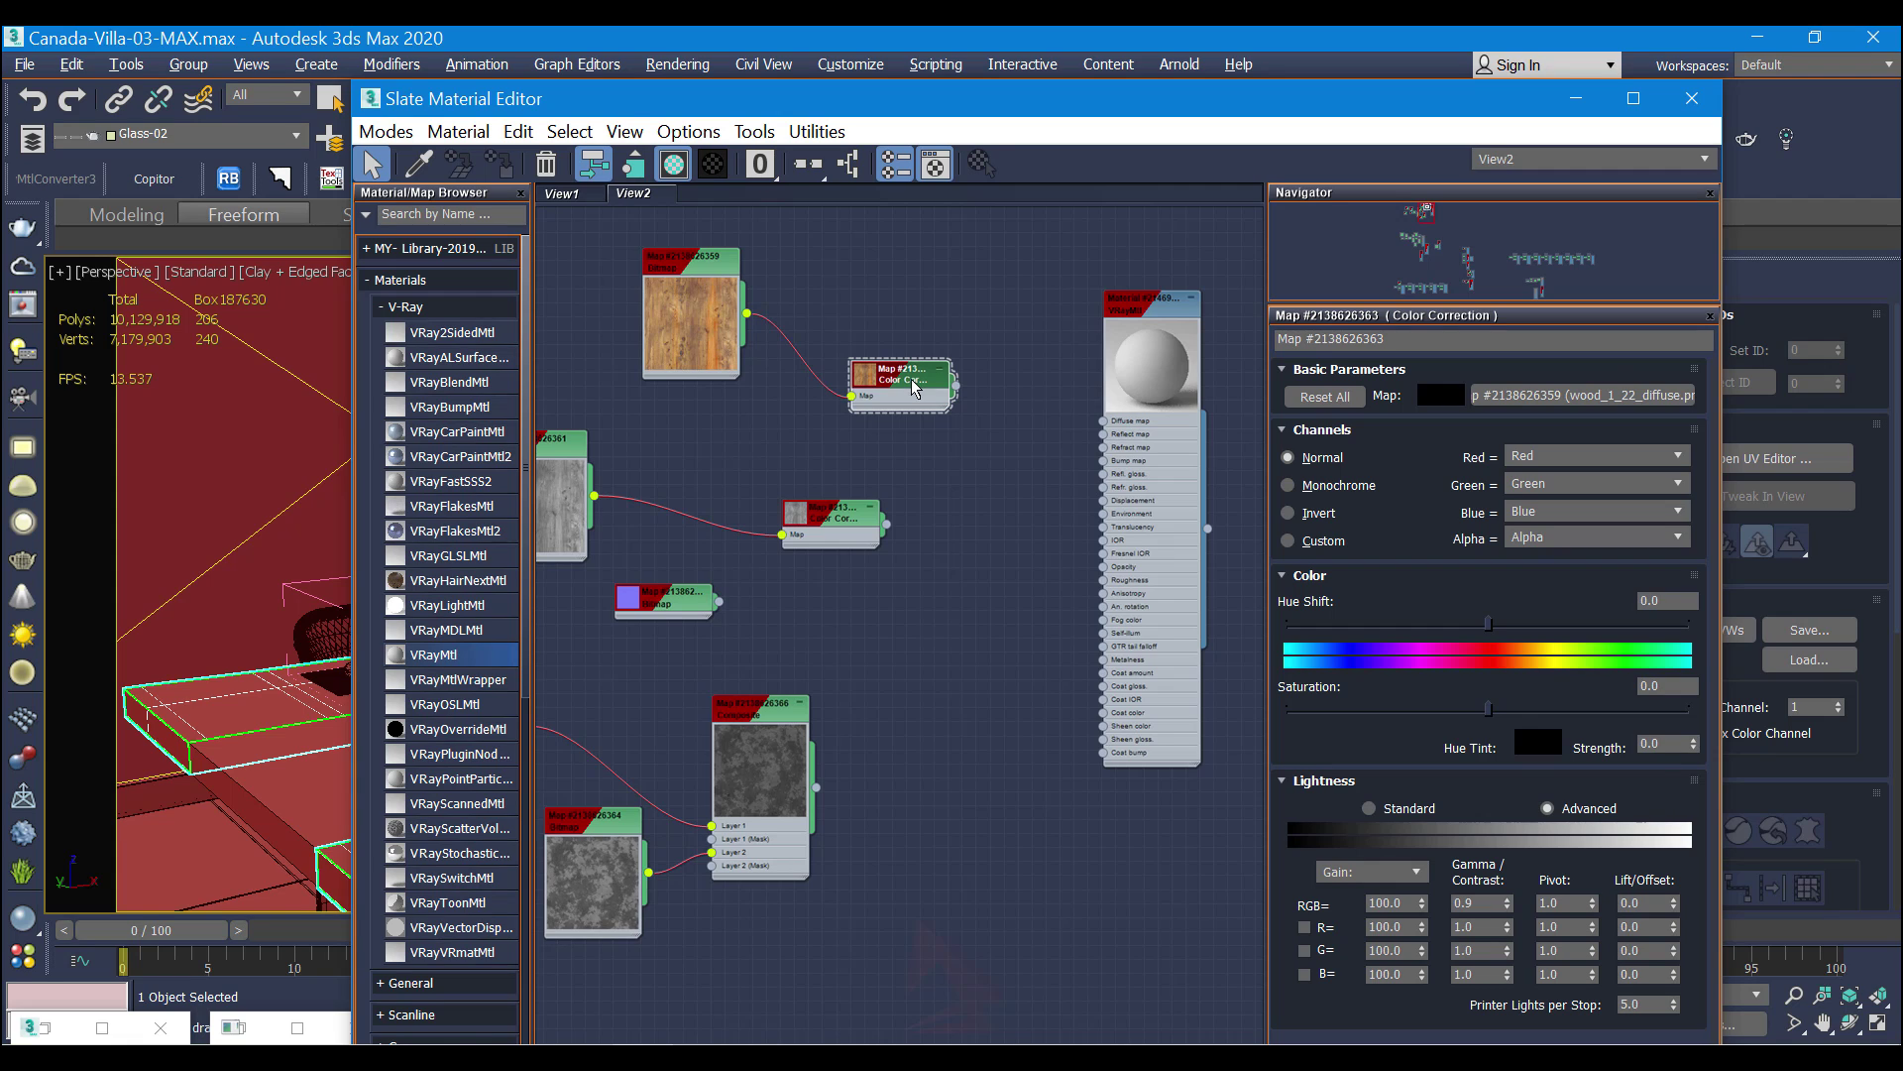
{"action": "double_click", "coordinate": [1458, 903]}
Step: Compare preview windows of the corrected wood and the original wood bitmap, then close both
{"action": "double_click", "coordinate": [875, 385]}
{"action": "middle_click_drag", "start_coordinate": [892, 373], "coordinate": [924, 363]}
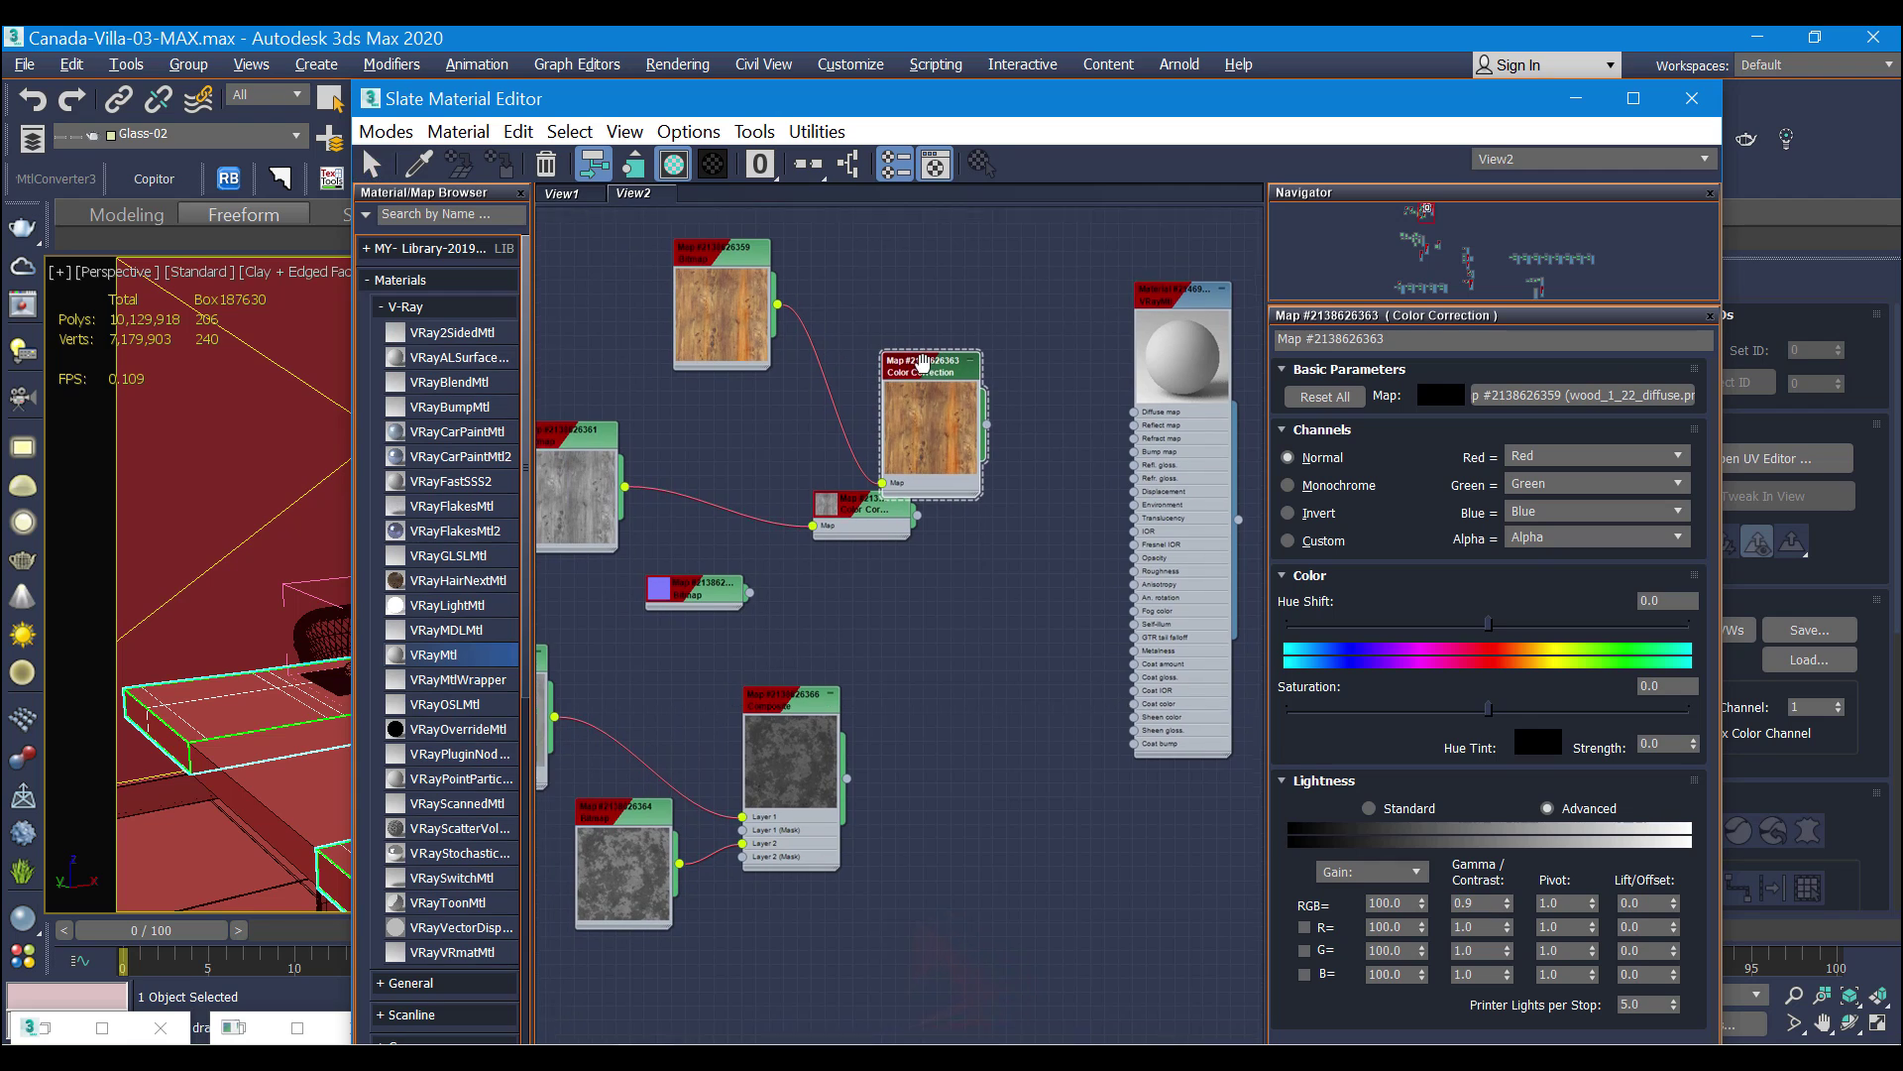
{"action": "right_click", "coordinate": [924, 363]}
{"action": "left_click", "coordinate": [1091, 482]}
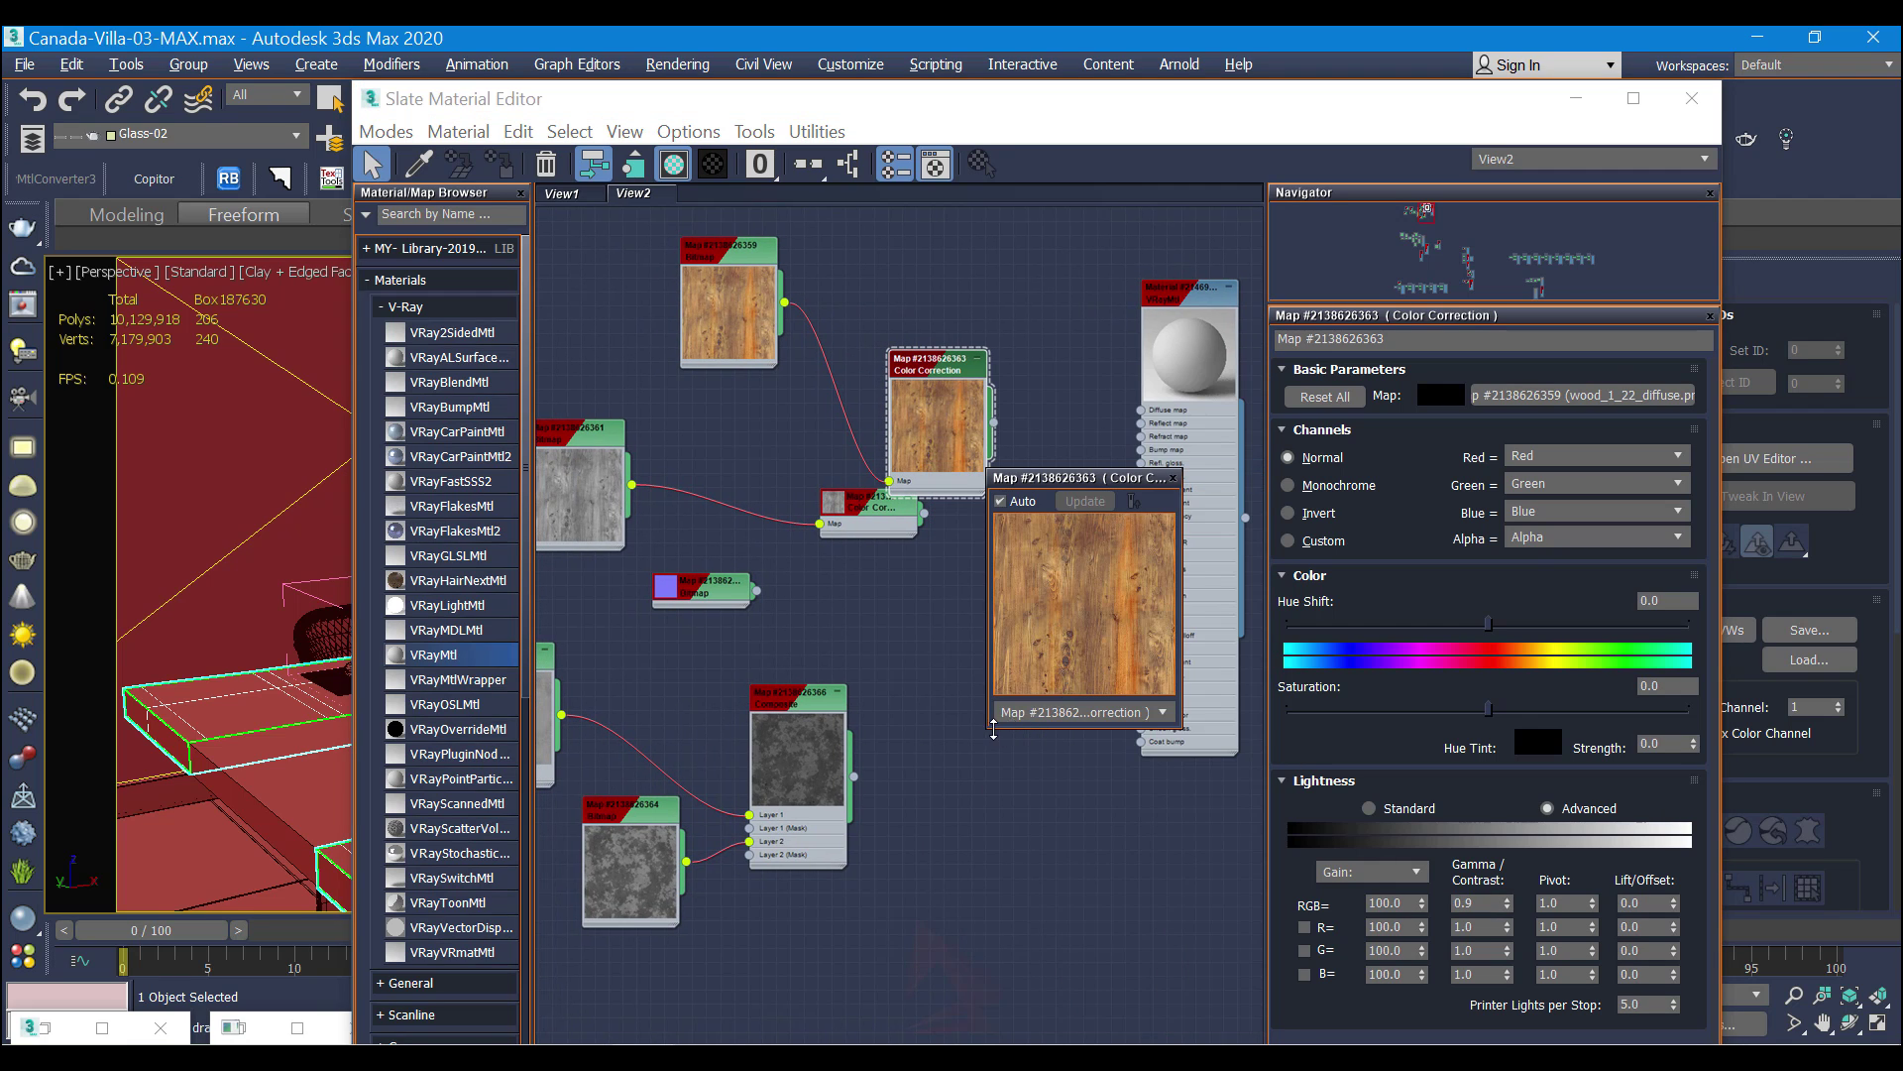
{"action": "left_click_drag", "start_coordinate": [993, 731], "coordinate": [994, 791]}
{"action": "right_click", "coordinate": [734, 314]}
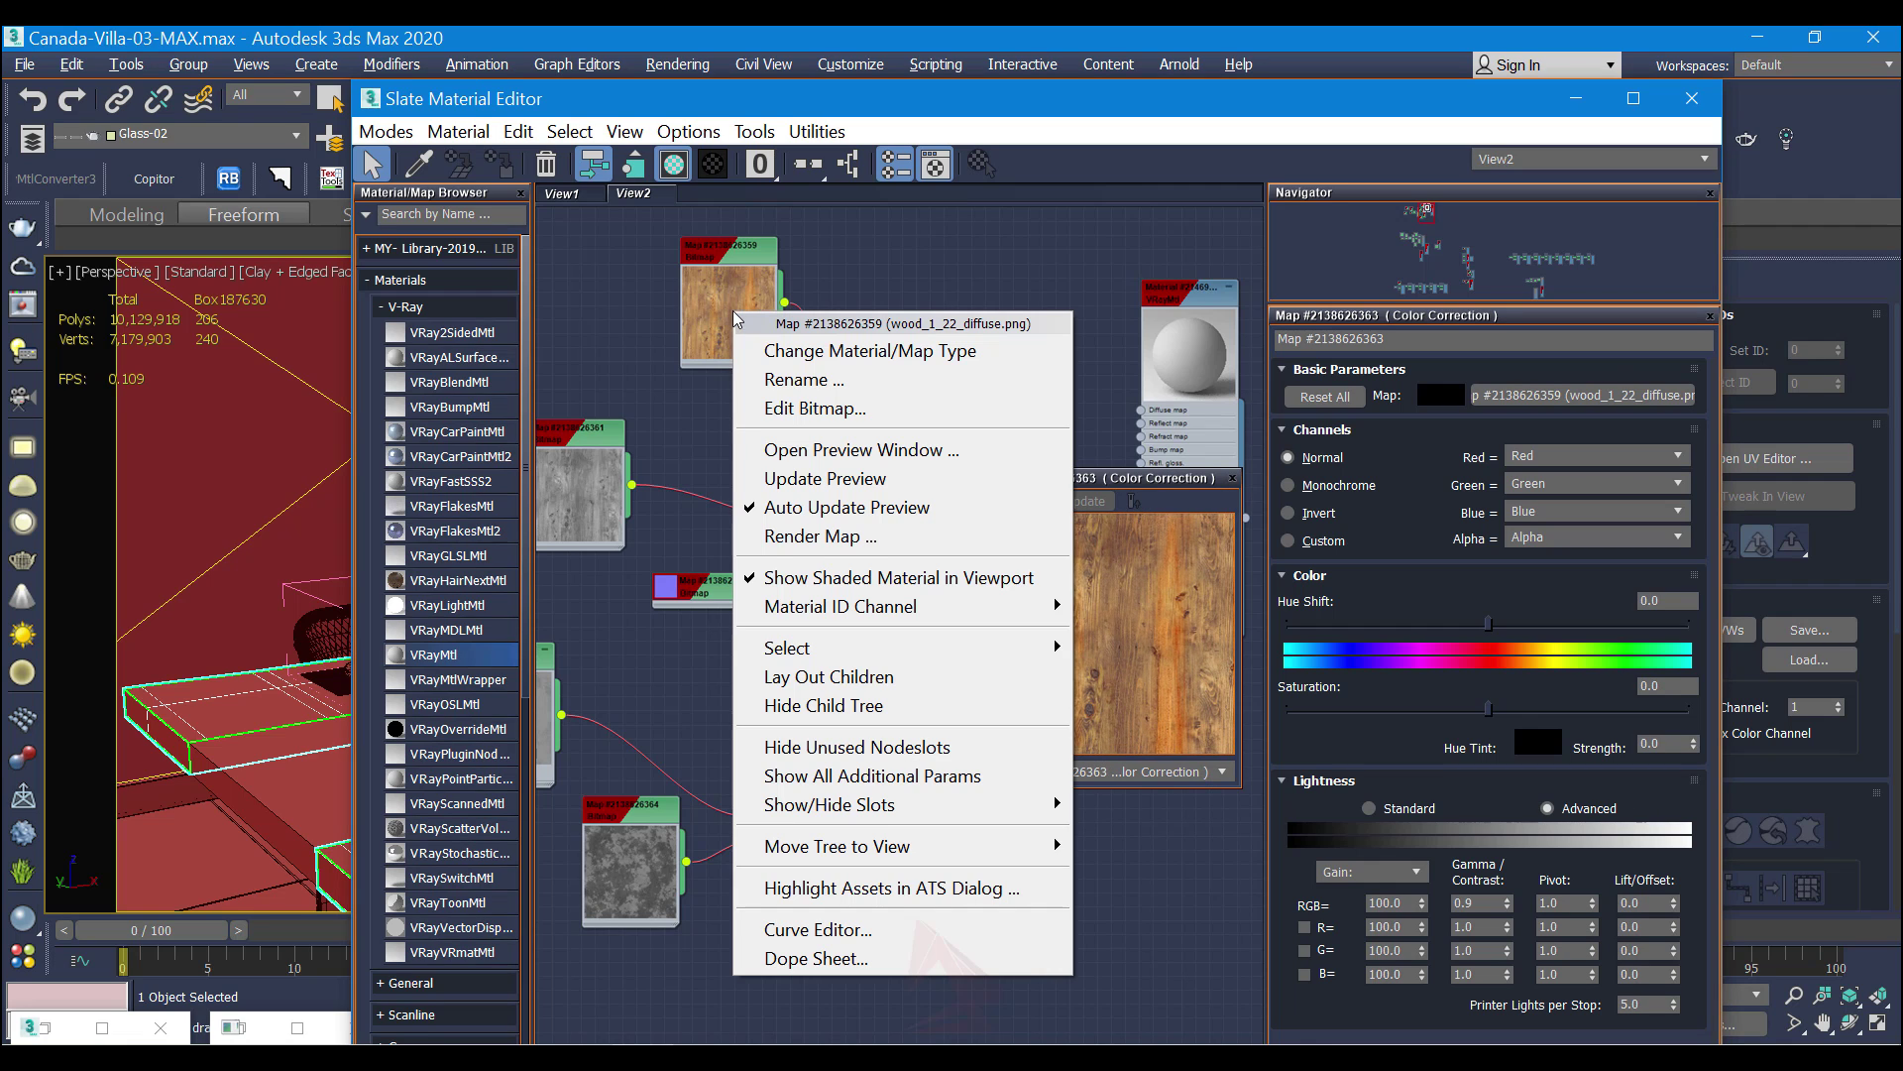
{"action": "left_click", "coordinate": [853, 450]}
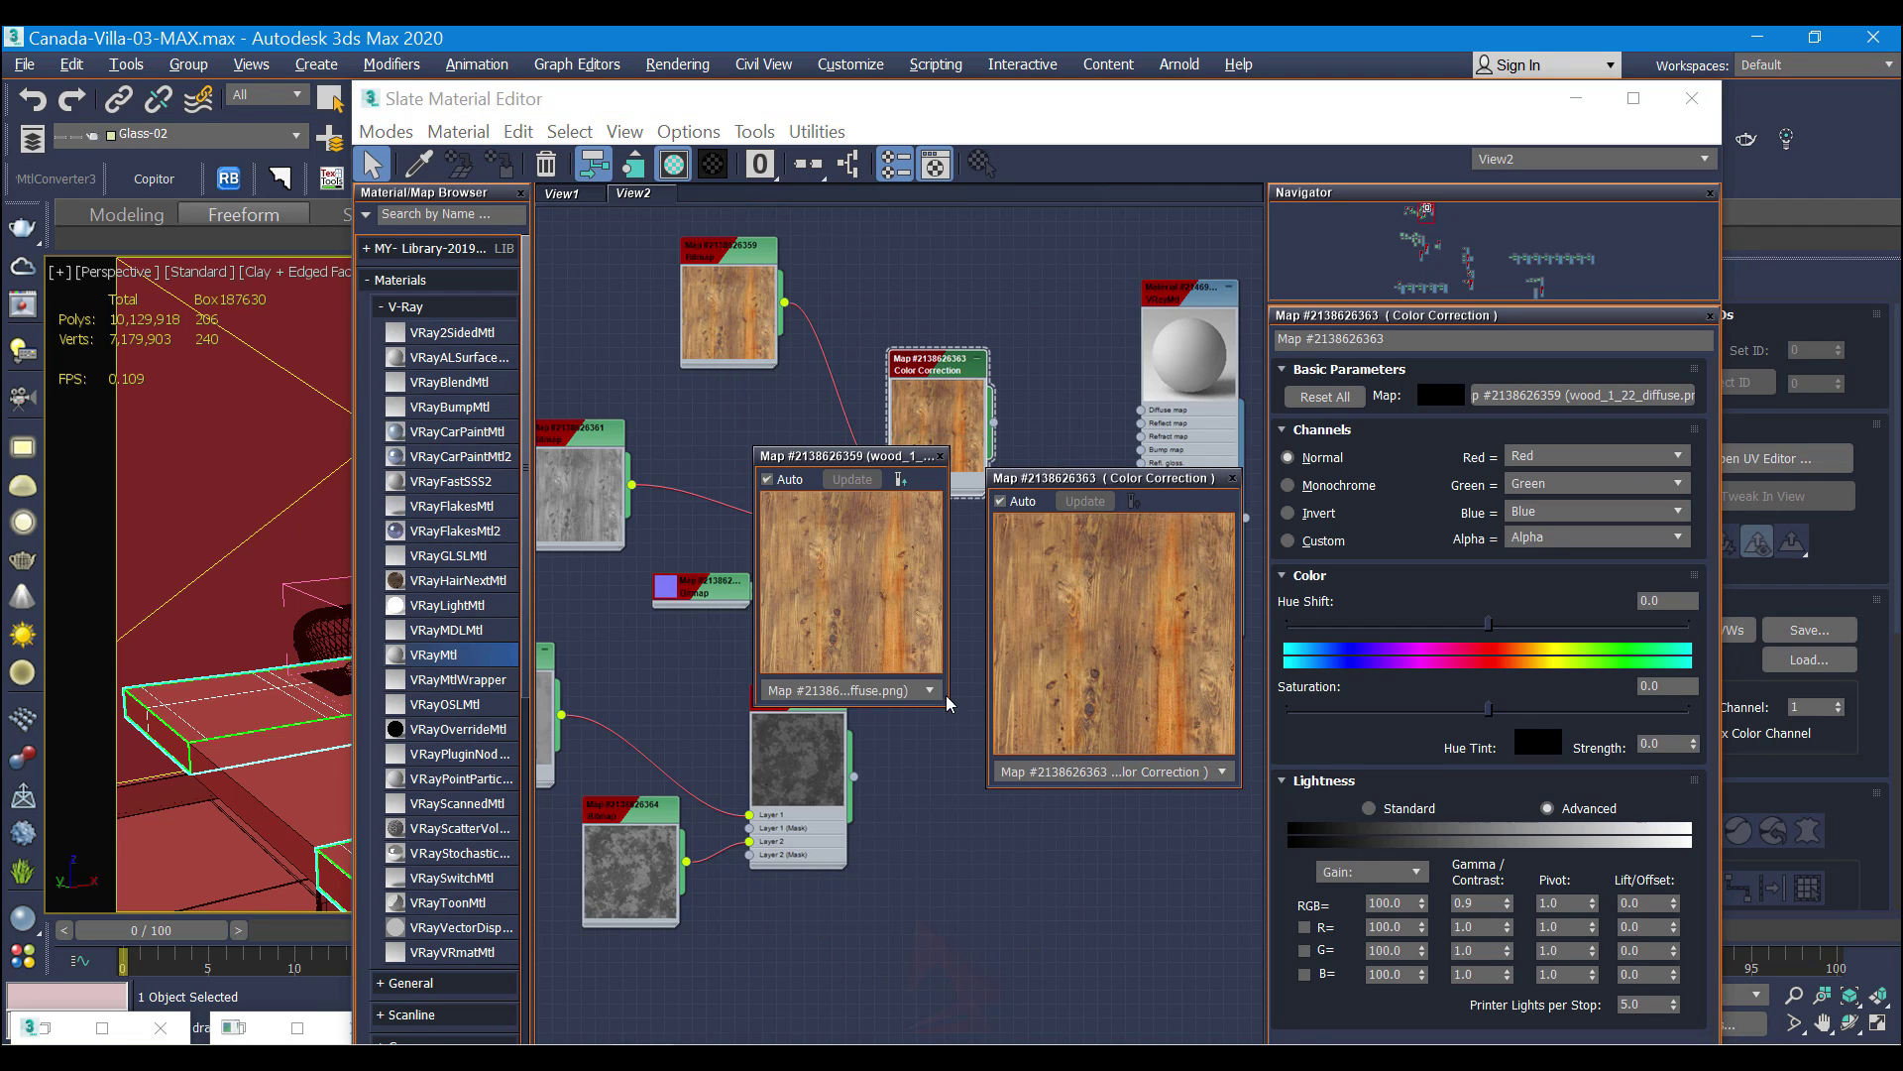
{"action": "left_click_drag", "start_coordinate": [949, 710], "coordinate": [957, 789]}
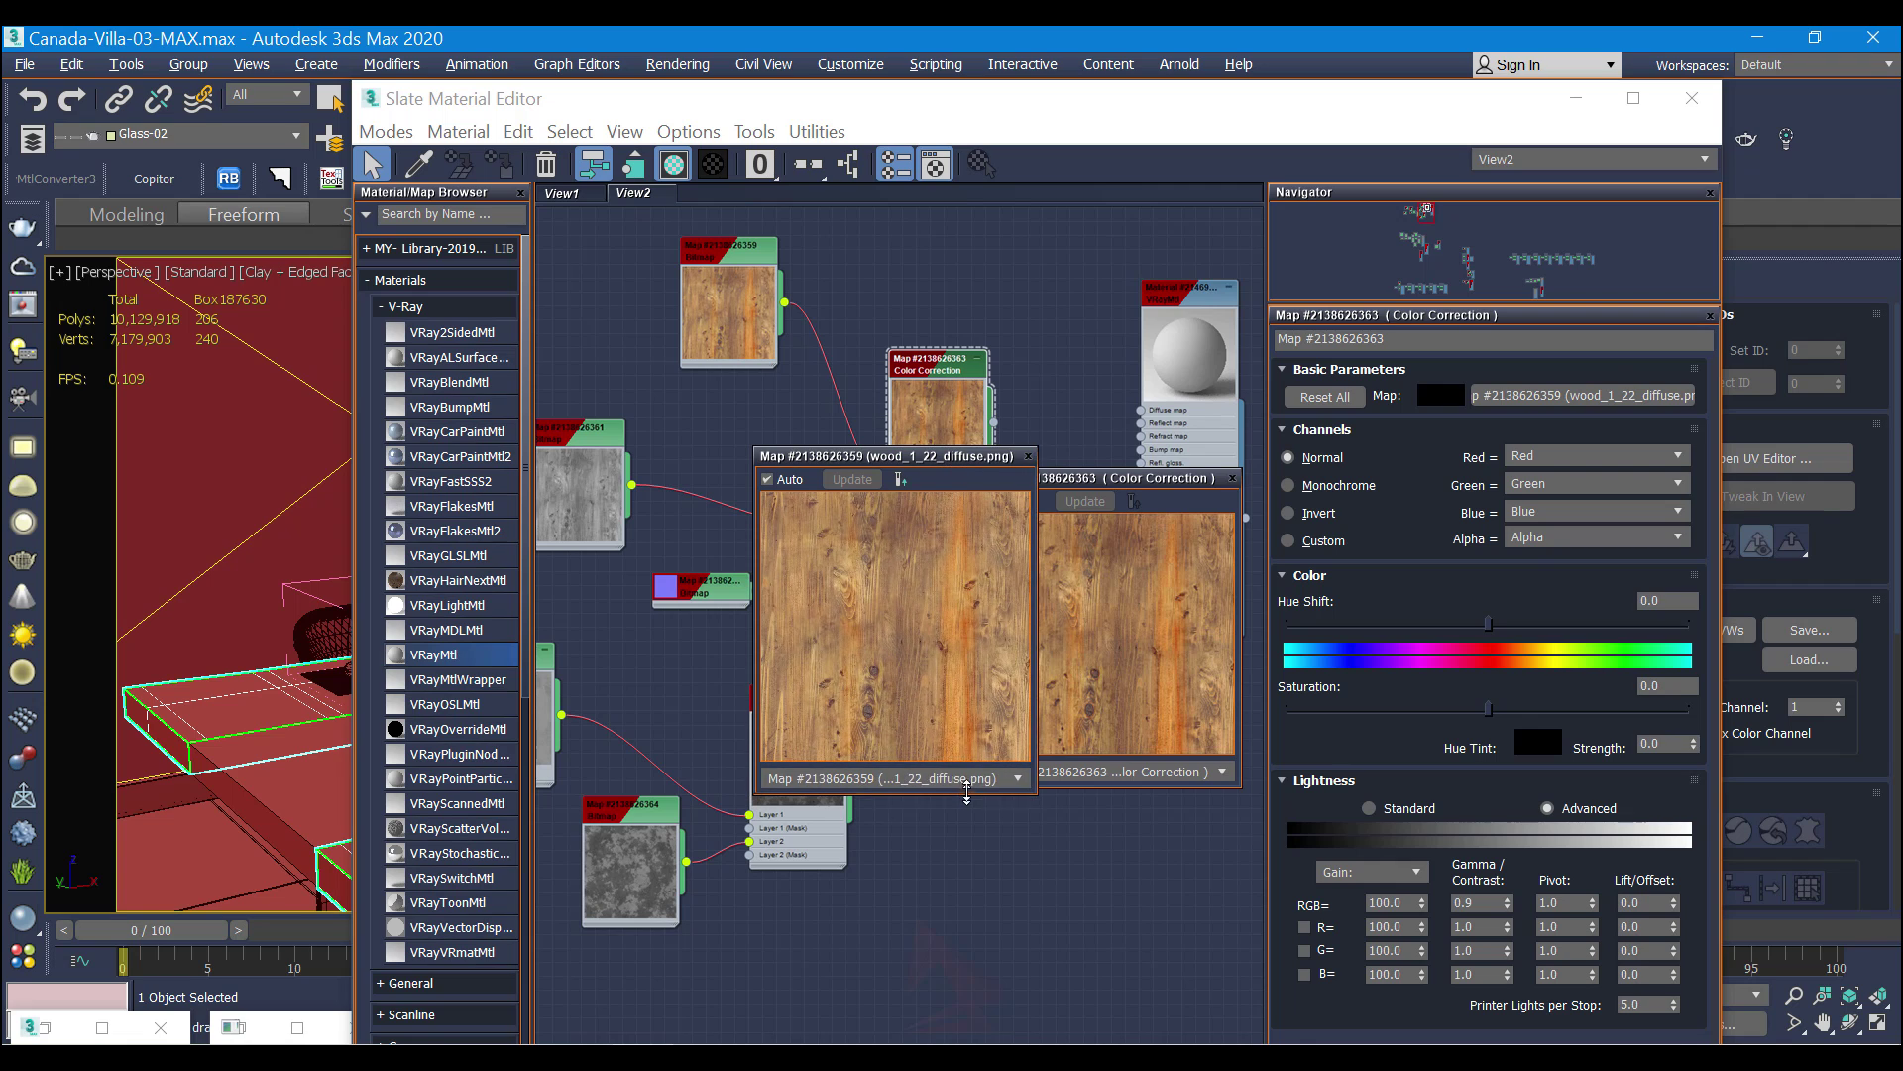
{"action": "left_click_drag", "start_coordinate": [952, 459], "coordinate": [888, 471]}
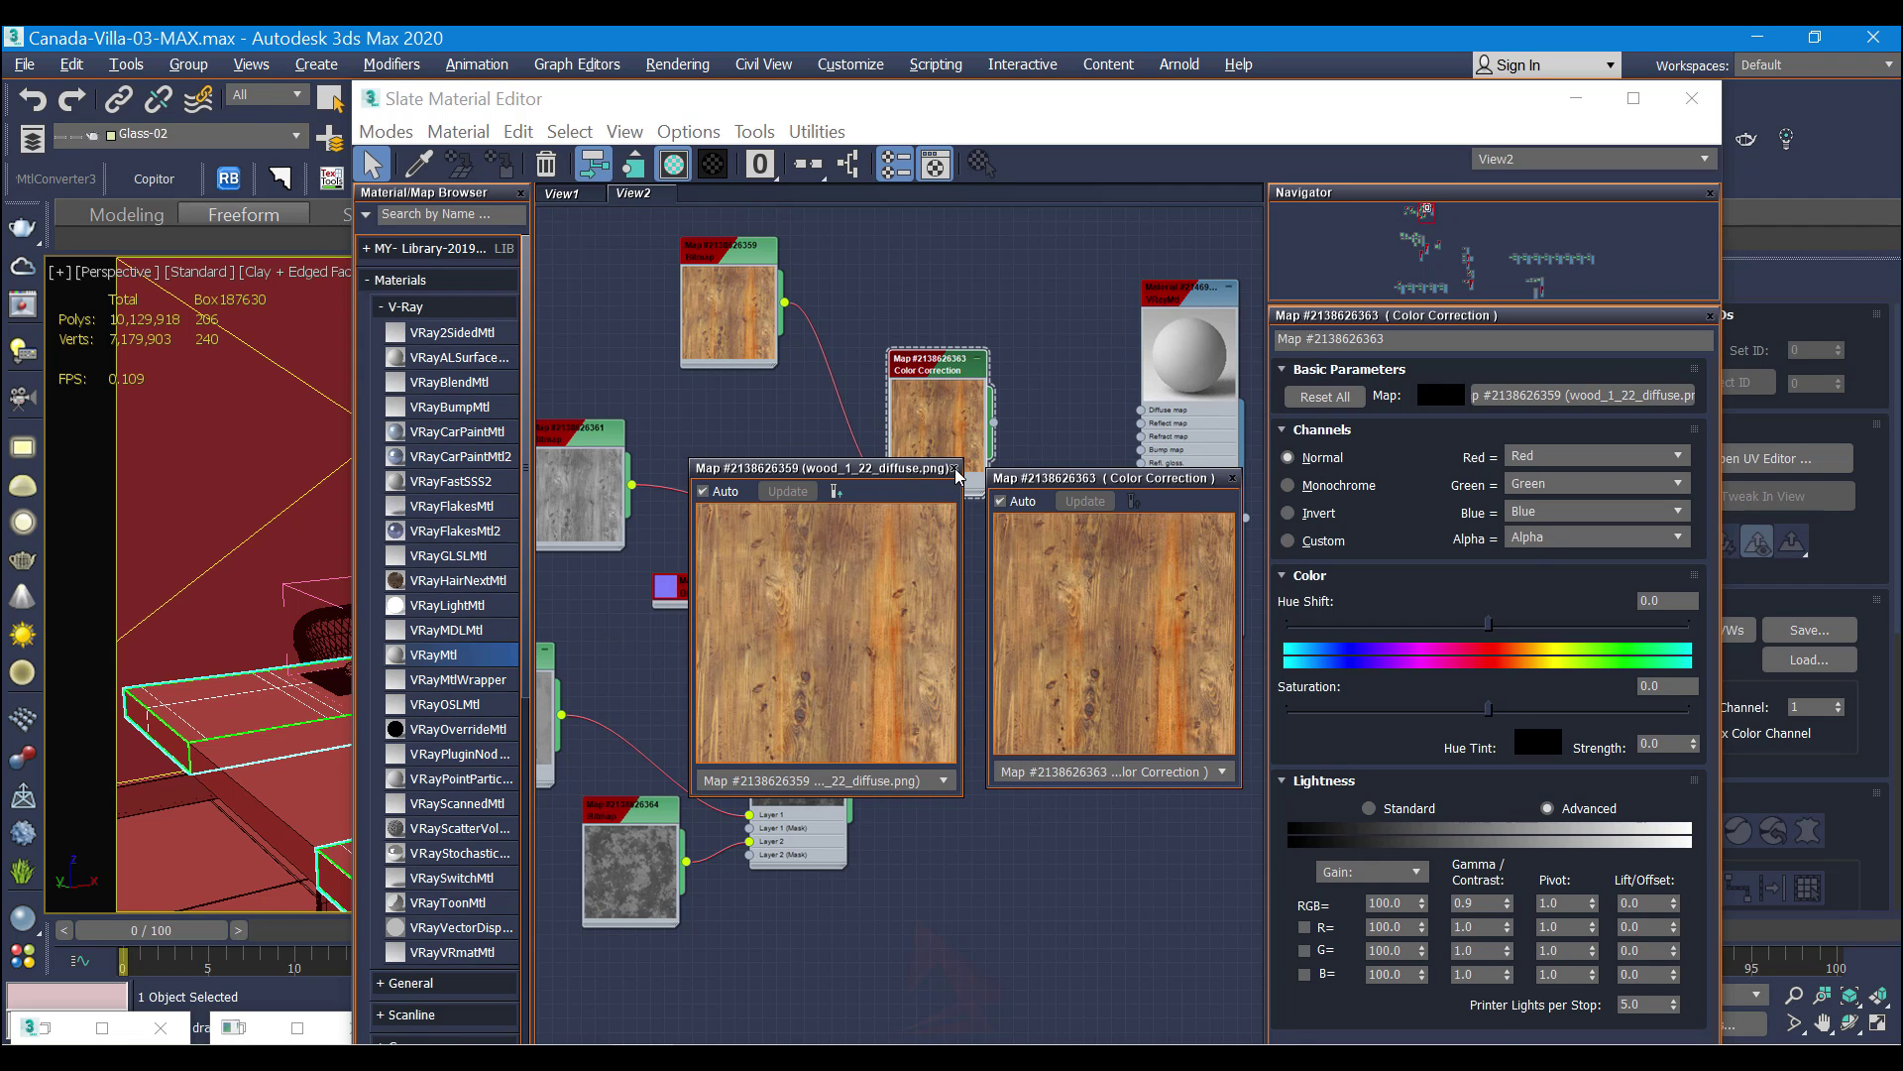
{"action": "left_click", "coordinate": [955, 469]}
{"action": "left_click", "coordinate": [1233, 478]}
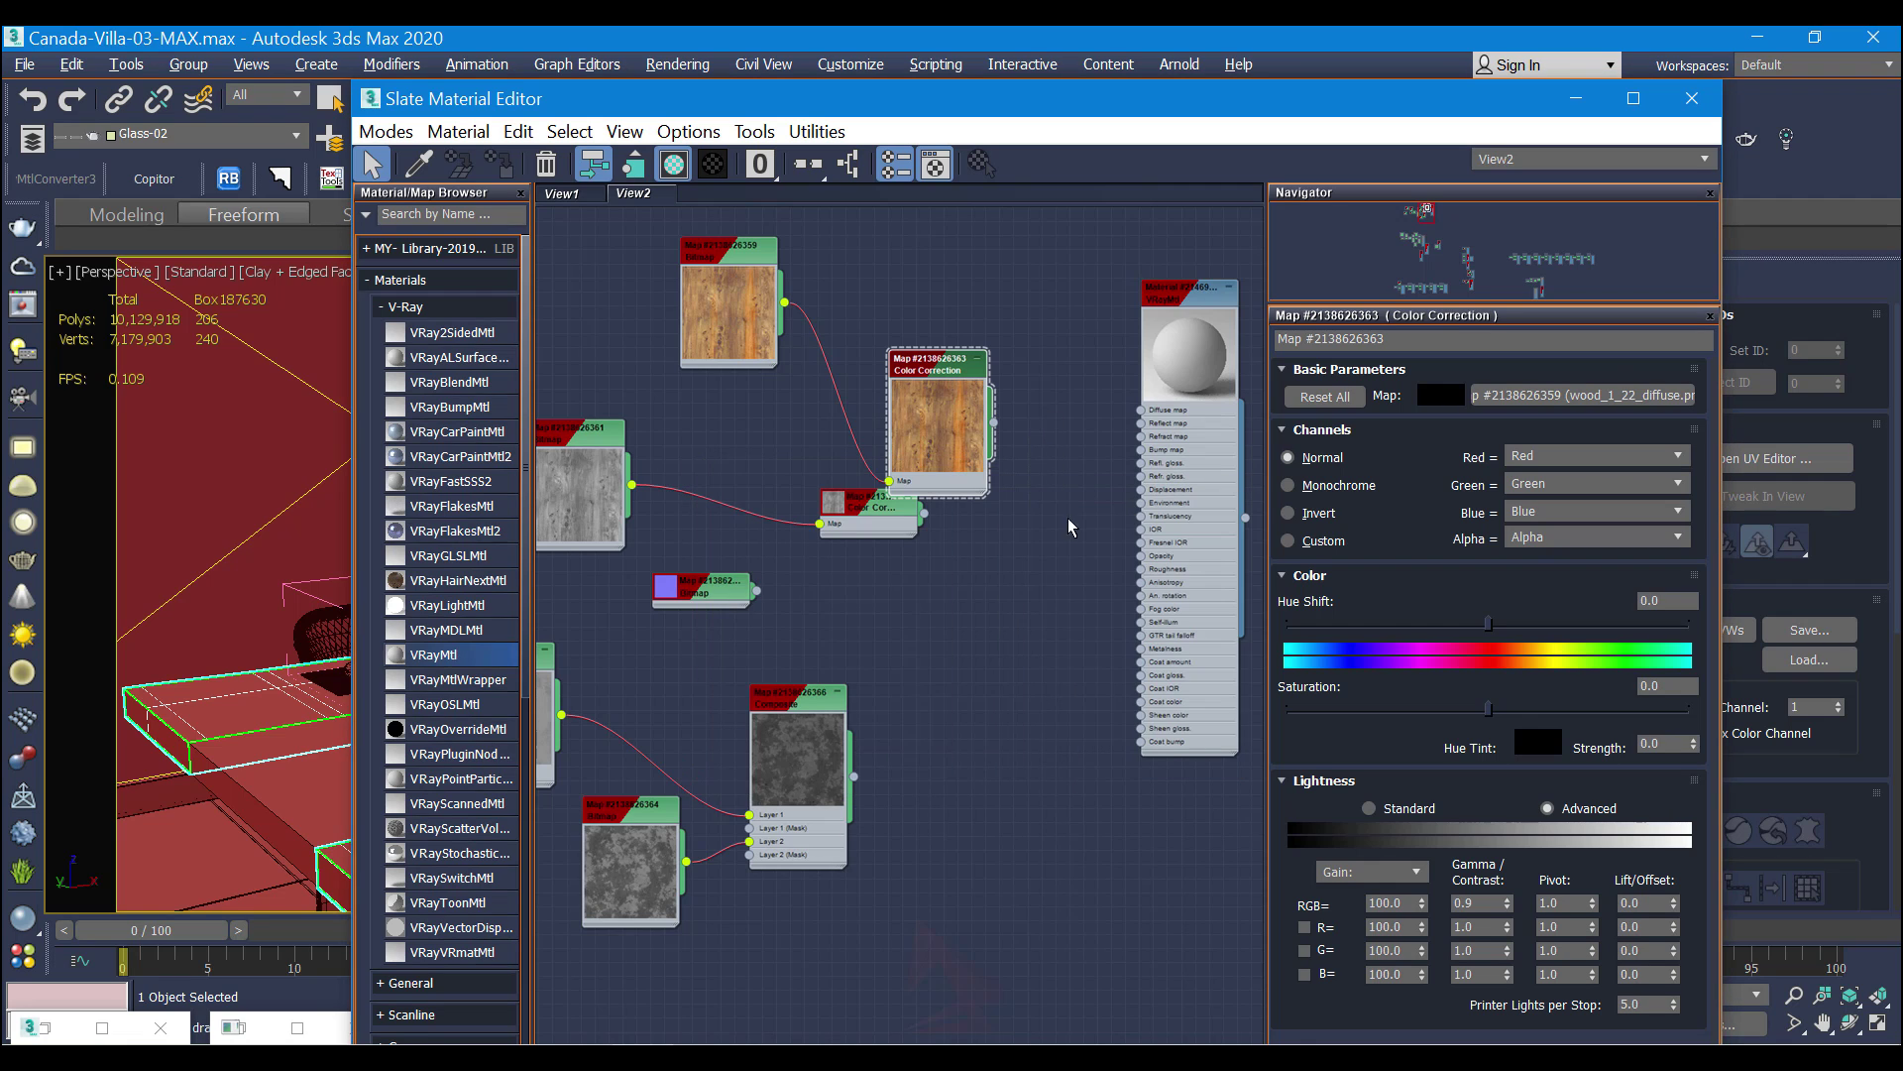
Step: Set the grey map's Color Correction to Advanced lightness with Gamma/Contrast 1.1
{"action": "middle_click_drag", "start_coordinate": [1028, 562], "coordinate": [1100, 583]}
{"action": "left_click_drag", "start_coordinate": [919, 529], "coordinate": [1029, 571]}
{"action": "left_click_drag", "start_coordinate": [763, 512], "coordinate": [805, 470]}
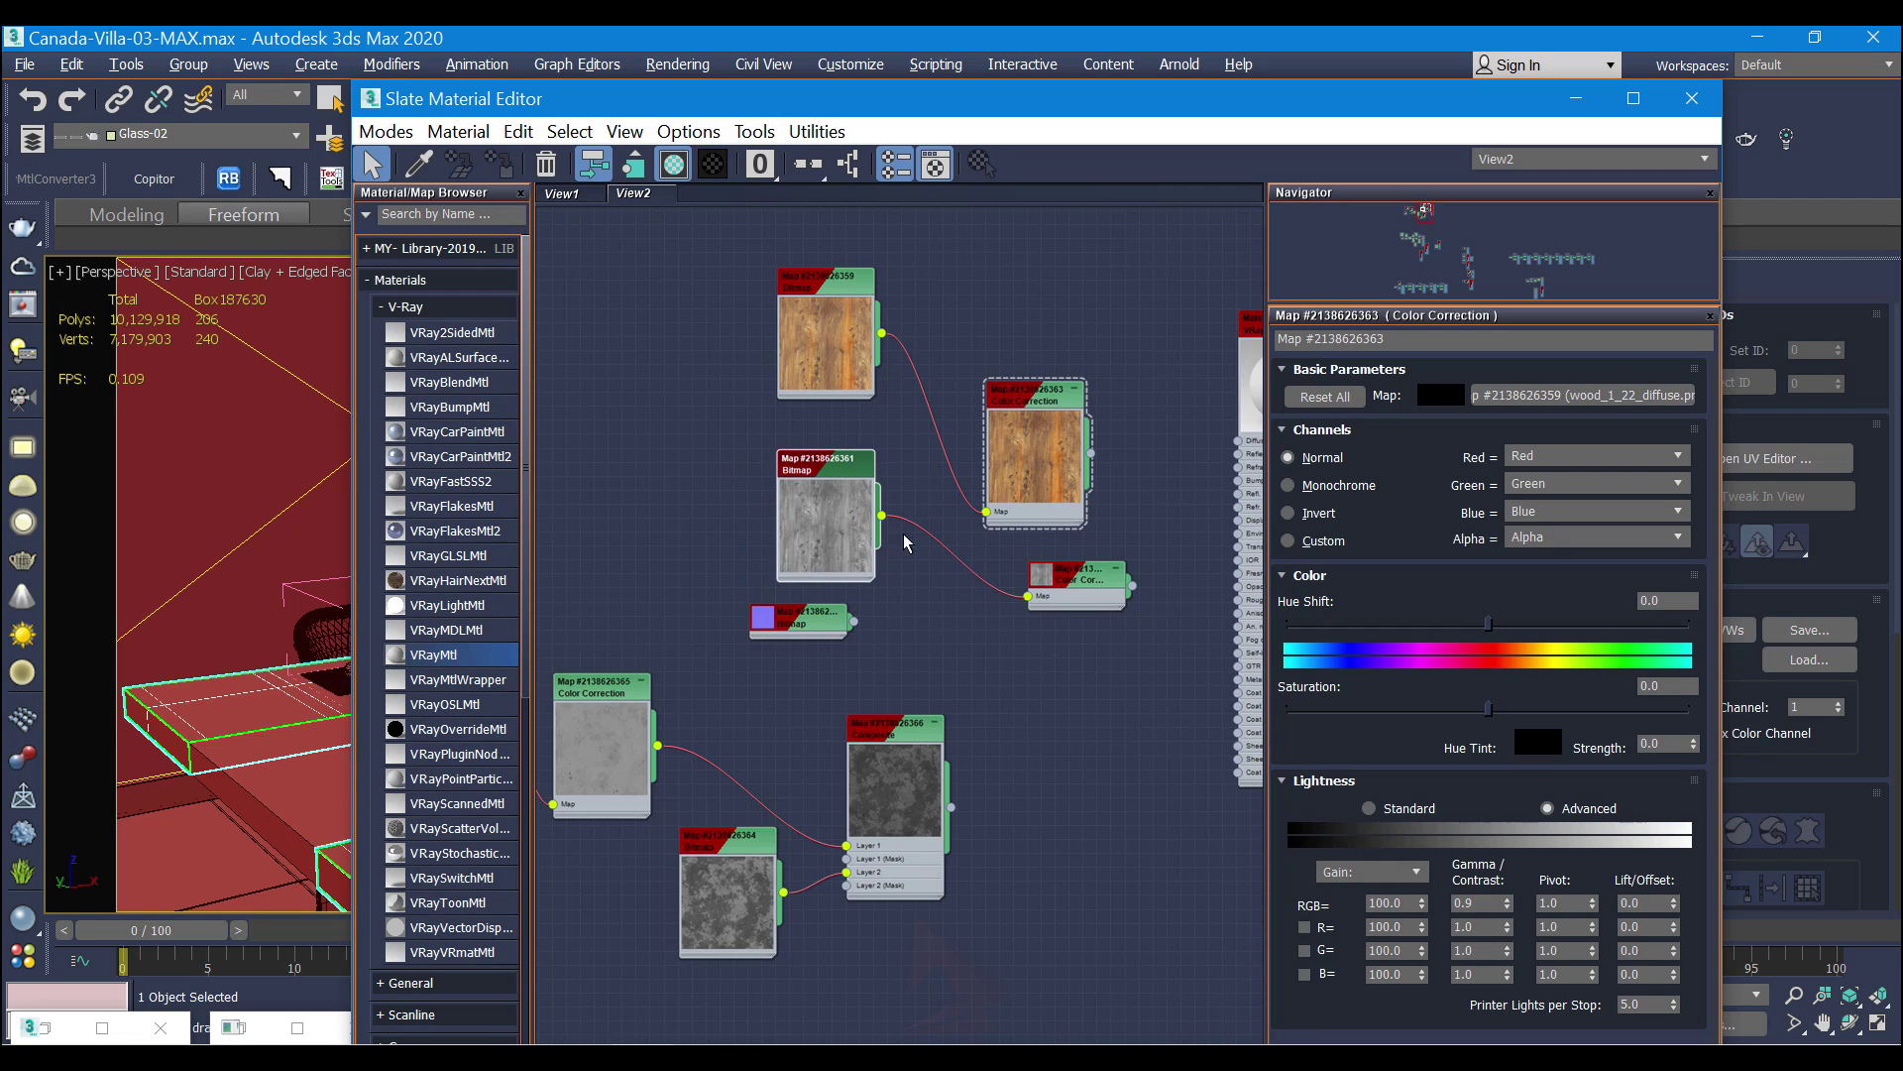
{"action": "left_click", "coordinate": [1080, 585]}
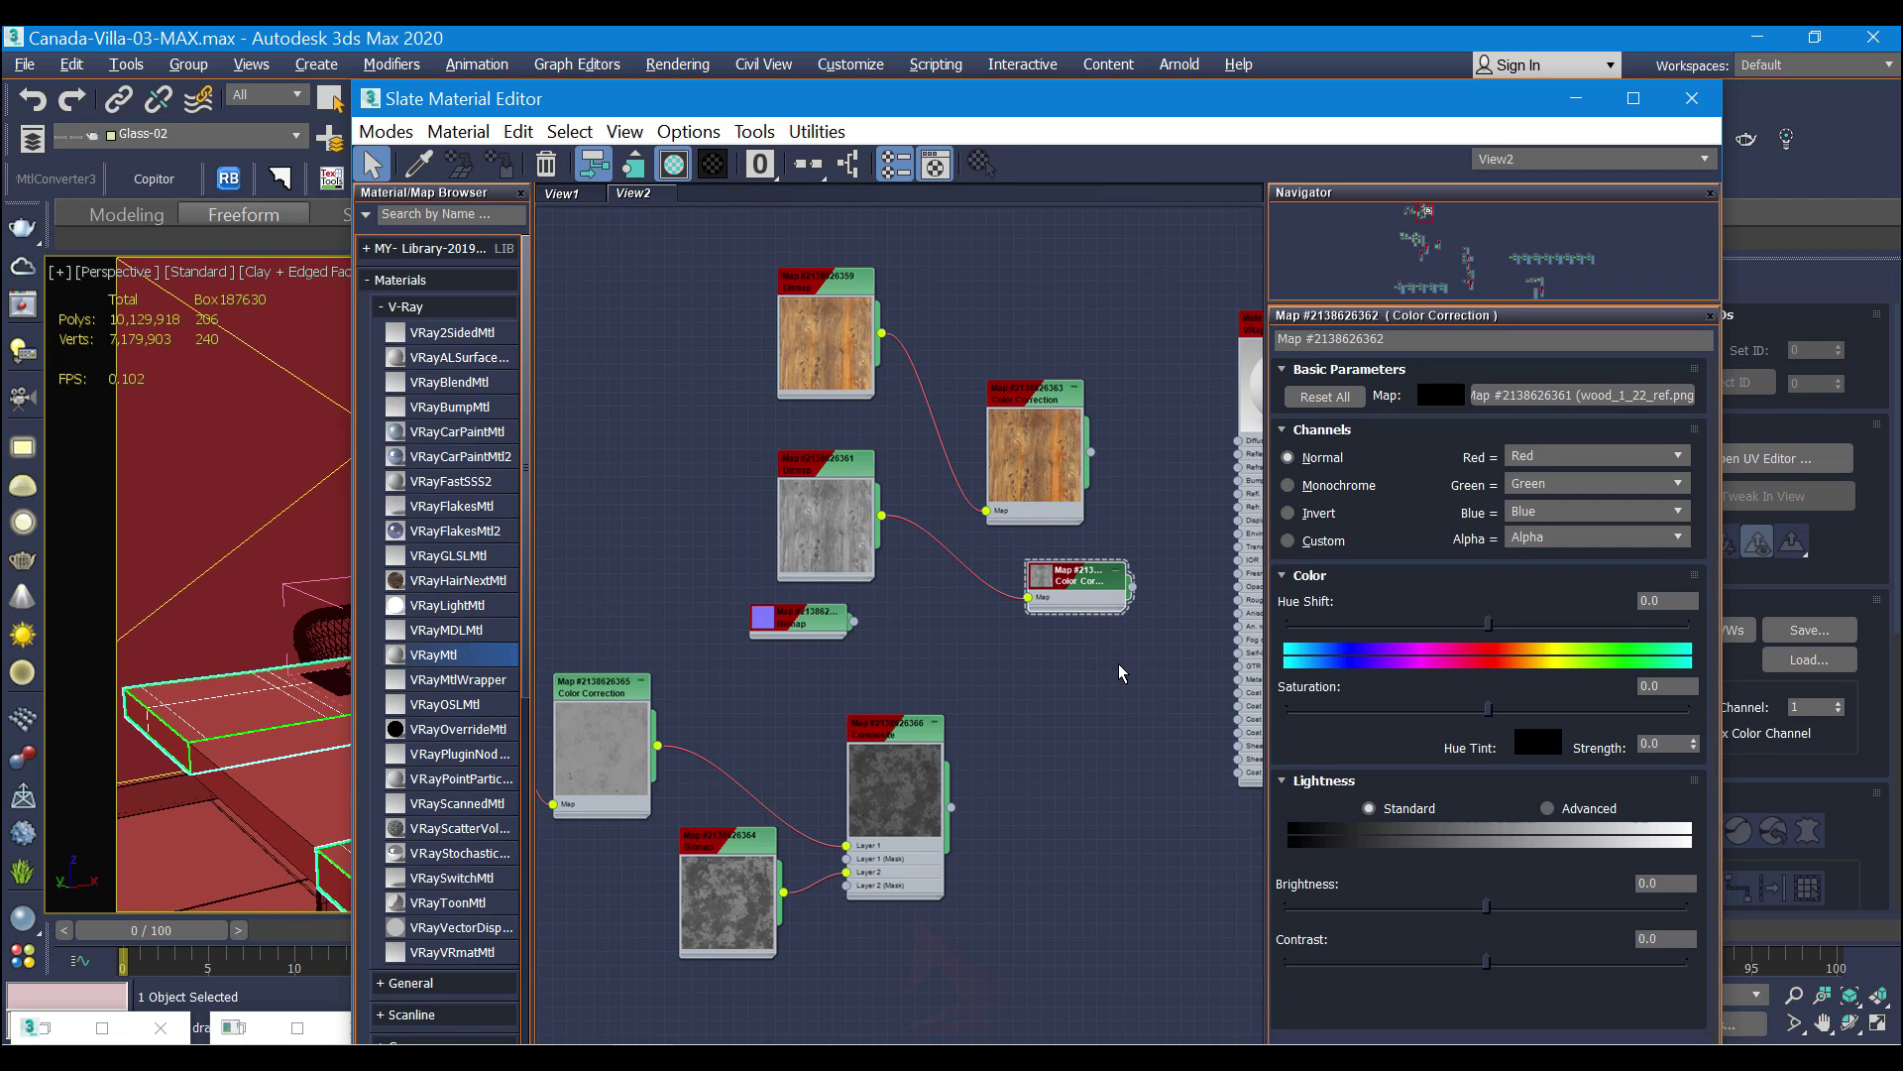
{"action": "middle_click_drag", "start_coordinate": [1114, 647], "coordinate": [1077, 590]}
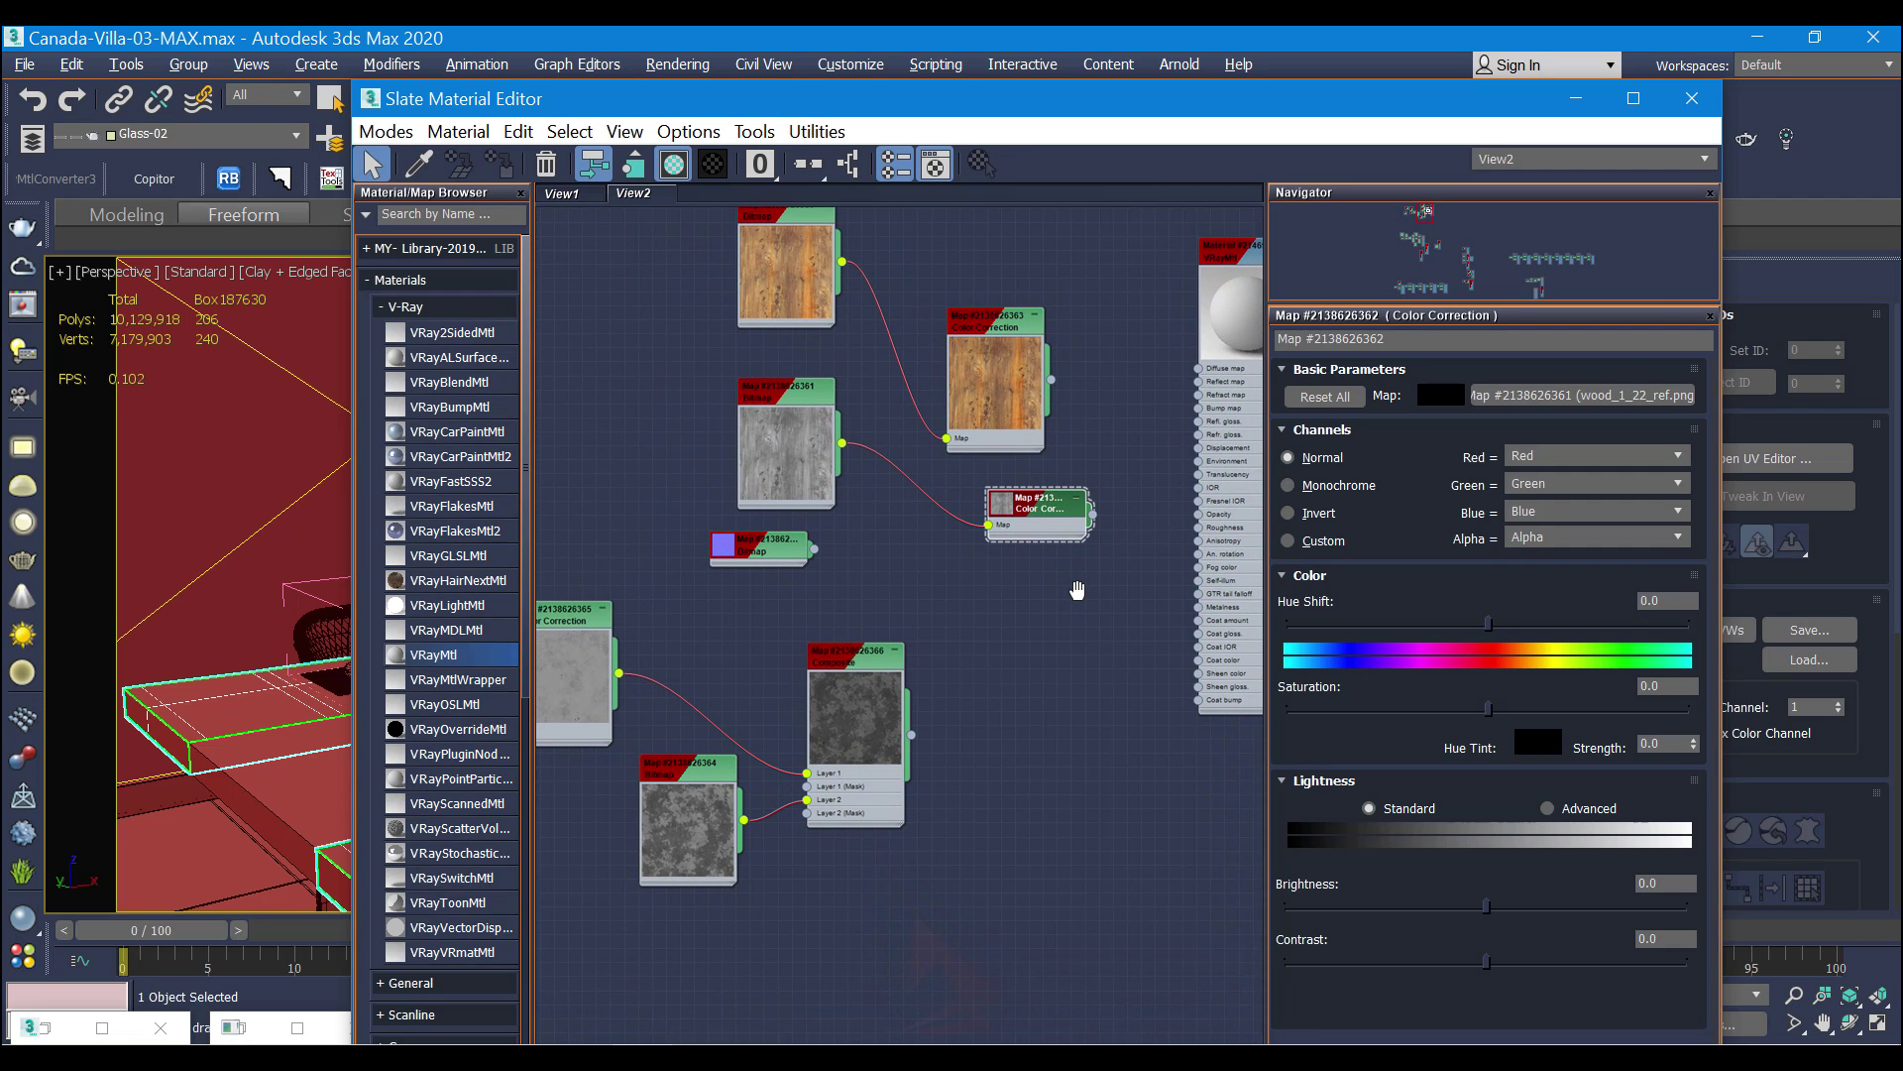
{"action": "left_click", "coordinate": [1548, 808]}
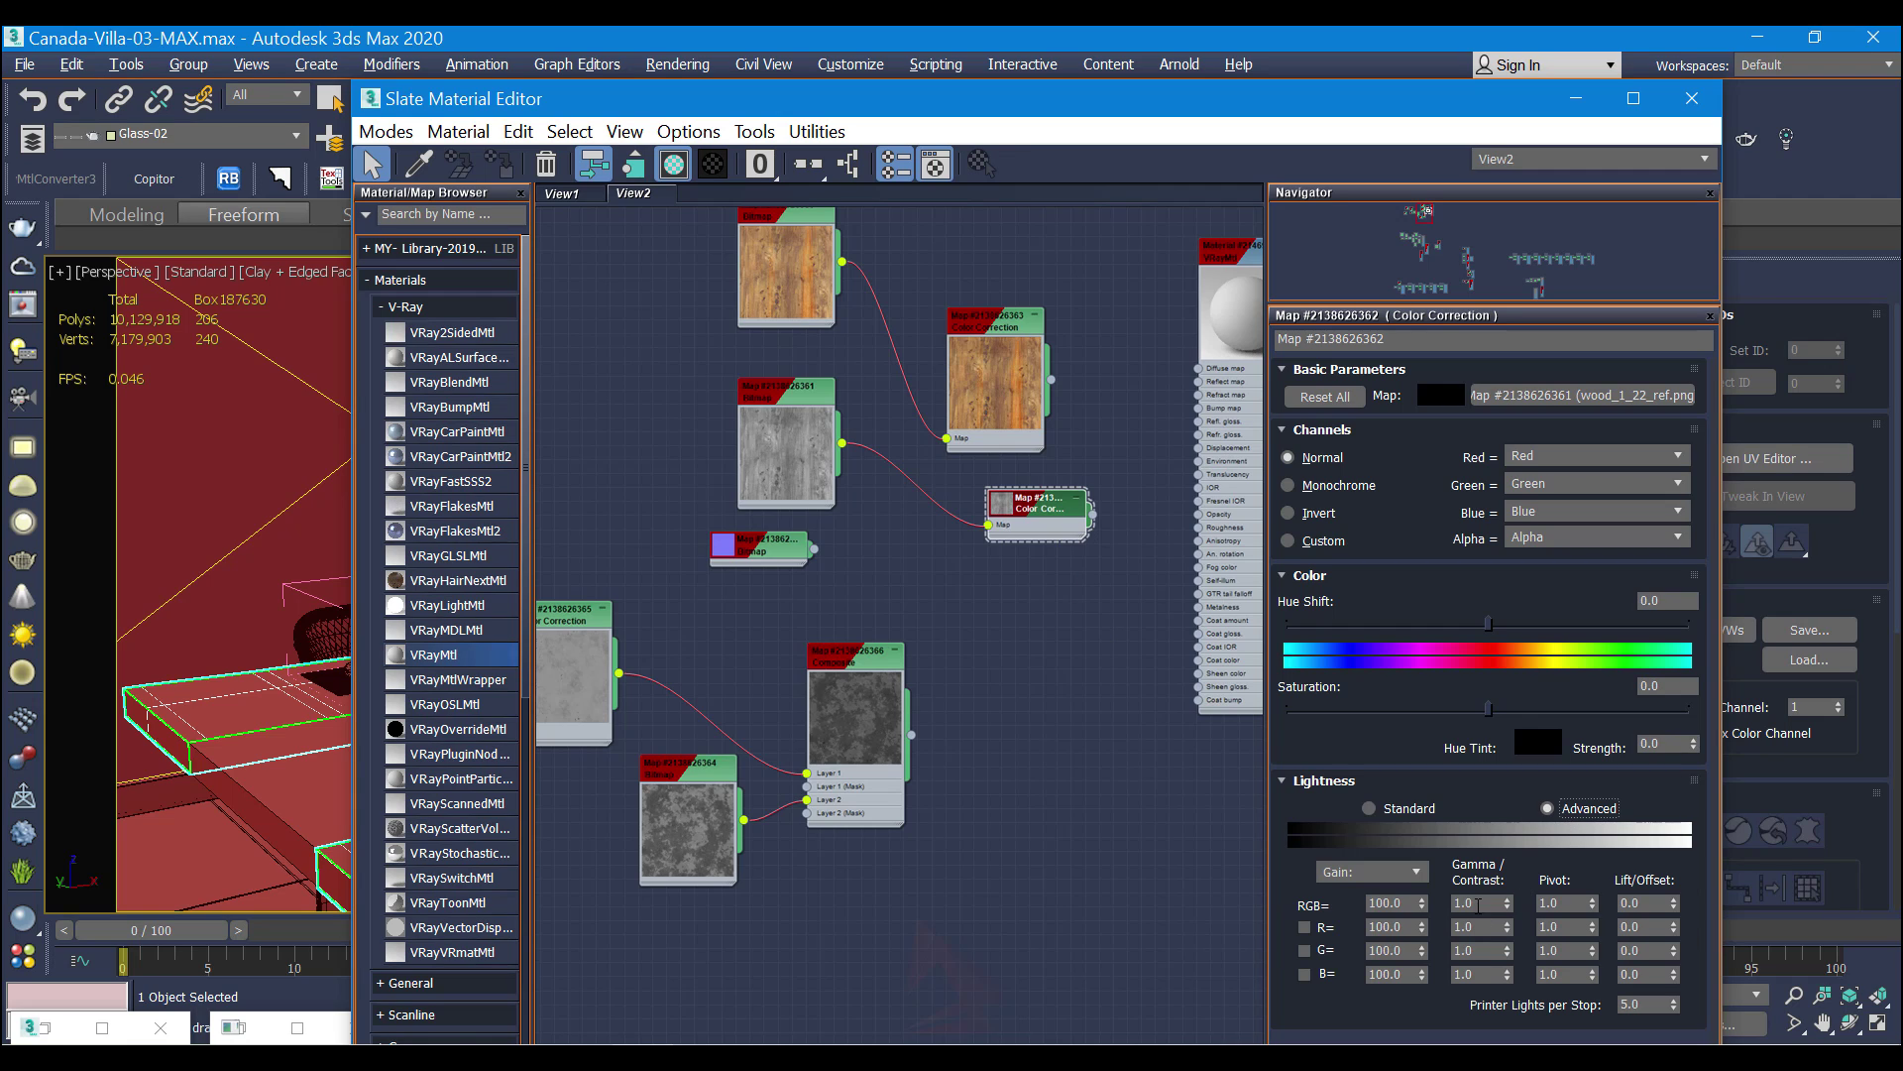
{"action": "left_click", "coordinate": [1469, 904]}
{"action": "double_click", "coordinate": [1464, 903]}
Step: Wire the wood Color Correction to the VRayMtl's Diffuse and the grey one to Reflect as an instance
{"action": "middle_click_drag", "start_coordinate": [1046, 377], "coordinate": [847, 550]}
{"action": "left_click_drag", "start_coordinate": [848, 550], "coordinate": [967, 548]}
{"action": "middle_click_drag", "start_coordinate": [859, 632], "coordinate": [997, 546]}
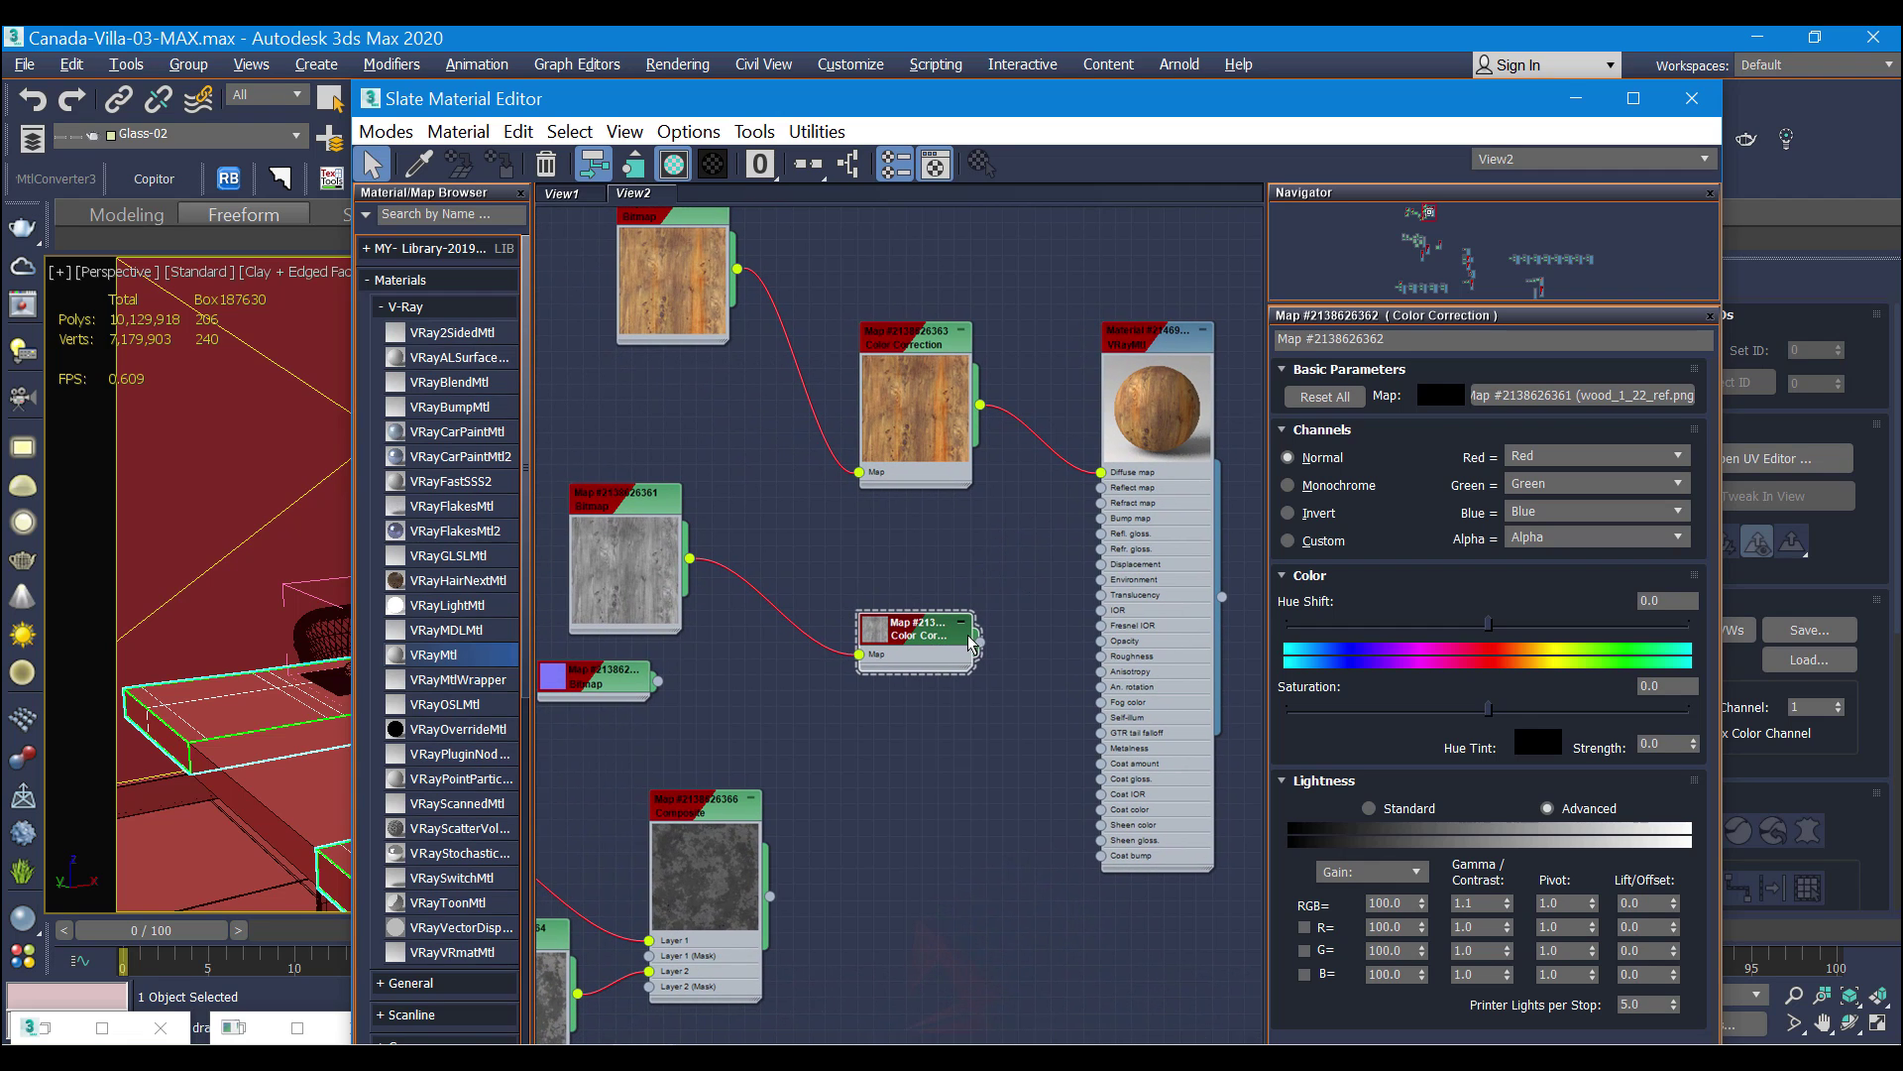
{"action": "double_click", "coordinate": [1164, 354]}
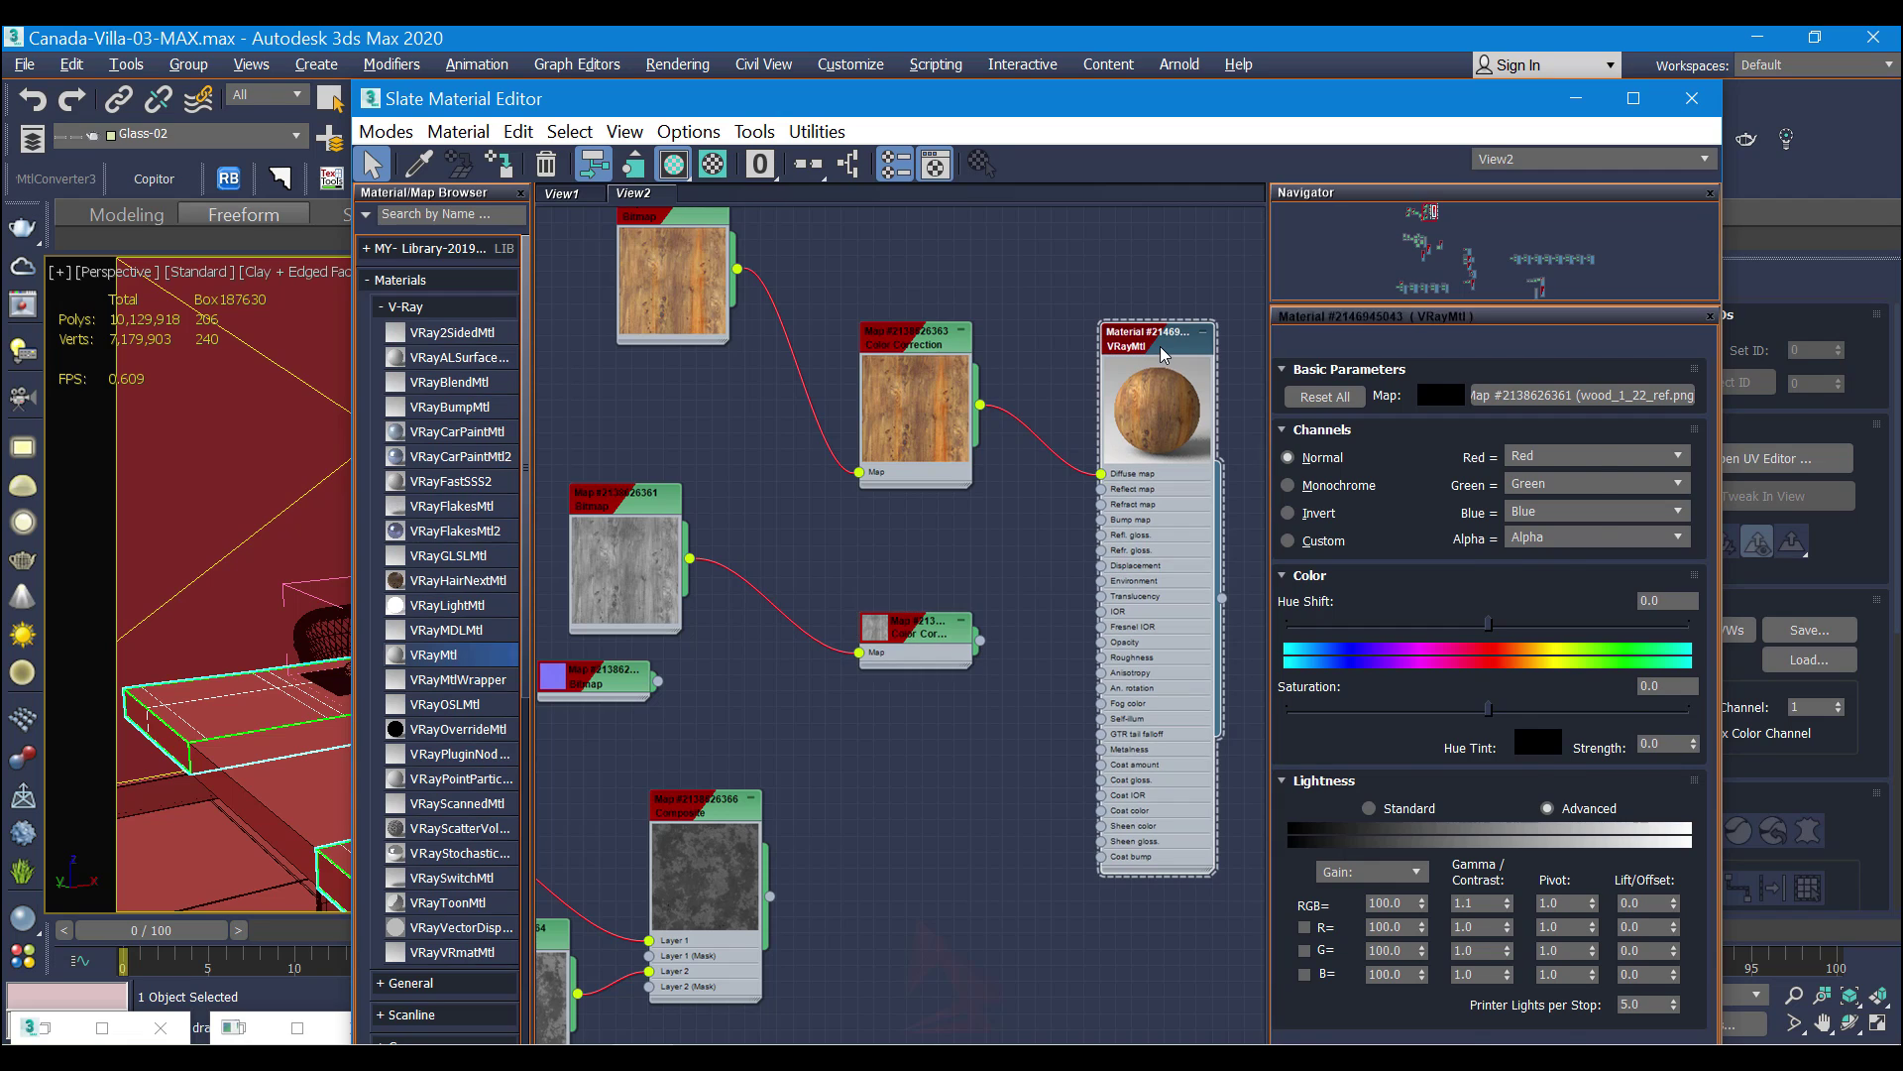
{"action": "left_click_drag", "start_coordinate": [984, 640], "coordinate": [1471, 456]}
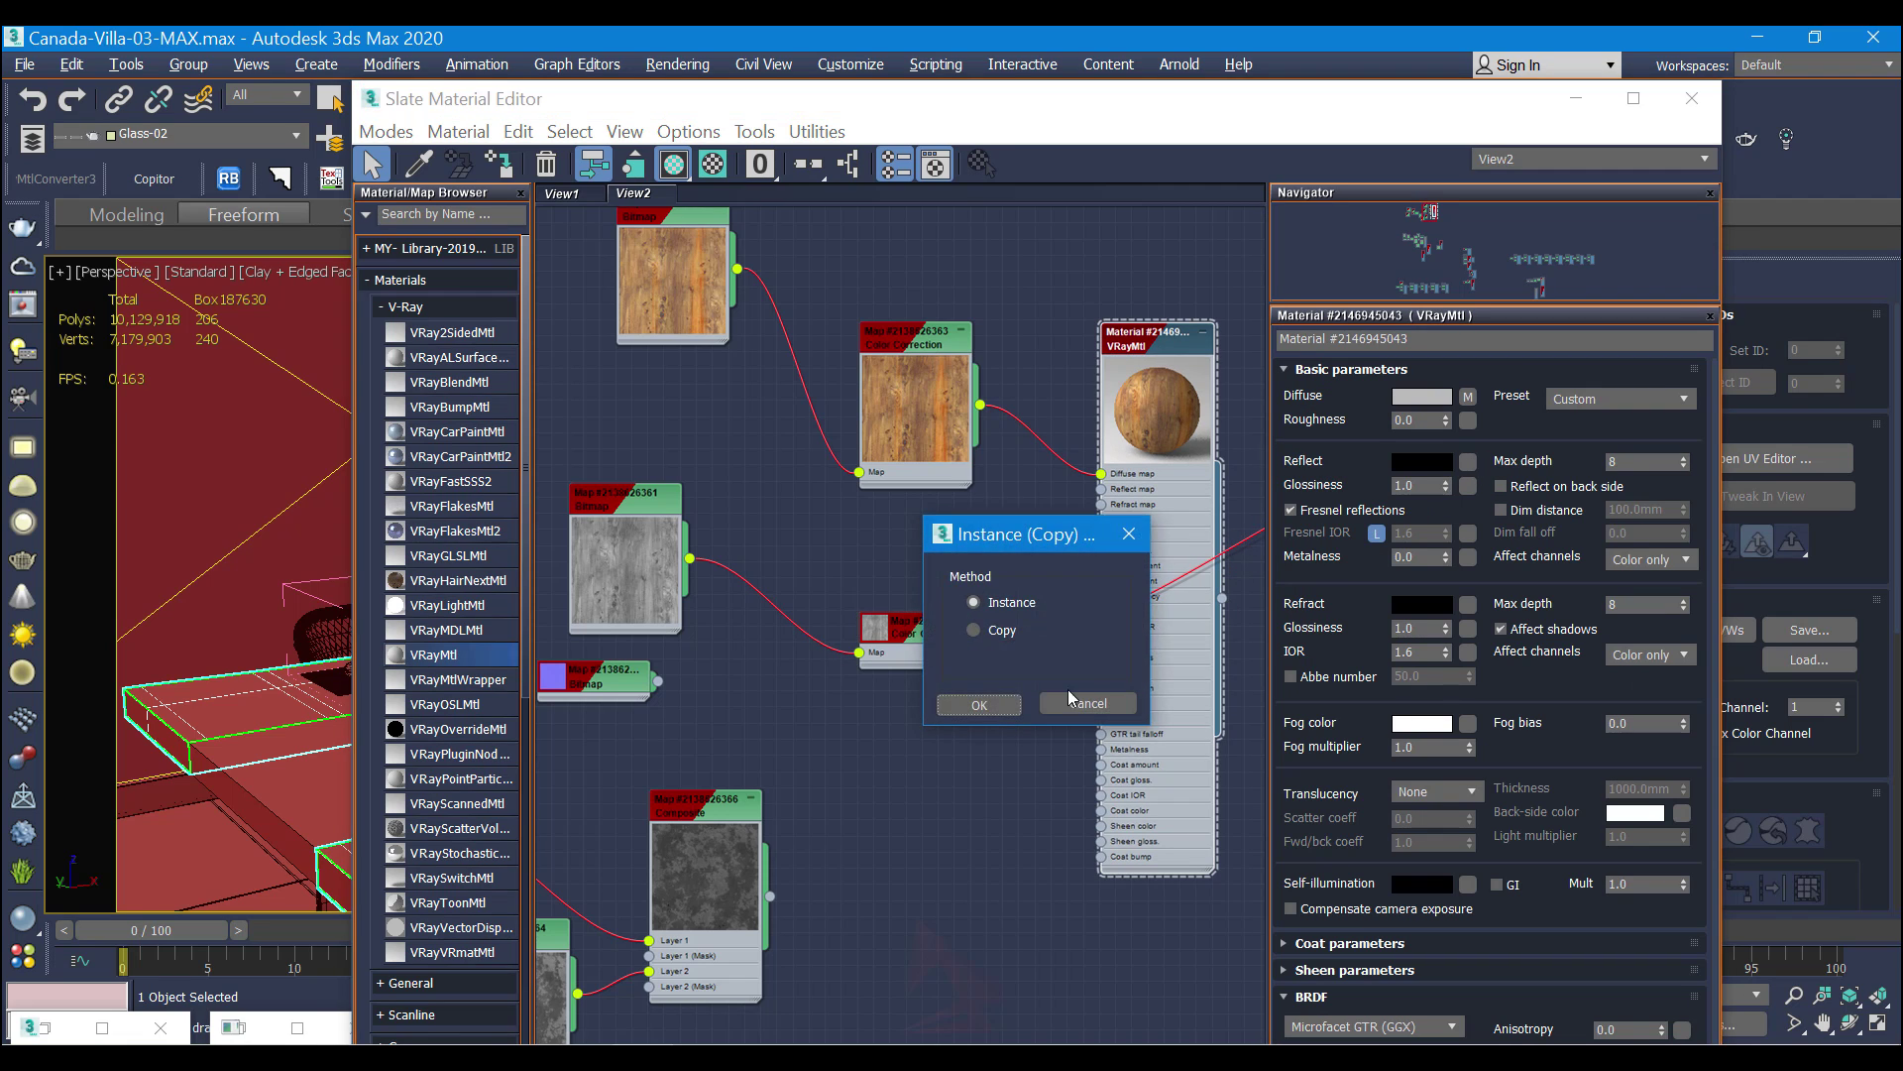
{"action": "left_click", "coordinate": [982, 701]}
{"action": "middle_click_drag", "start_coordinate": [984, 708], "coordinate": [983, 660]}
{"action": "left_click_drag", "start_coordinate": [737, 611], "coordinate": [851, 624]}
{"action": "middle_click_drag", "start_coordinate": [852, 625], "coordinate": [842, 537]}
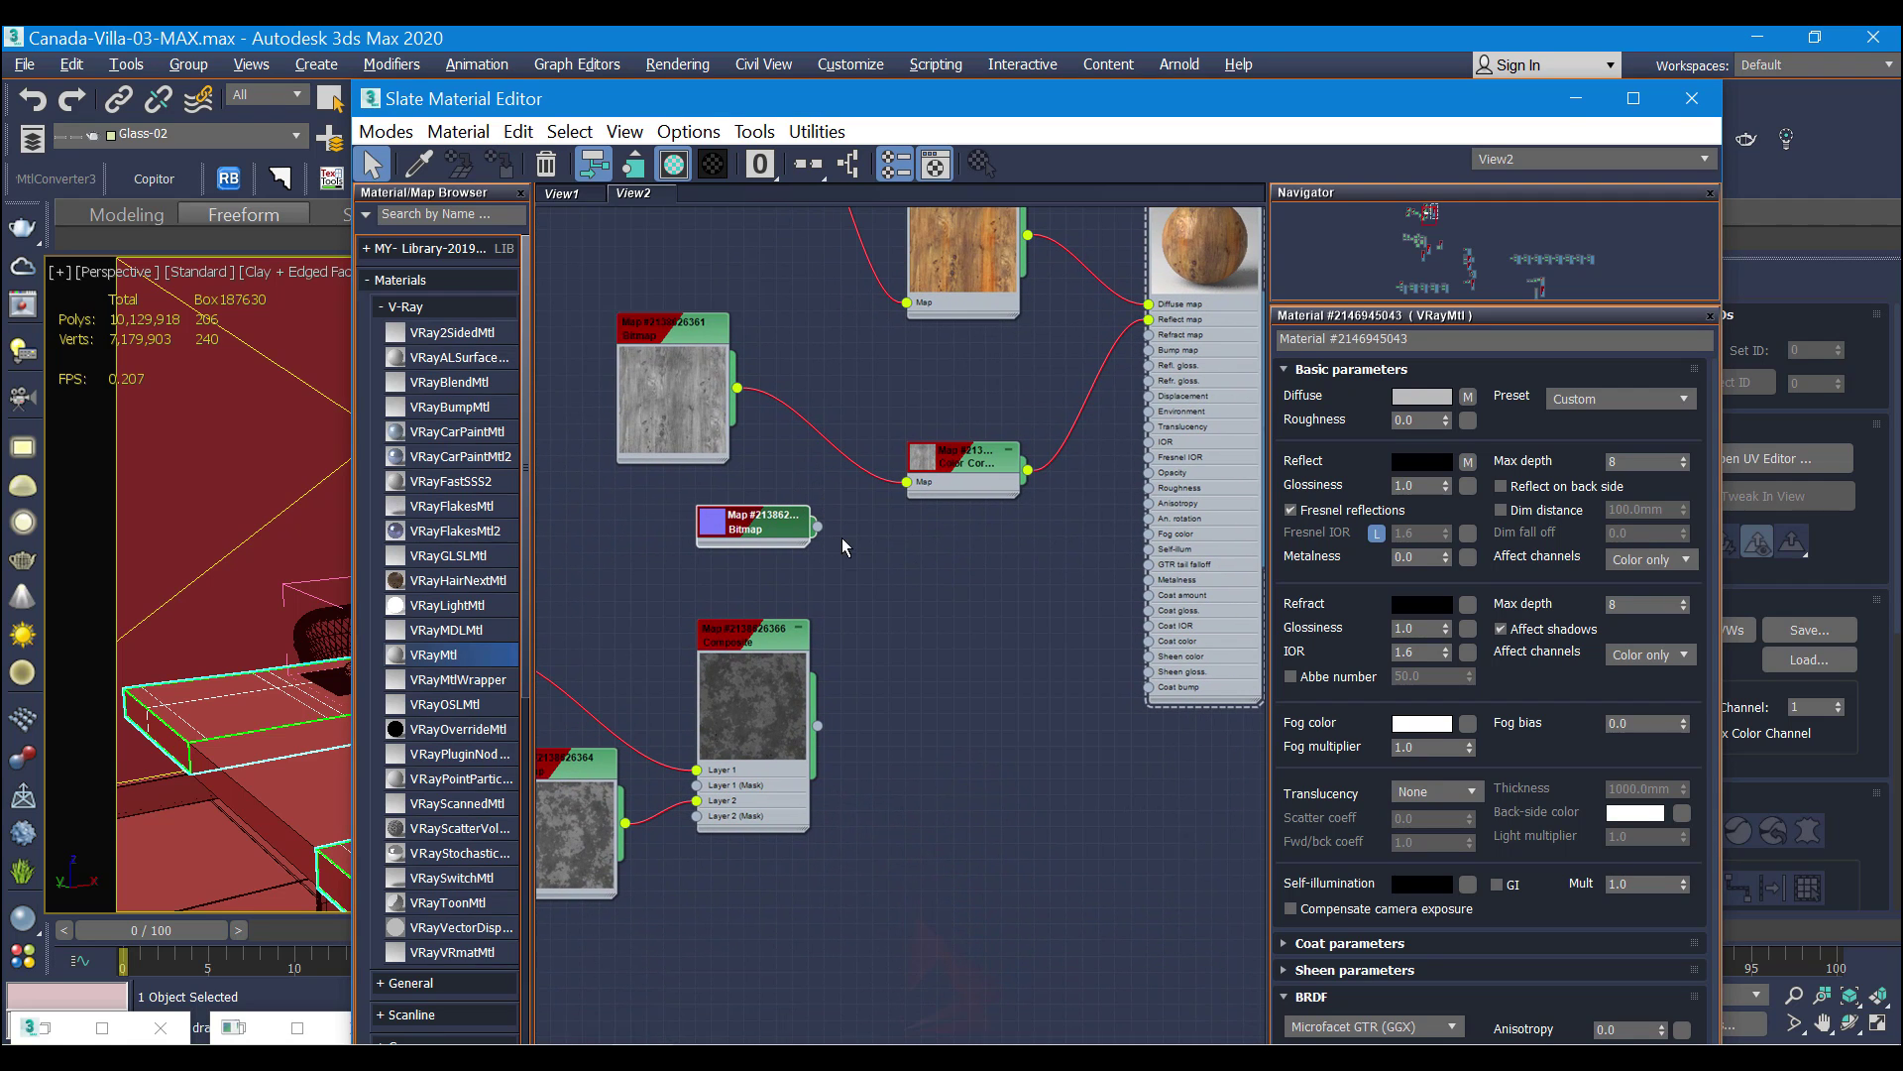
Step: Add a VRayNormalMap node fed by the Bitmap and connect it to the material's Bump map
{"action": "right_click", "coordinate": [936, 592]}
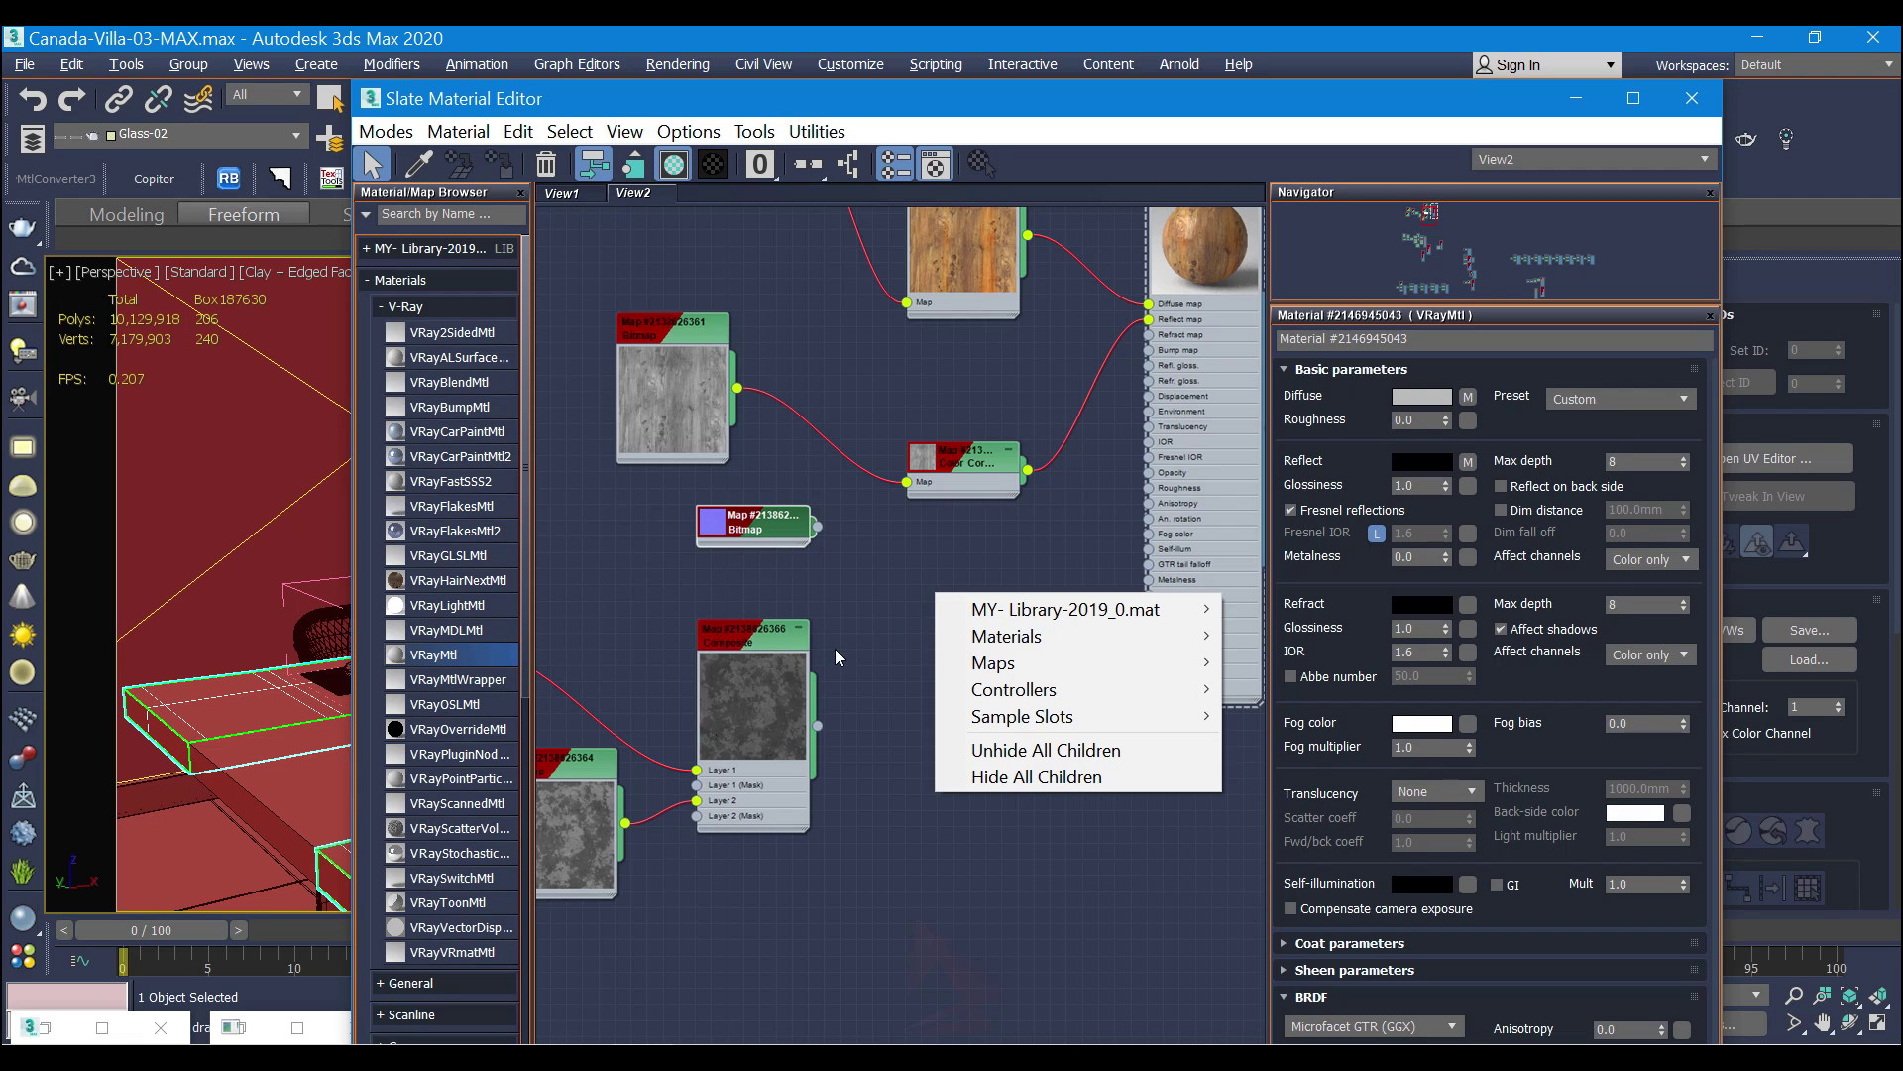
{"action": "mouse_move", "coordinate": [989, 669]}
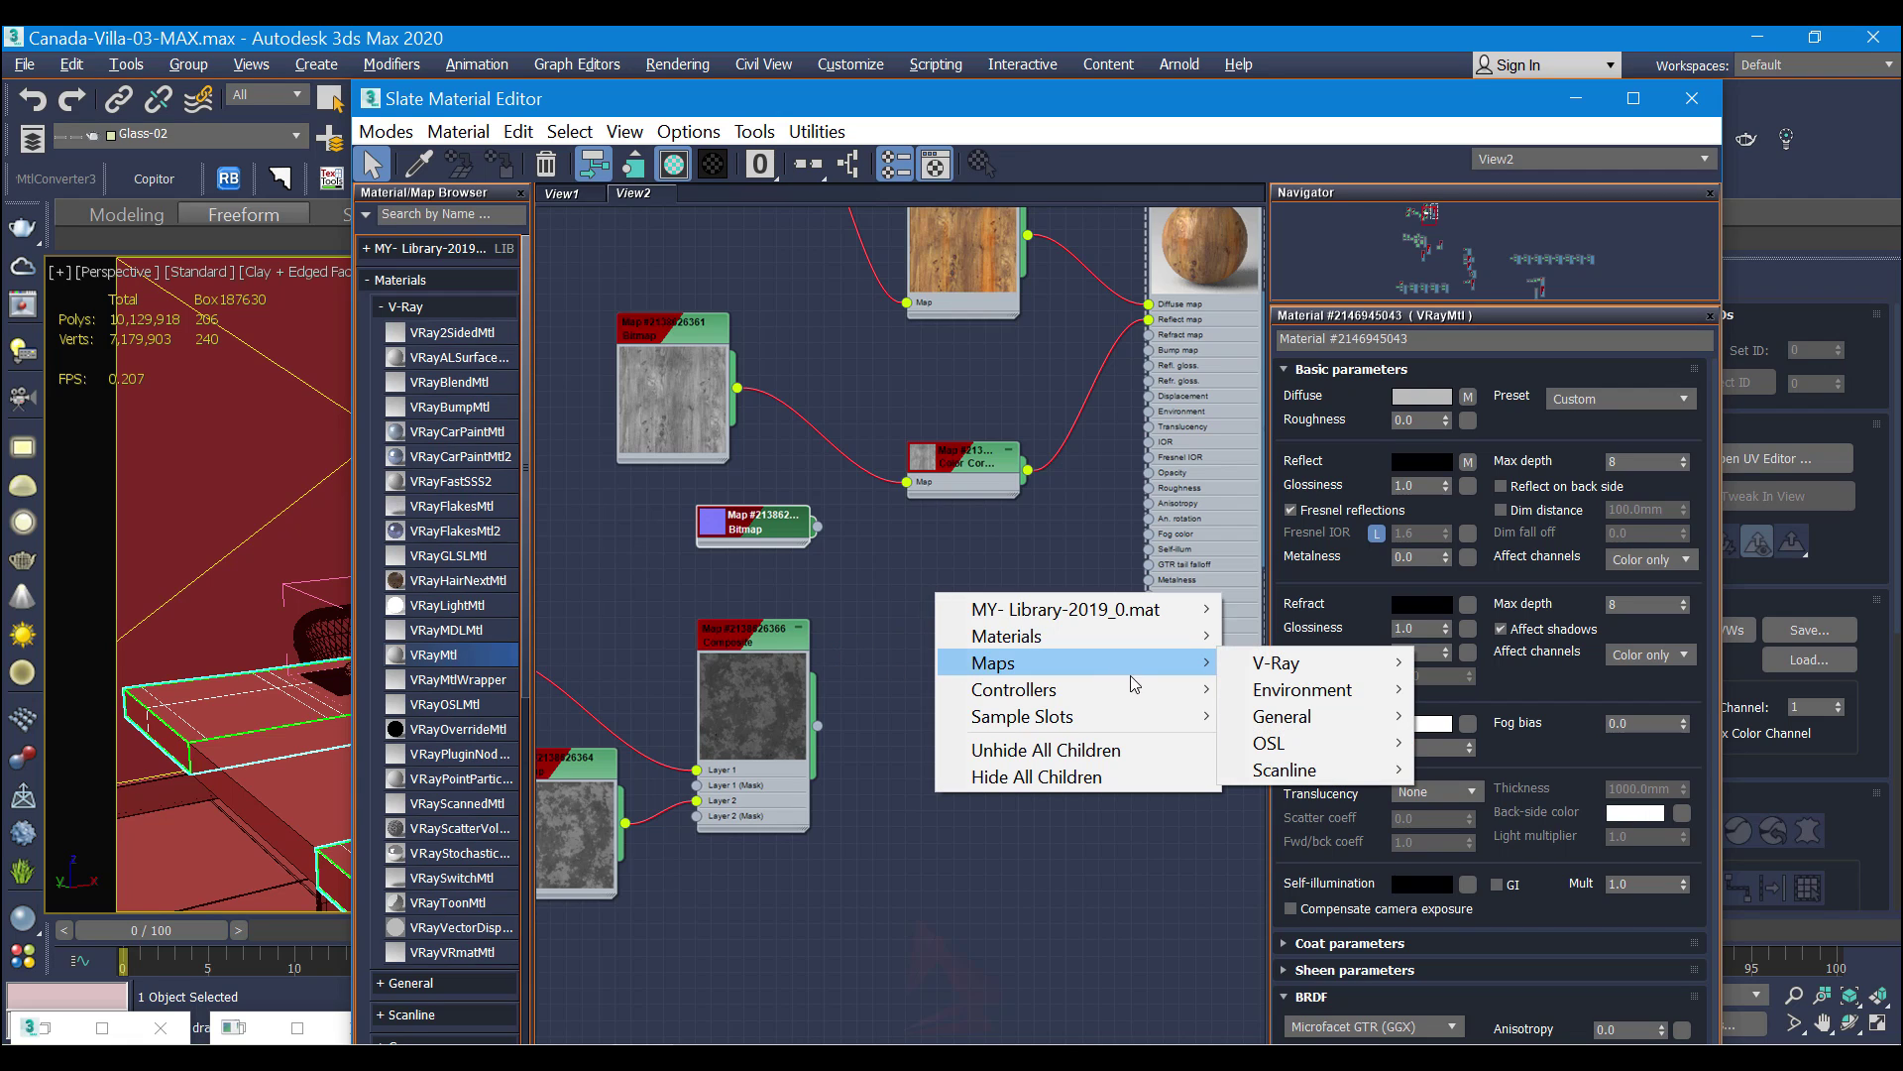
{"action": "mouse_move", "coordinate": [1334, 669]}
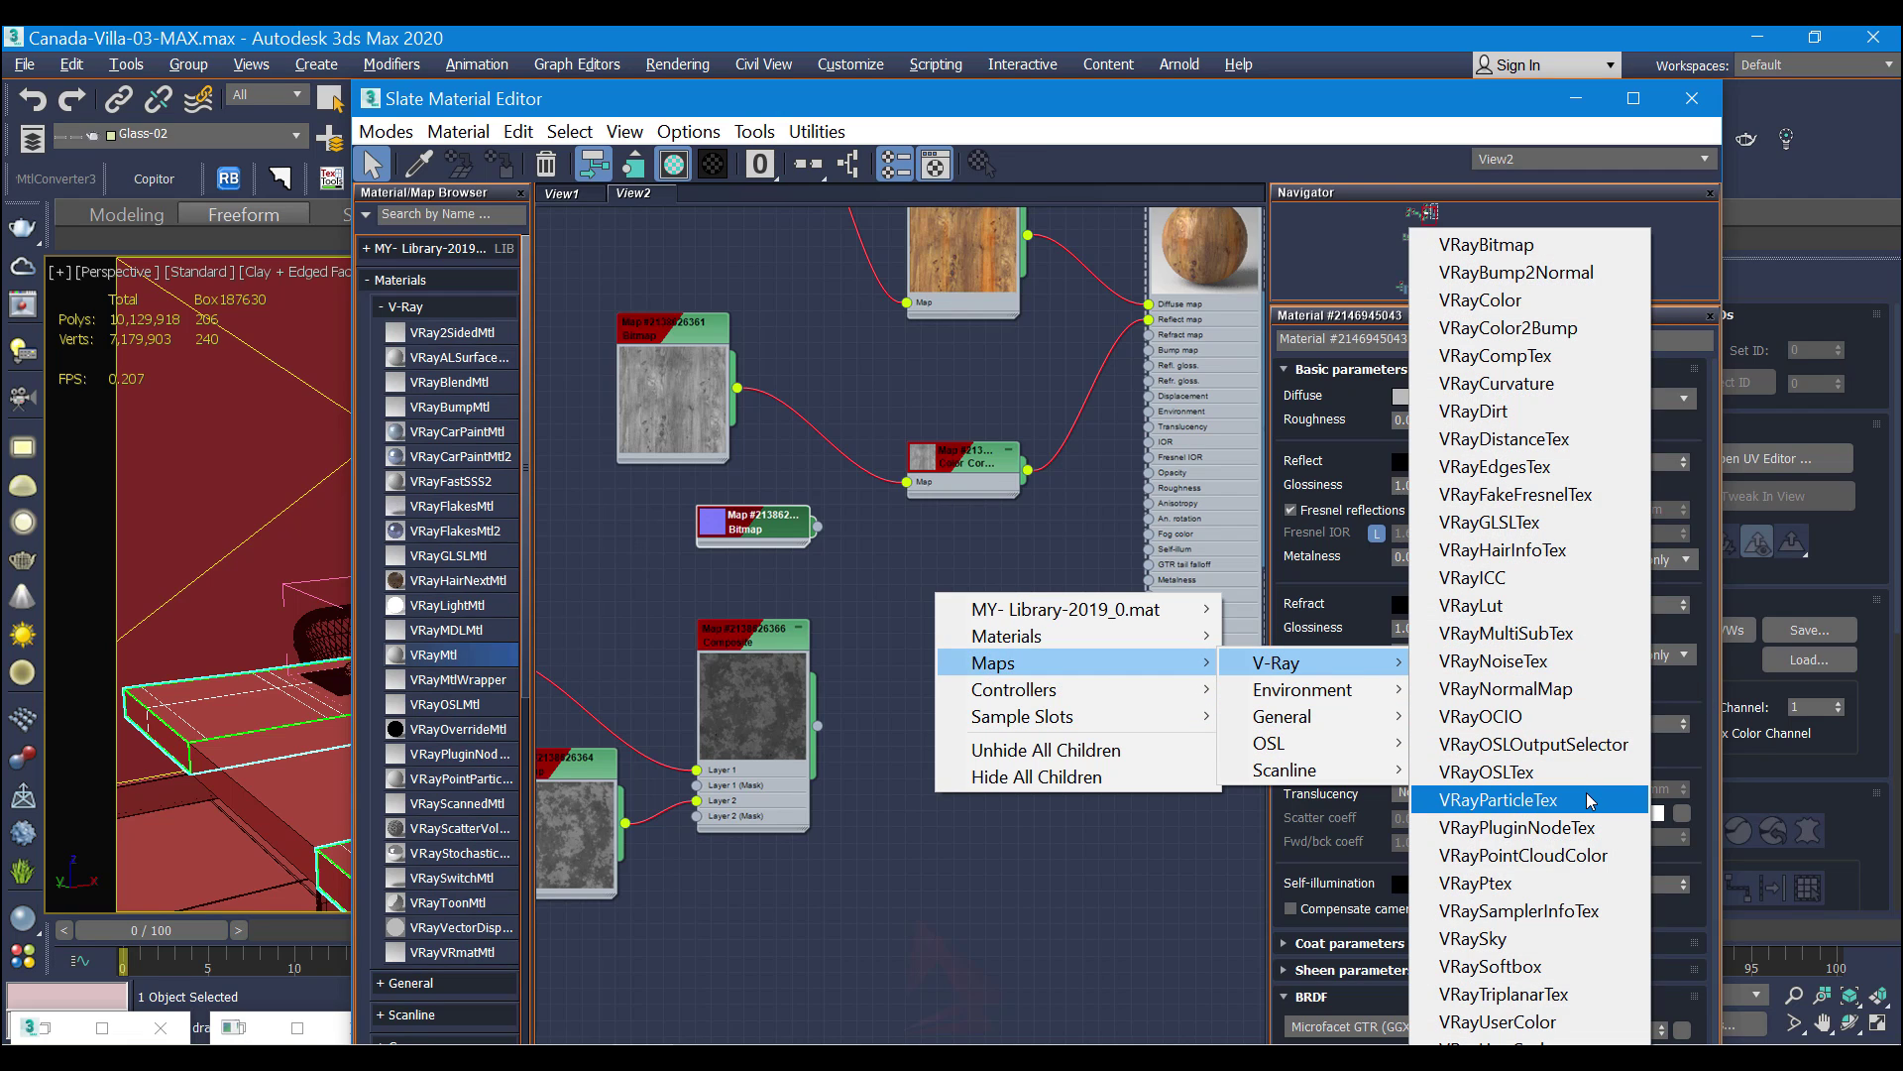
{"action": "left_click", "coordinate": [1536, 694]}
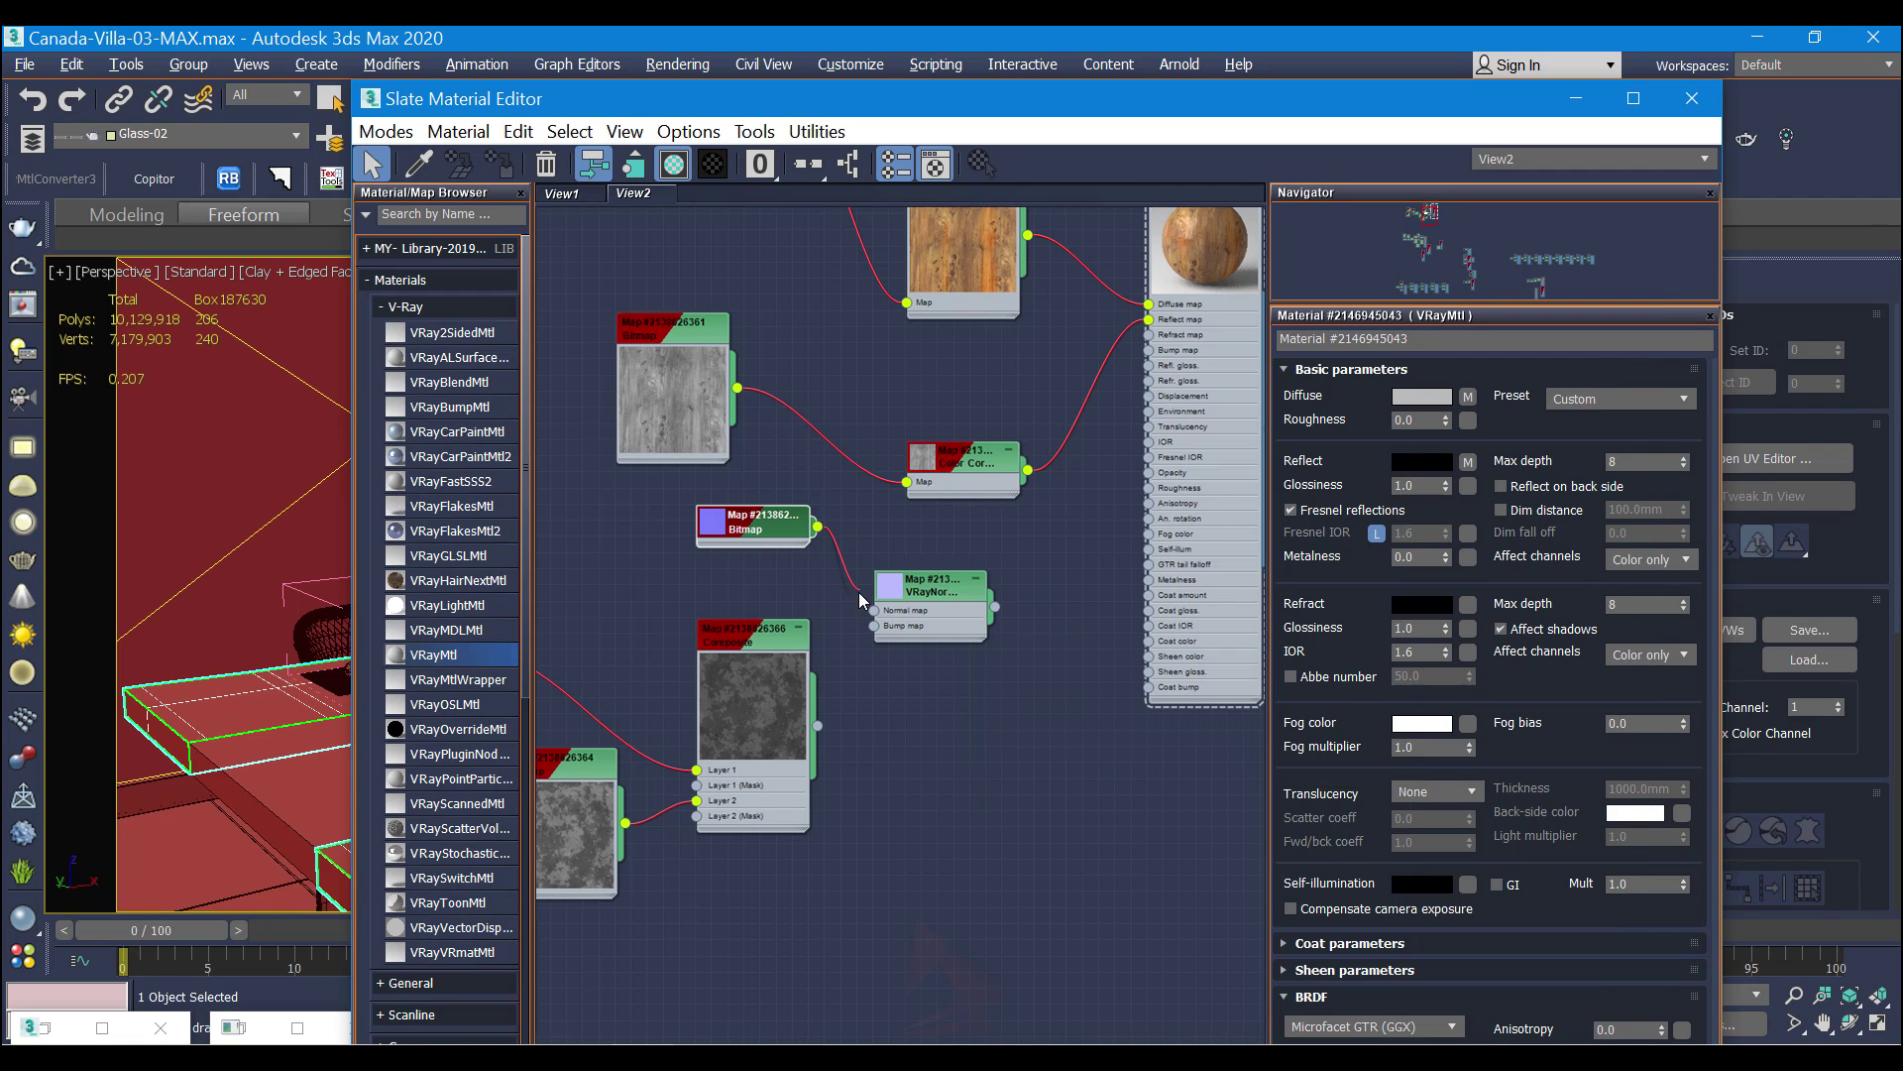
{"action": "left_click_drag", "start_coordinate": [872, 615], "coordinate": [873, 610]}
{"action": "left_click_drag", "start_coordinate": [1033, 559], "coordinate": [1148, 350]}
Step: Wire the Composite map into the VRayMtl's Reflect Glossiness slot as an instance
{"action": "middle_click_drag", "start_coordinate": [1094, 445], "coordinate": [1045, 337]}
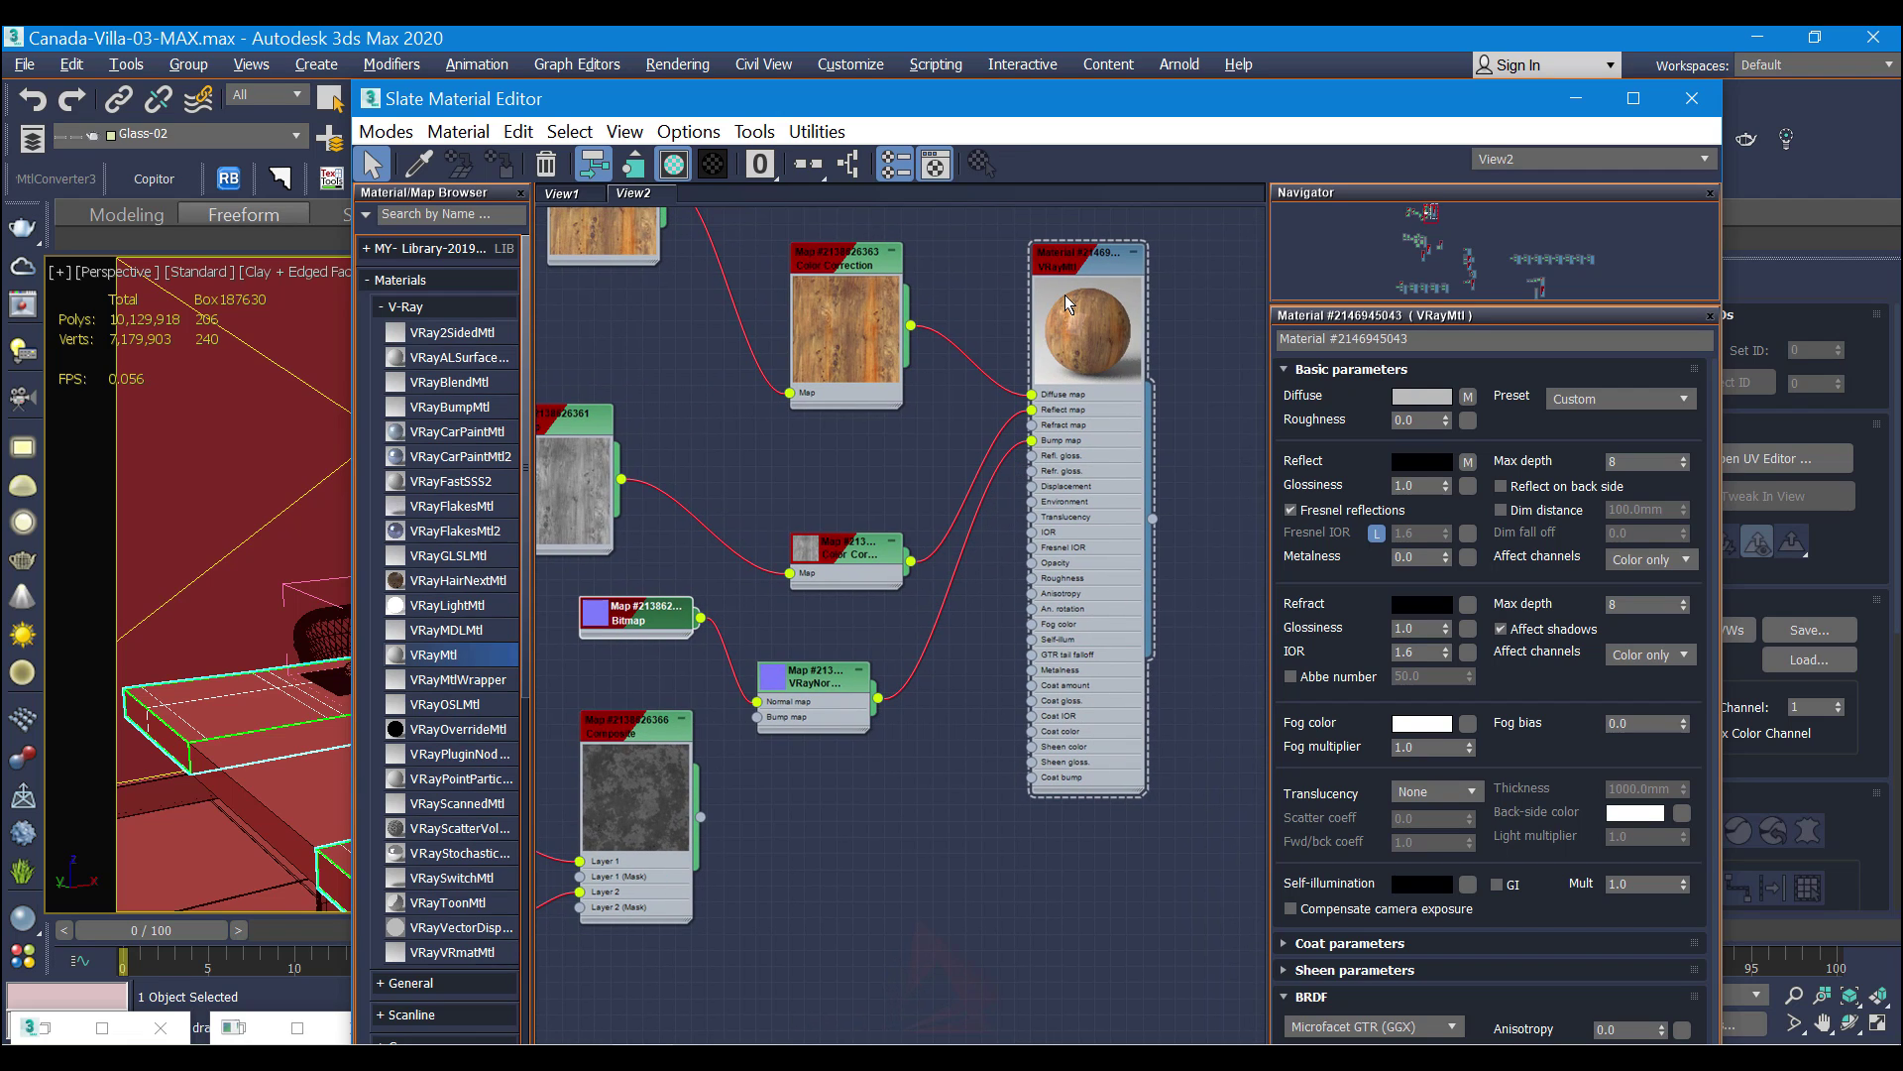
{"action": "middle_click_drag", "start_coordinate": [894, 651], "coordinate": [1023, 646]}
{"action": "double_click", "coordinate": [785, 694]}
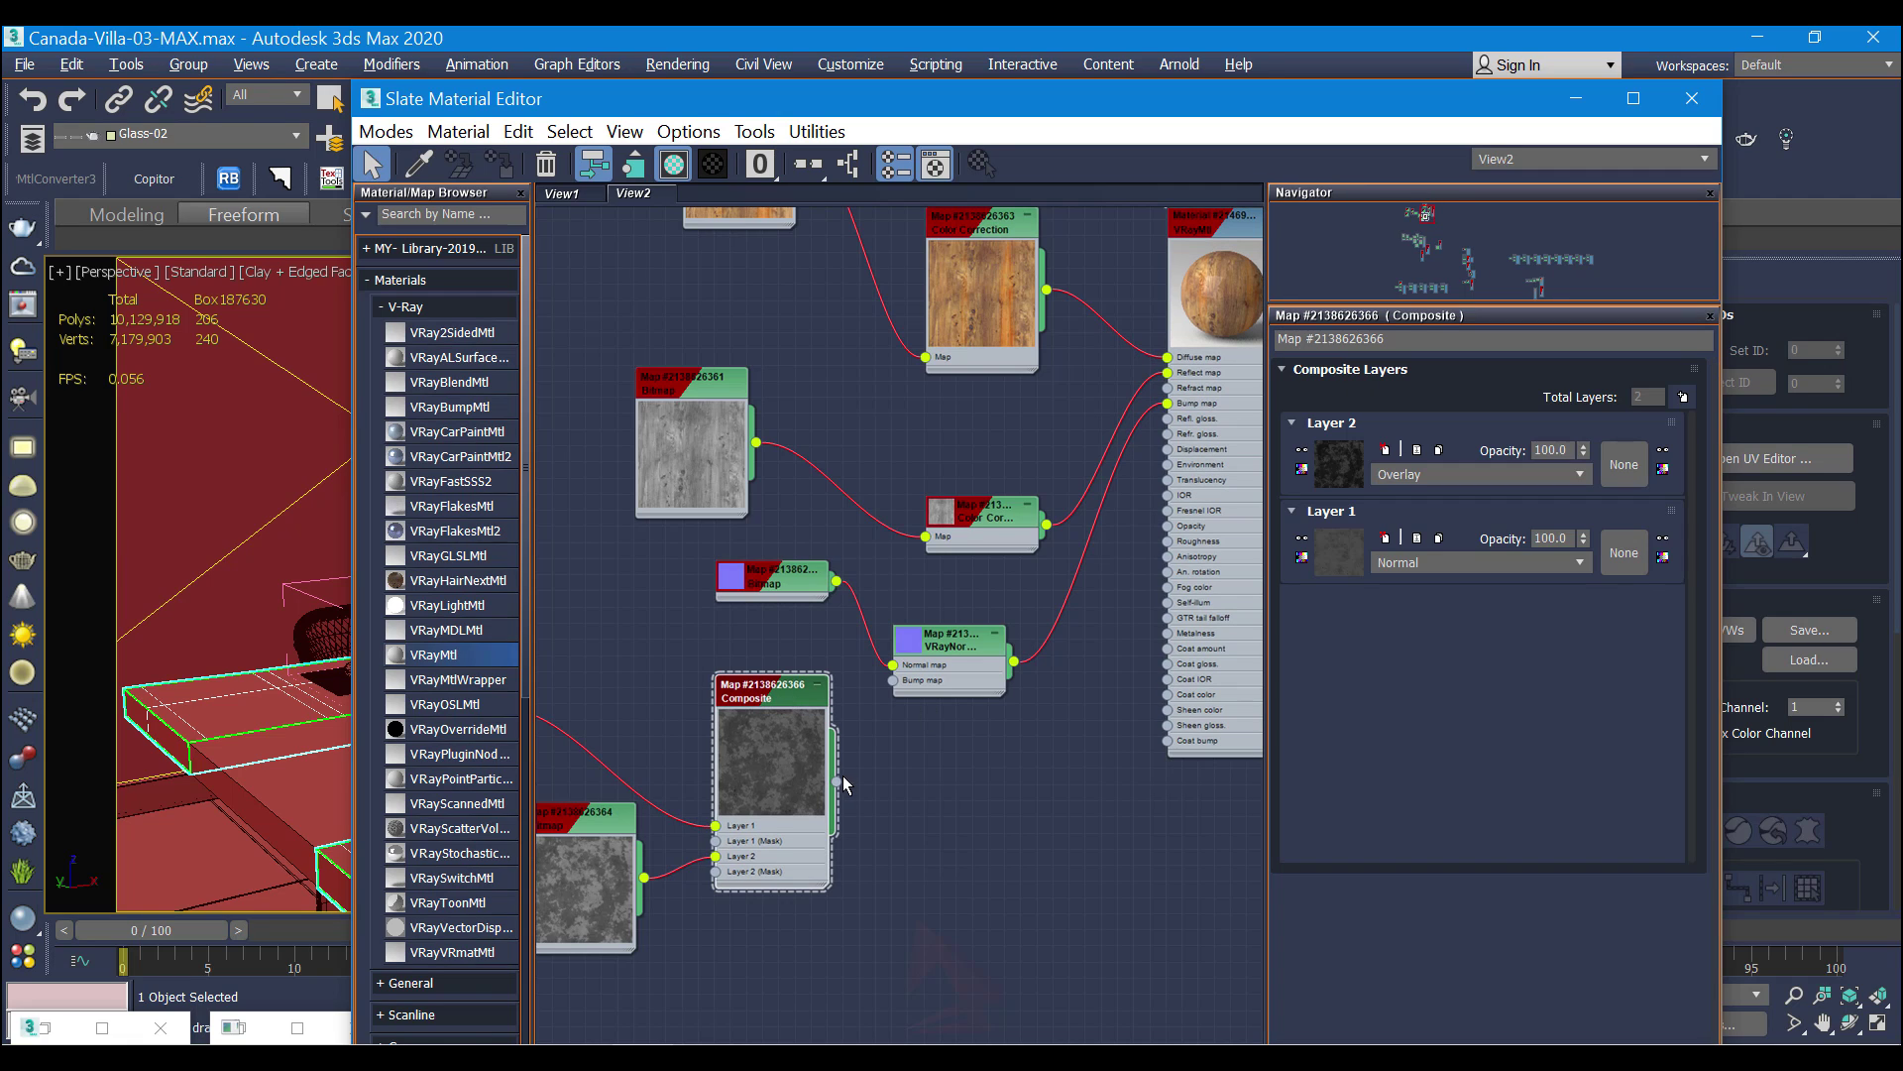
{"action": "double_click", "coordinate": [1206, 230]}
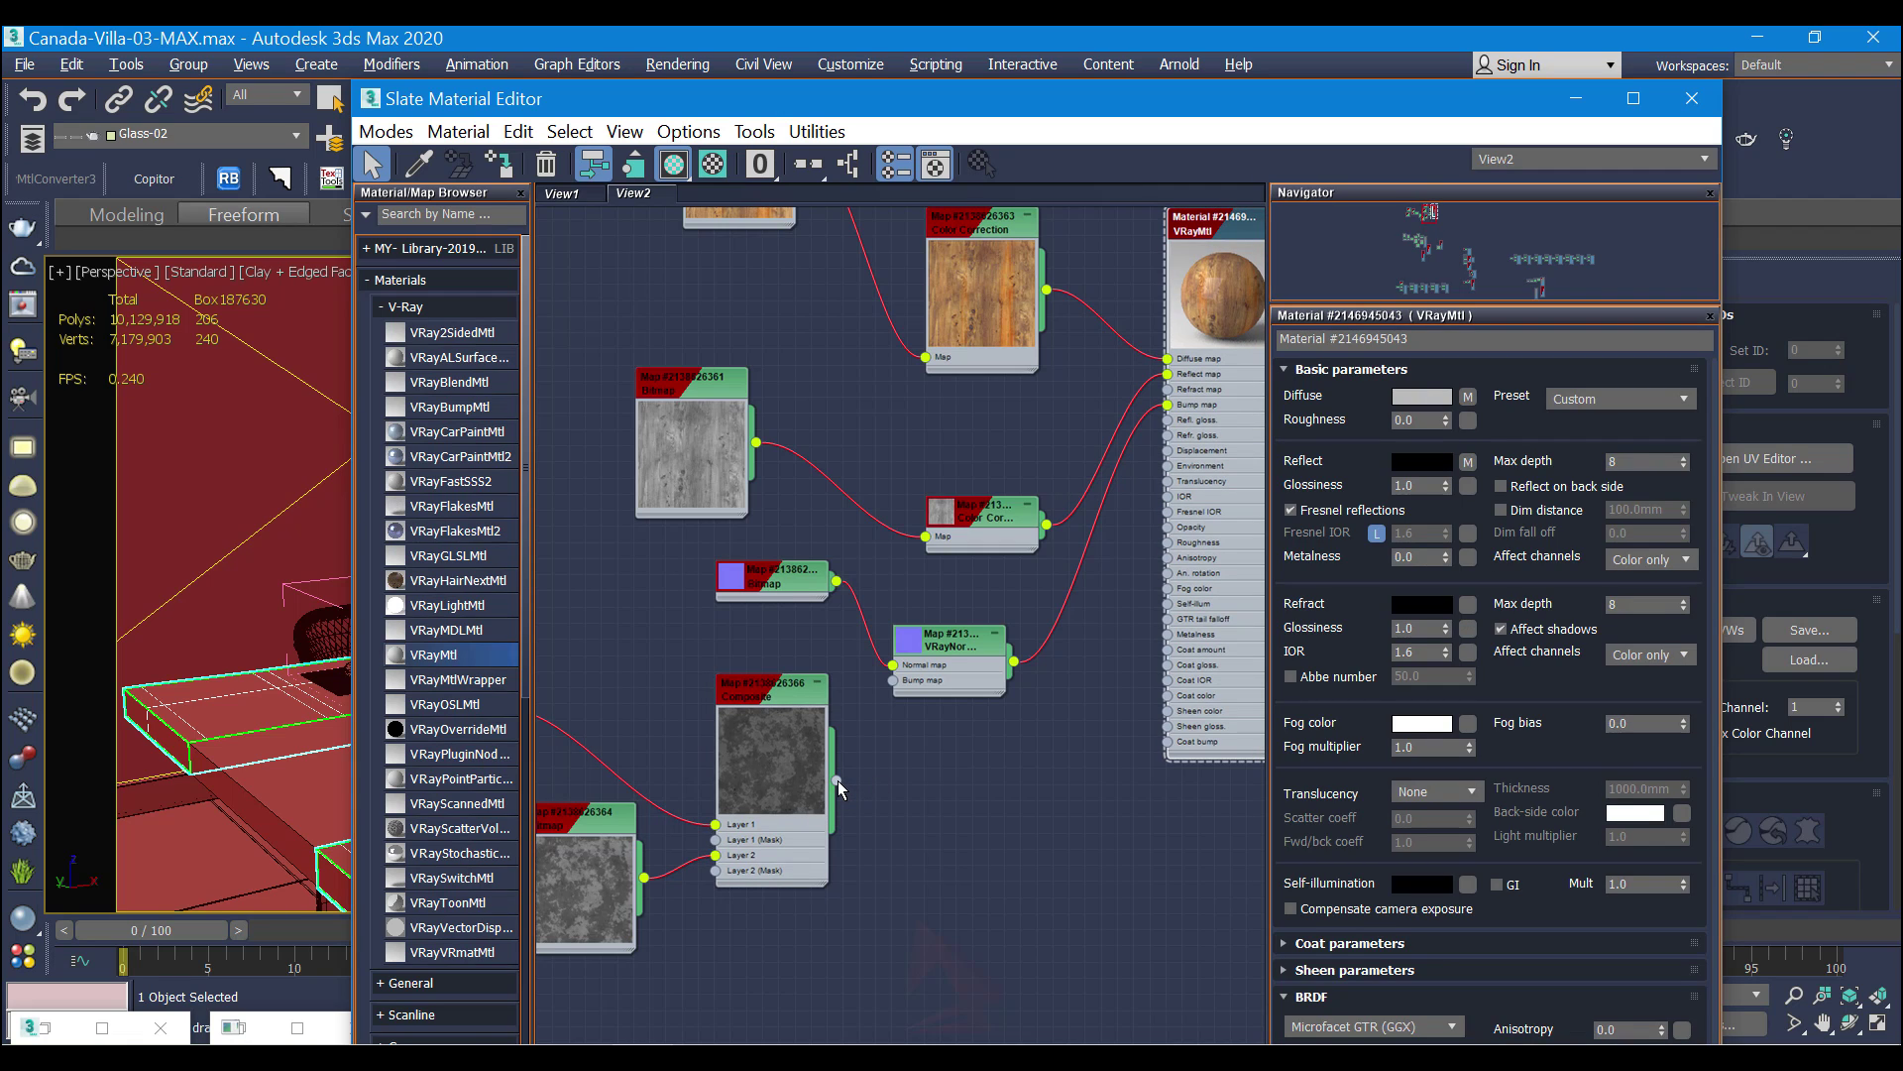
{"action": "left_click_drag", "start_coordinate": [837, 781], "coordinate": [1470, 487]}
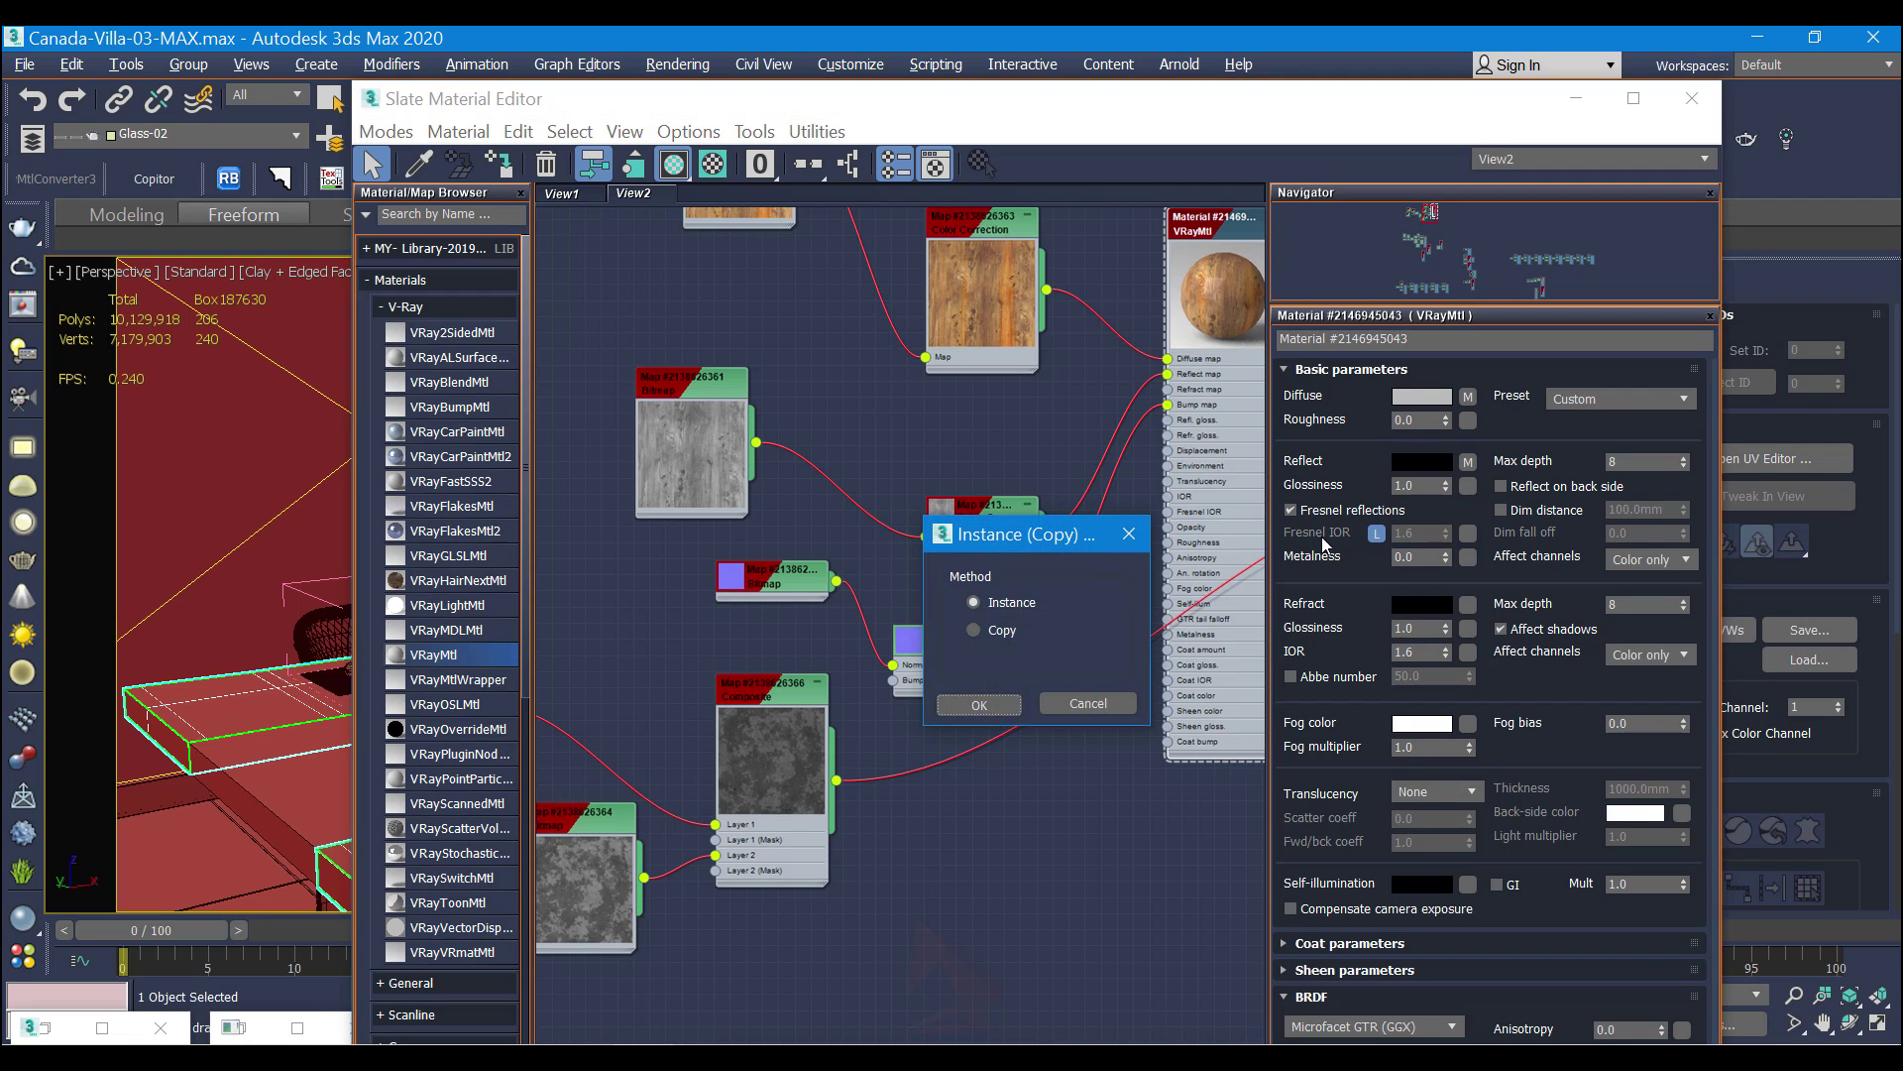
{"action": "left_click", "coordinate": [980, 705]}
{"action": "middle_click_drag", "start_coordinate": [1111, 795], "coordinate": [930, 794]}
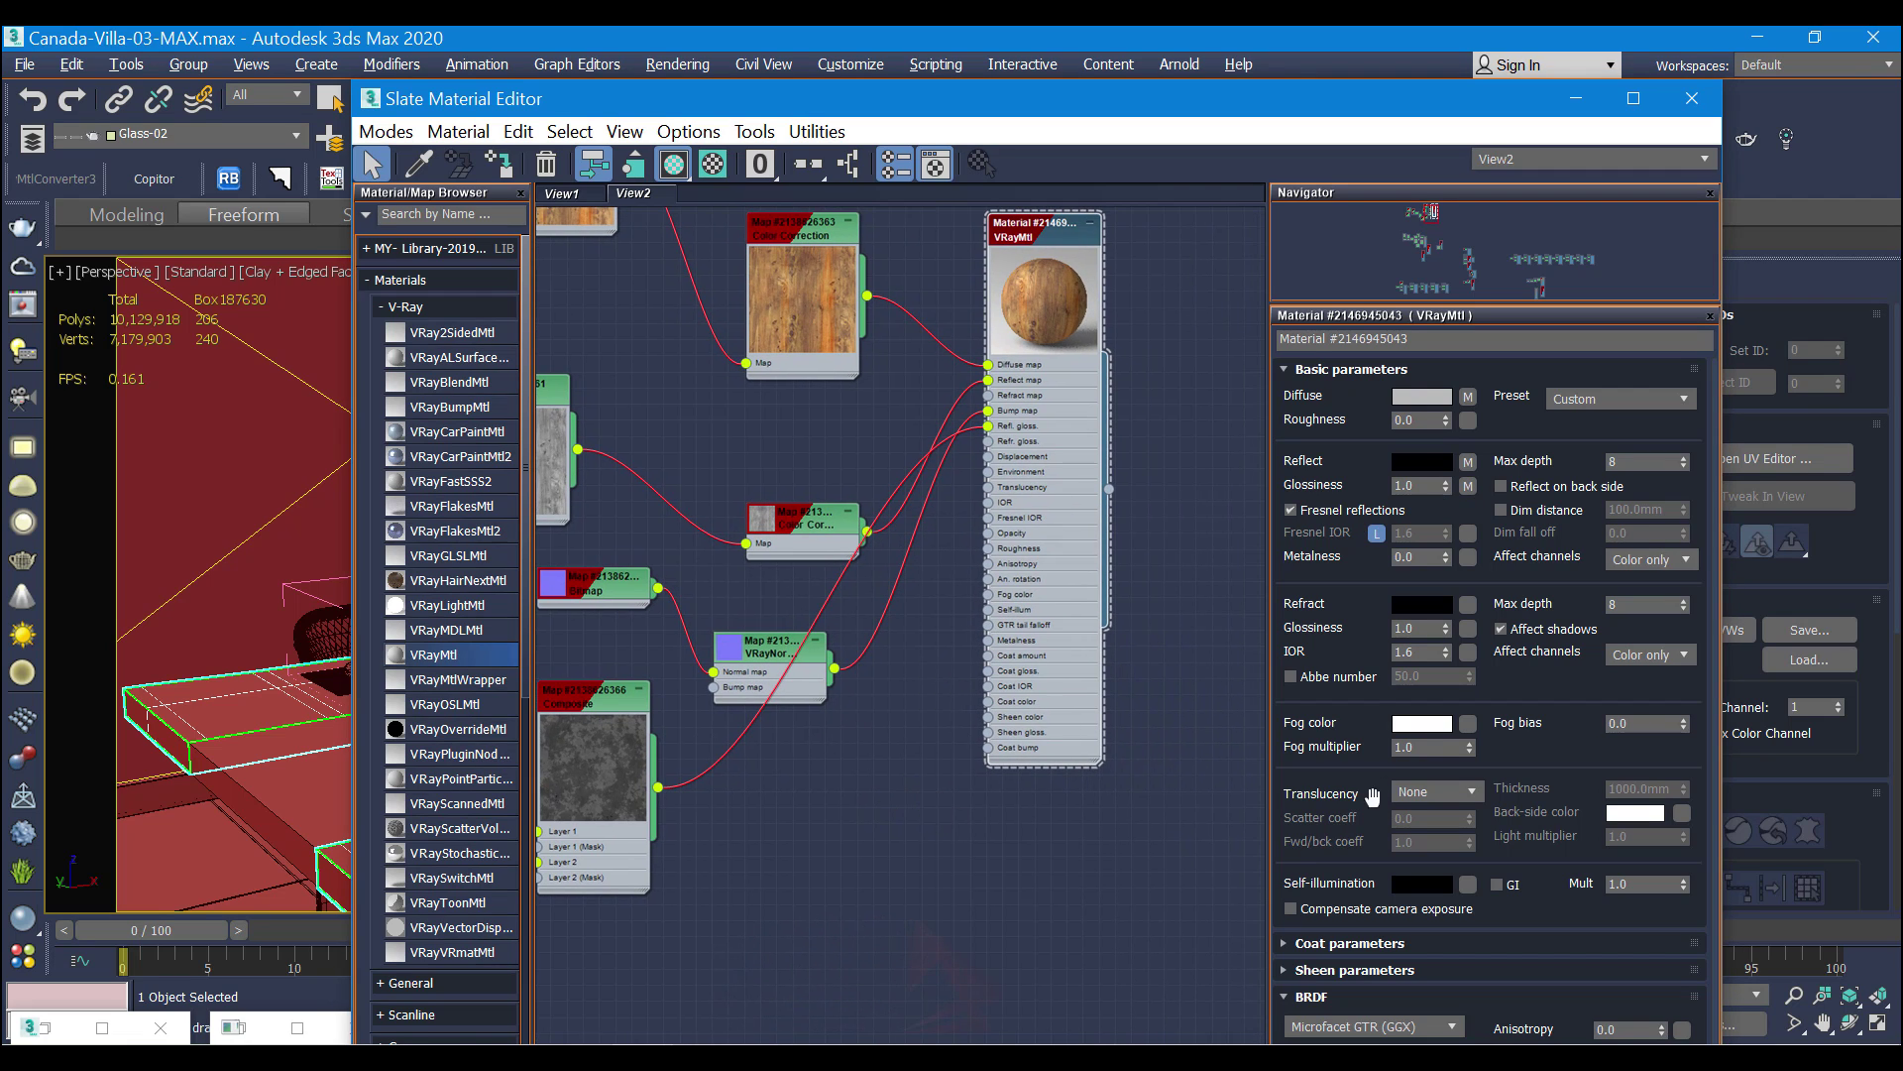
{"action": "left_click", "coordinate": [1423, 460]}
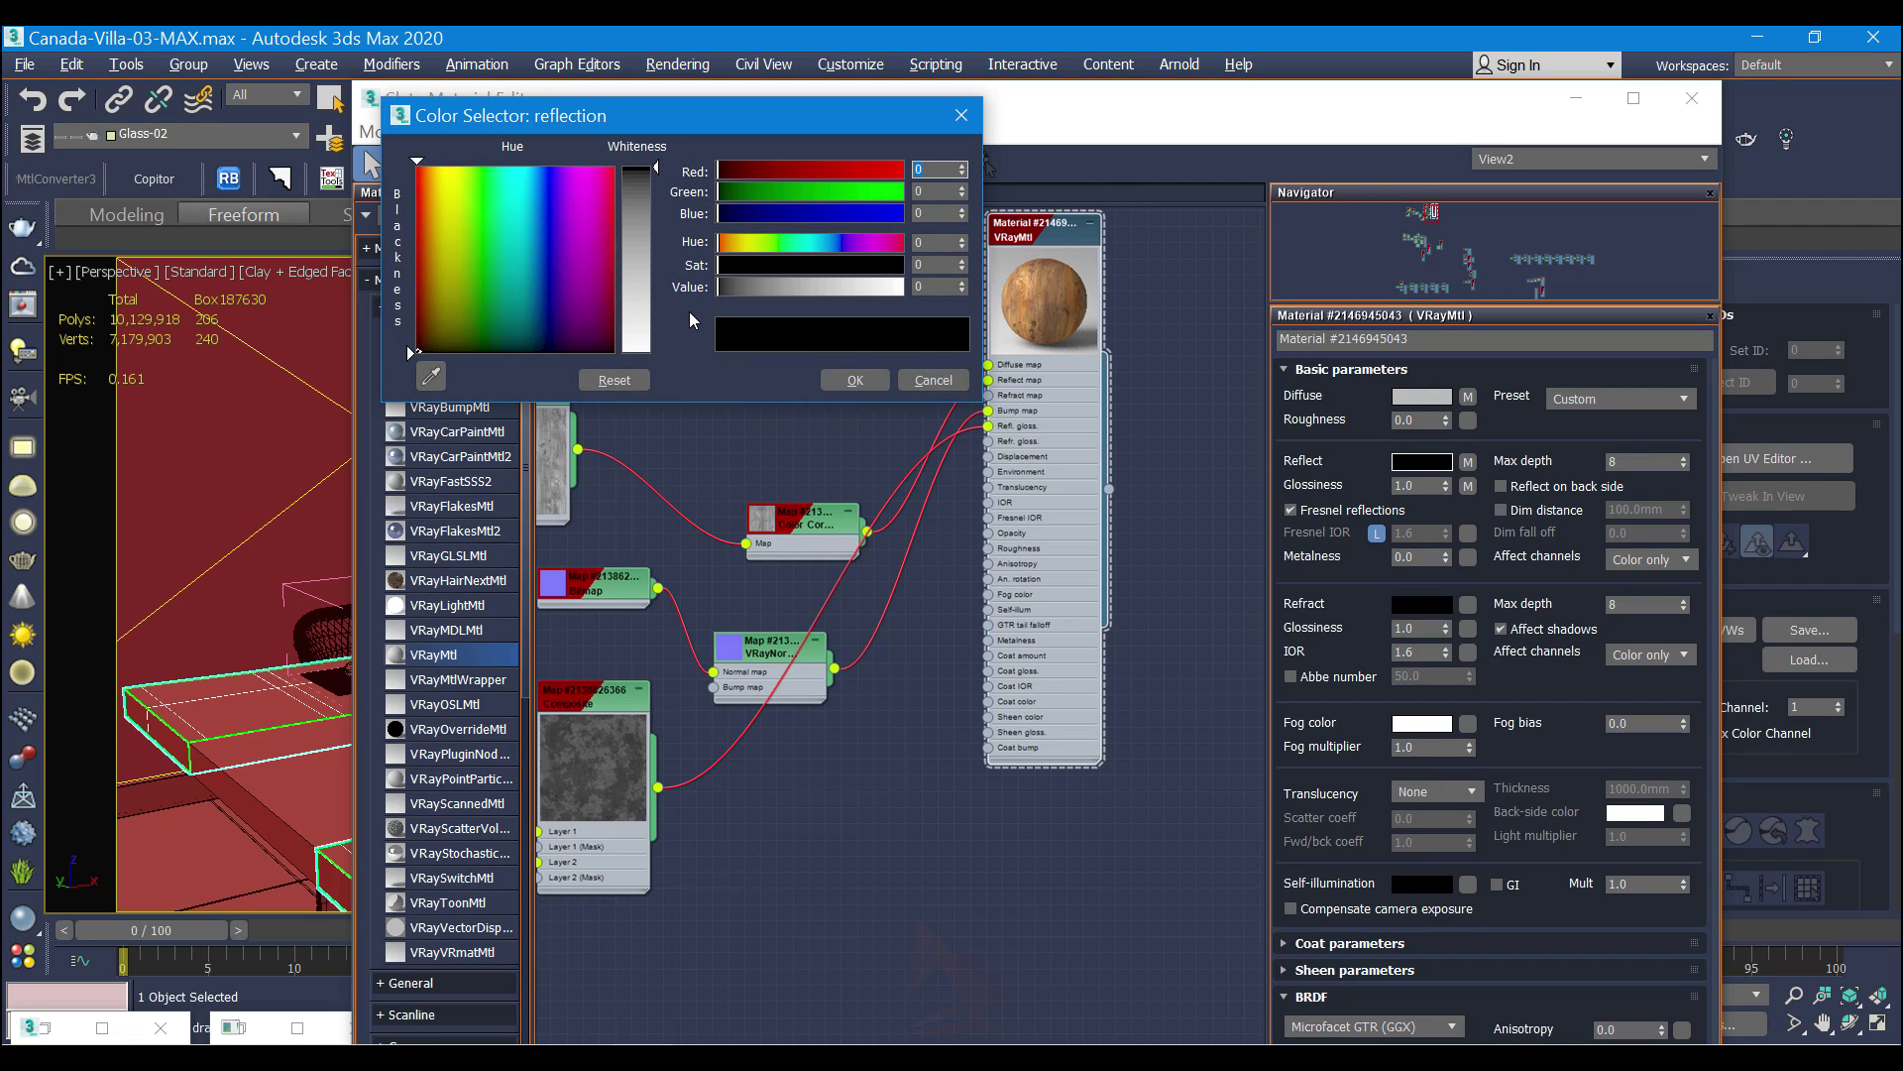
Step: Set the wood material's reflection colour to white (value 255)
{"action": "left_click", "coordinate": [941, 287]}
{"action": "type", "text": "255"}
{"action": "key", "text": "shift+Tab"}
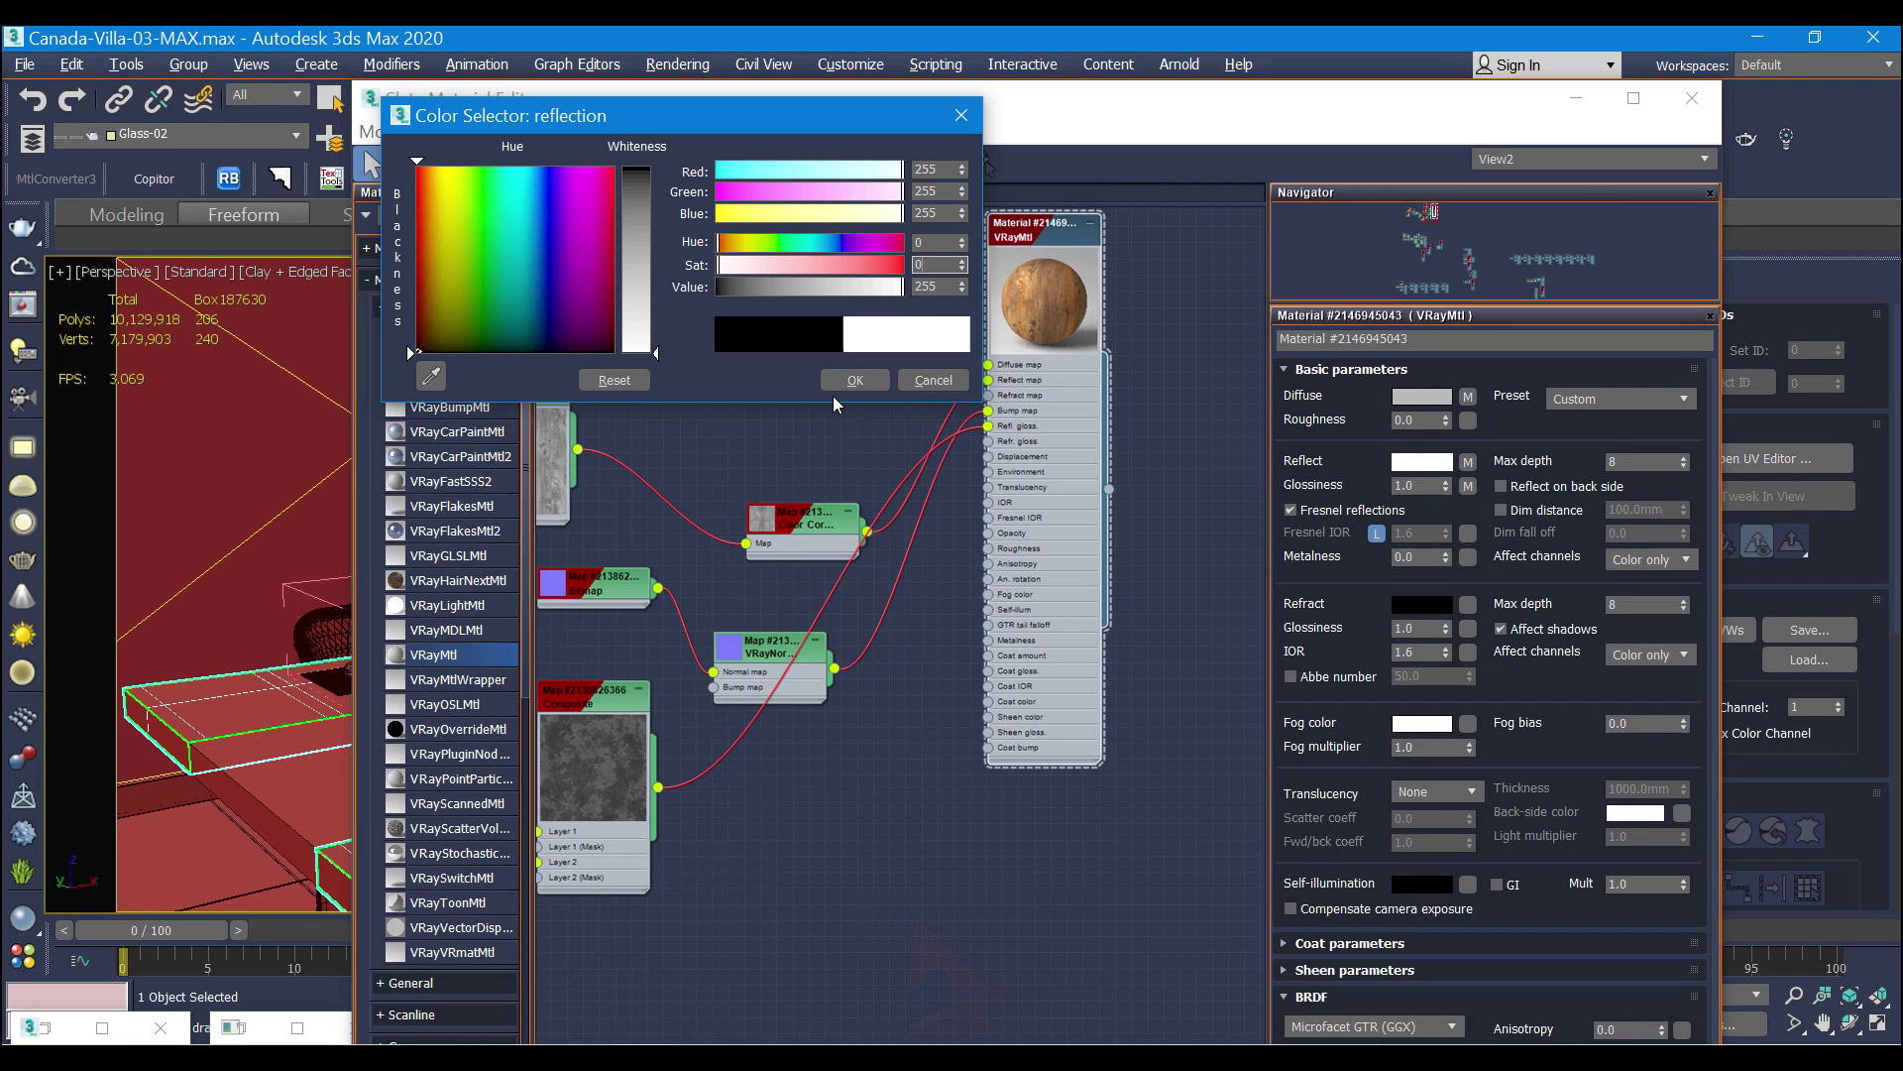
{"action": "left_click", "coordinate": [854, 381]}
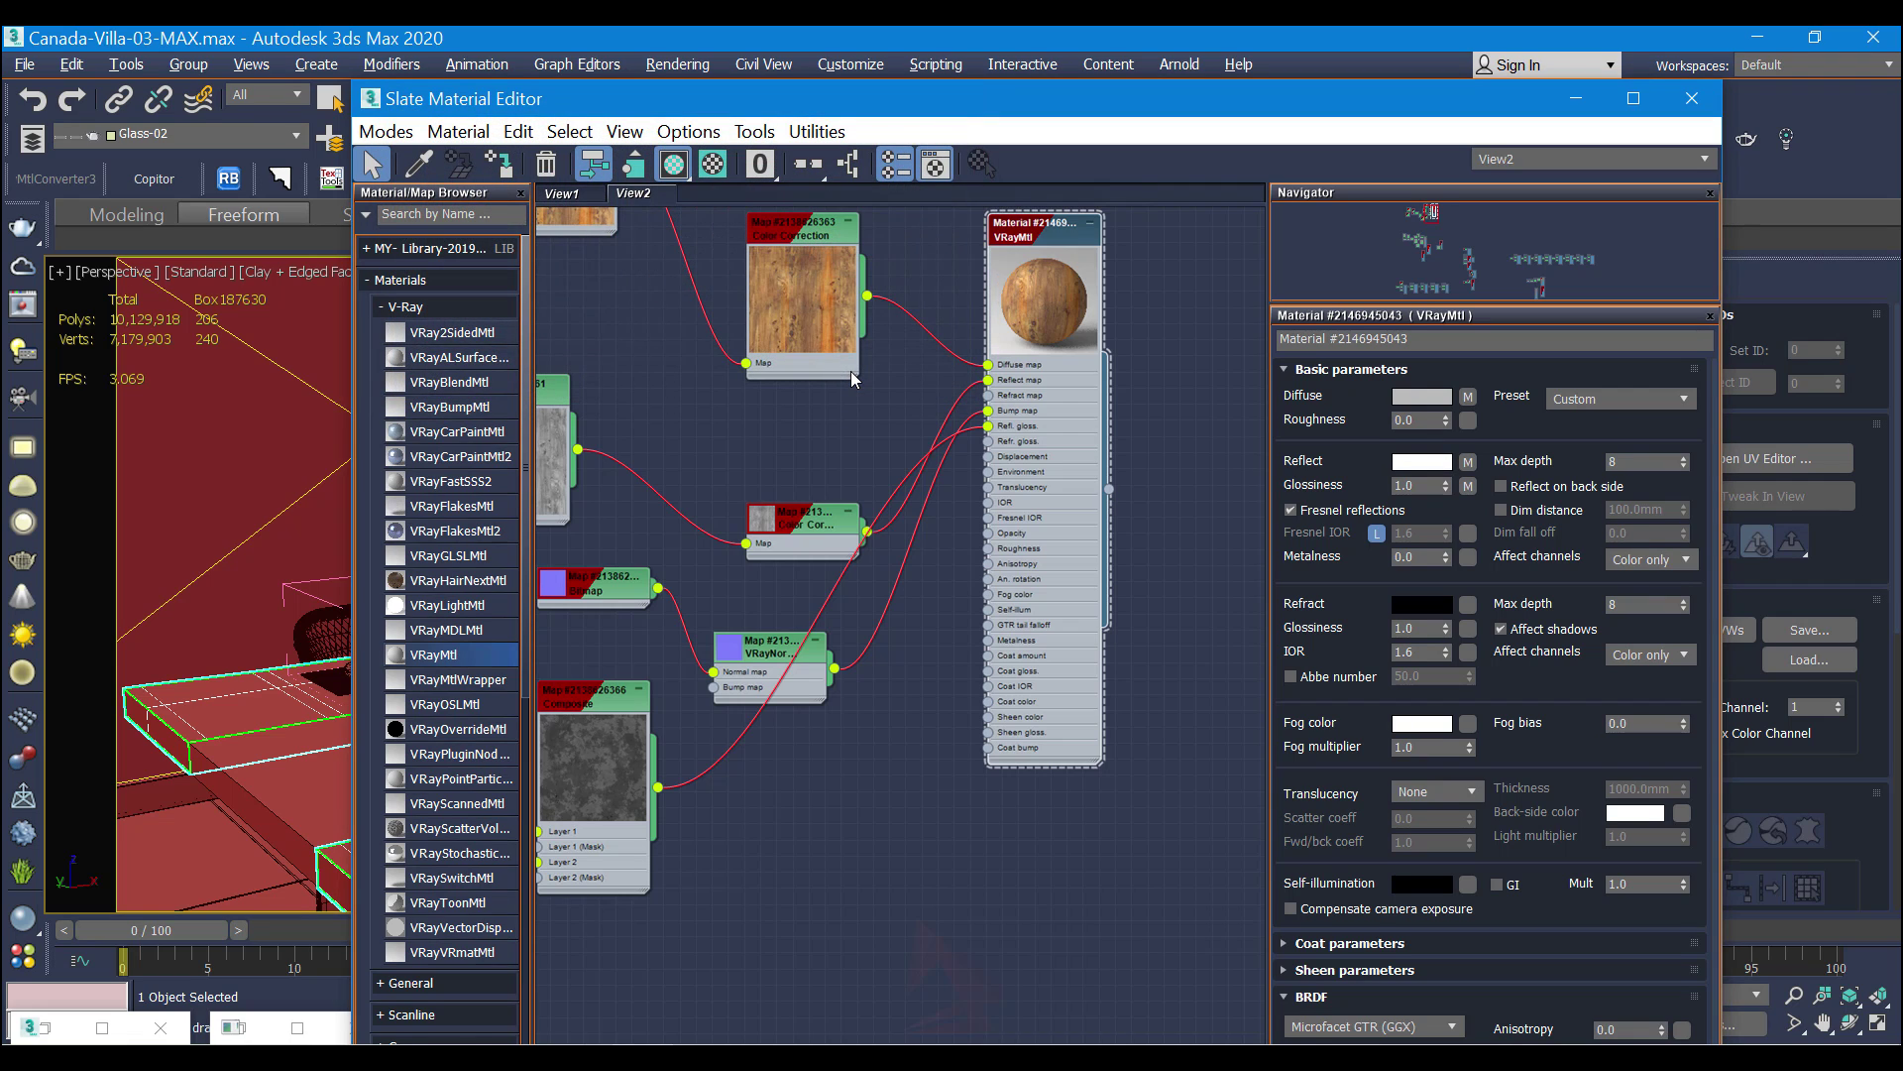
Step: Set reflection glossiness to 0.8 and maximize the Slate editor to reach the Maps rollout
{"action": "left_click_drag", "start_coordinate": [1427, 486], "coordinate": [1378, 490]}
{"action": "type", "text": "."}
{"action": "type", "text": "8"}
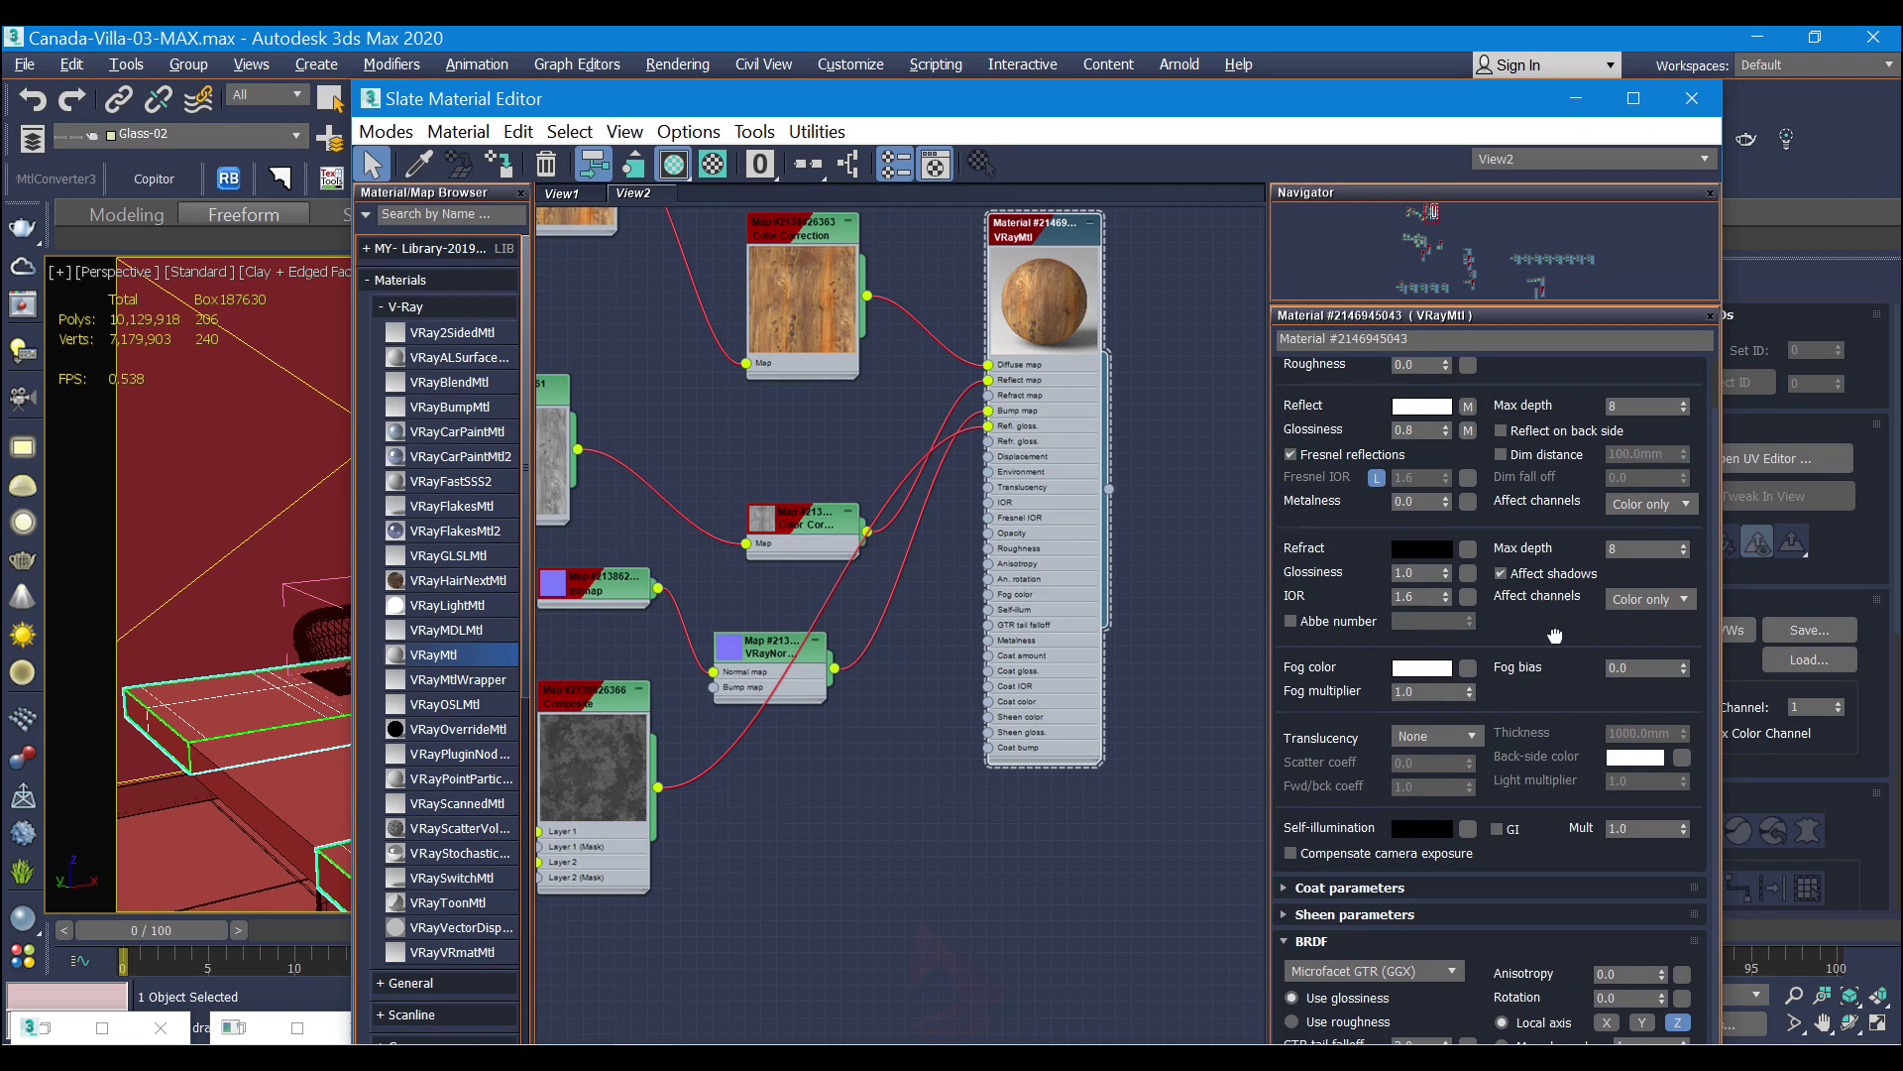
{"action": "scroll", "coordinate": [1555, 618], "scroll_direction": "down", "scroll_amount": 2}
{"action": "left_click_drag", "start_coordinate": [1397, 103], "coordinate": [1388, 47]}
{"action": "scroll", "coordinate": [1335, 1031], "scroll_direction": "down", "scroll_amount": 6}
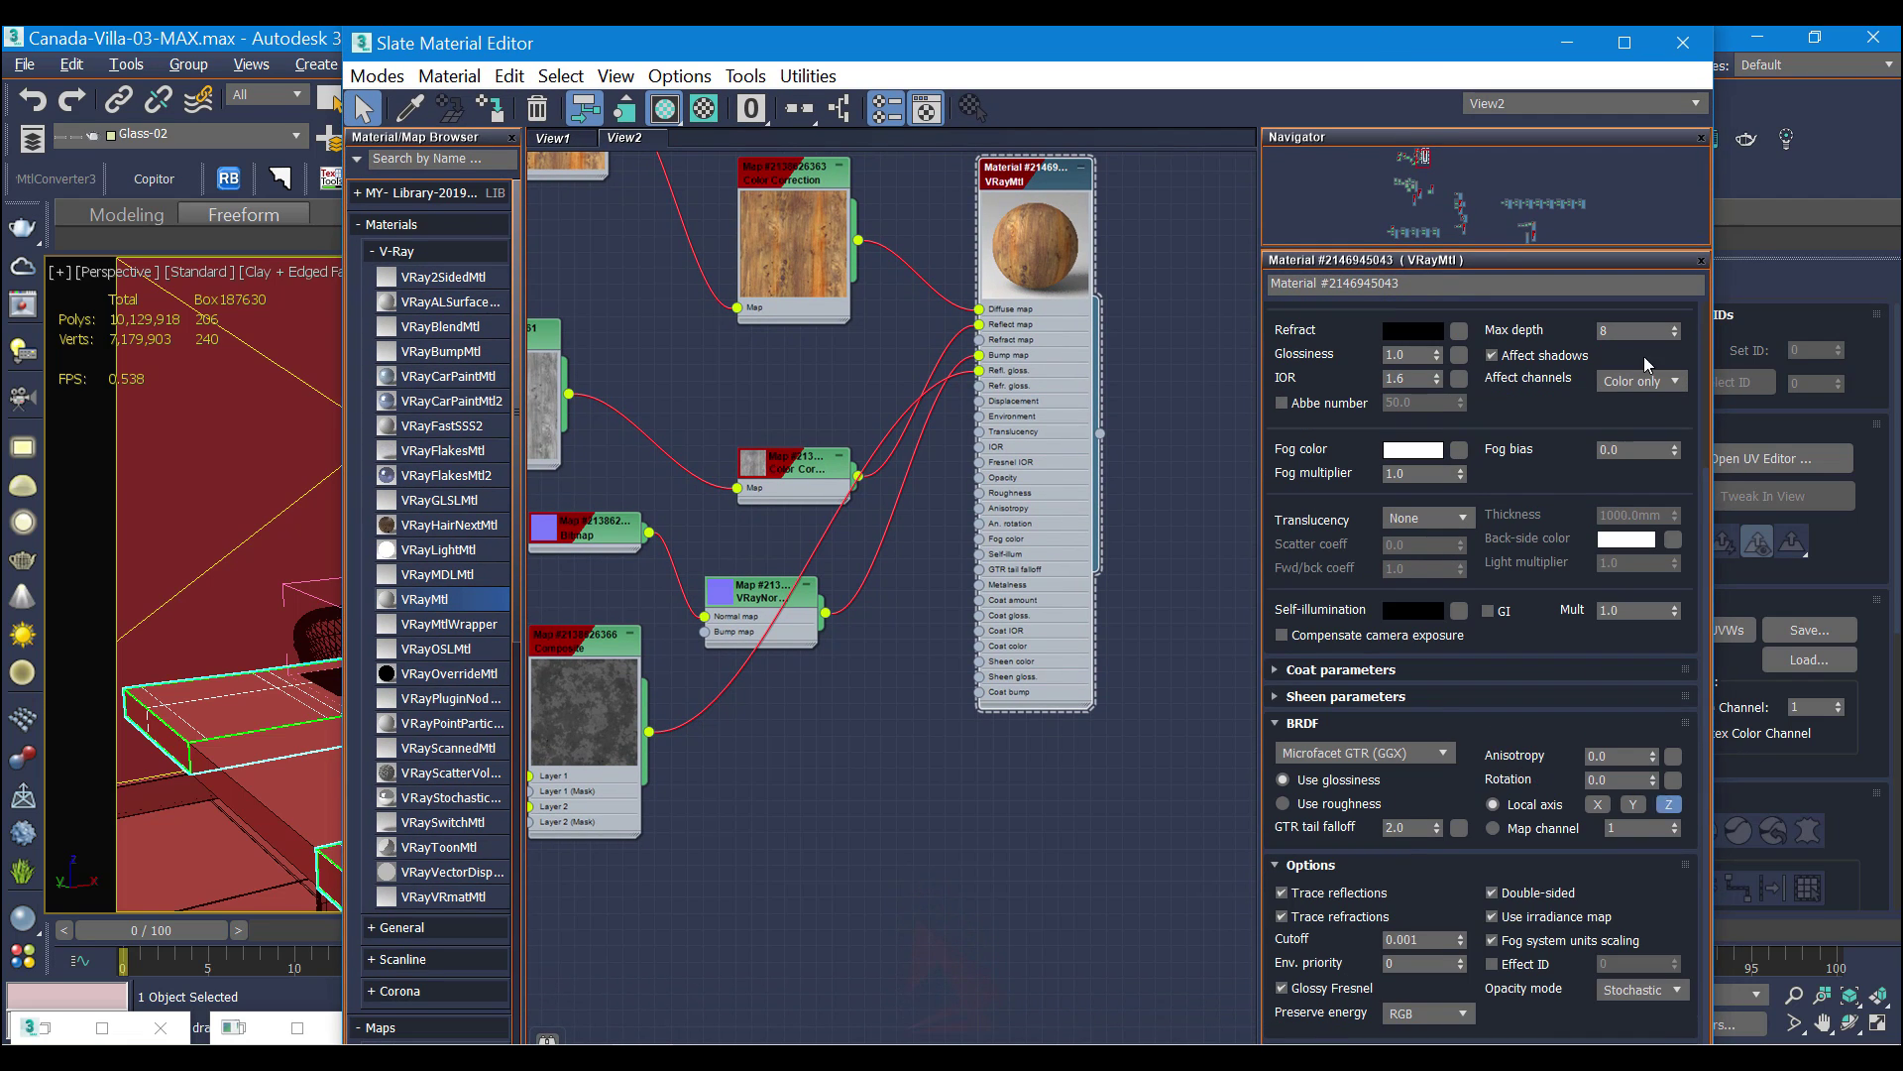
{"action": "left_click", "coordinate": [1624, 42]}
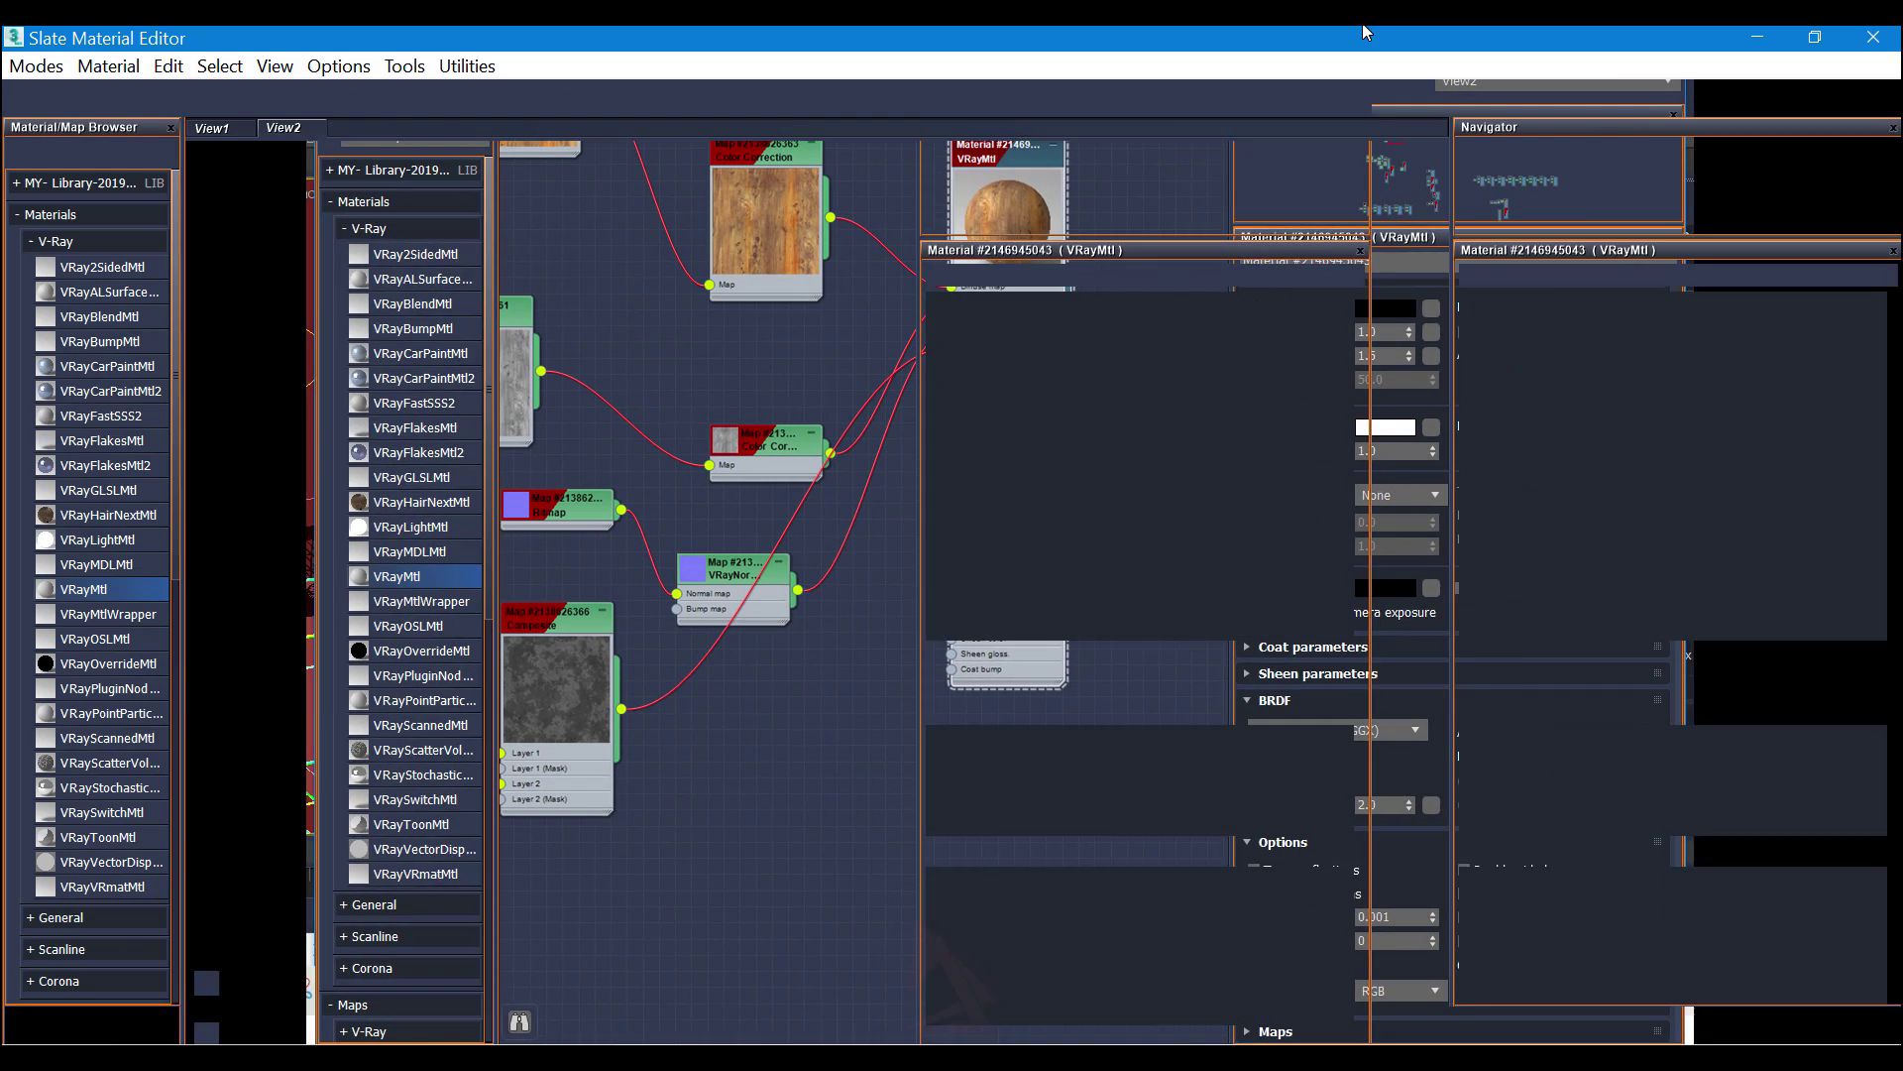
{"action": "scroll", "coordinate": [1552, 947], "scroll_direction": "down", "scroll_amount": 10}
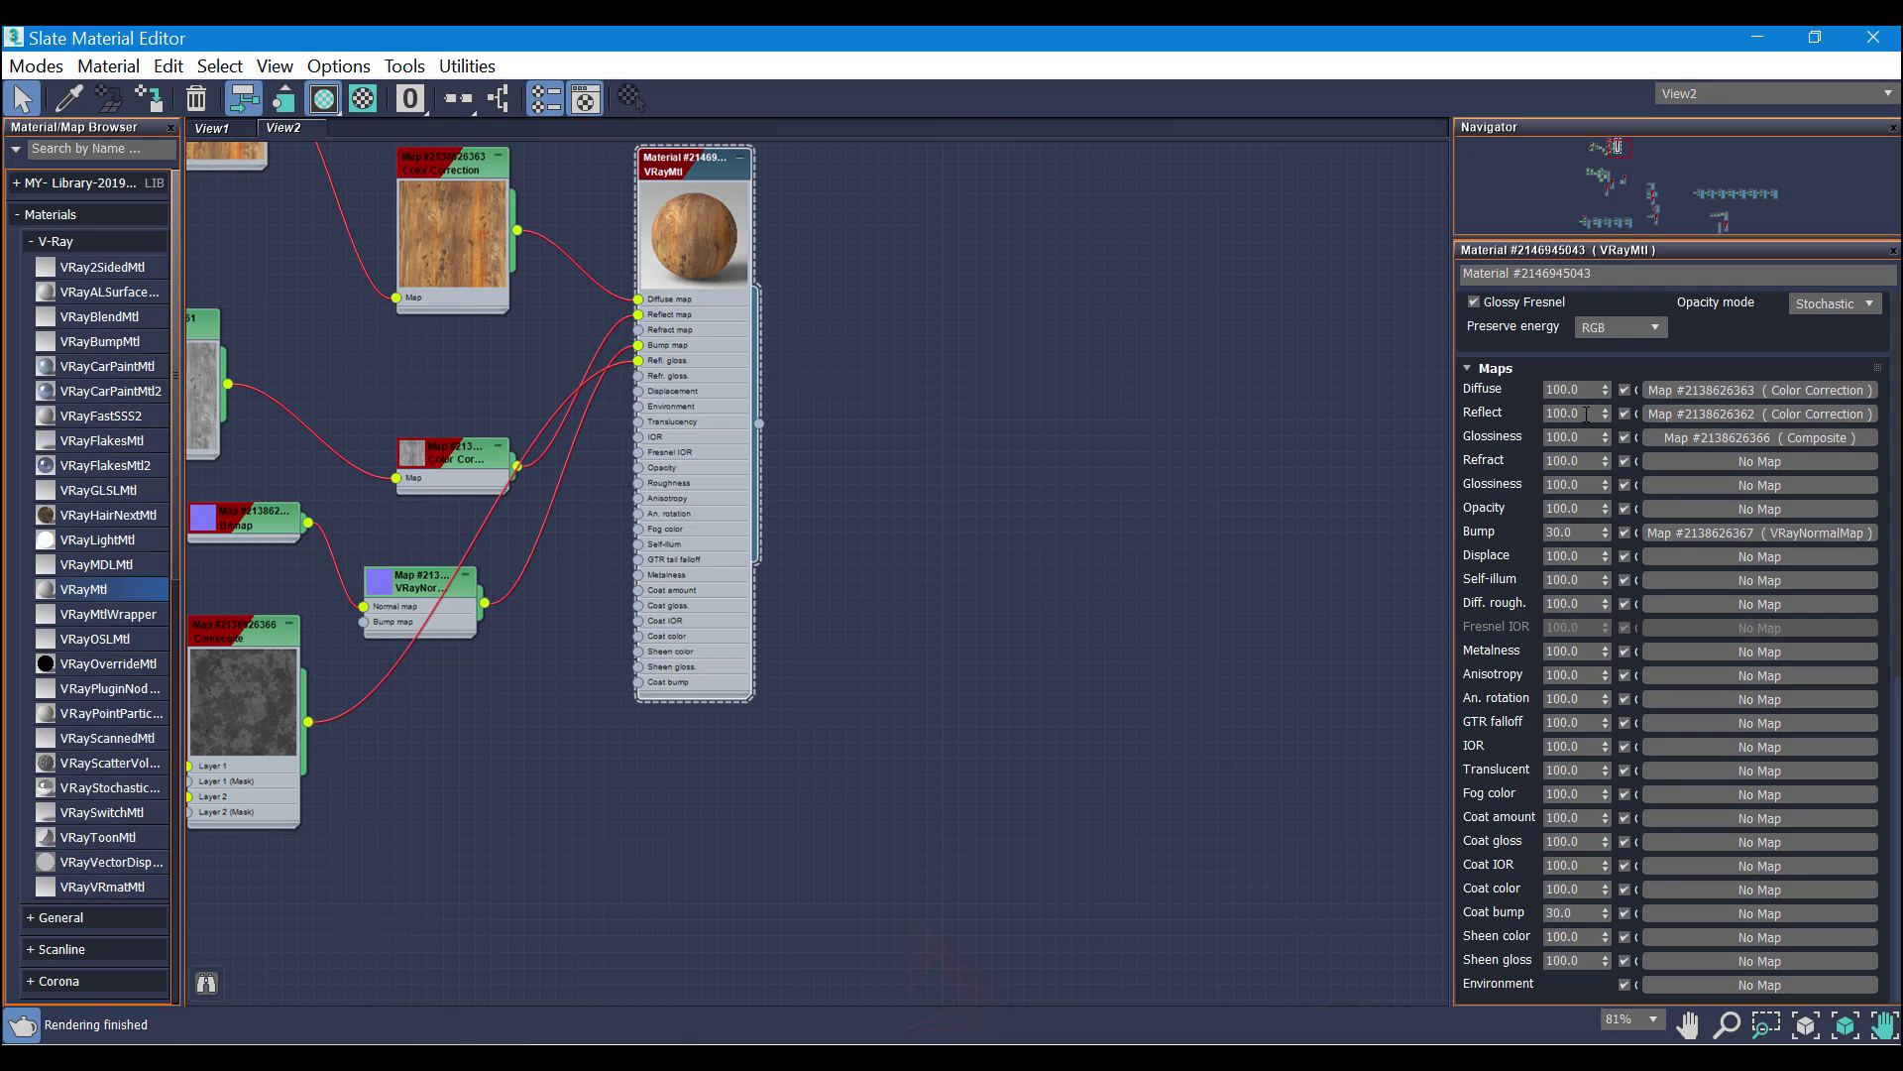
Step: Set the Maps rollout amounts to Reflect 30, Glossiness 20 and Bump 10
{"action": "left_click", "coordinate": [1581, 413]}
{"action": "type", "text": "30"}
{"action": "key", "text": "Return"}
{"action": "left_click", "coordinate": [1557, 439]}
{"action": "type", "text": "20"}
{"action": "key", "text": "Return"}
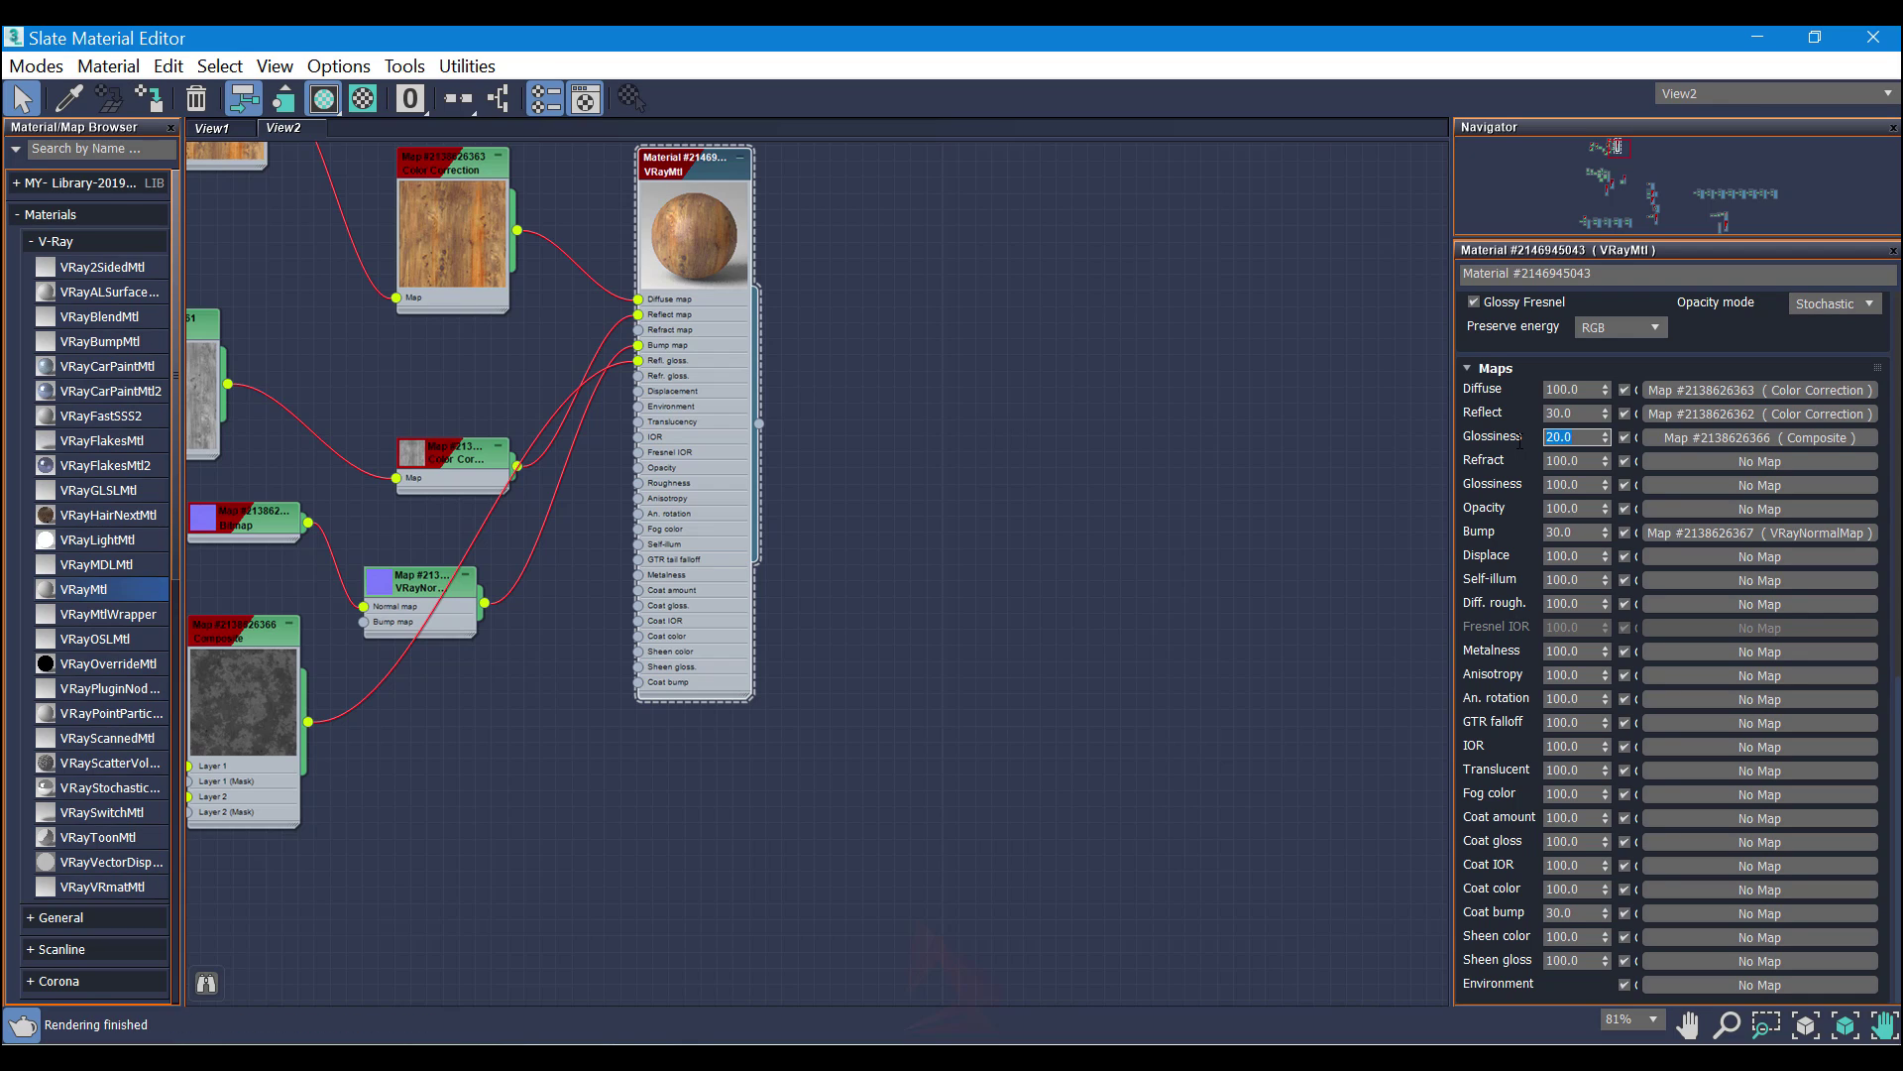
{"action": "left_click", "coordinate": [1578, 533]}
{"action": "type", "text": "10"}
{"action": "key", "text": "Return"}
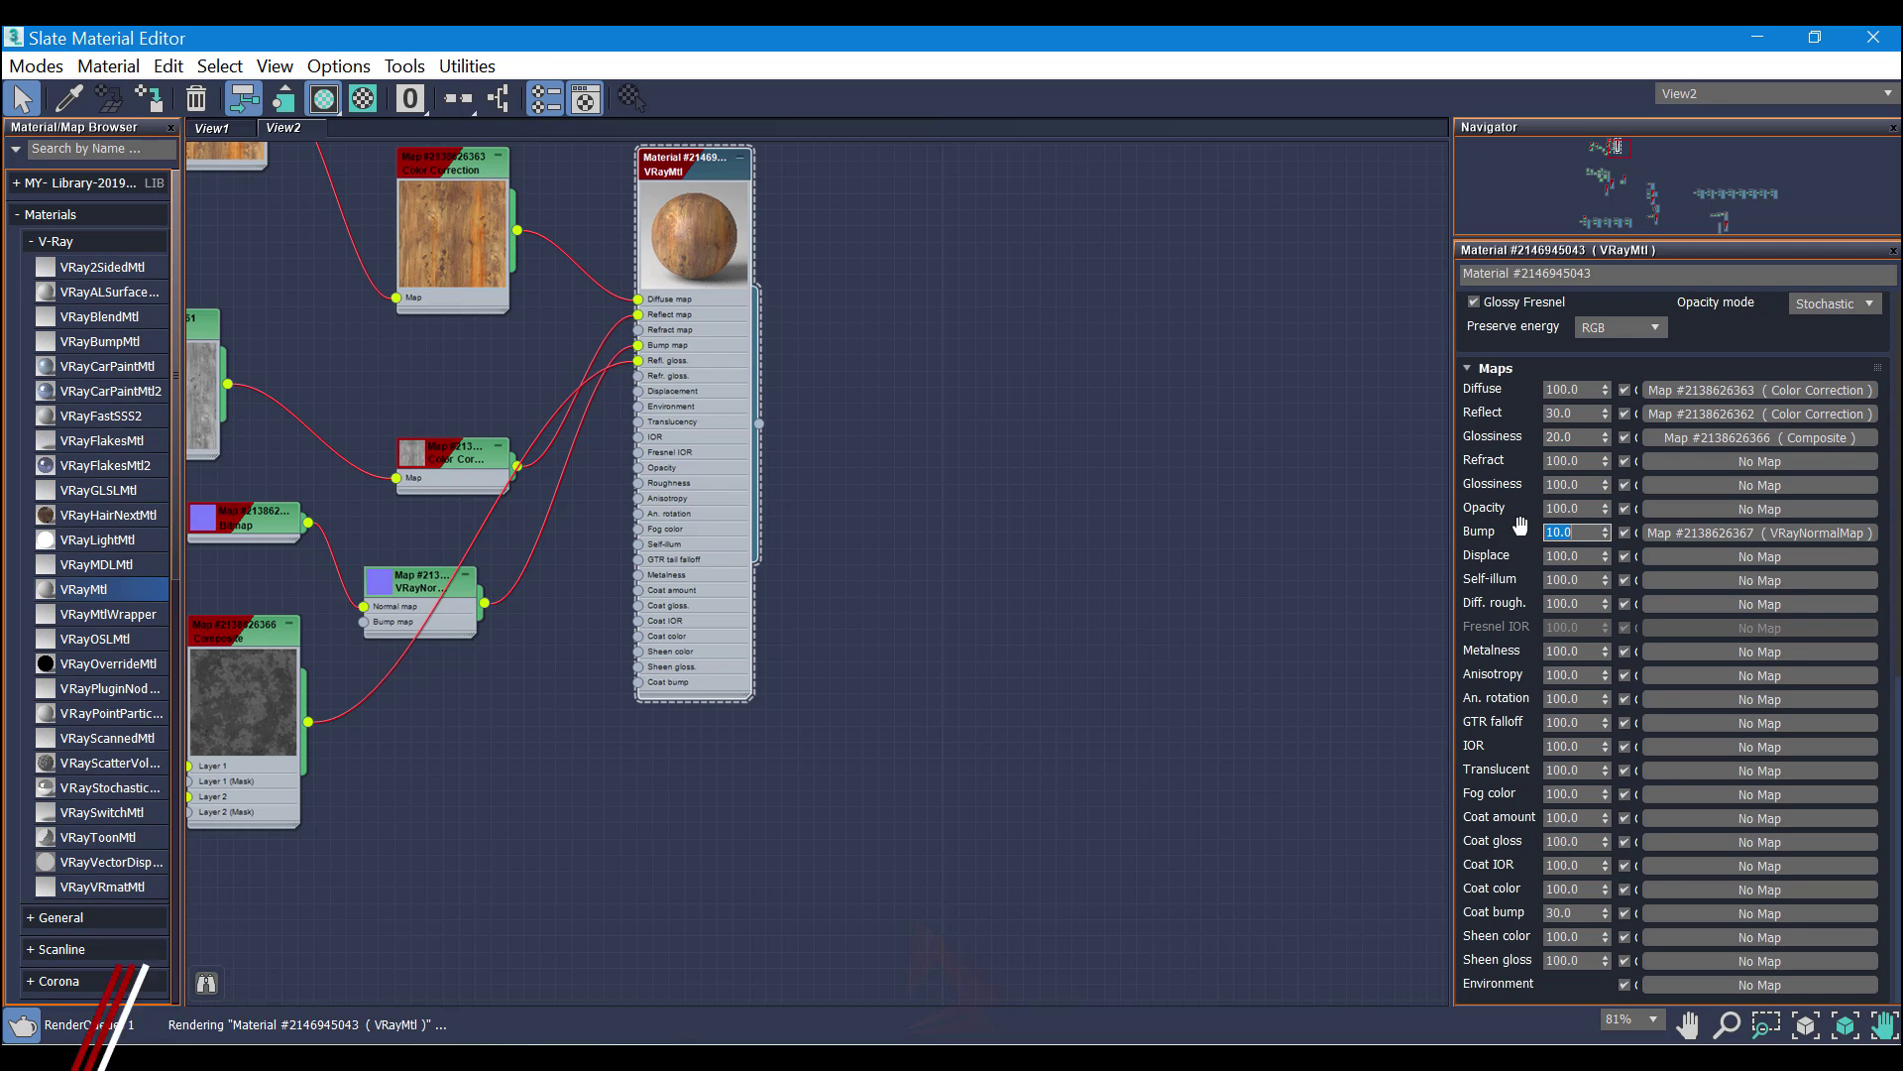
Step: Unlock the Fresnel IOR, change it to 1.8, and lock it again
{"action": "middle_click_drag", "start_coordinate": [1167, 424], "coordinate": [1188, 492]}
{"action": "scroll", "coordinate": [1787, 336], "scroll_direction": "up", "scroll_amount": 15}
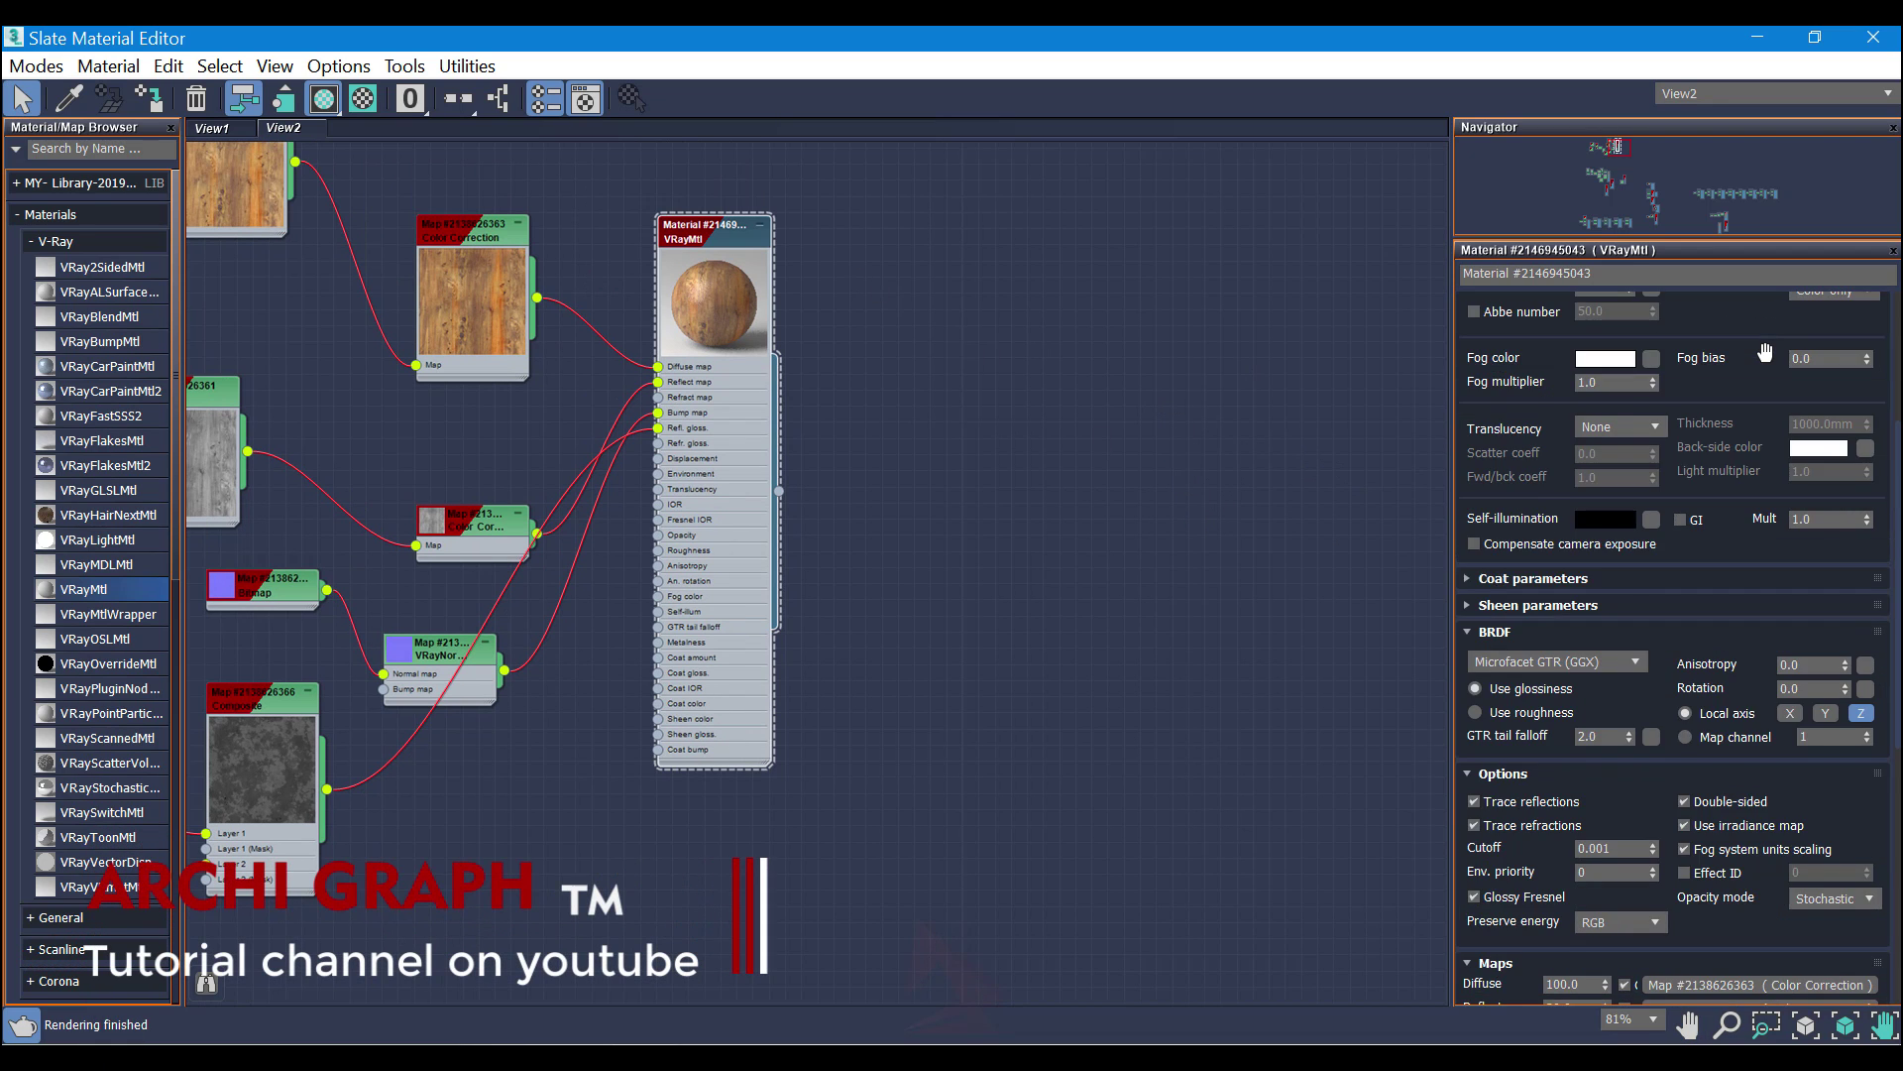
{"action": "scroll", "coordinate": [1691, 444], "scroll_direction": "up", "scroll_amount": 3}
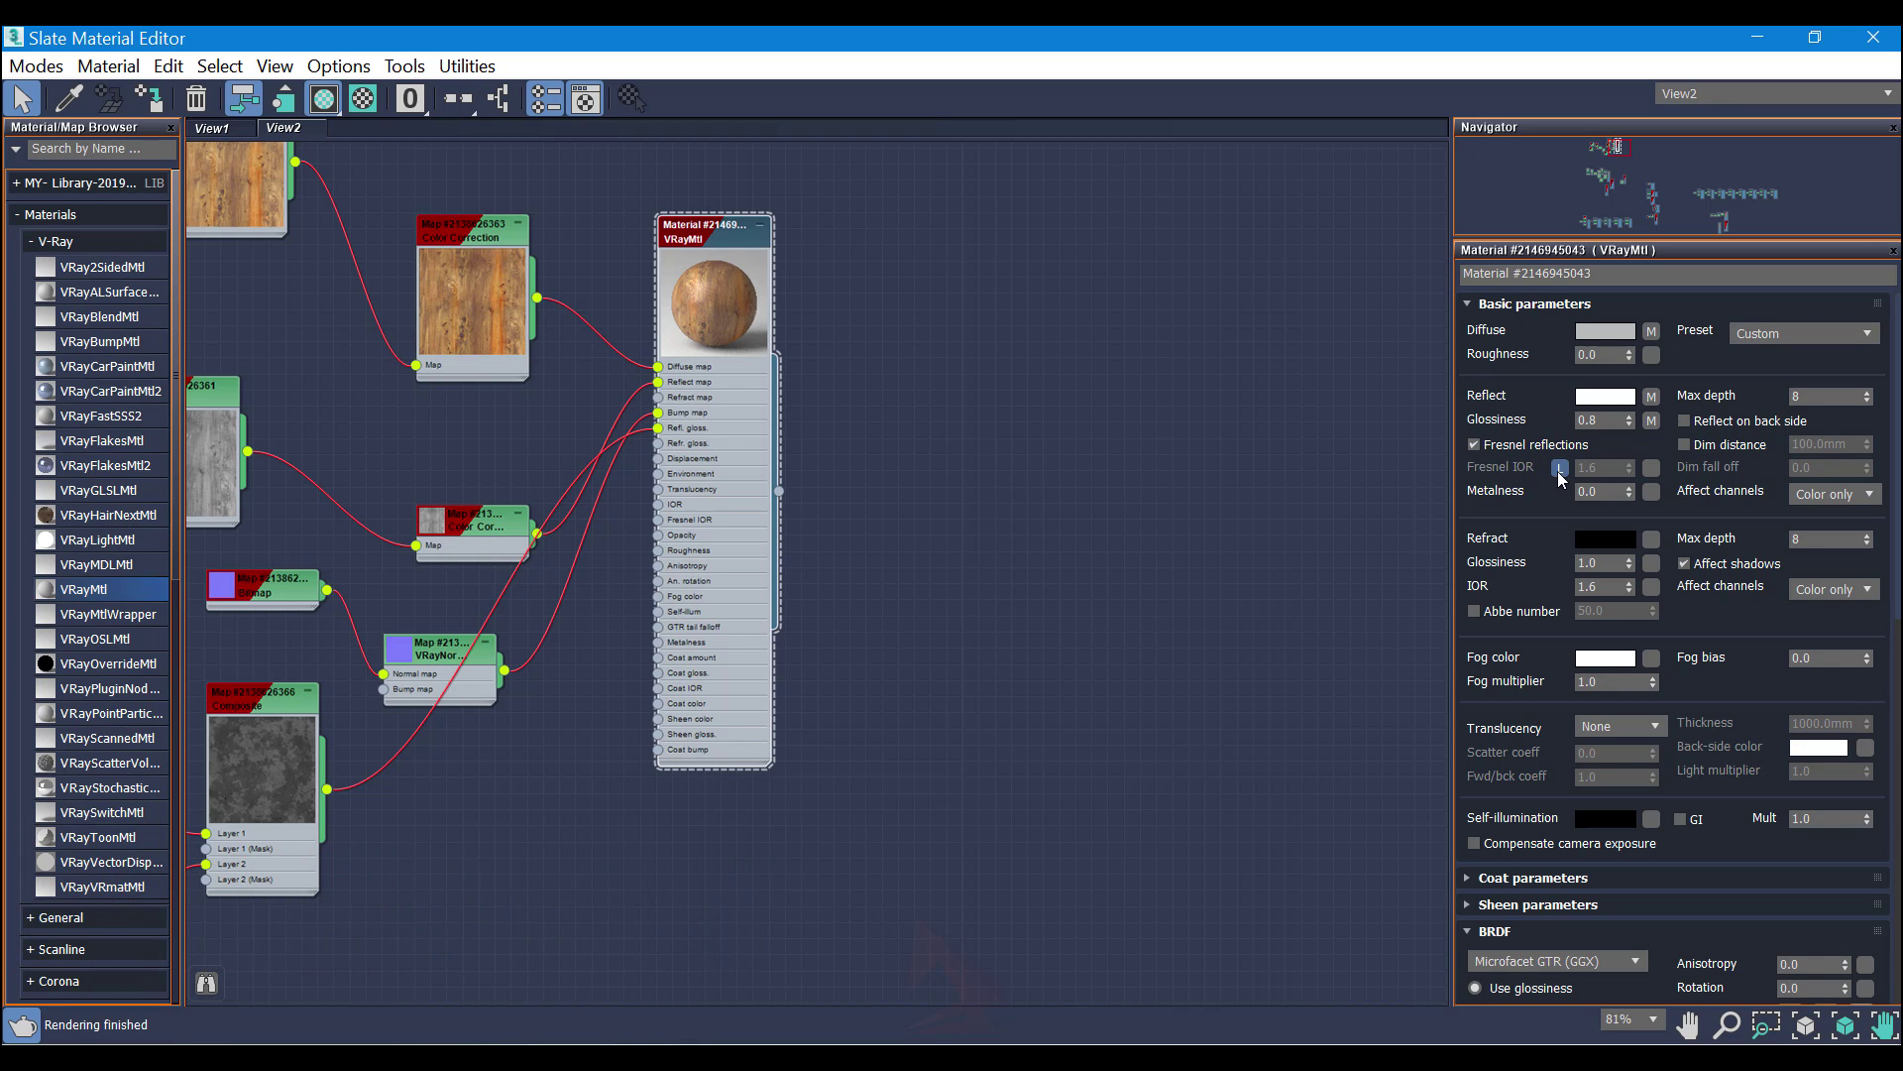
{"action": "left_click", "coordinate": [1560, 470]}
{"action": "left_click", "coordinate": [1586, 467]}
{"action": "key", "text": "BackSpace"}
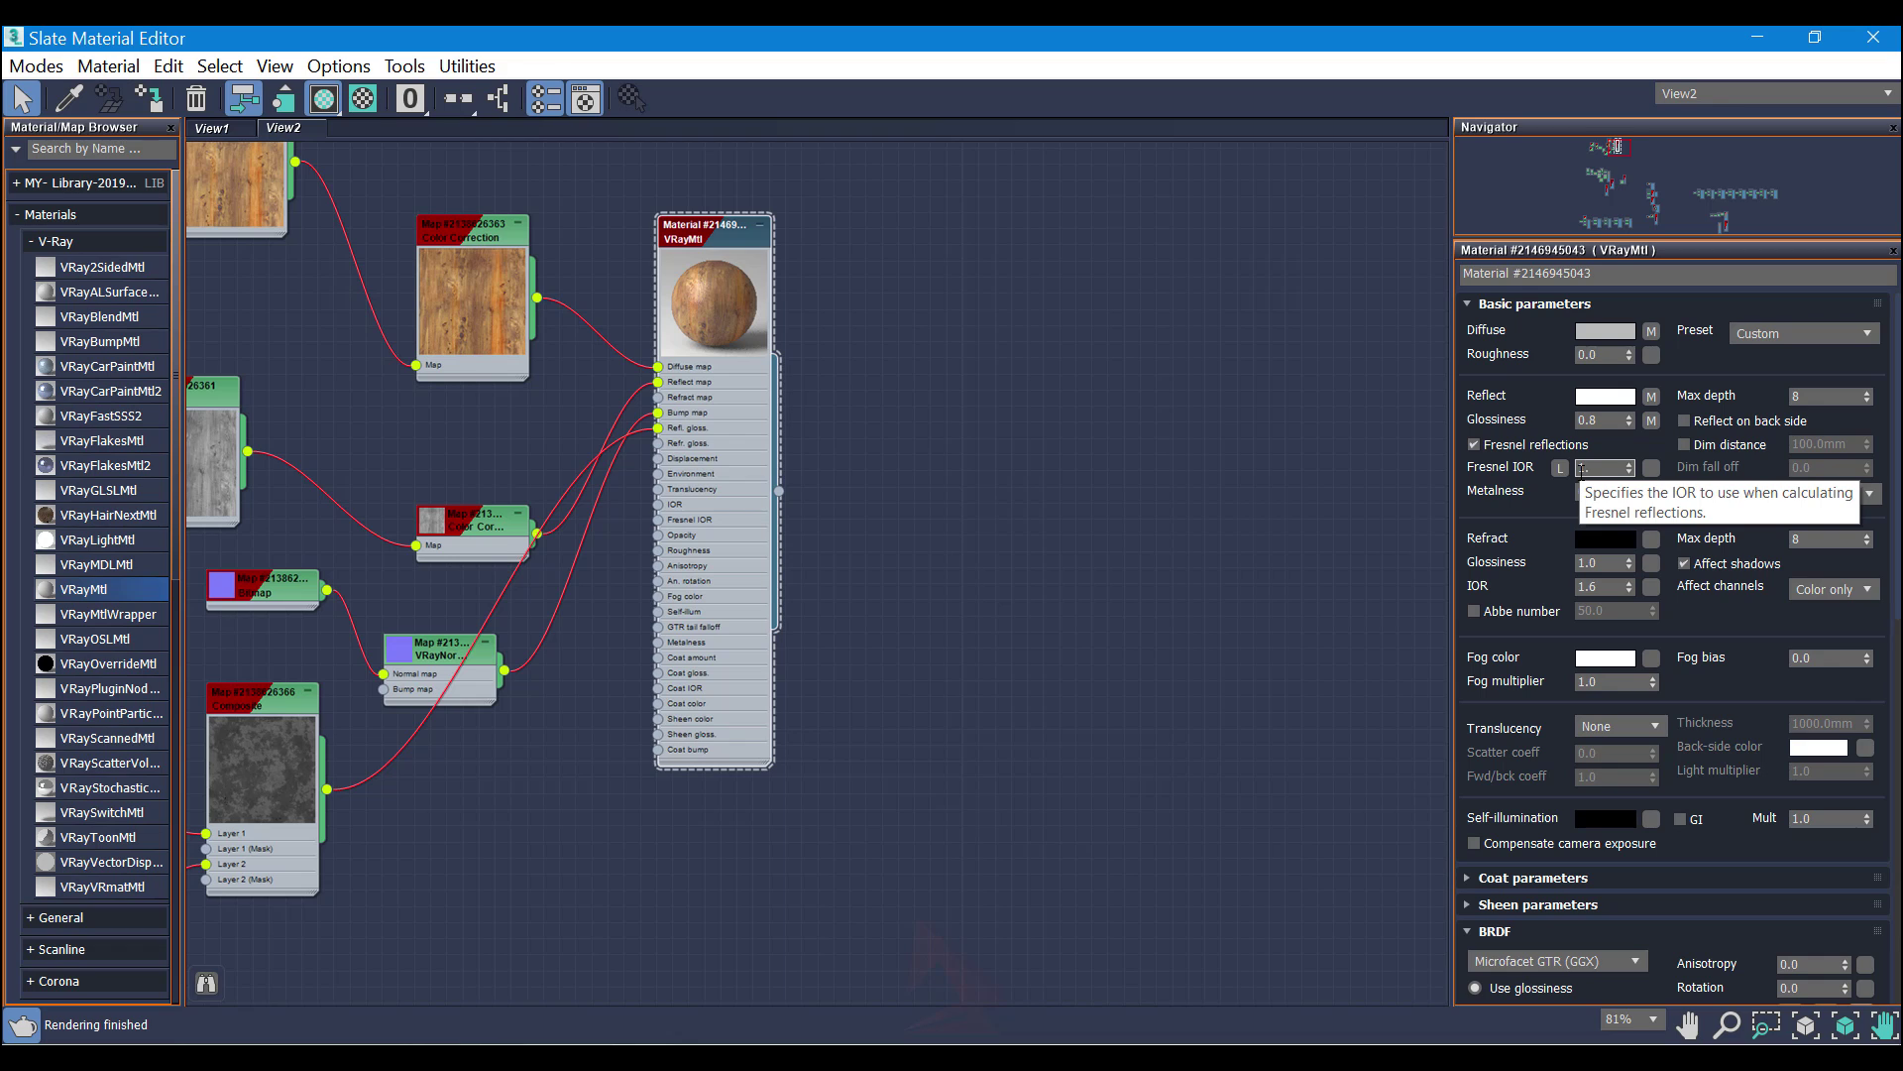
{"action": "left_click", "coordinate": [1560, 468]}
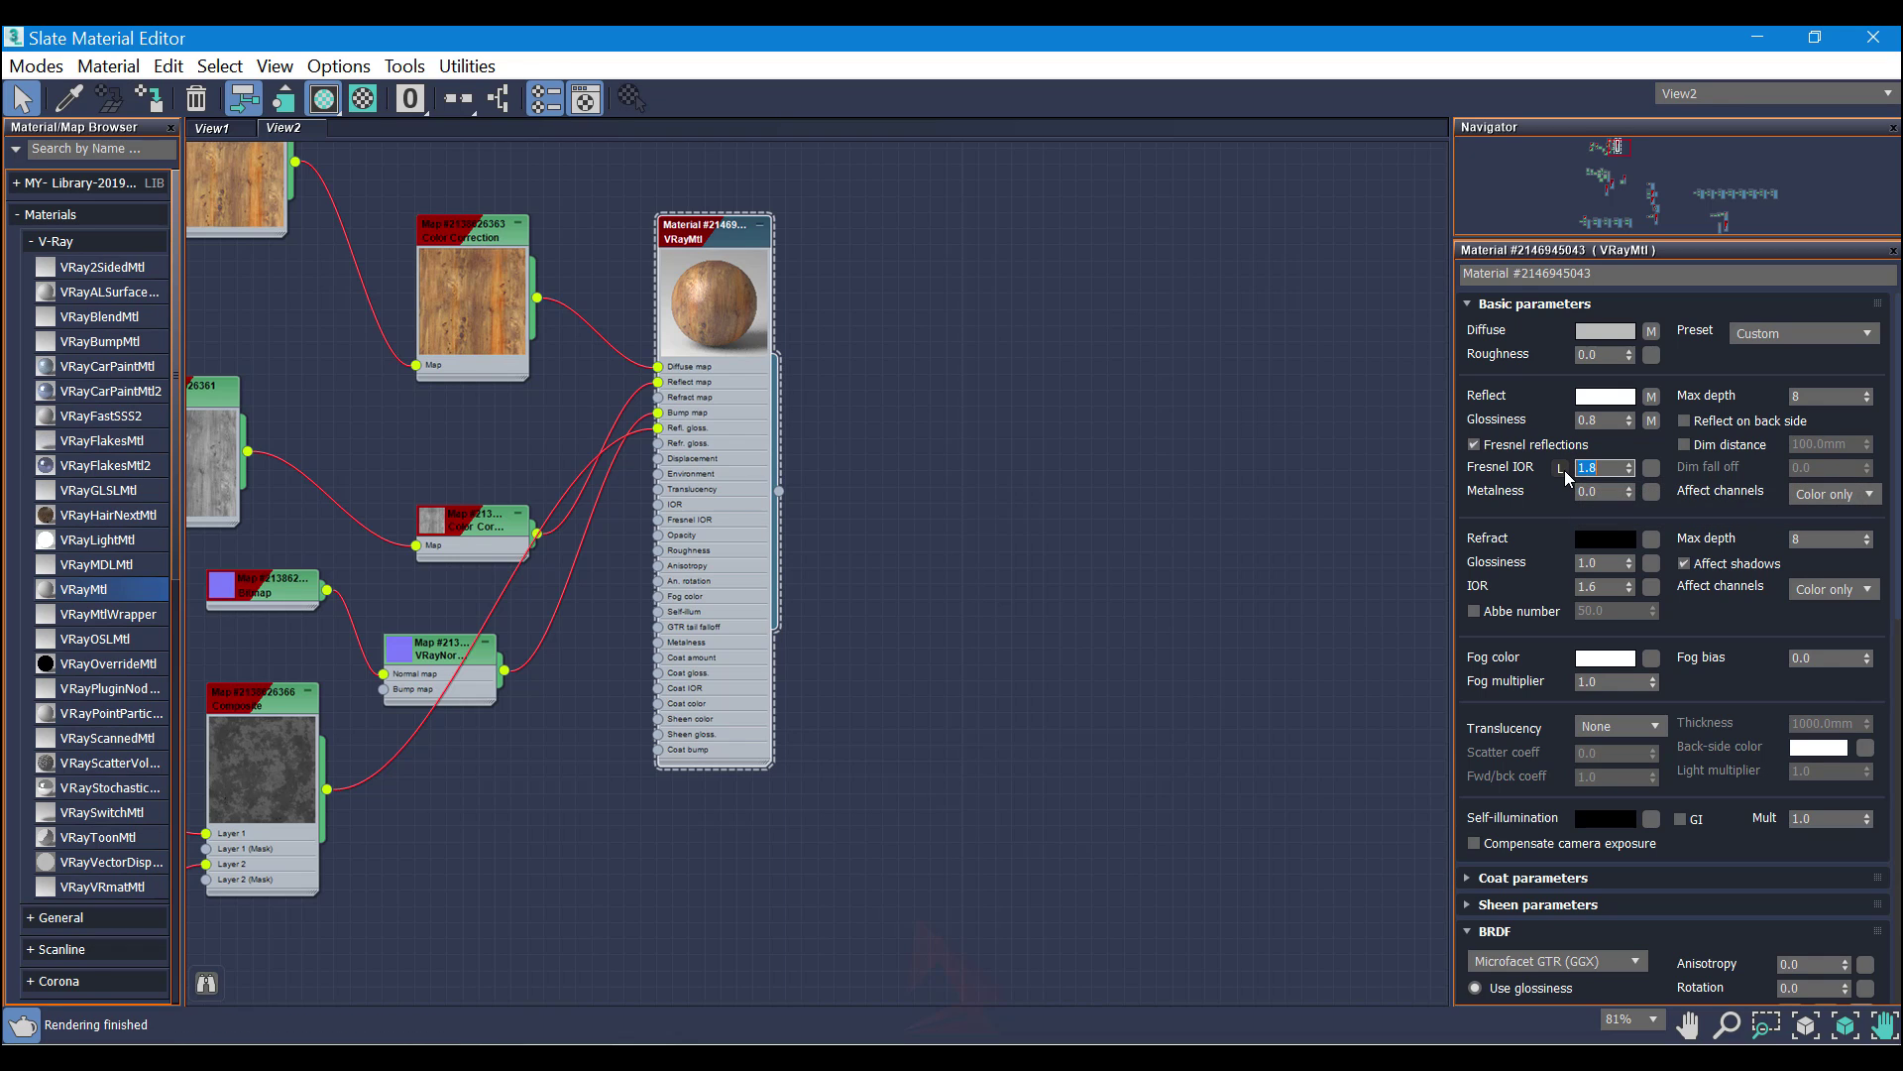
{"action": "scroll", "coordinate": [740, 323], "scroll_direction": "up", "scroll_amount": 3}
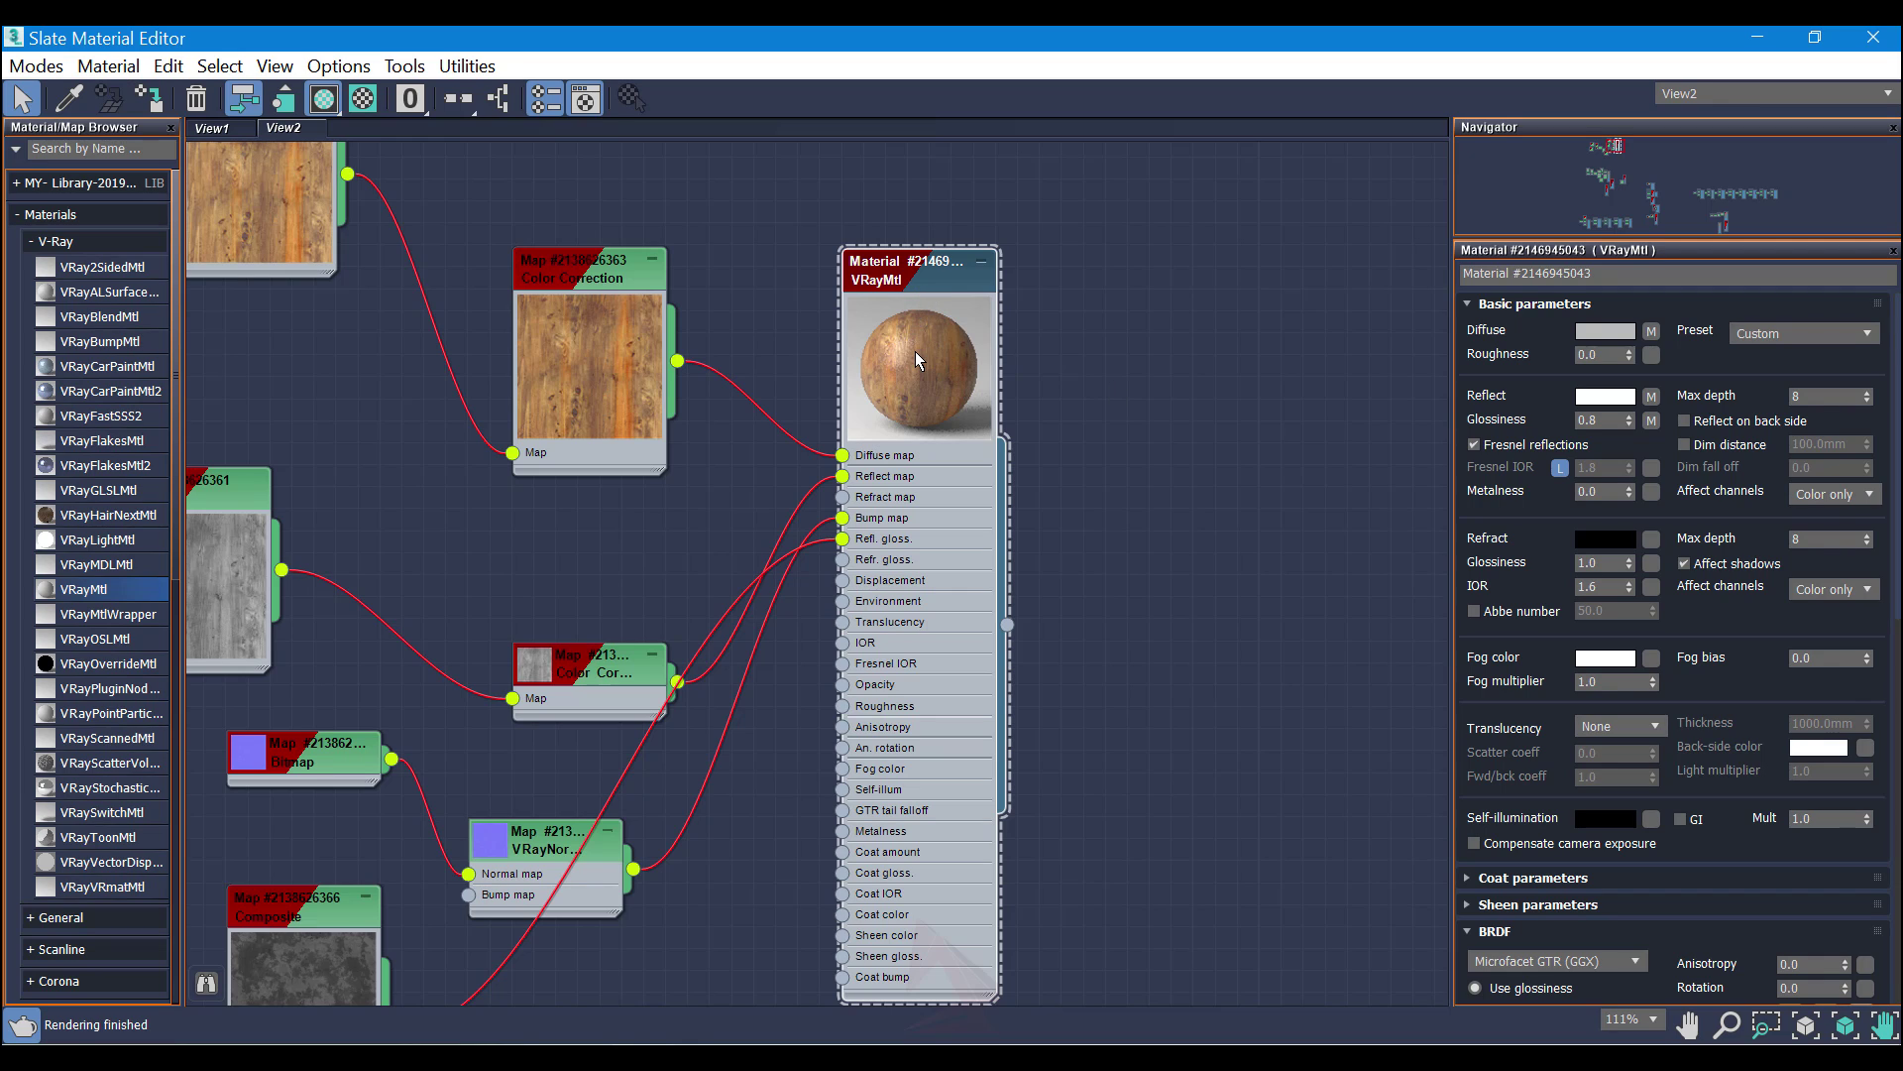
{"action": "left_click", "coordinate": [1601, 420]}
{"action": "middle_click_drag", "start_coordinate": [1135, 433], "coordinate": [1141, 443]}
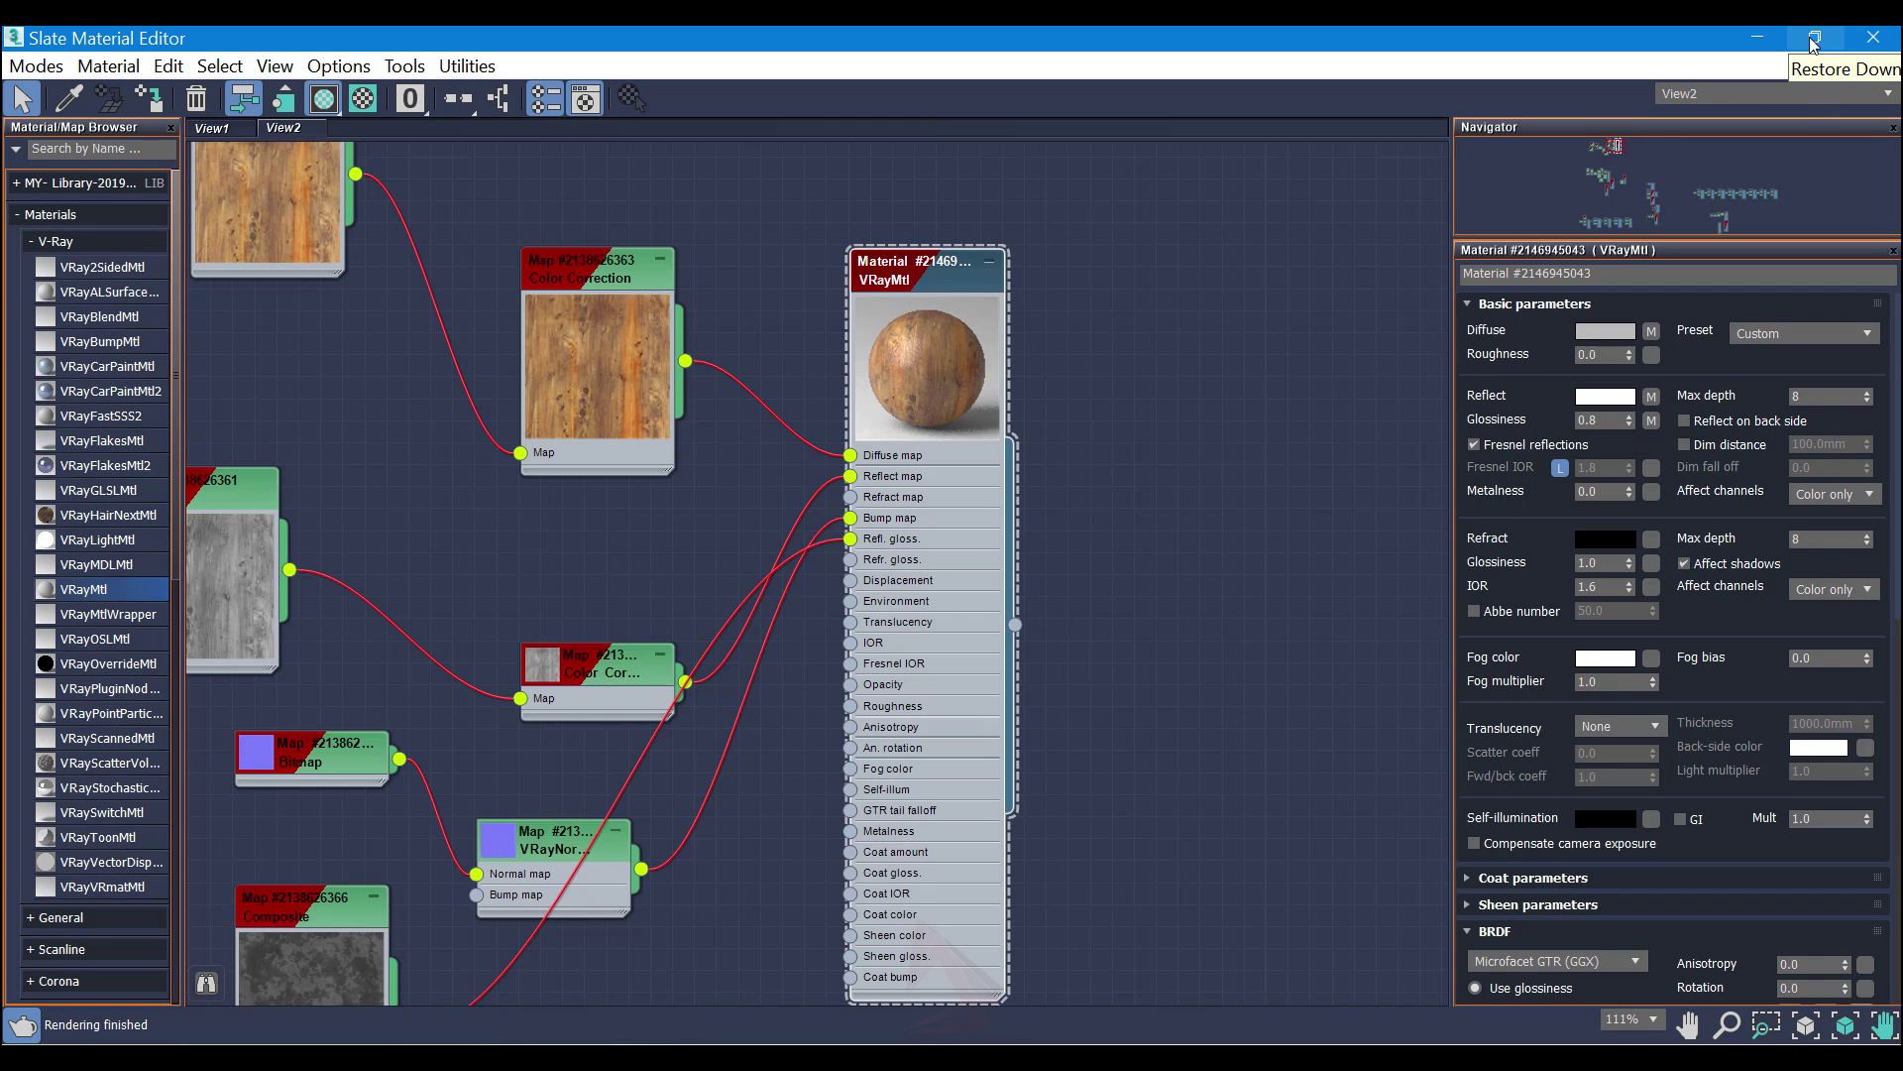
Step: Inspect the finished V-Ray table render, then select the tabletop pieces in the scene
{"action": "left_click", "coordinate": [1758, 40]}
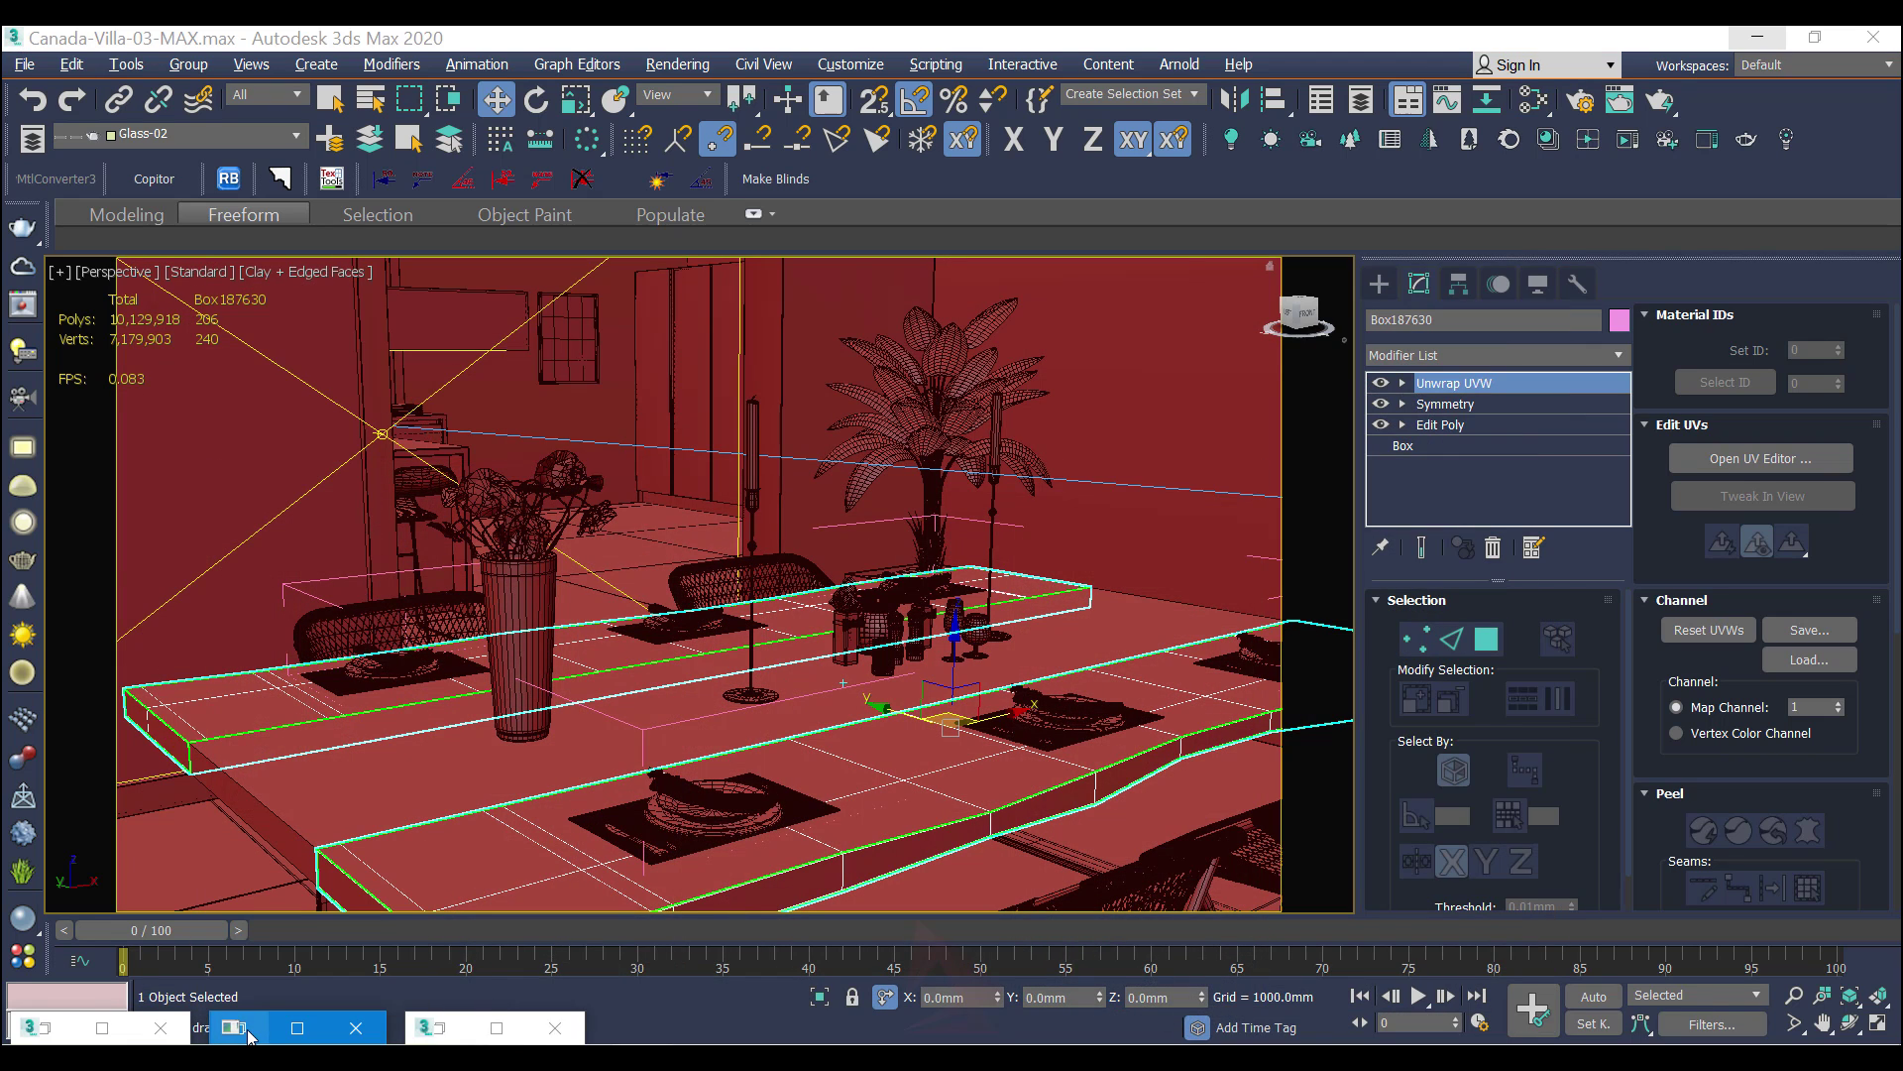
{"action": "left_click", "coordinate": [245, 1033]}
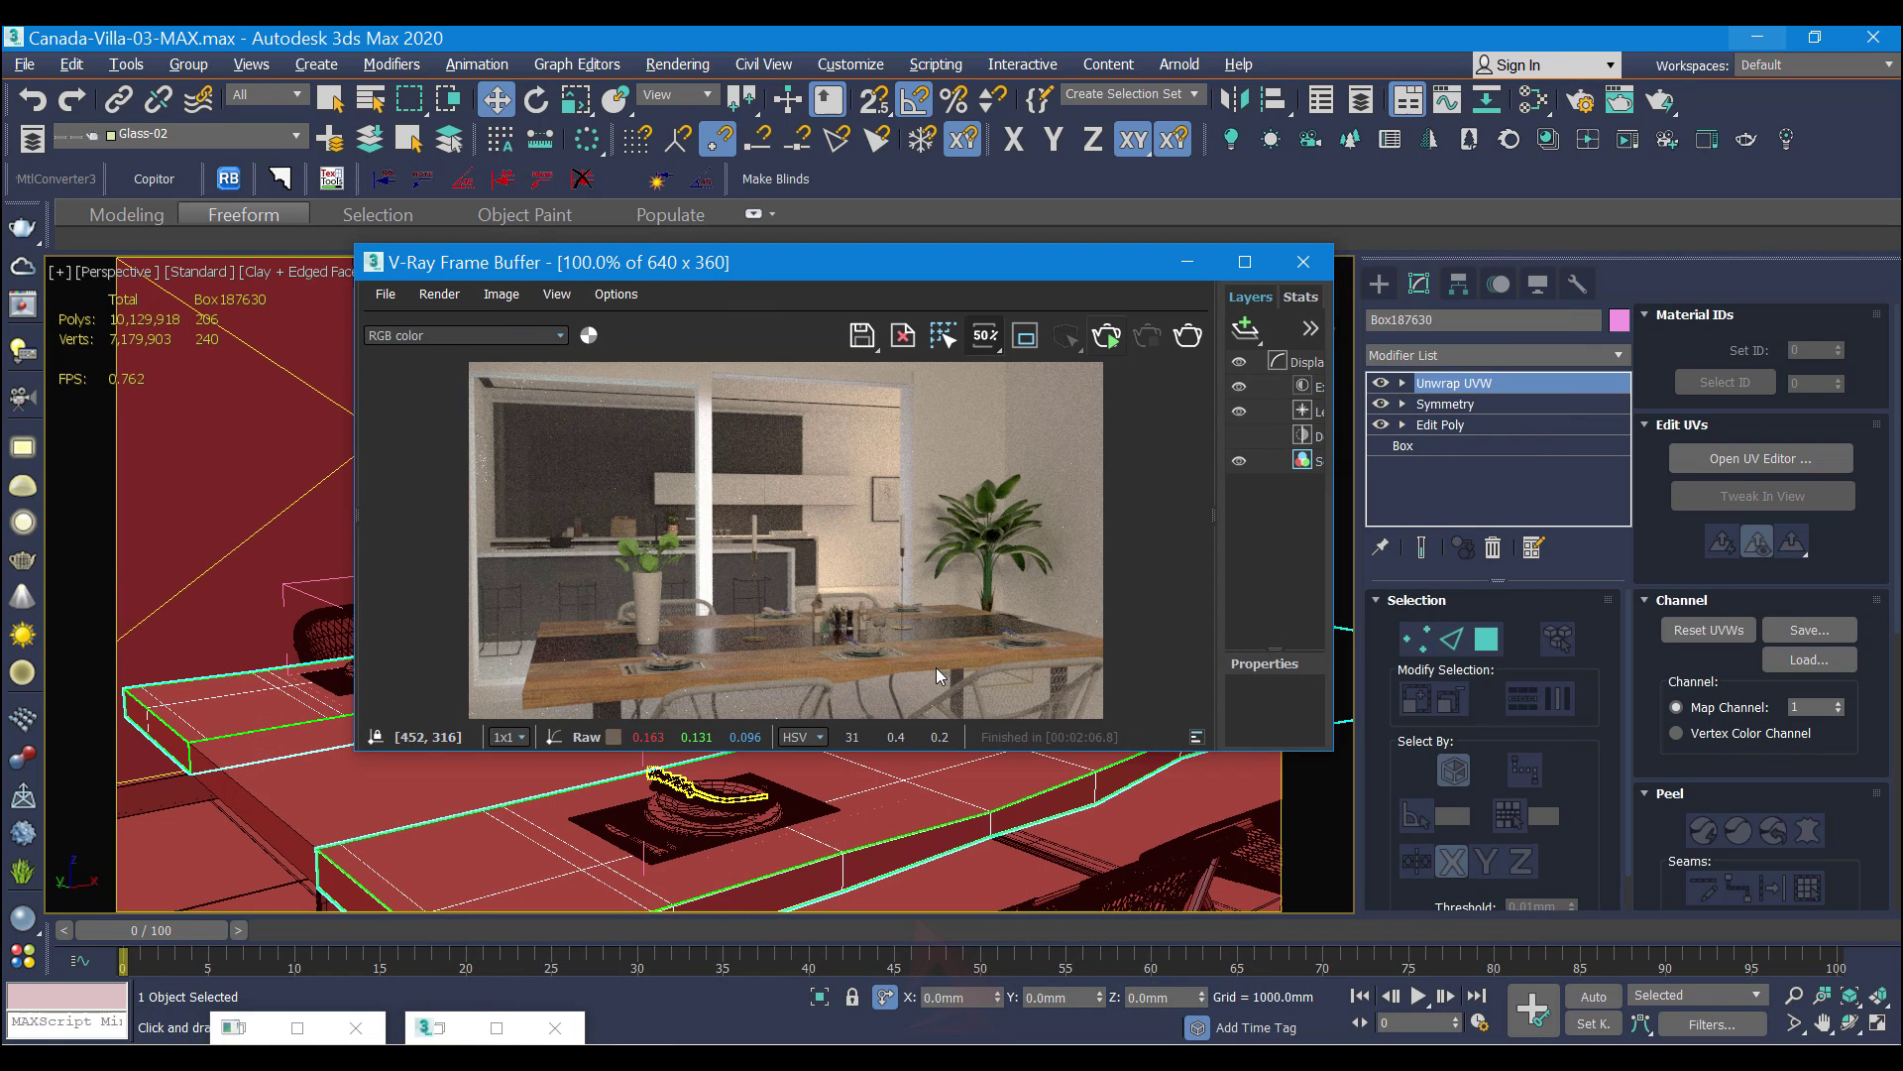
{"action": "scroll", "coordinate": [936, 666], "scroll_direction": "up", "scroll_amount": 2}
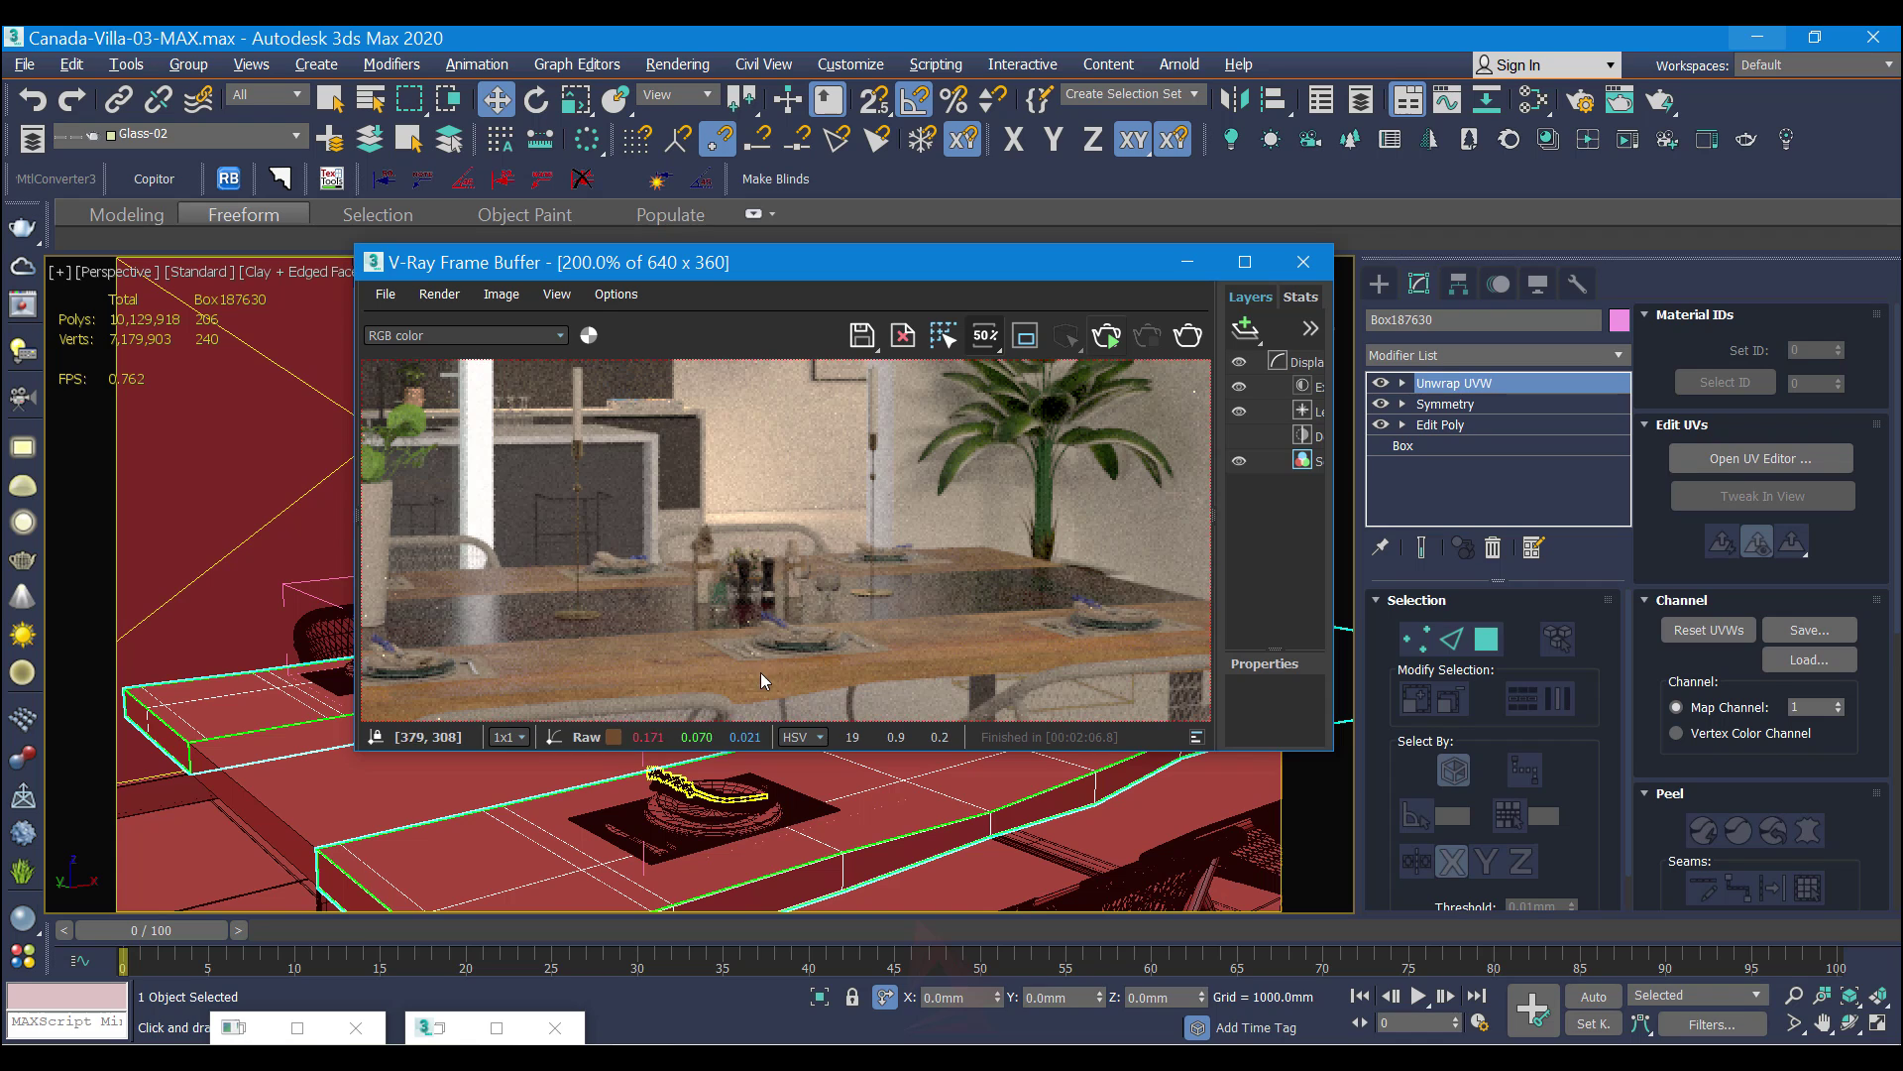
{"action": "left_click", "coordinate": [1187, 265]}
{"action": "left_click", "coordinate": [373, 813]}
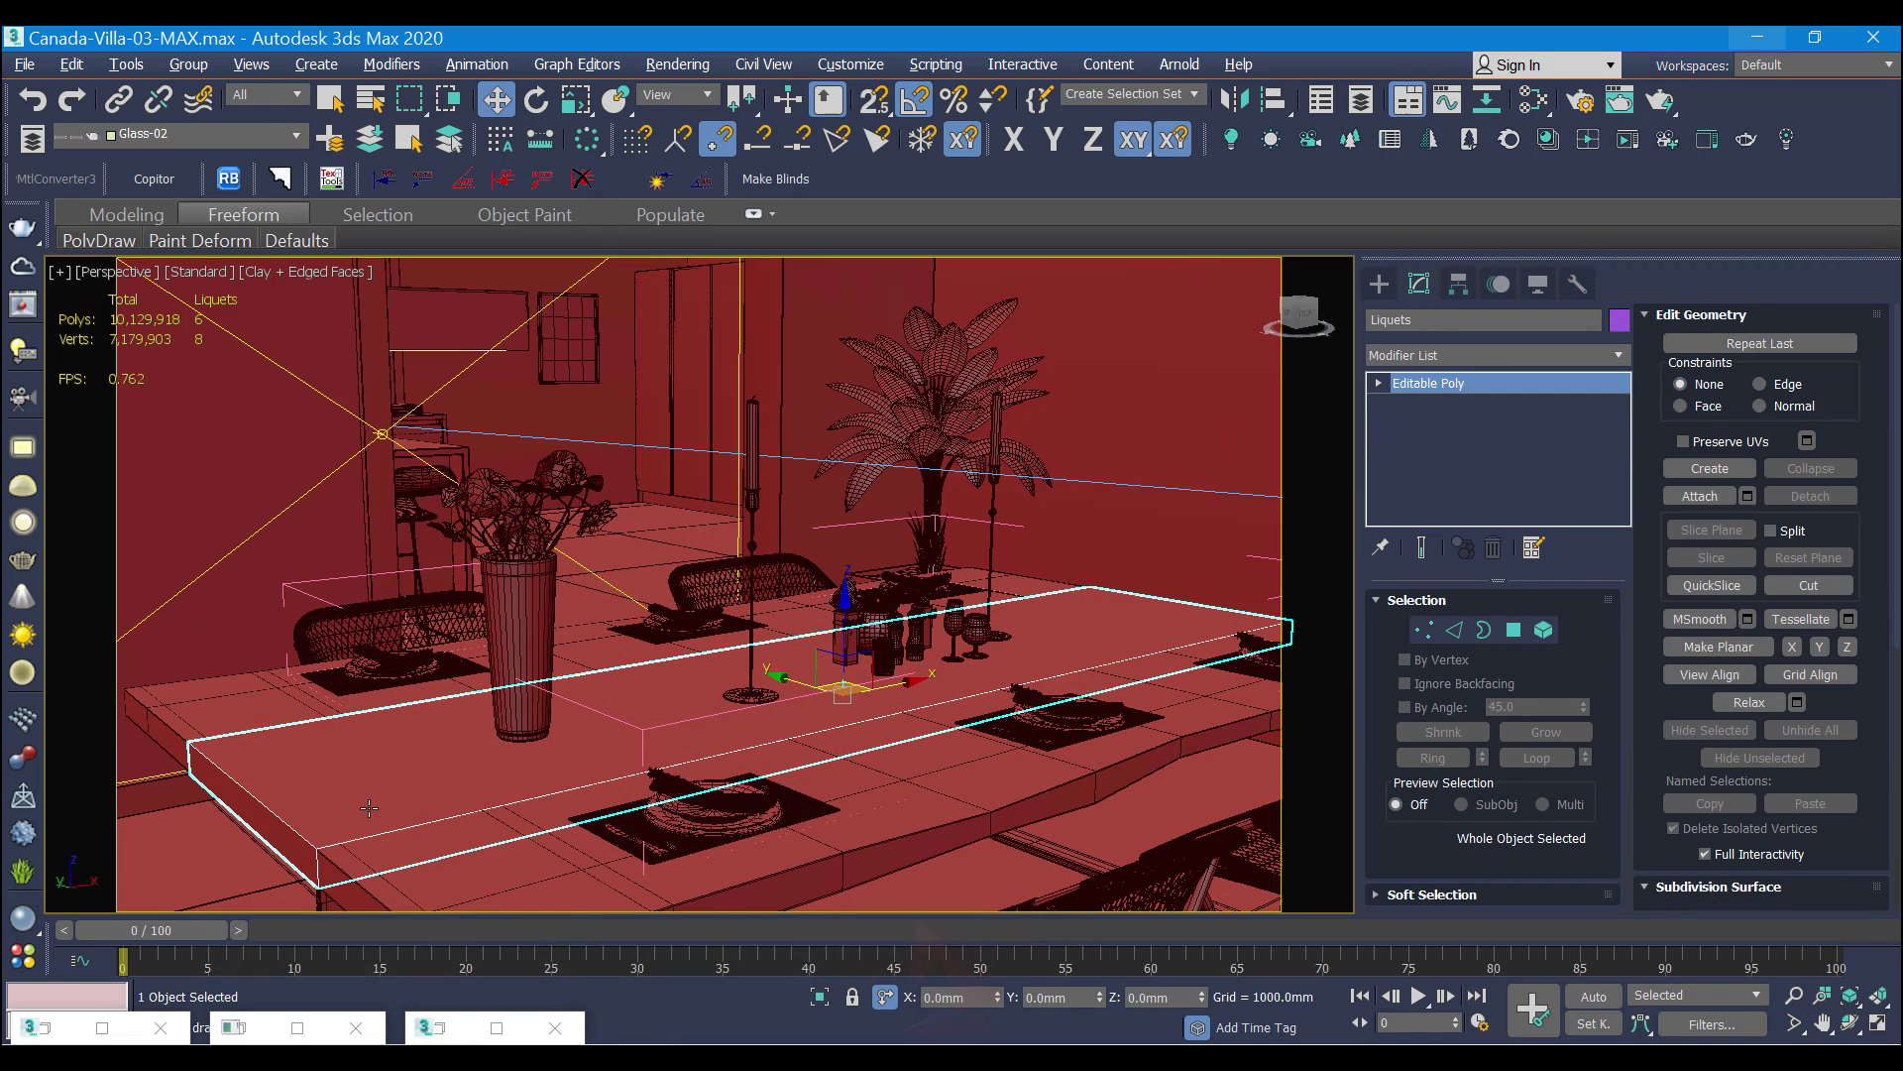
{"action": "left_click", "coordinate": [369, 808]}
Step: Add a new VRayMtl node to the Slate graph and give it a pure black diffuse
{"action": "key", "text": "m"}
{"action": "scroll", "coordinate": [1235, 502], "scroll_direction": "down", "scroll_amount": 5}
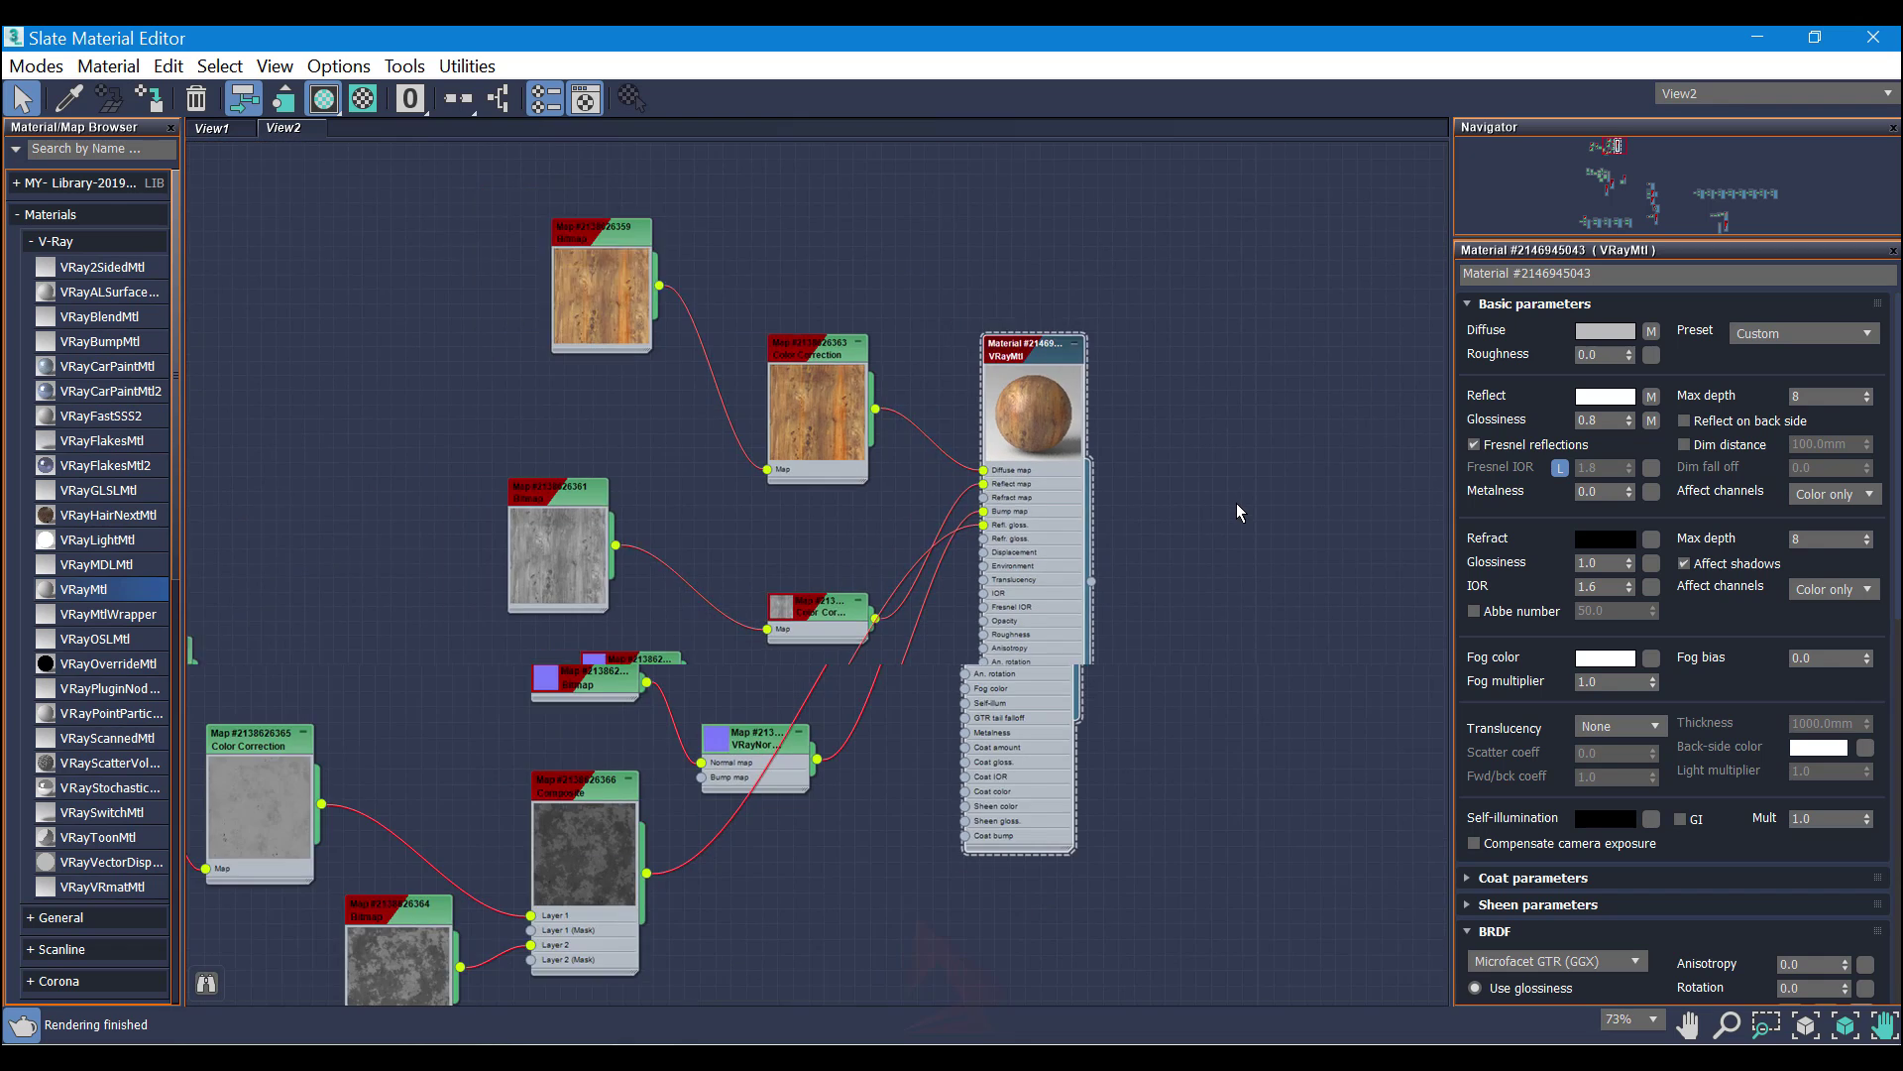
{"action": "left_click_drag", "start_coordinate": [71, 591], "coordinate": [1056, 739]}
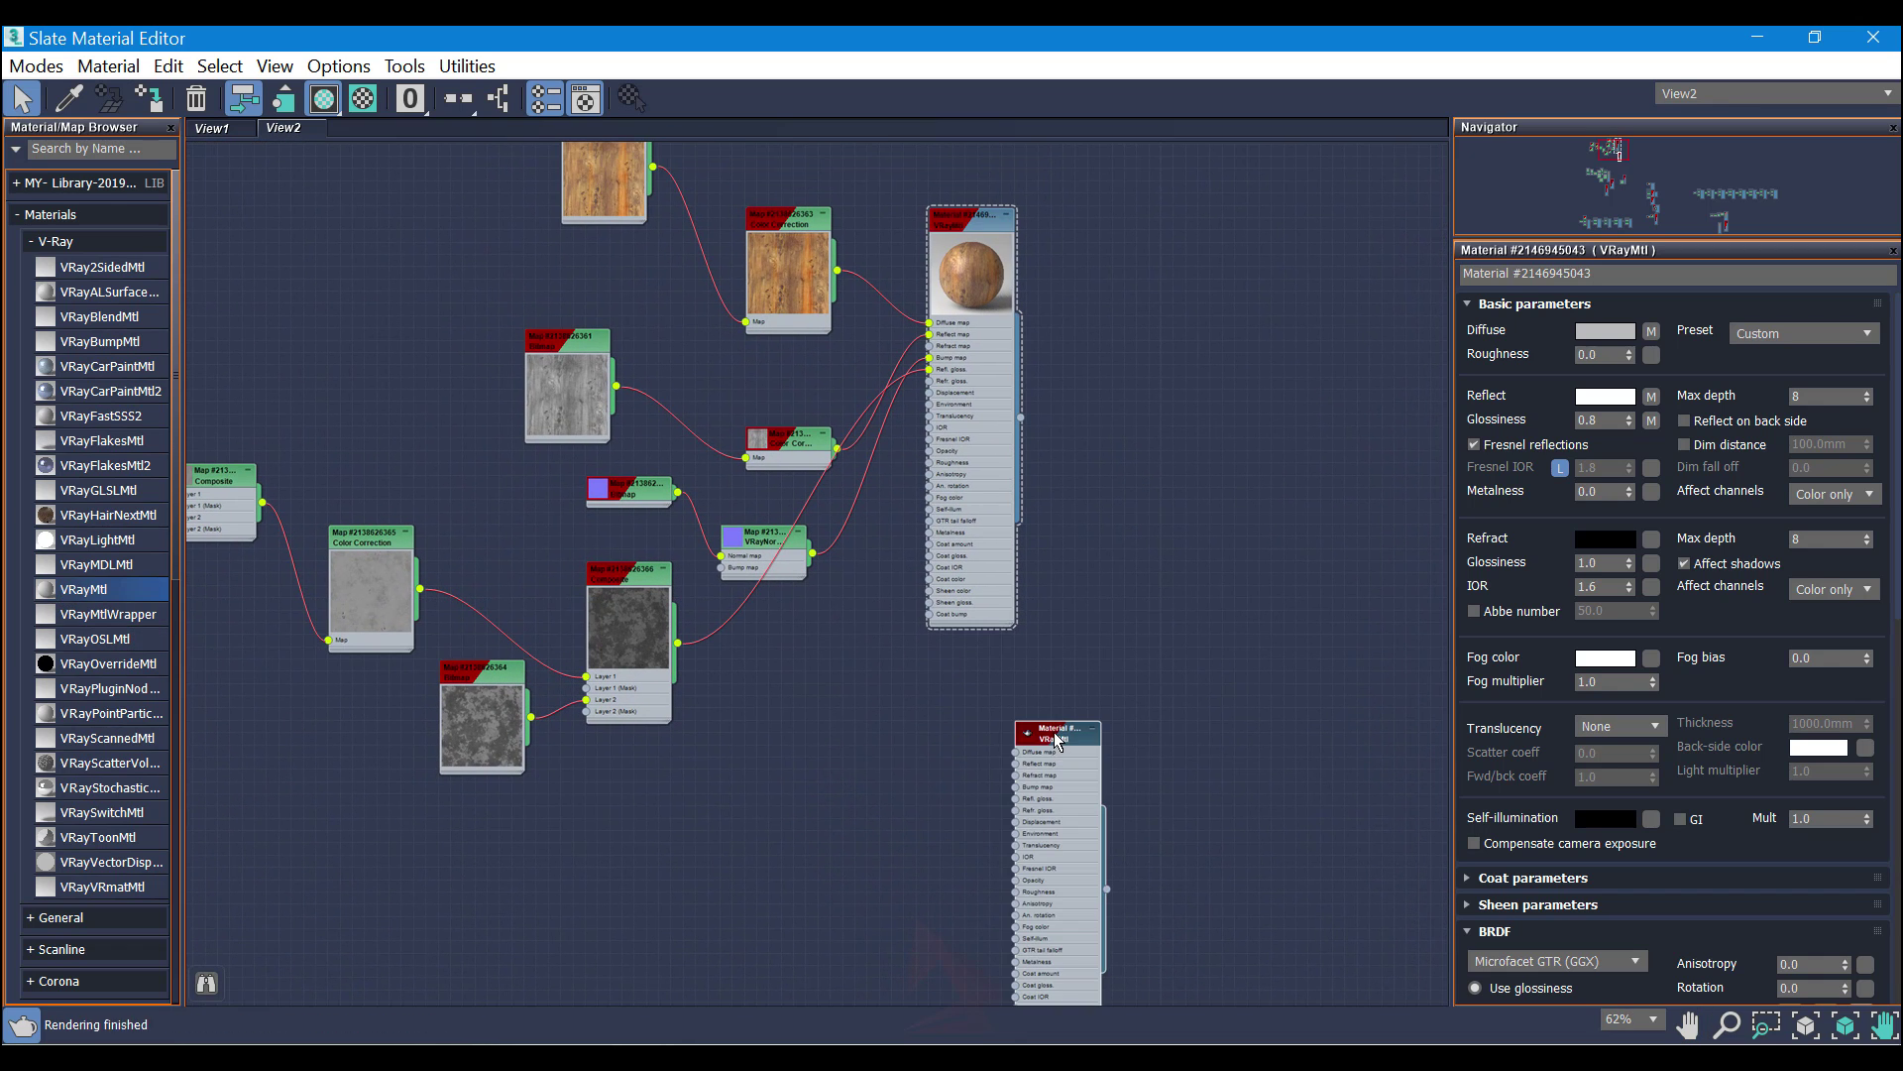
{"action": "middle_click_drag", "start_coordinate": [1173, 716], "coordinate": [1017, 515]}
{"action": "left_click", "coordinate": [971, 503]}
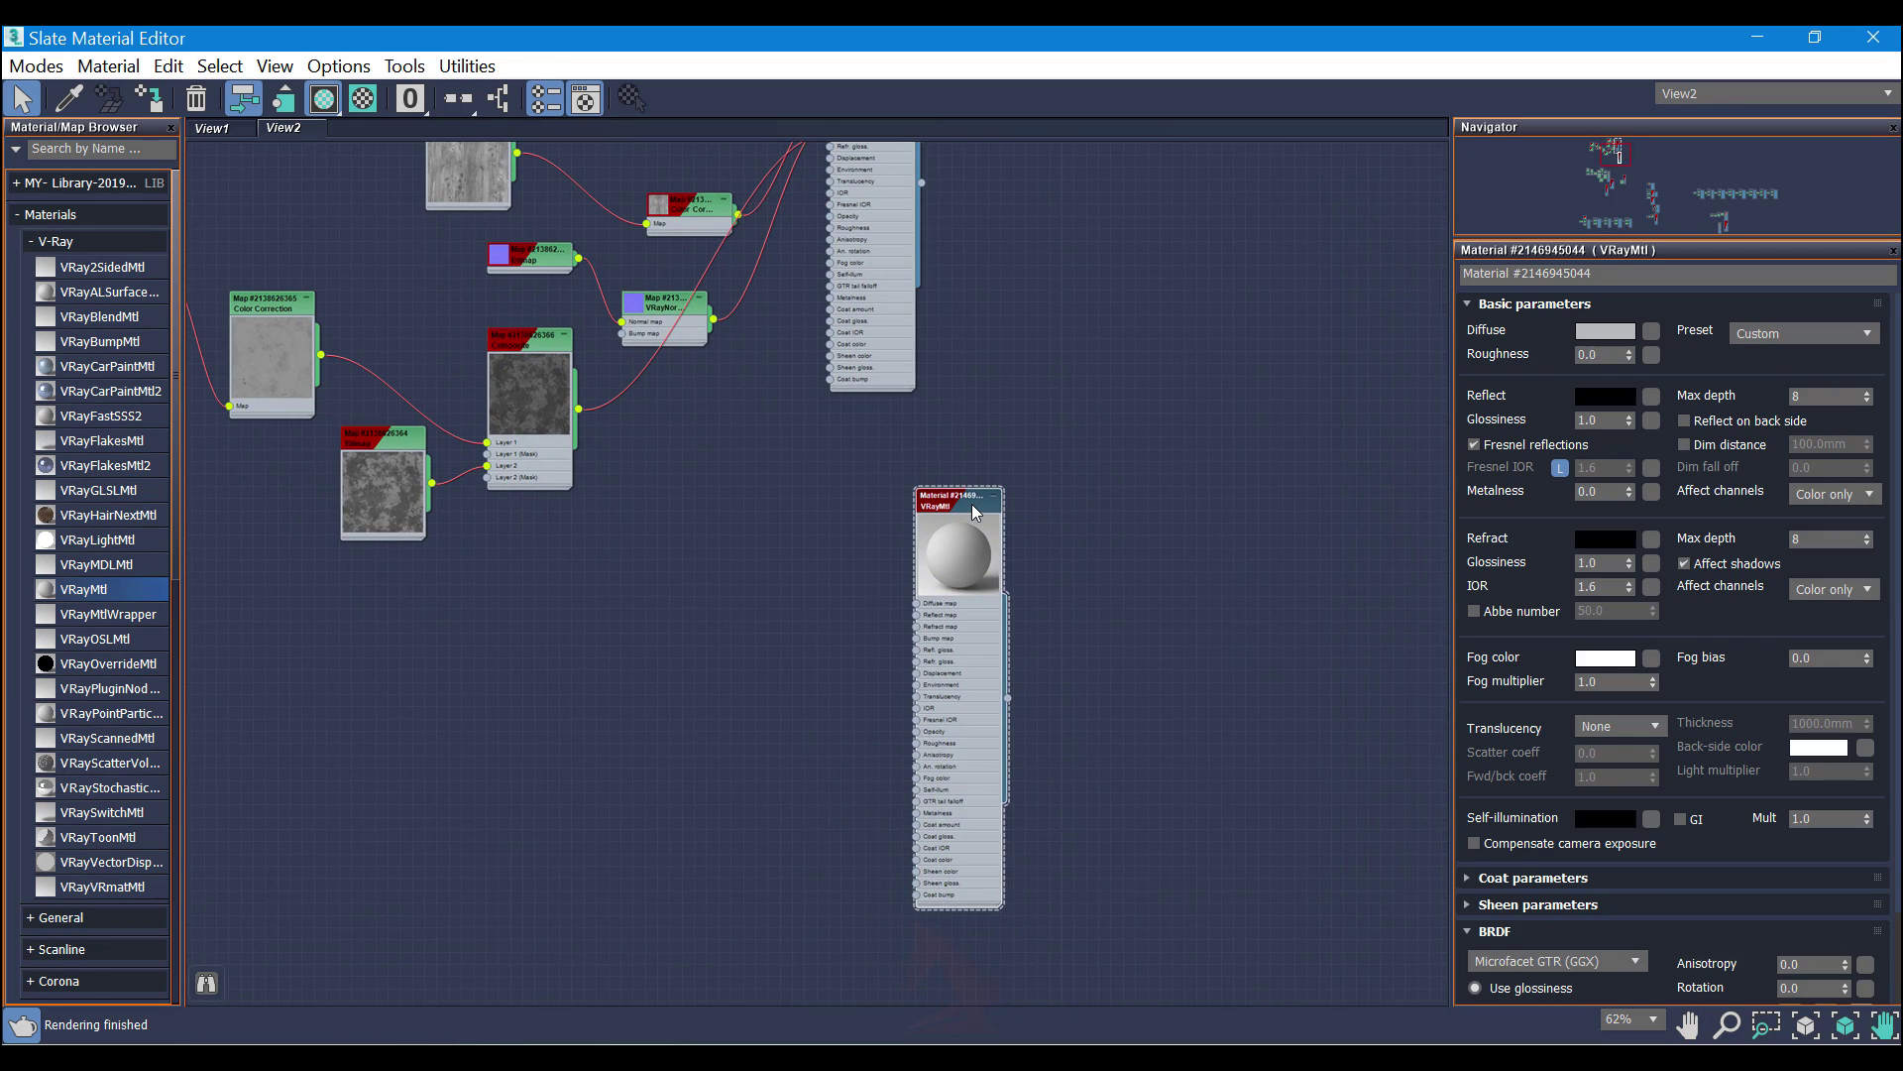
{"action": "left_click", "coordinate": [1608, 335]}
{"action": "left_click_drag", "start_coordinate": [654, 258], "coordinate": [656, 166]}
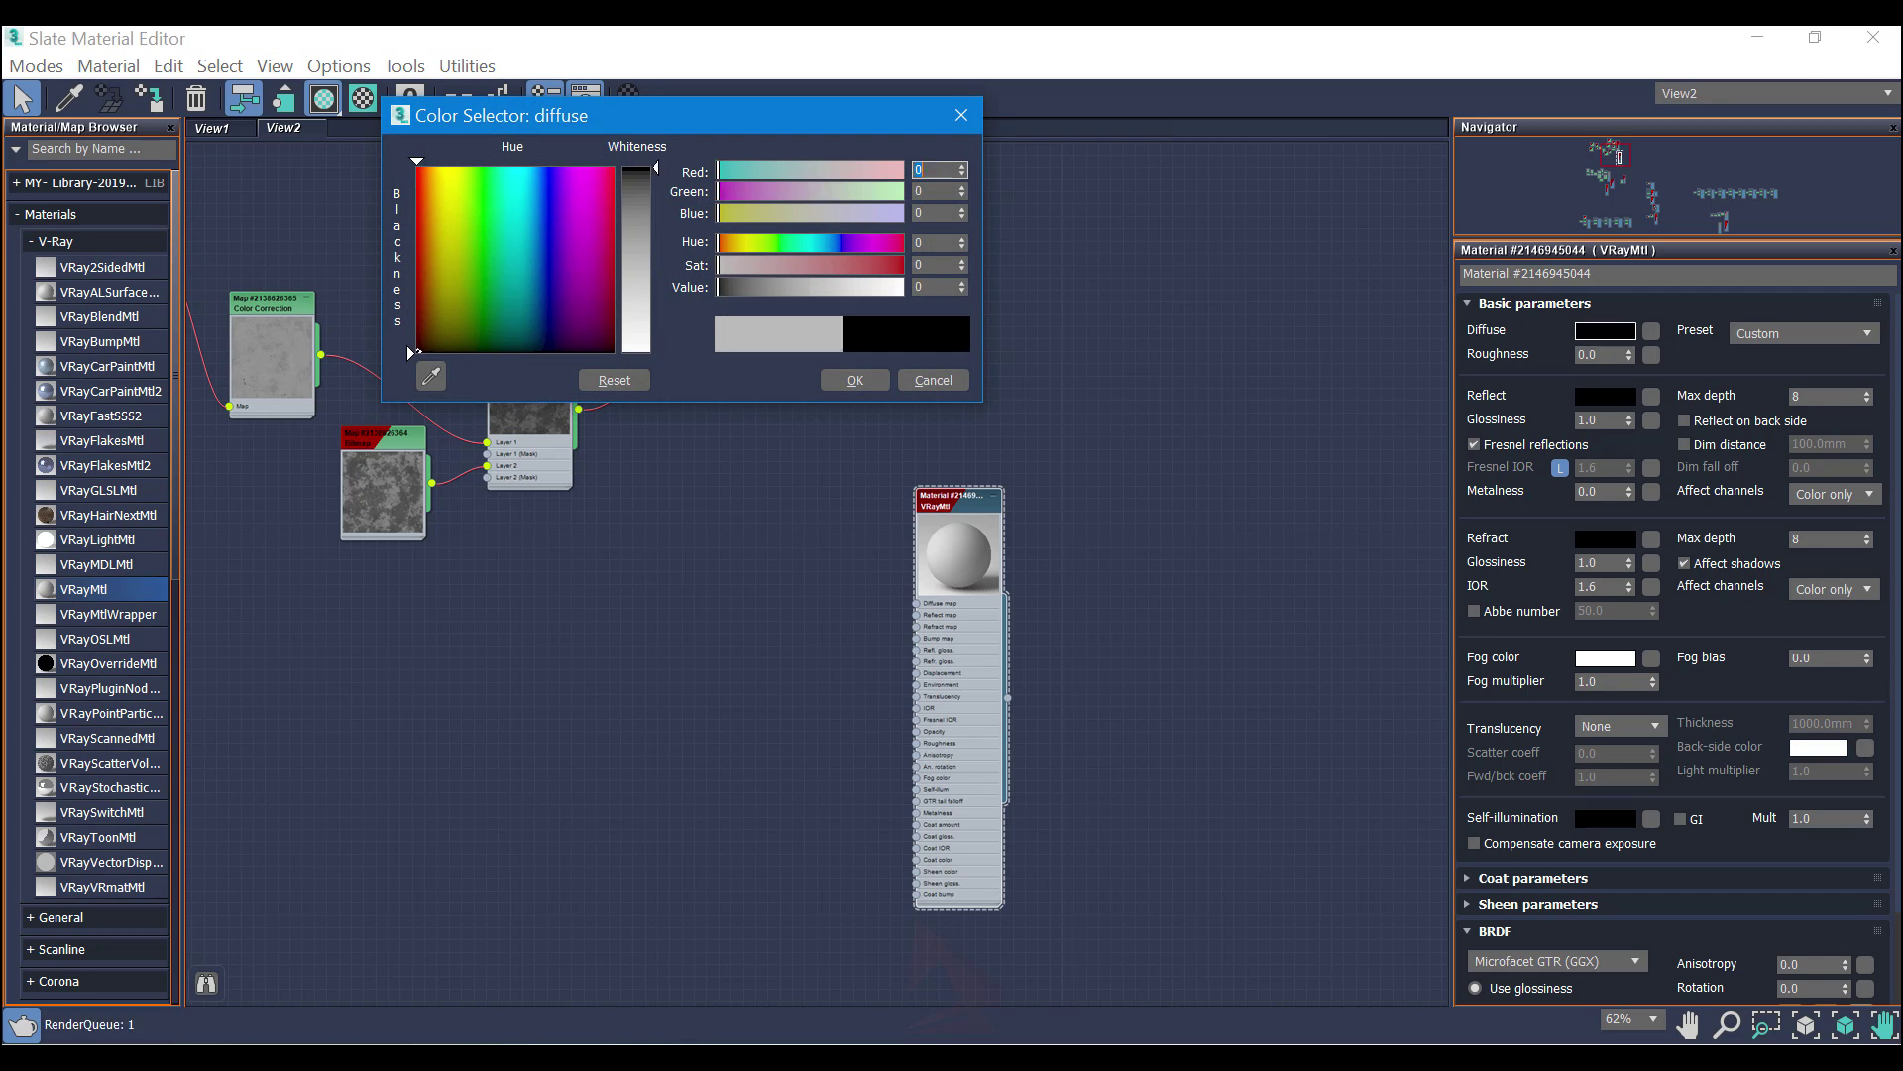
{"action": "left_click", "coordinate": [851, 380]}
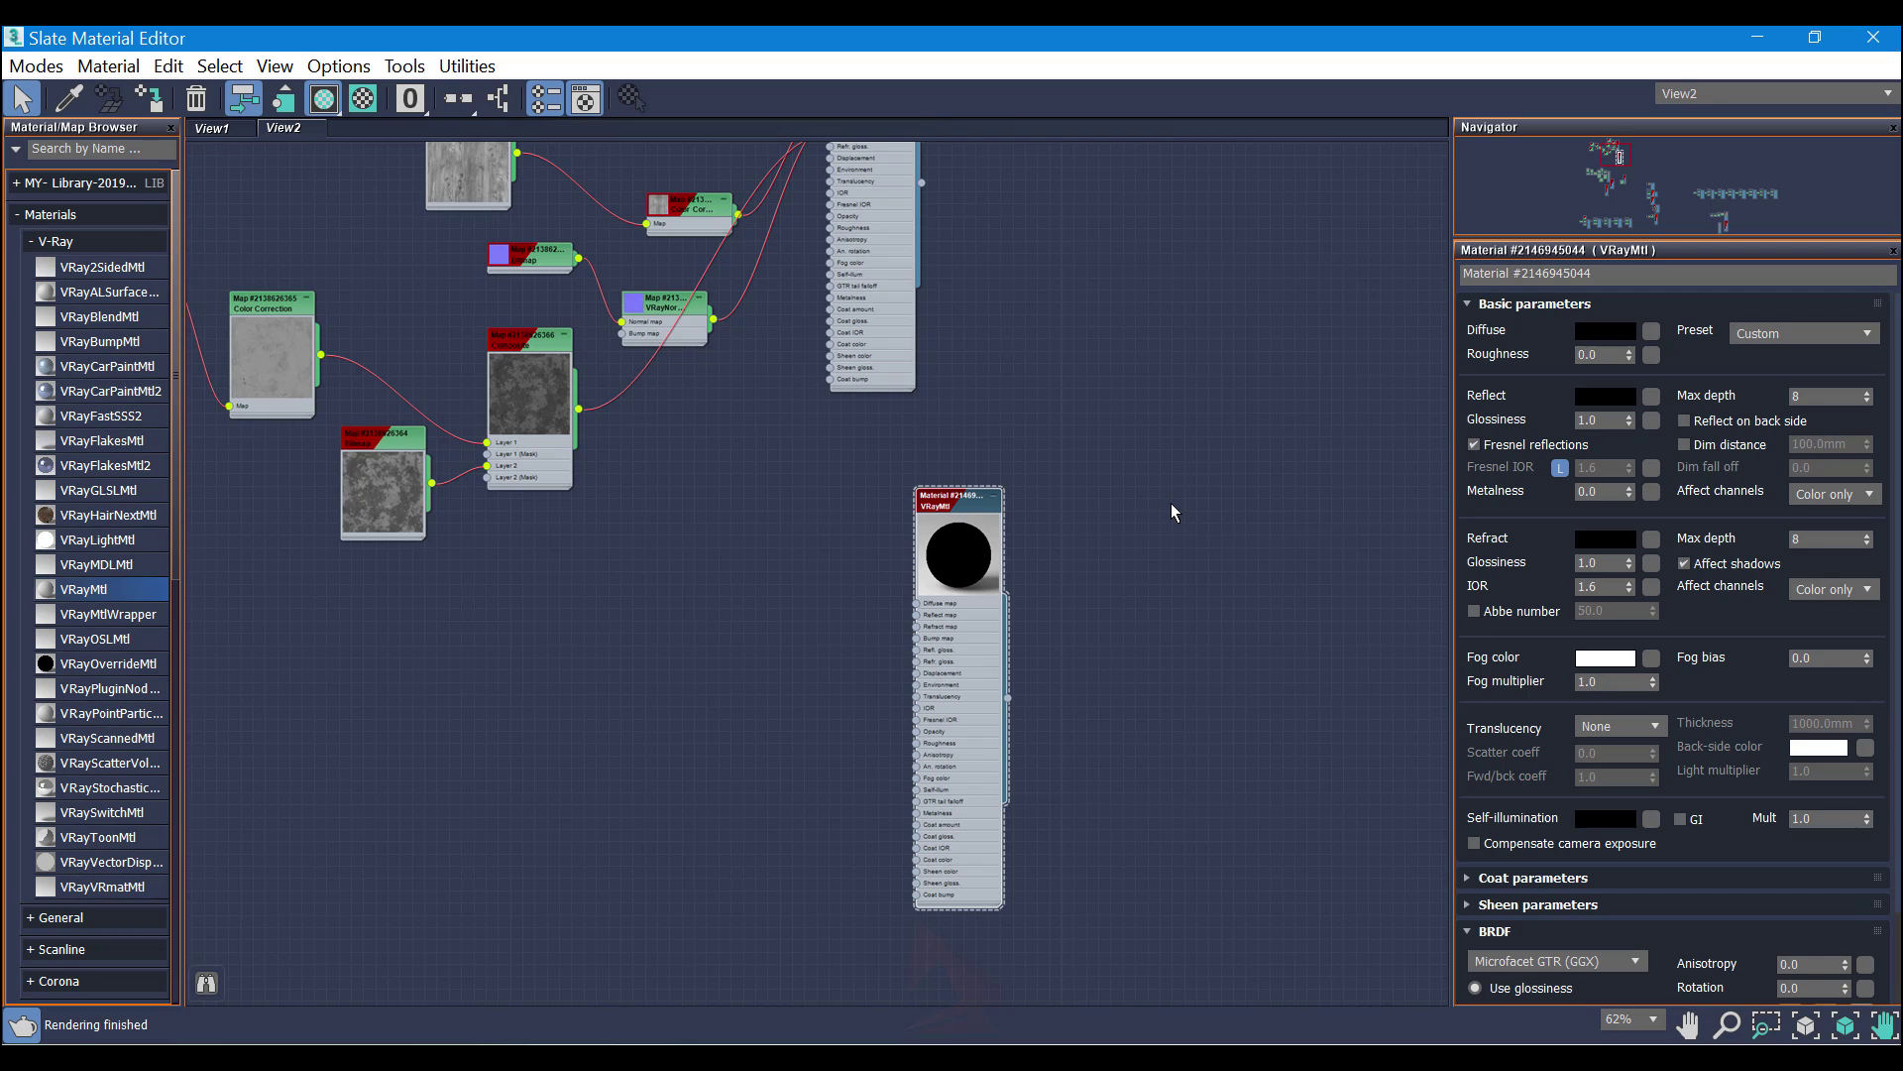
Step: Make the new material's reflection white with reflection glossiness 0.8
{"action": "left_click", "coordinate": [1607, 396]}
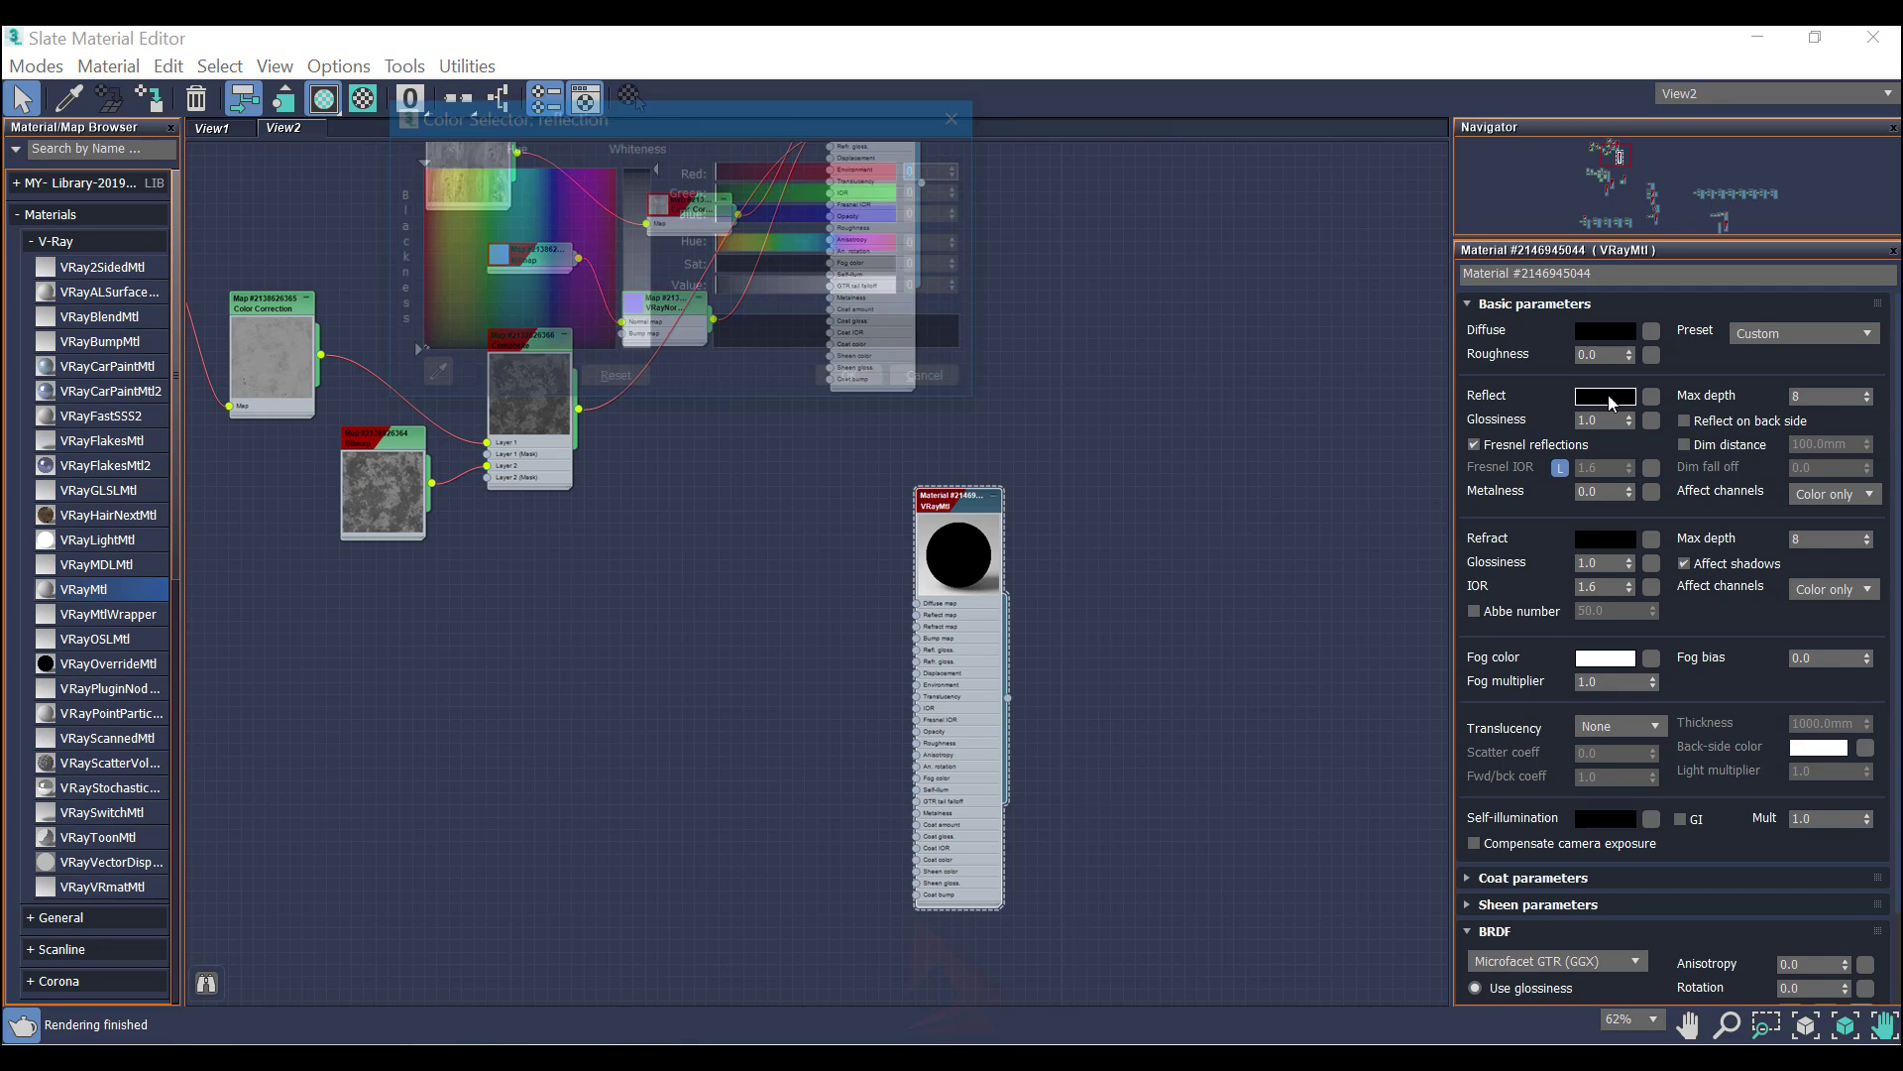
{"action": "left_click", "coordinate": [654, 348]}
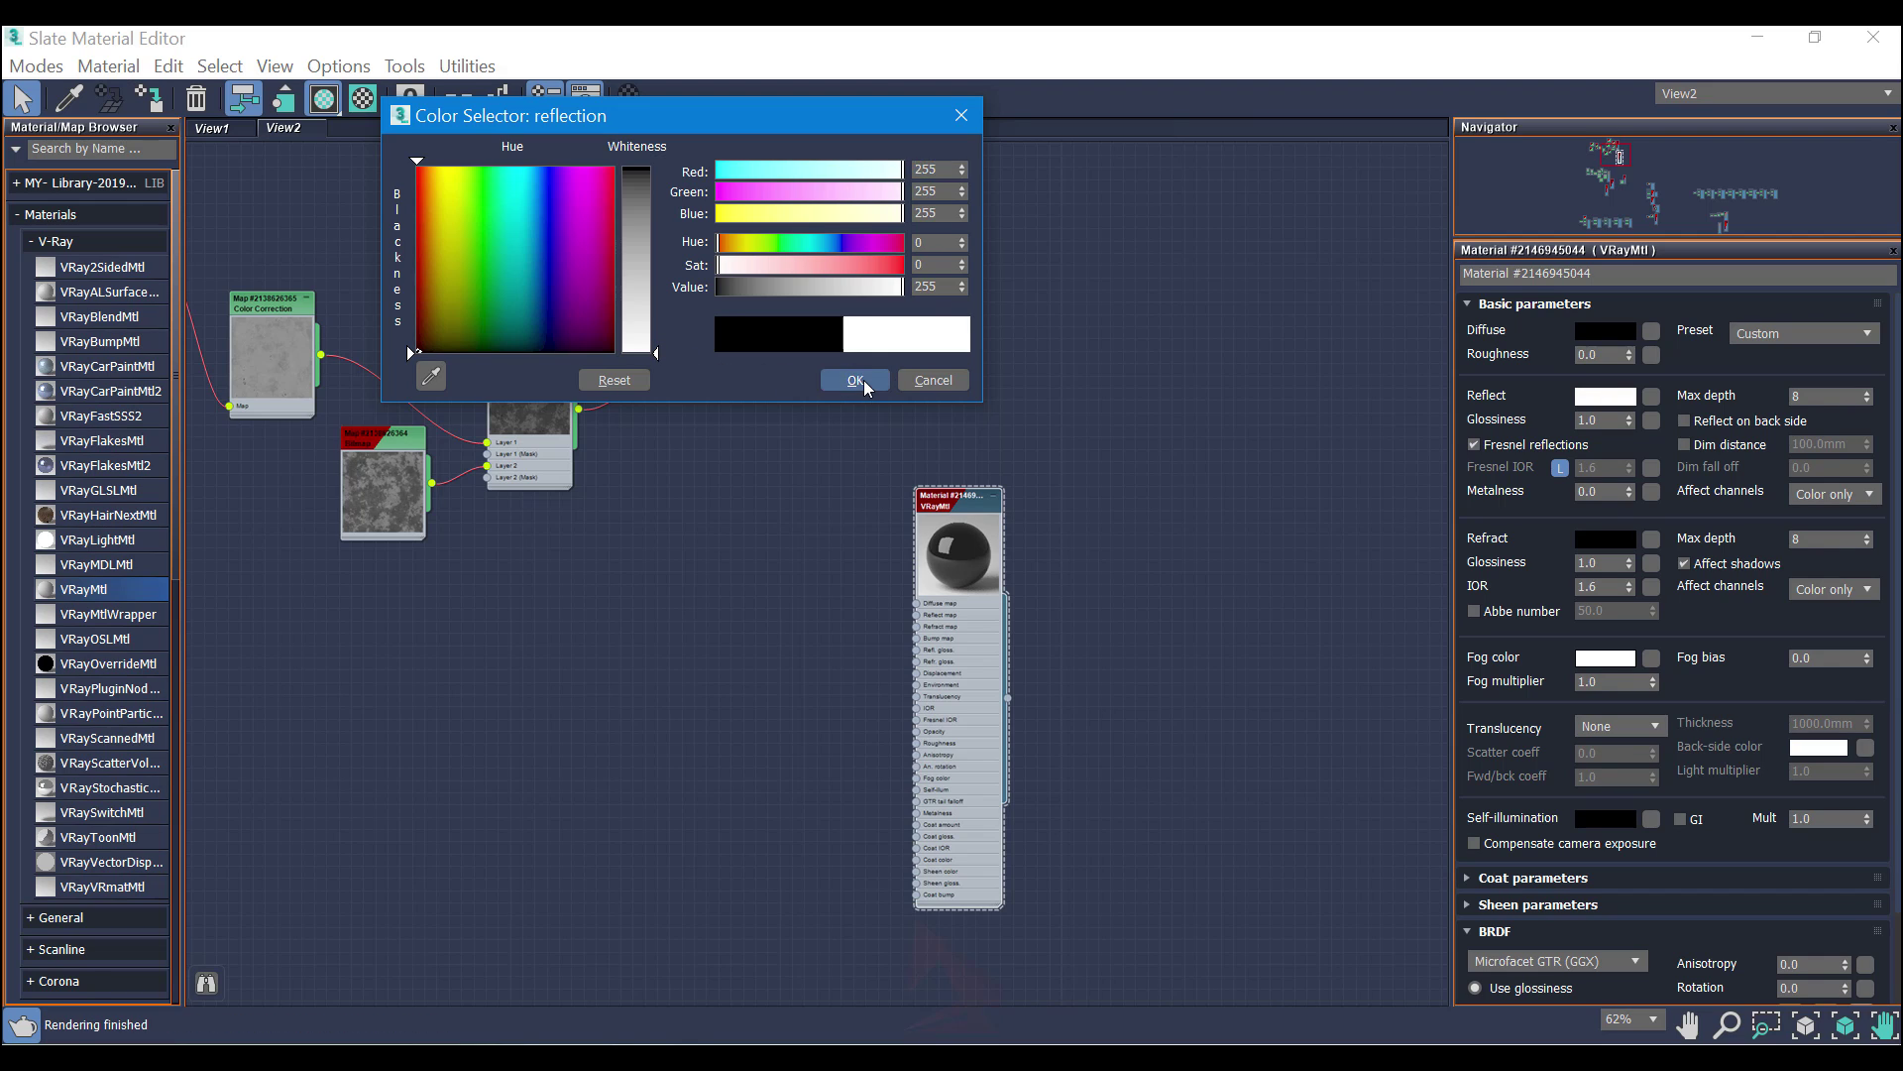
{"action": "left_click", "coordinate": [864, 378]}
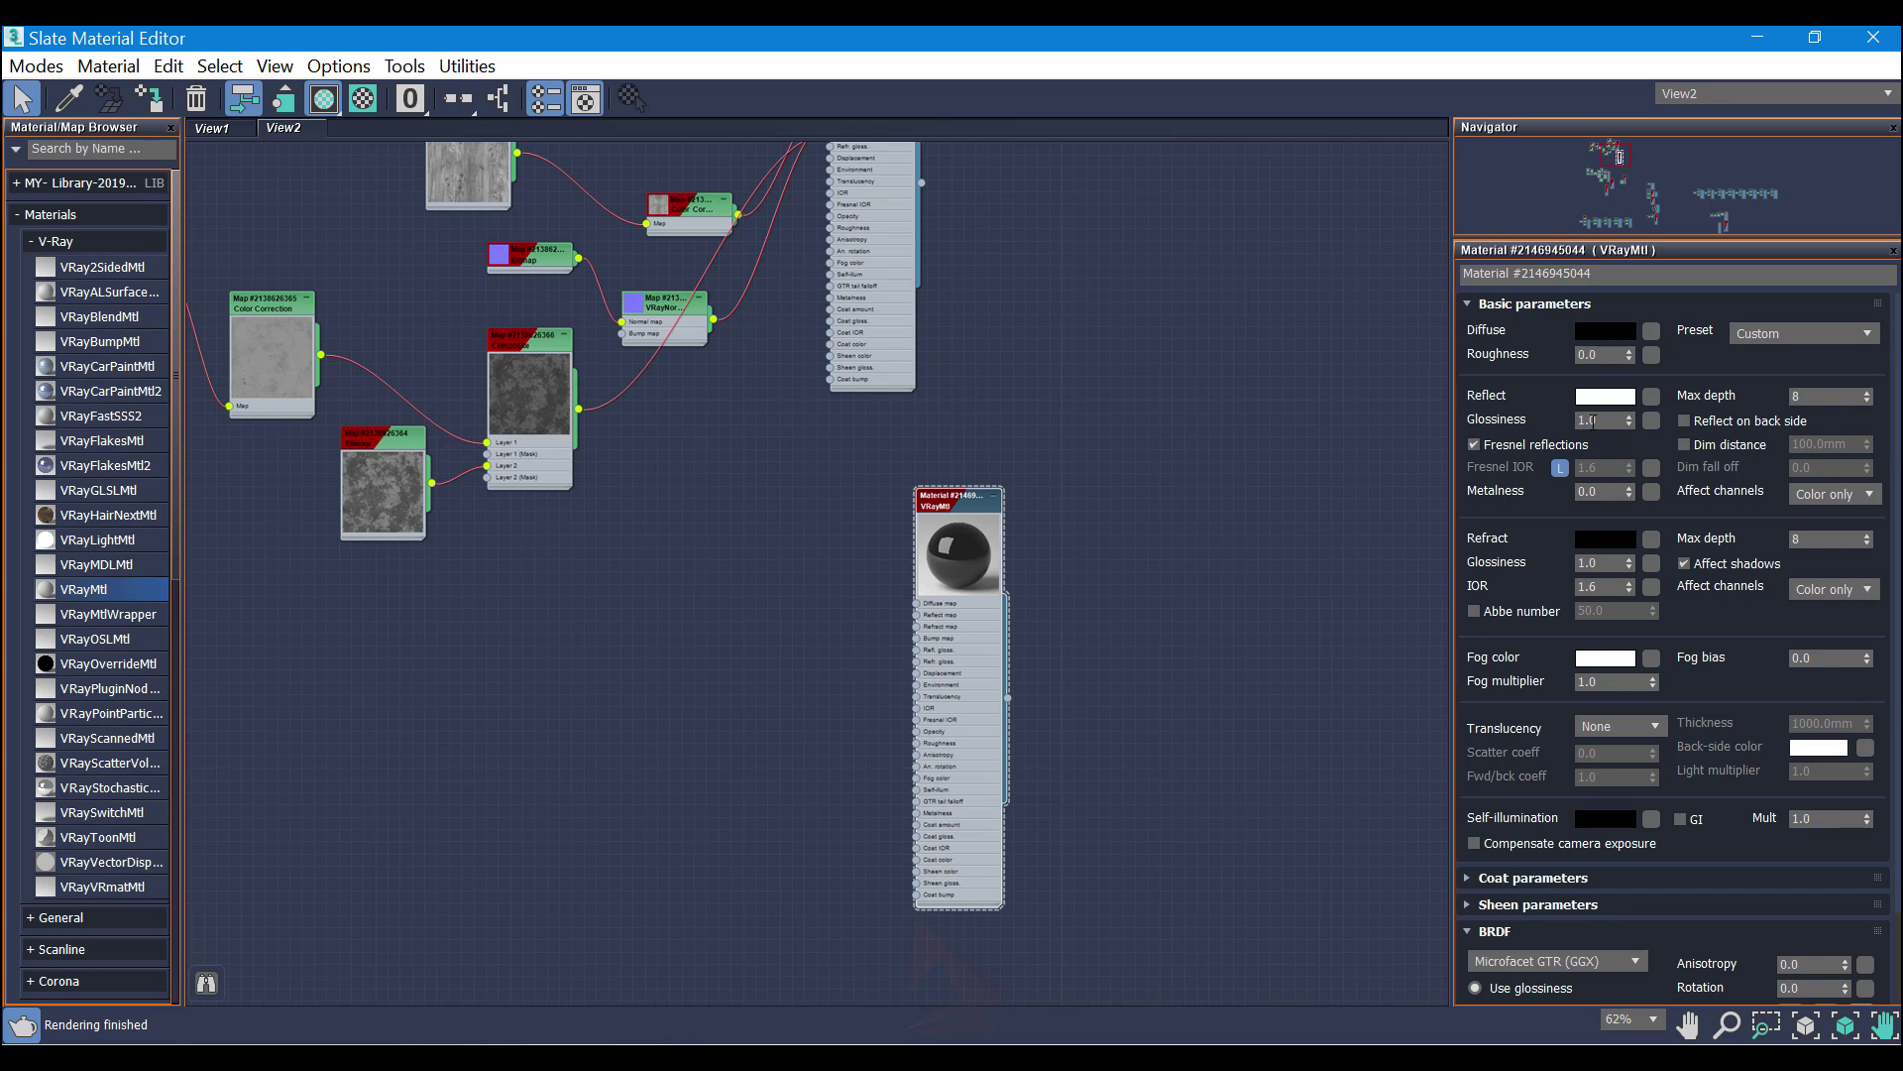
{"action": "double_click", "coordinate": [1577, 420]}
{"action": "type", "text": "0.8"}
{"action": "key", "text": "Return"}
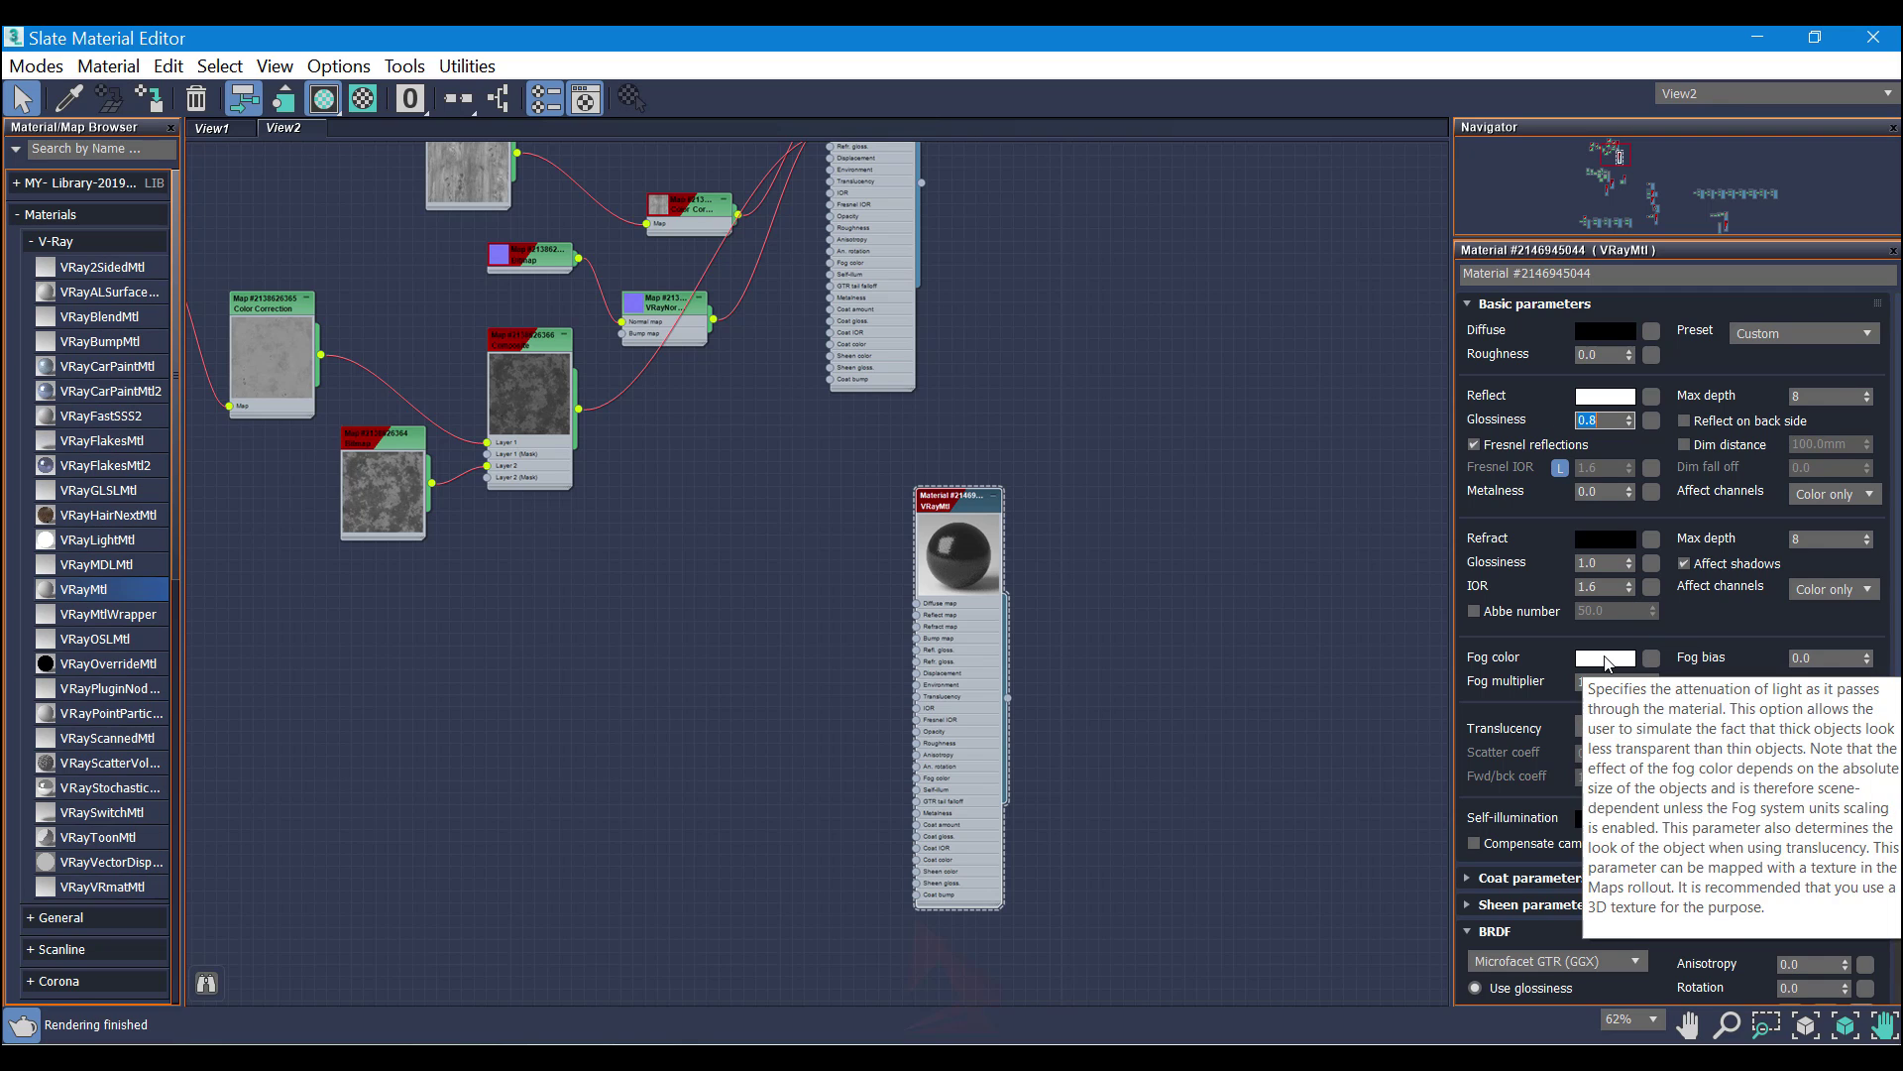
Step: Set the glass material's fog colour to brown, RGB 133, 56, 15
{"action": "left_click", "coordinate": [1606, 658]}
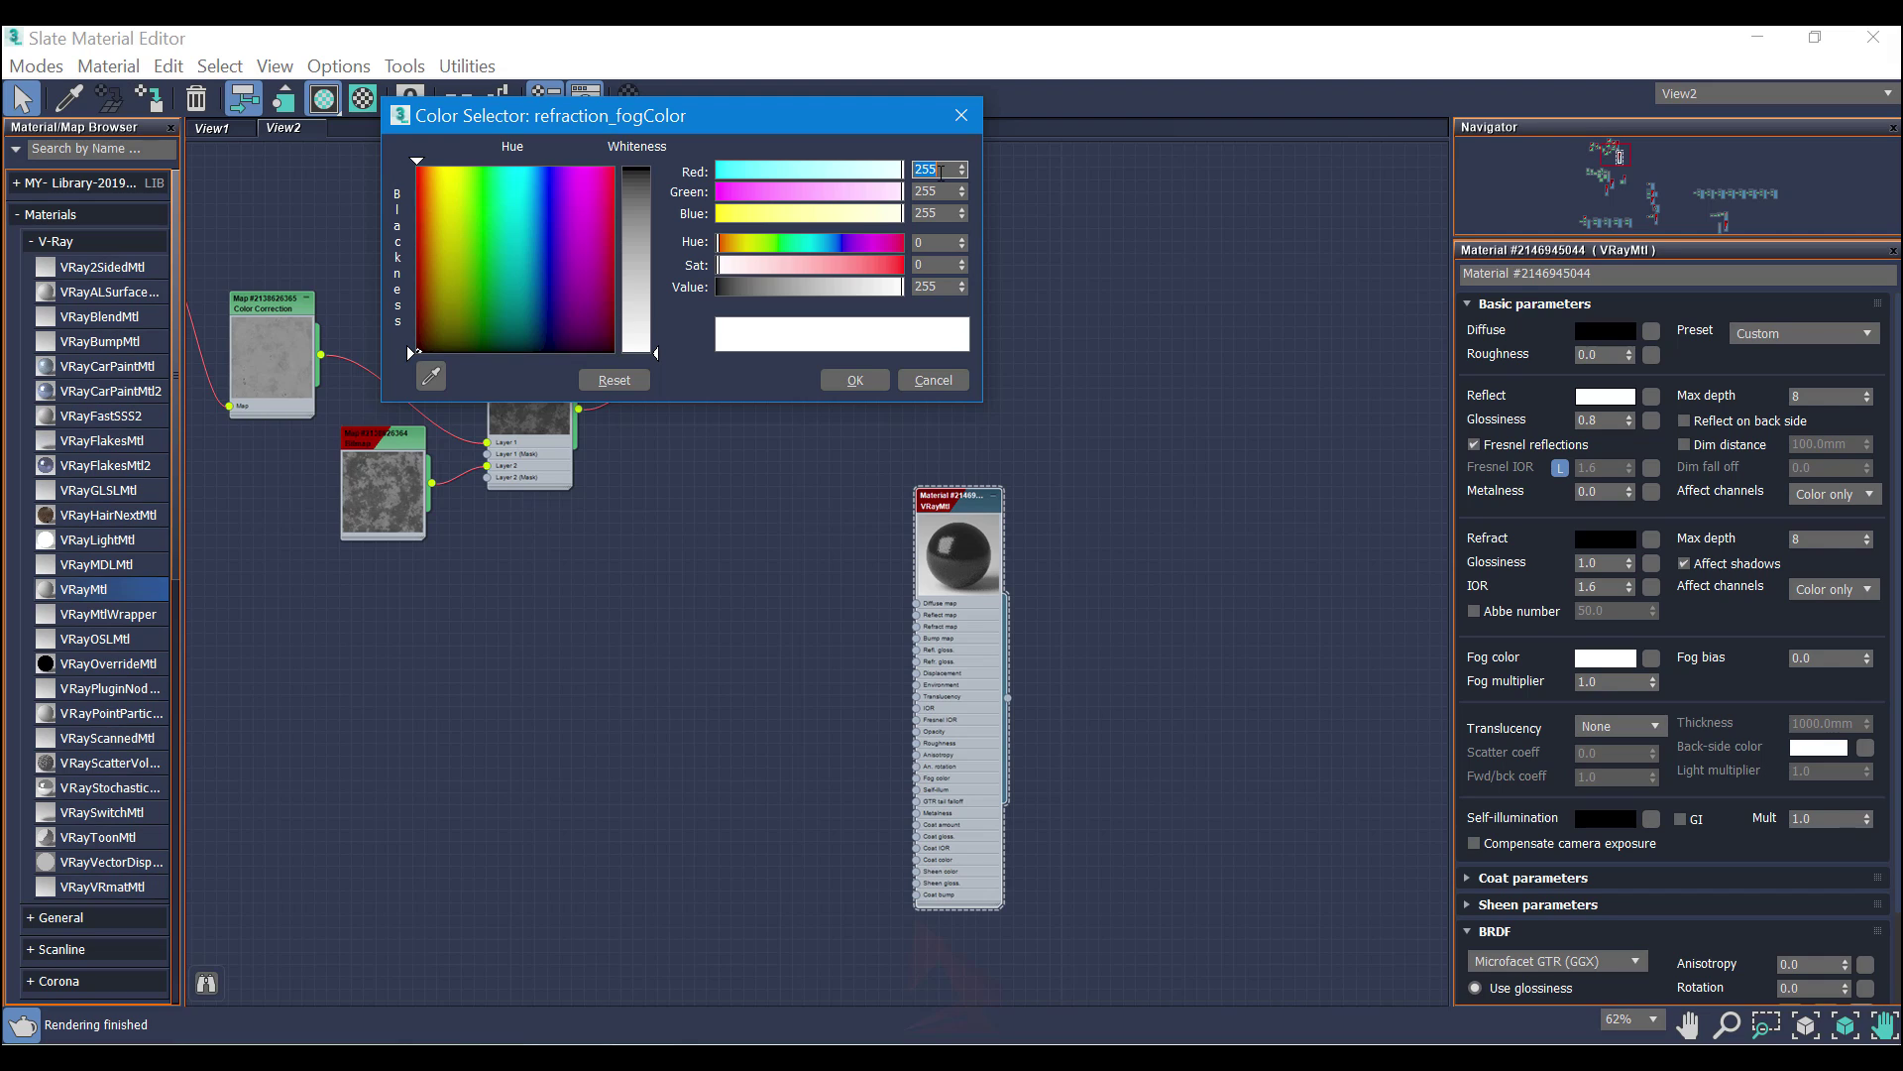
{"action": "type", "text": "133"}
{"action": "key", "text": "Tab"}
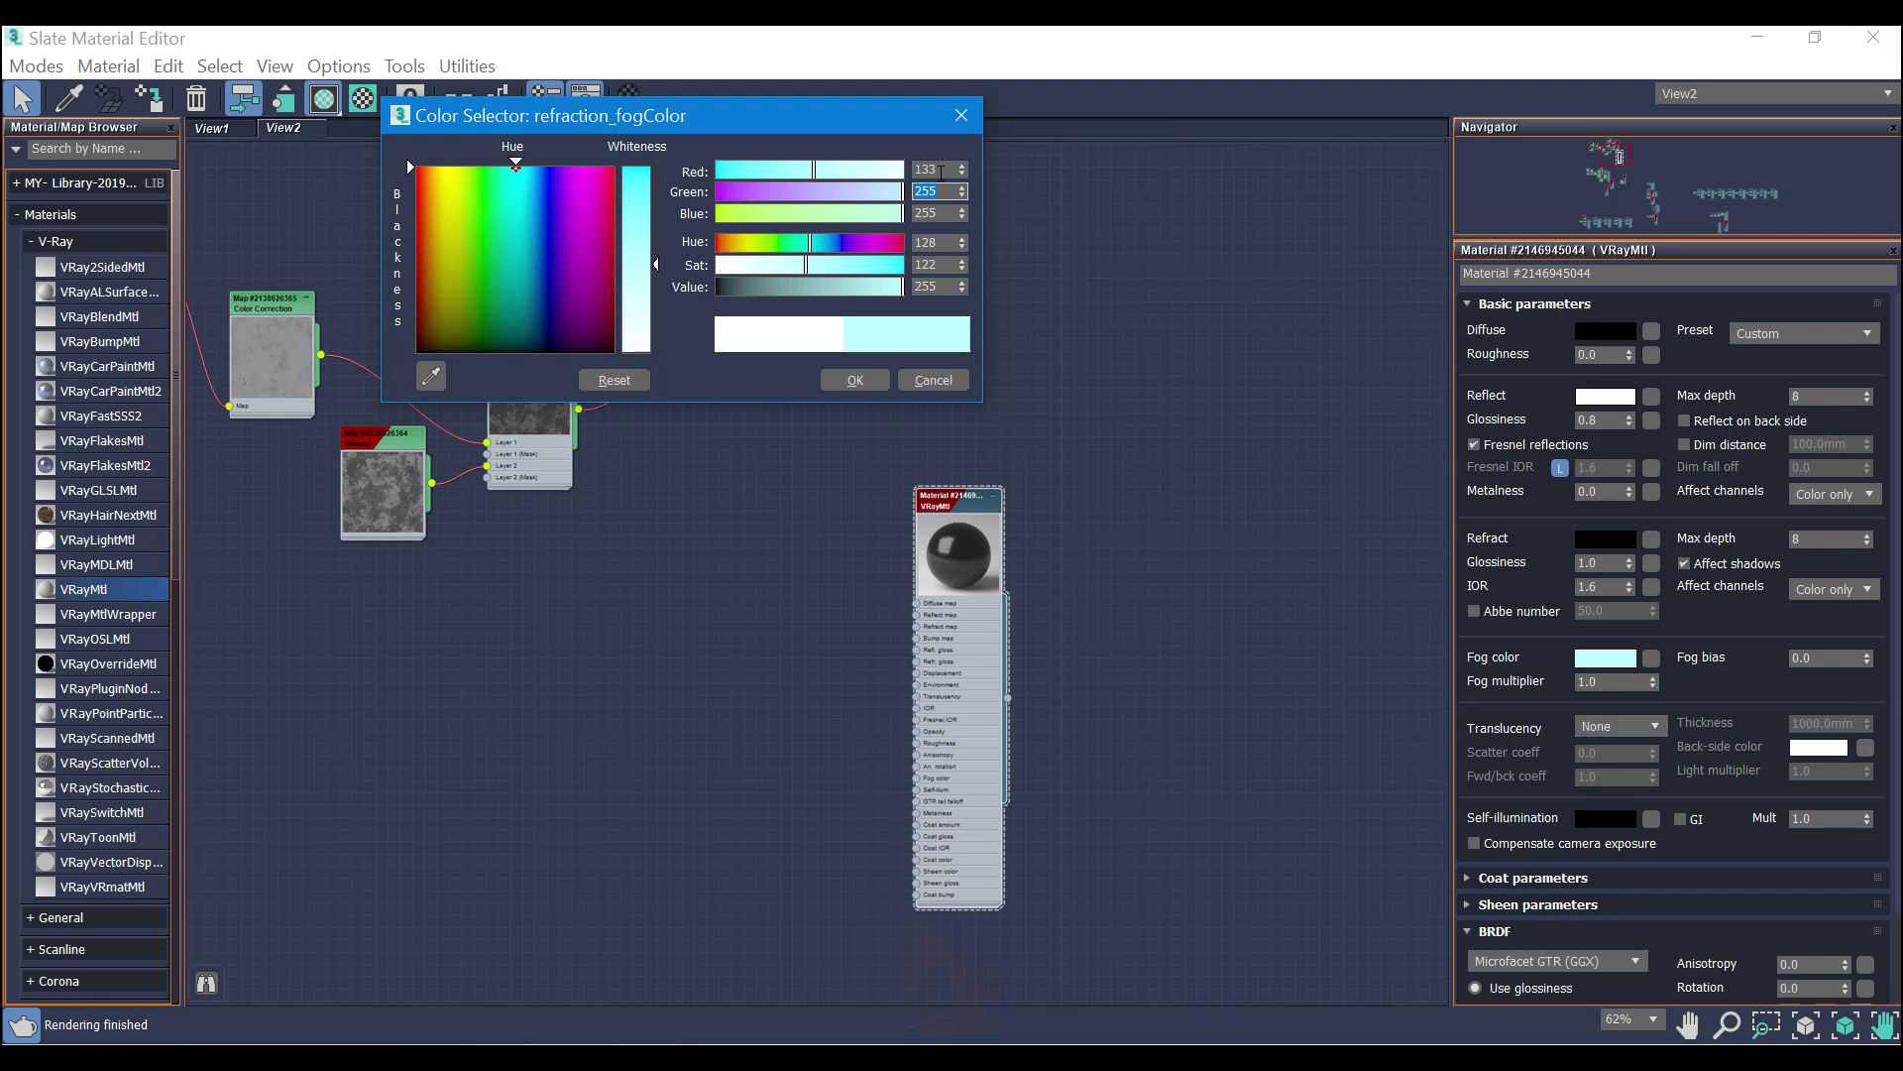
{"action": "type", "text": "56"}
{"action": "key", "text": "Tab"}
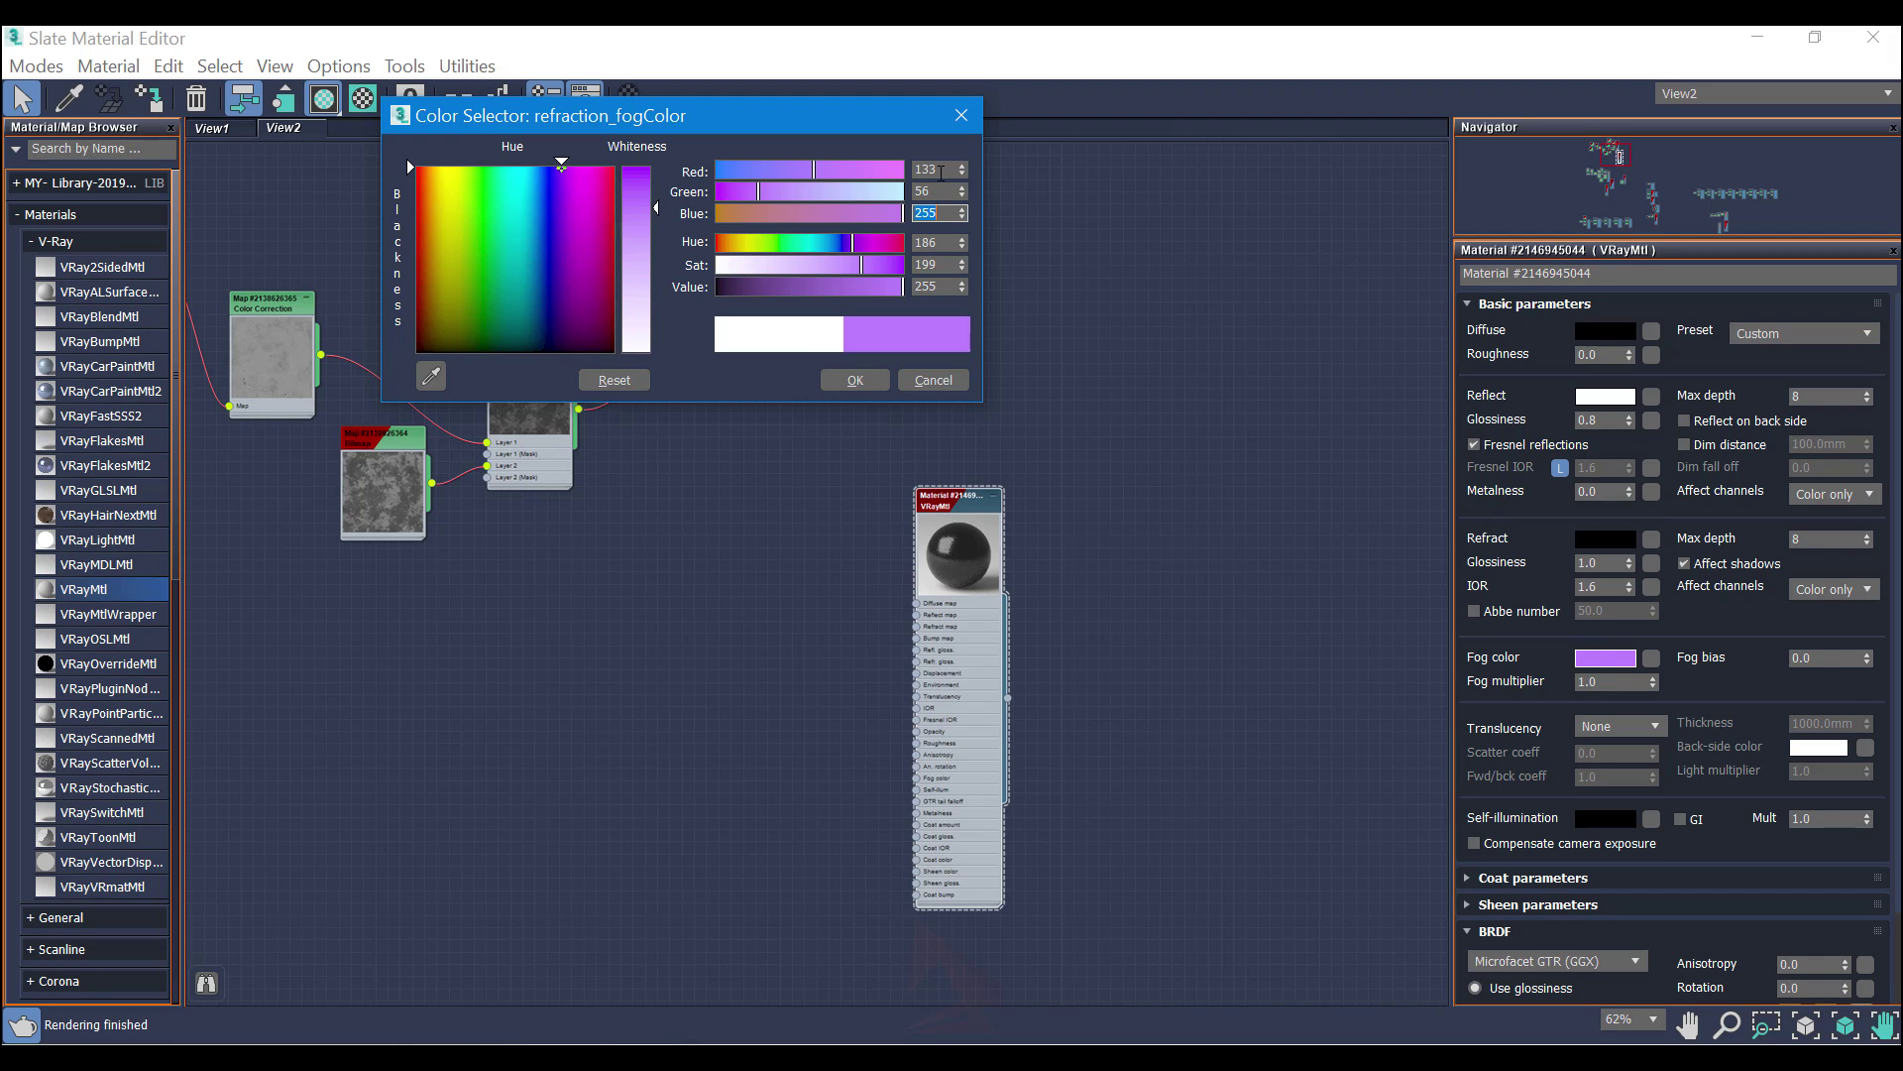
{"action": "type", "text": "15"}
{"action": "key", "text": "Return"}
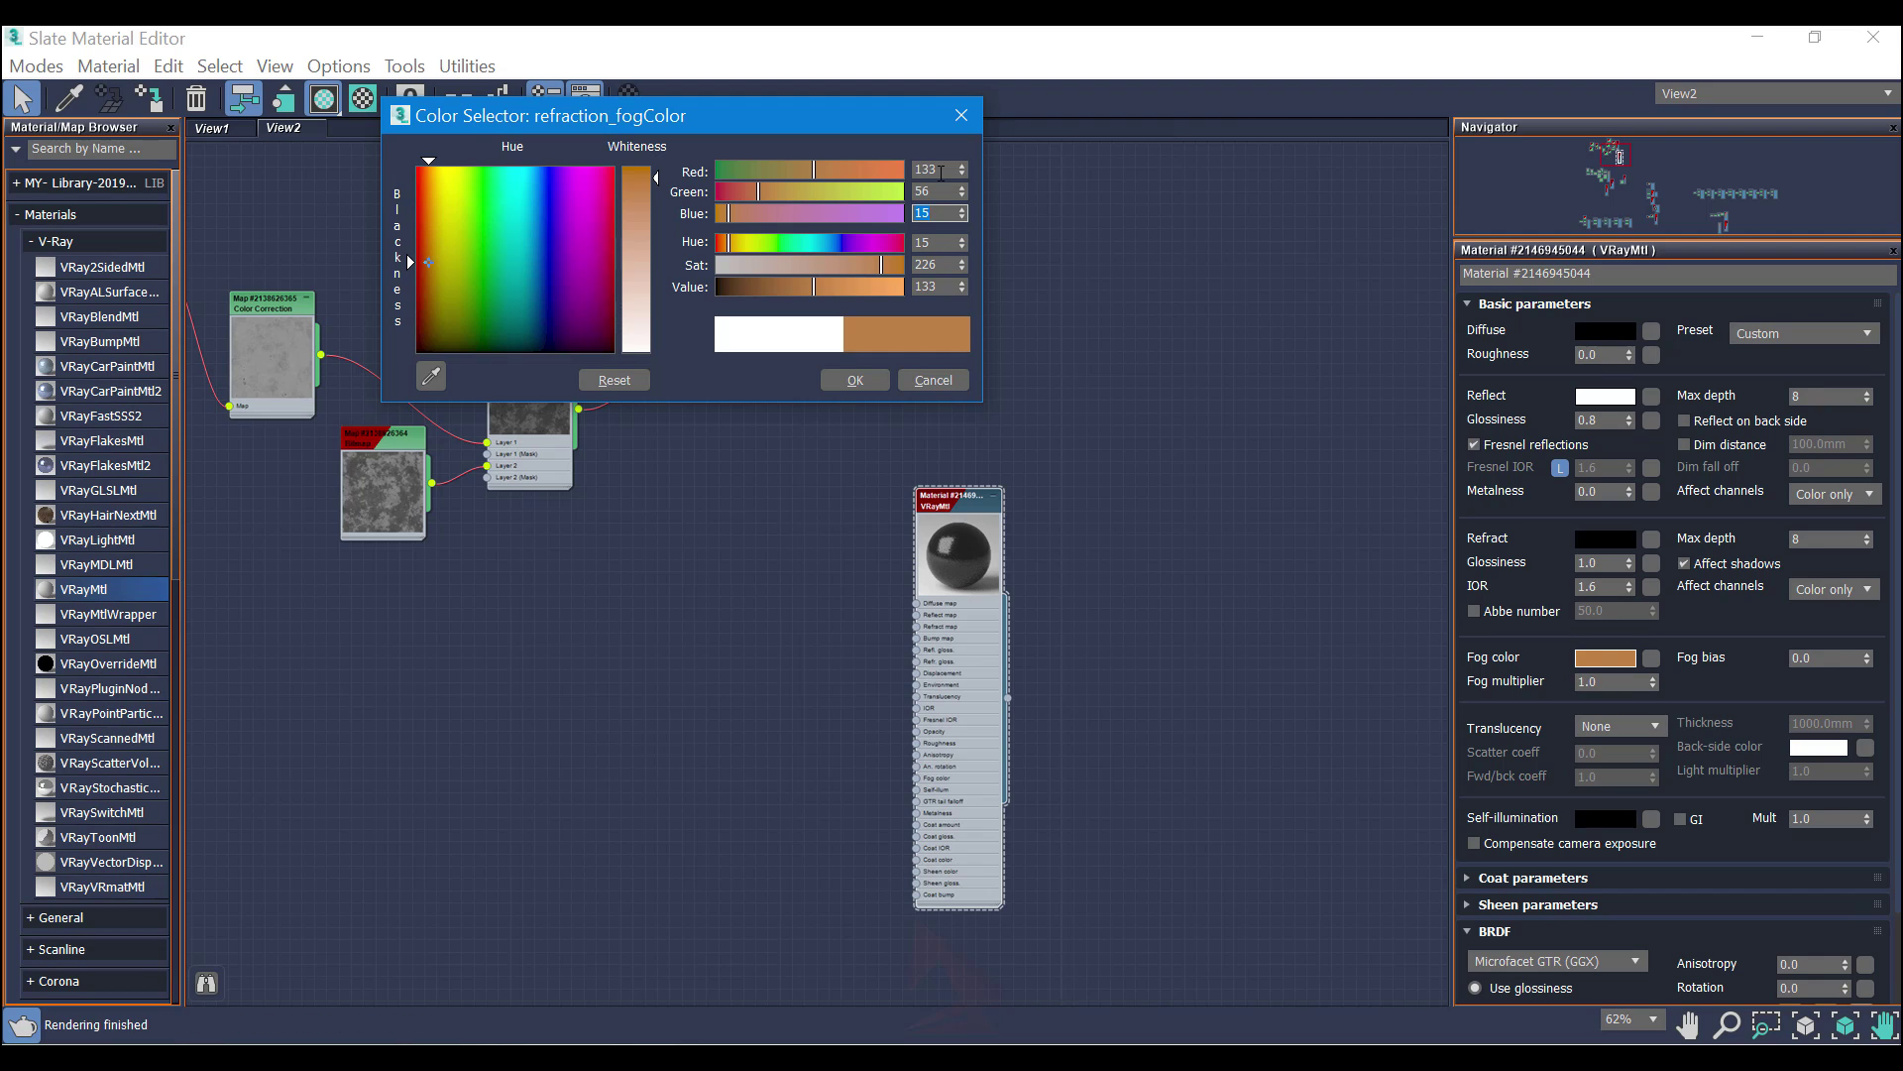
{"action": "left_click", "coordinate": [866, 381]}
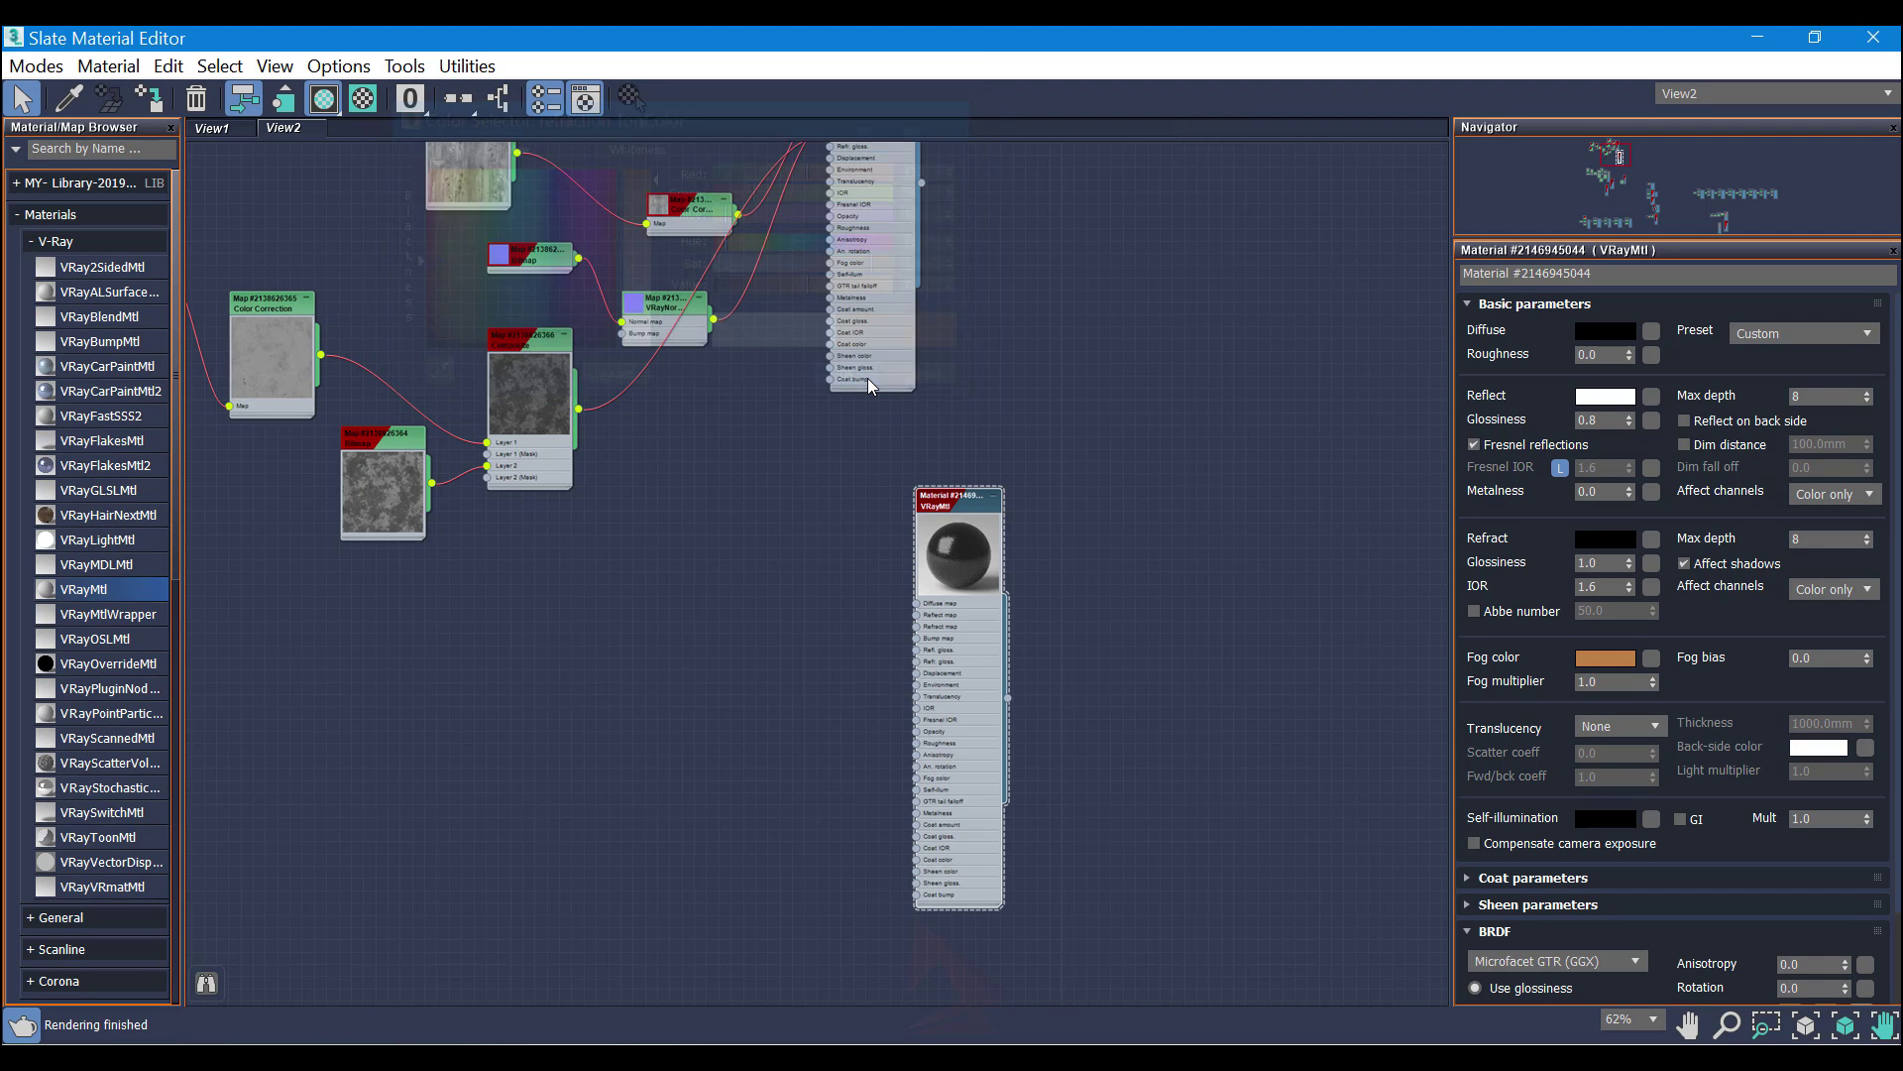
Step: Assign the brown-fog glass material to the selected glass insert
{"action": "right_click", "coordinate": [952, 544]}
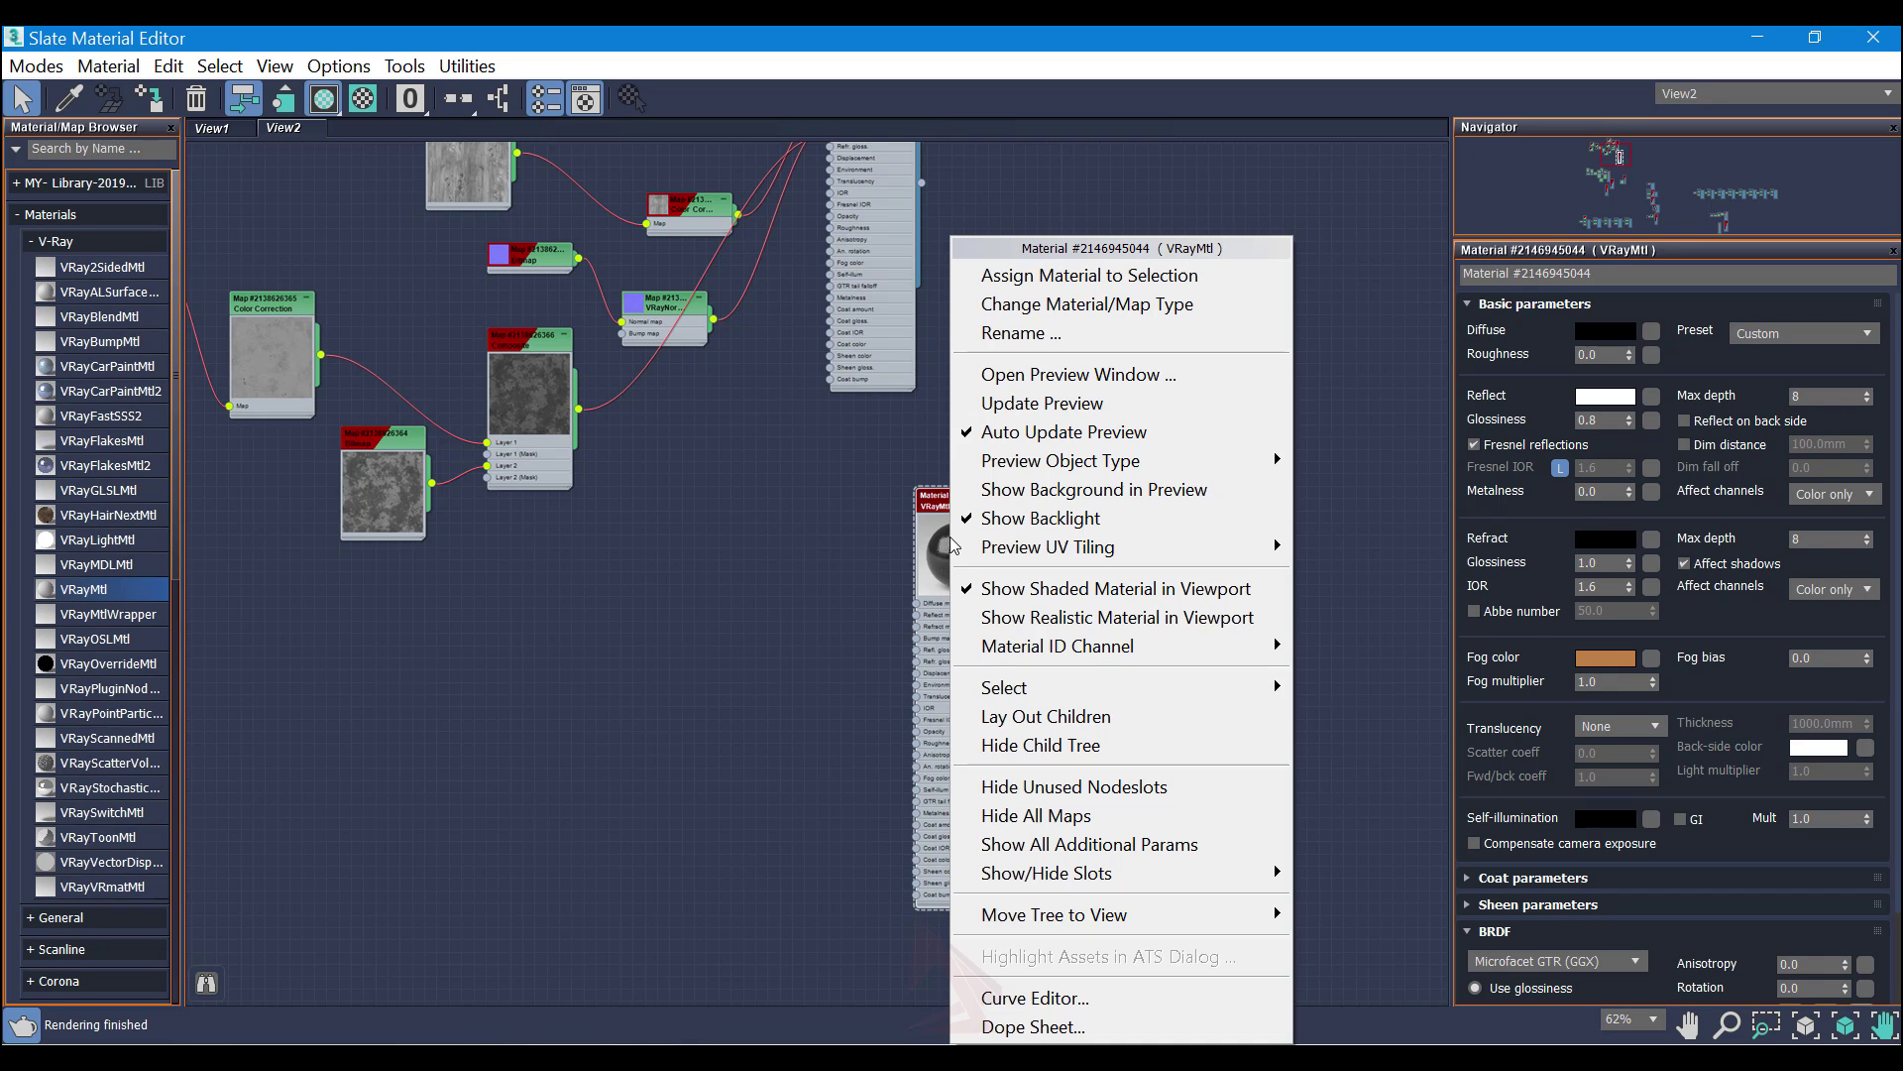
{"action": "left_click", "coordinate": [1103, 402]}
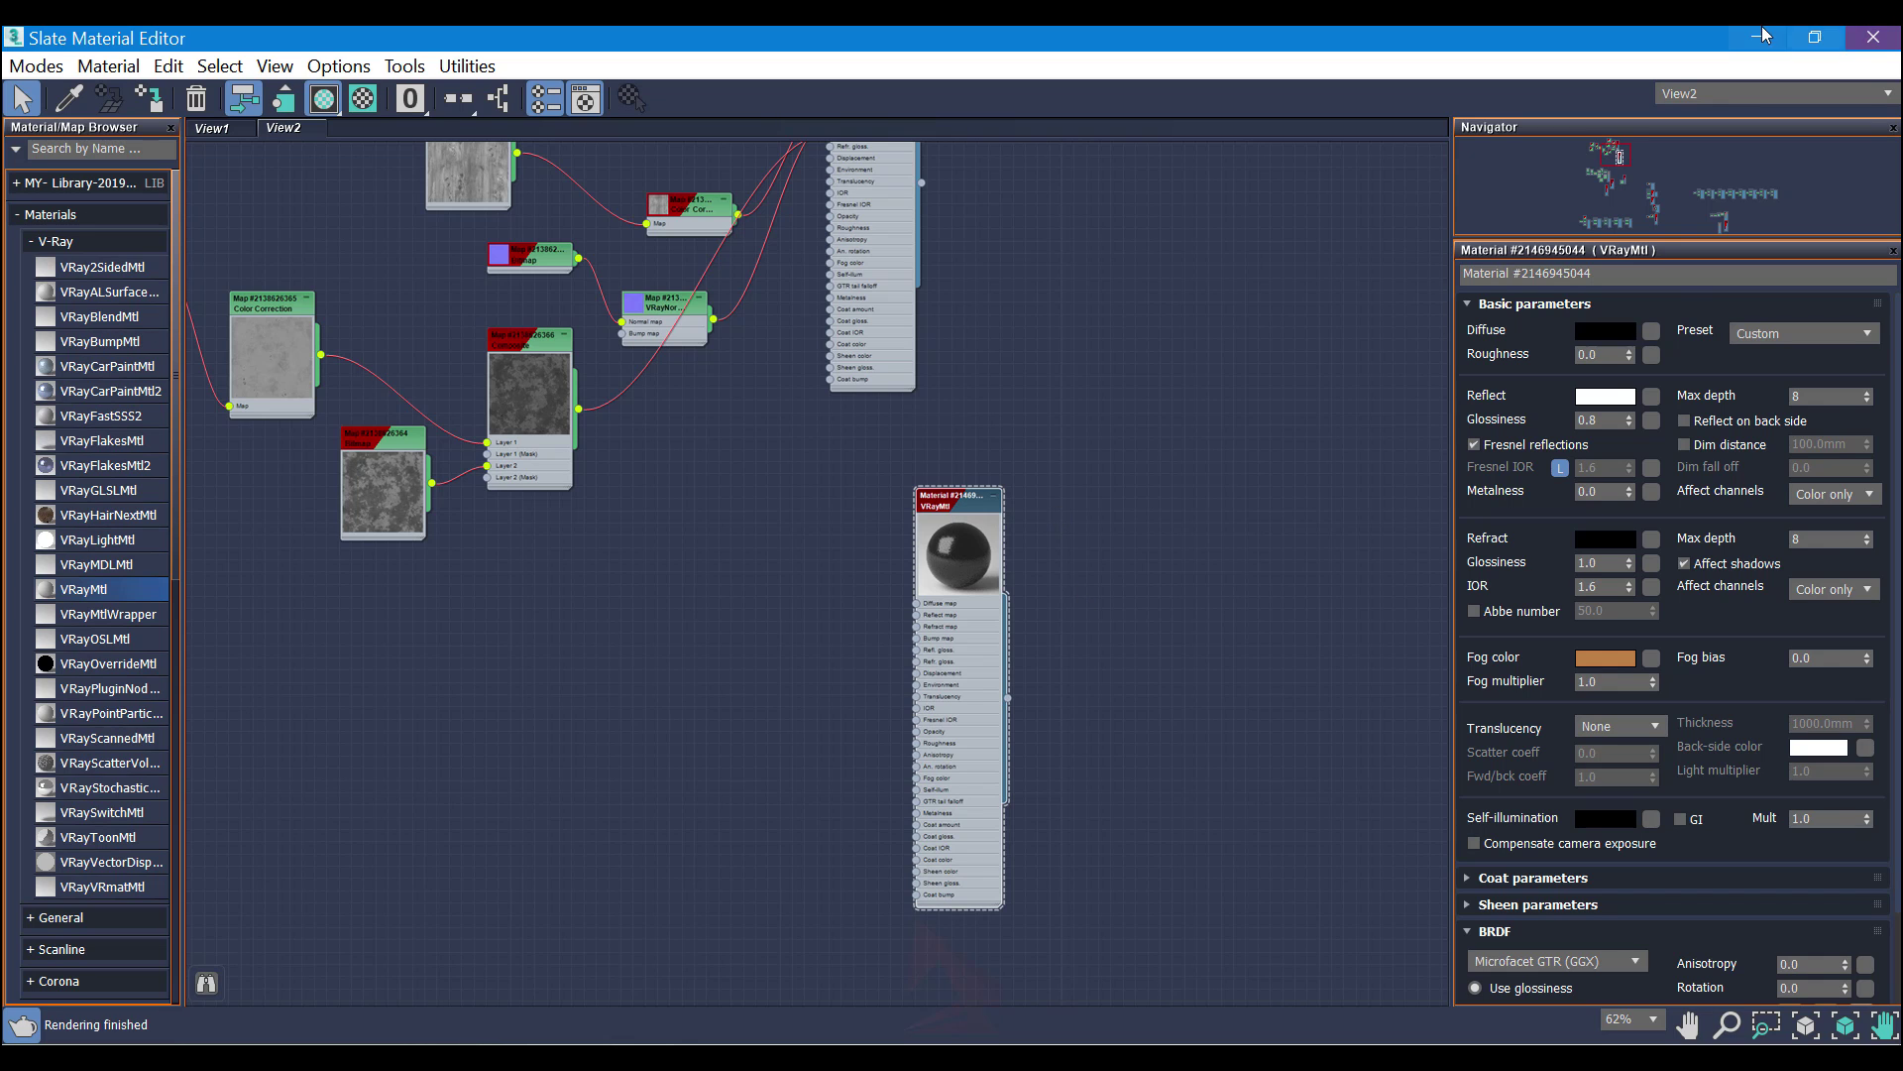
{"action": "left_click", "coordinate": [1815, 37]}
{"action": "left_click_drag", "start_coordinate": [1648, 69], "coordinate": [1733, 218]}
{"action": "key", "text": "z"}
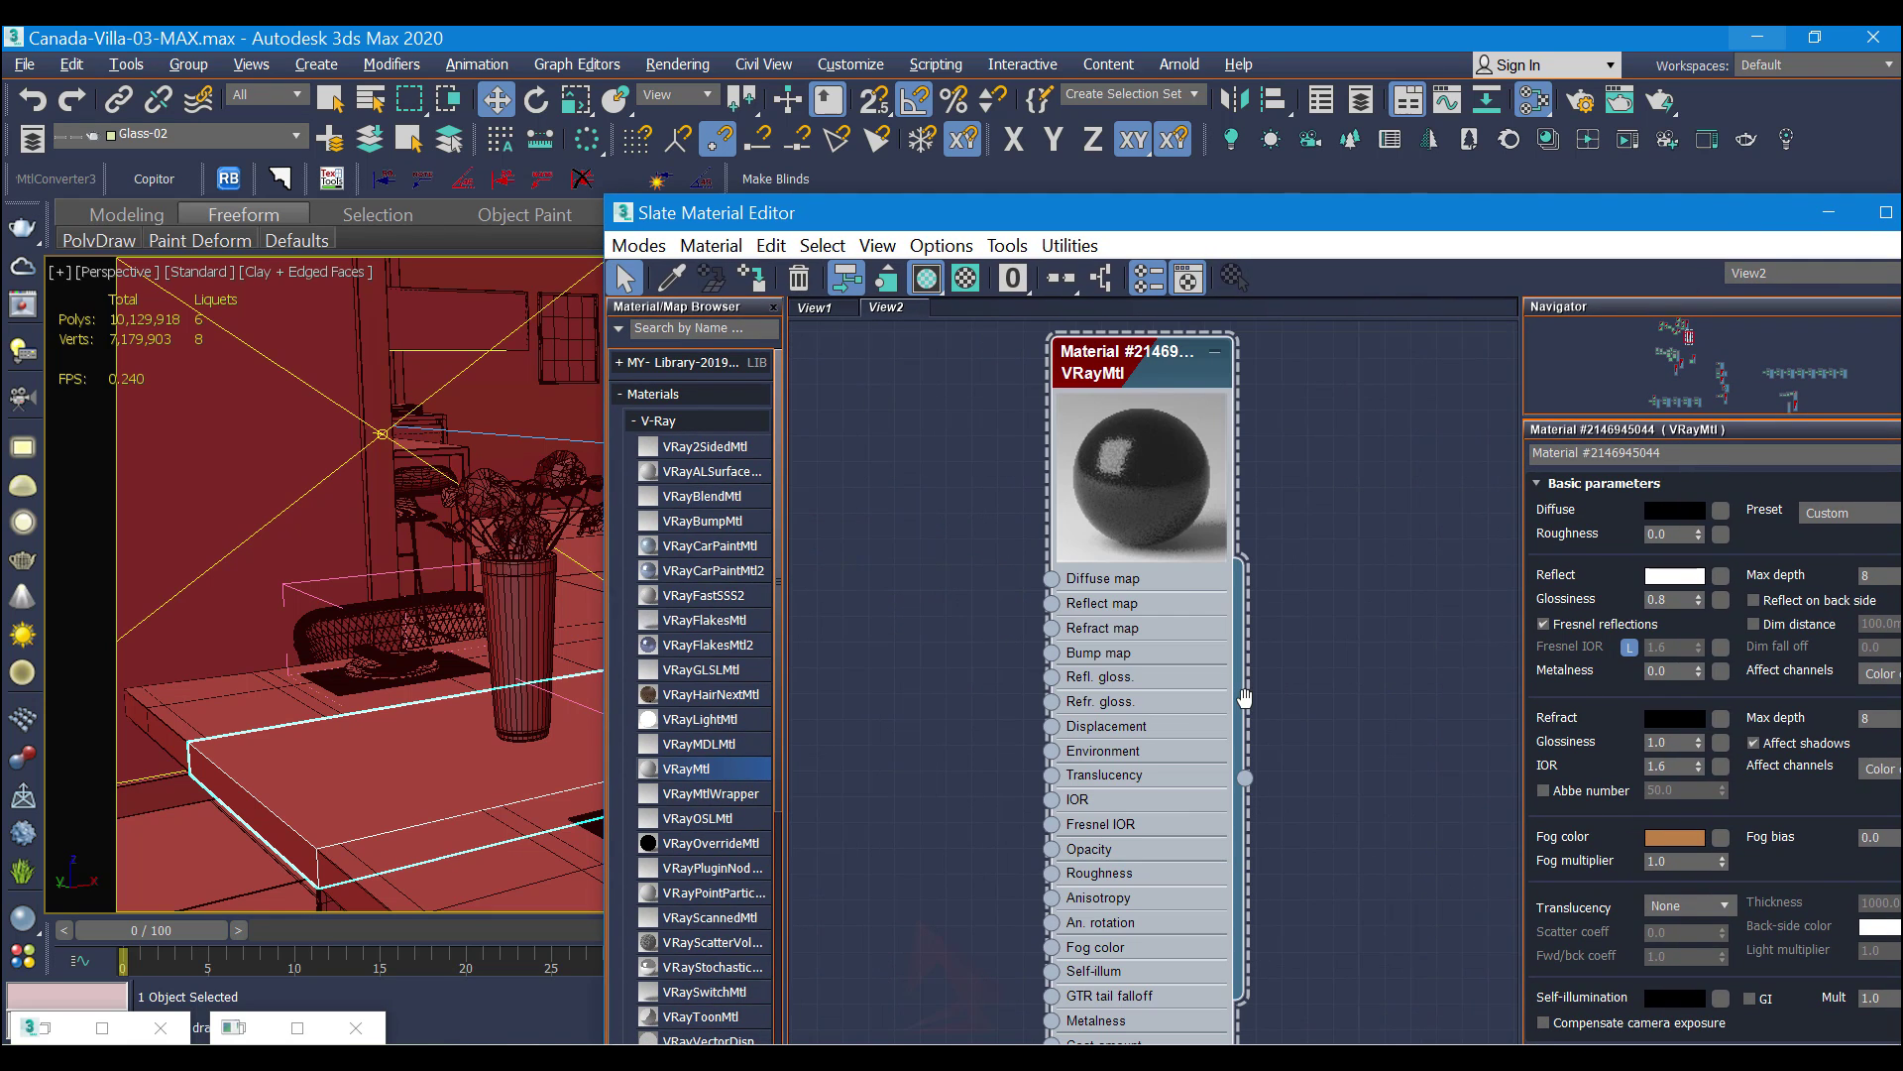
{"action": "right_click", "coordinate": [1126, 392]}
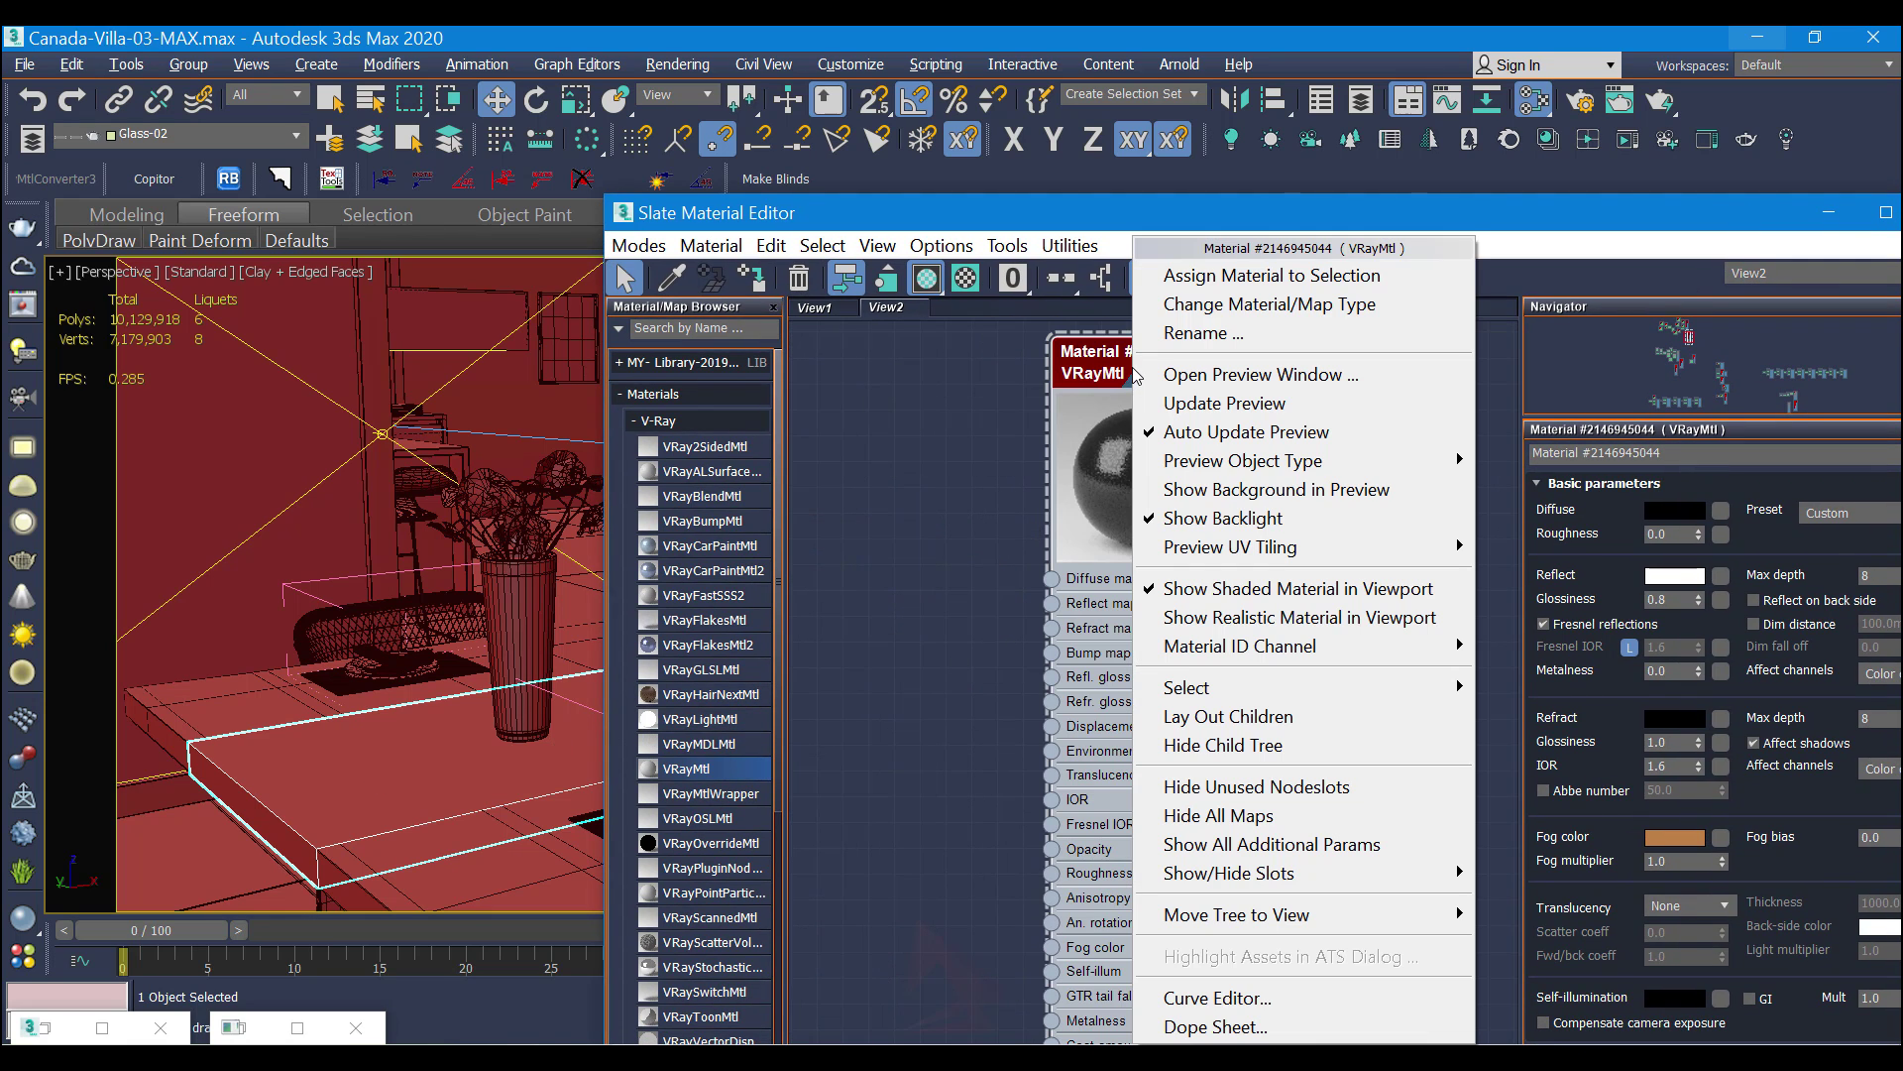
{"action": "left_click", "coordinate": [1255, 282]}
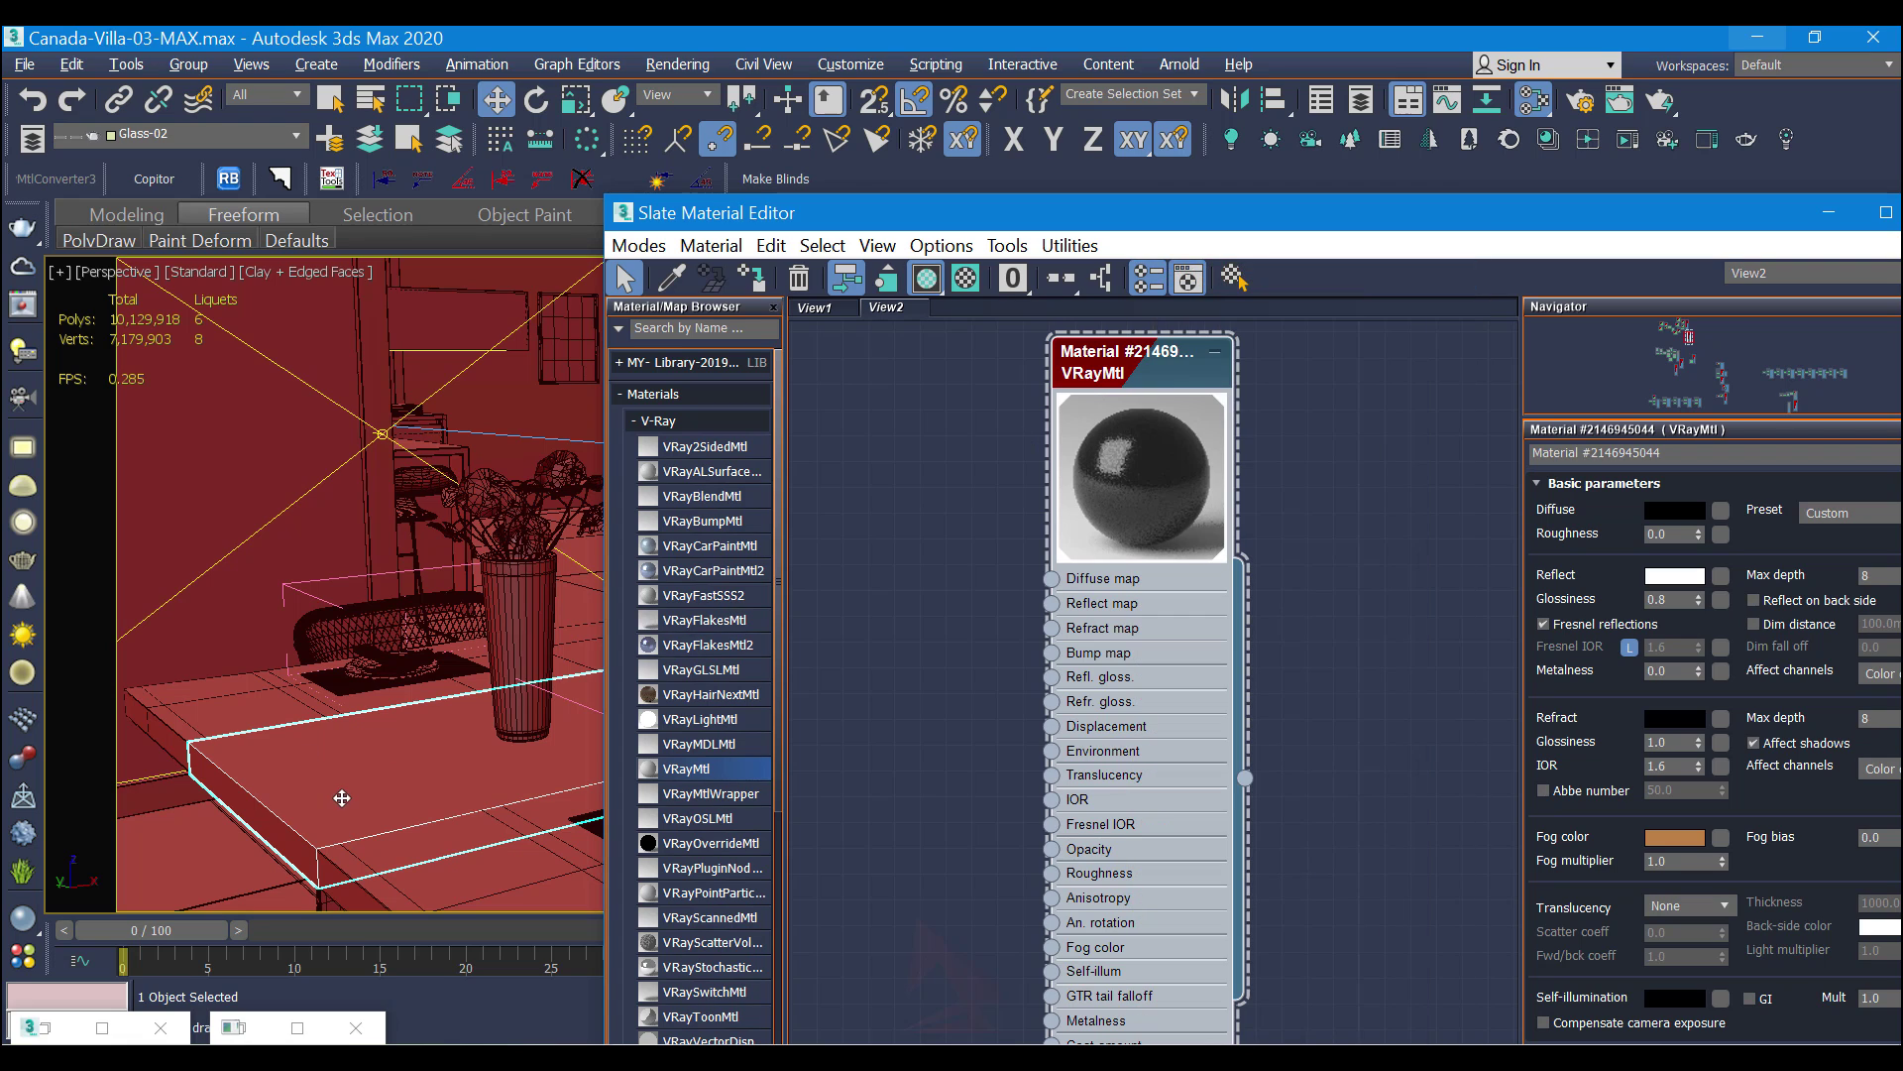
Step: Assign the wood VRayMtl to the tabletop box Box187630 and close the material editor
{"action": "left_click", "coordinate": [420, 881]}
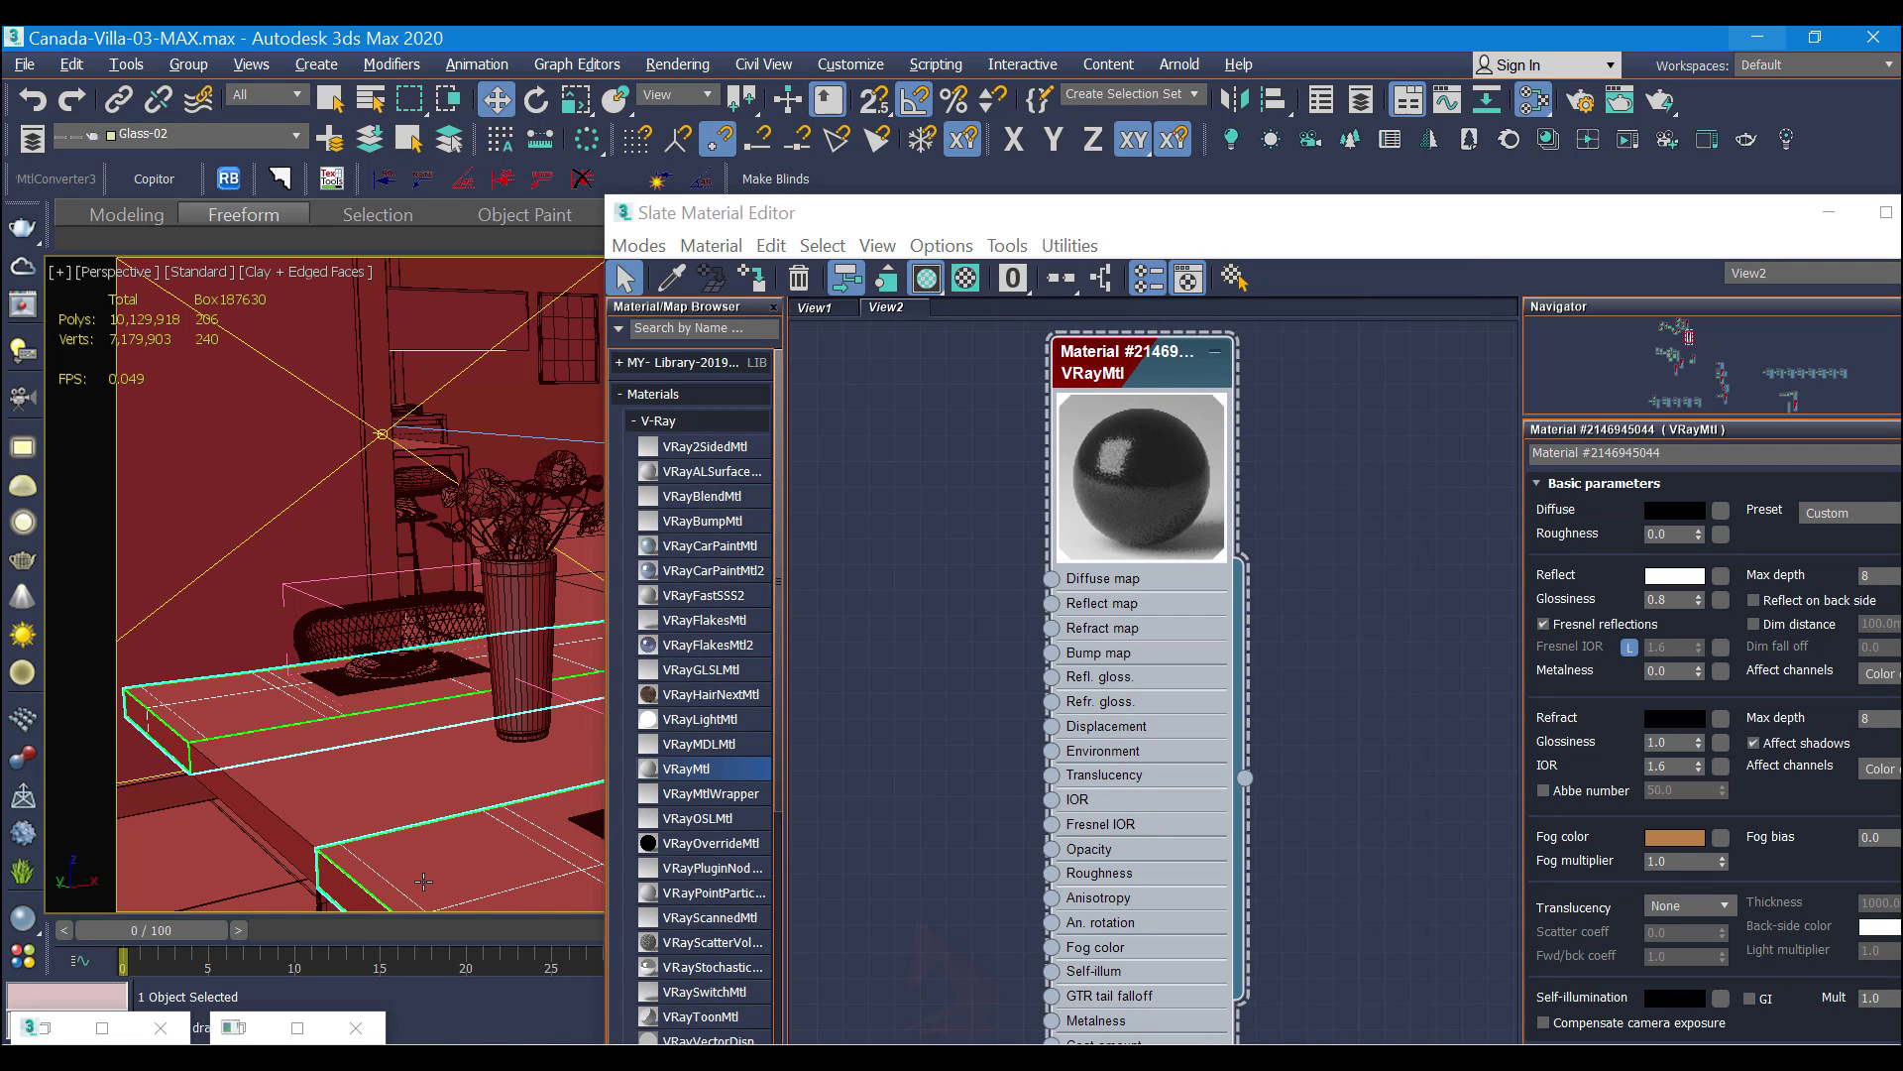
{"action": "scroll", "coordinate": [1299, 557], "scroll_direction": "down", "scroll_amount": 1}
{"action": "middle_click_drag", "start_coordinate": [1053, 472], "coordinate": [1264, 694]}
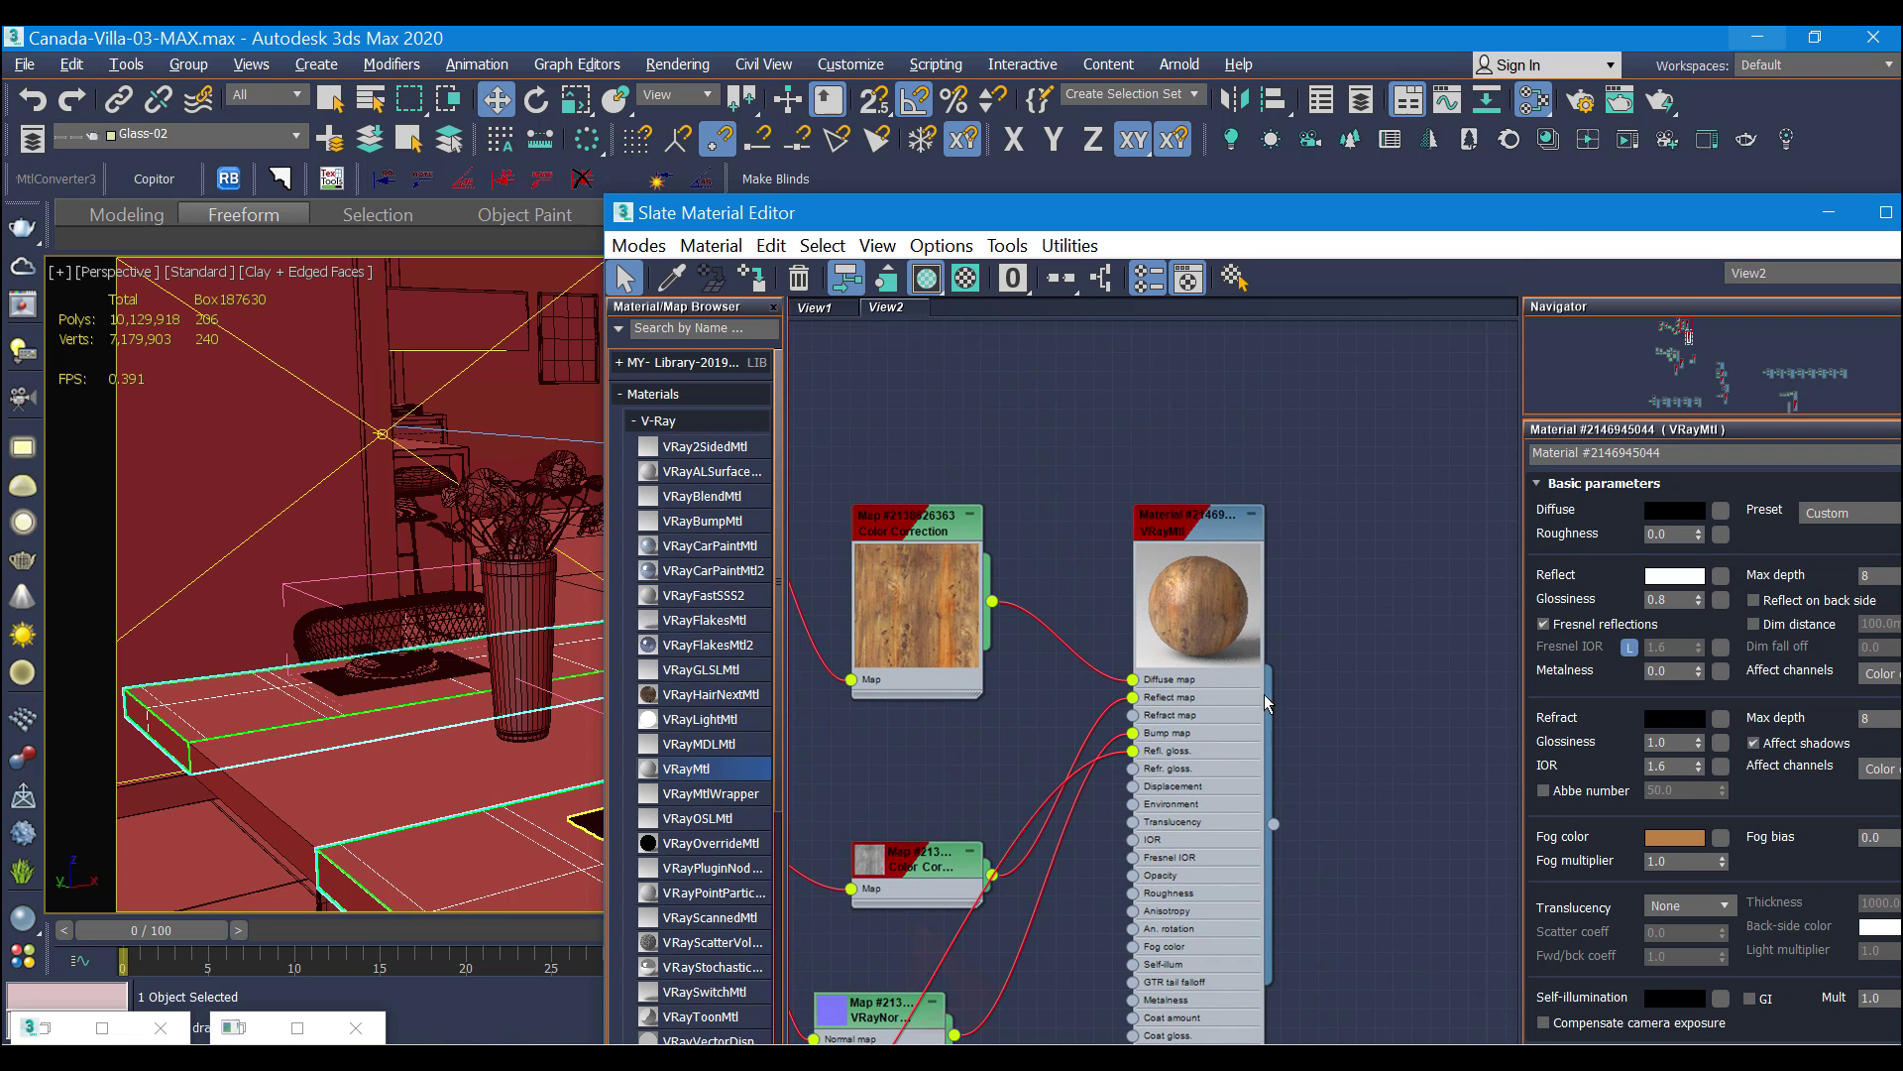
{"action": "right_click", "coordinate": [1181, 523]}
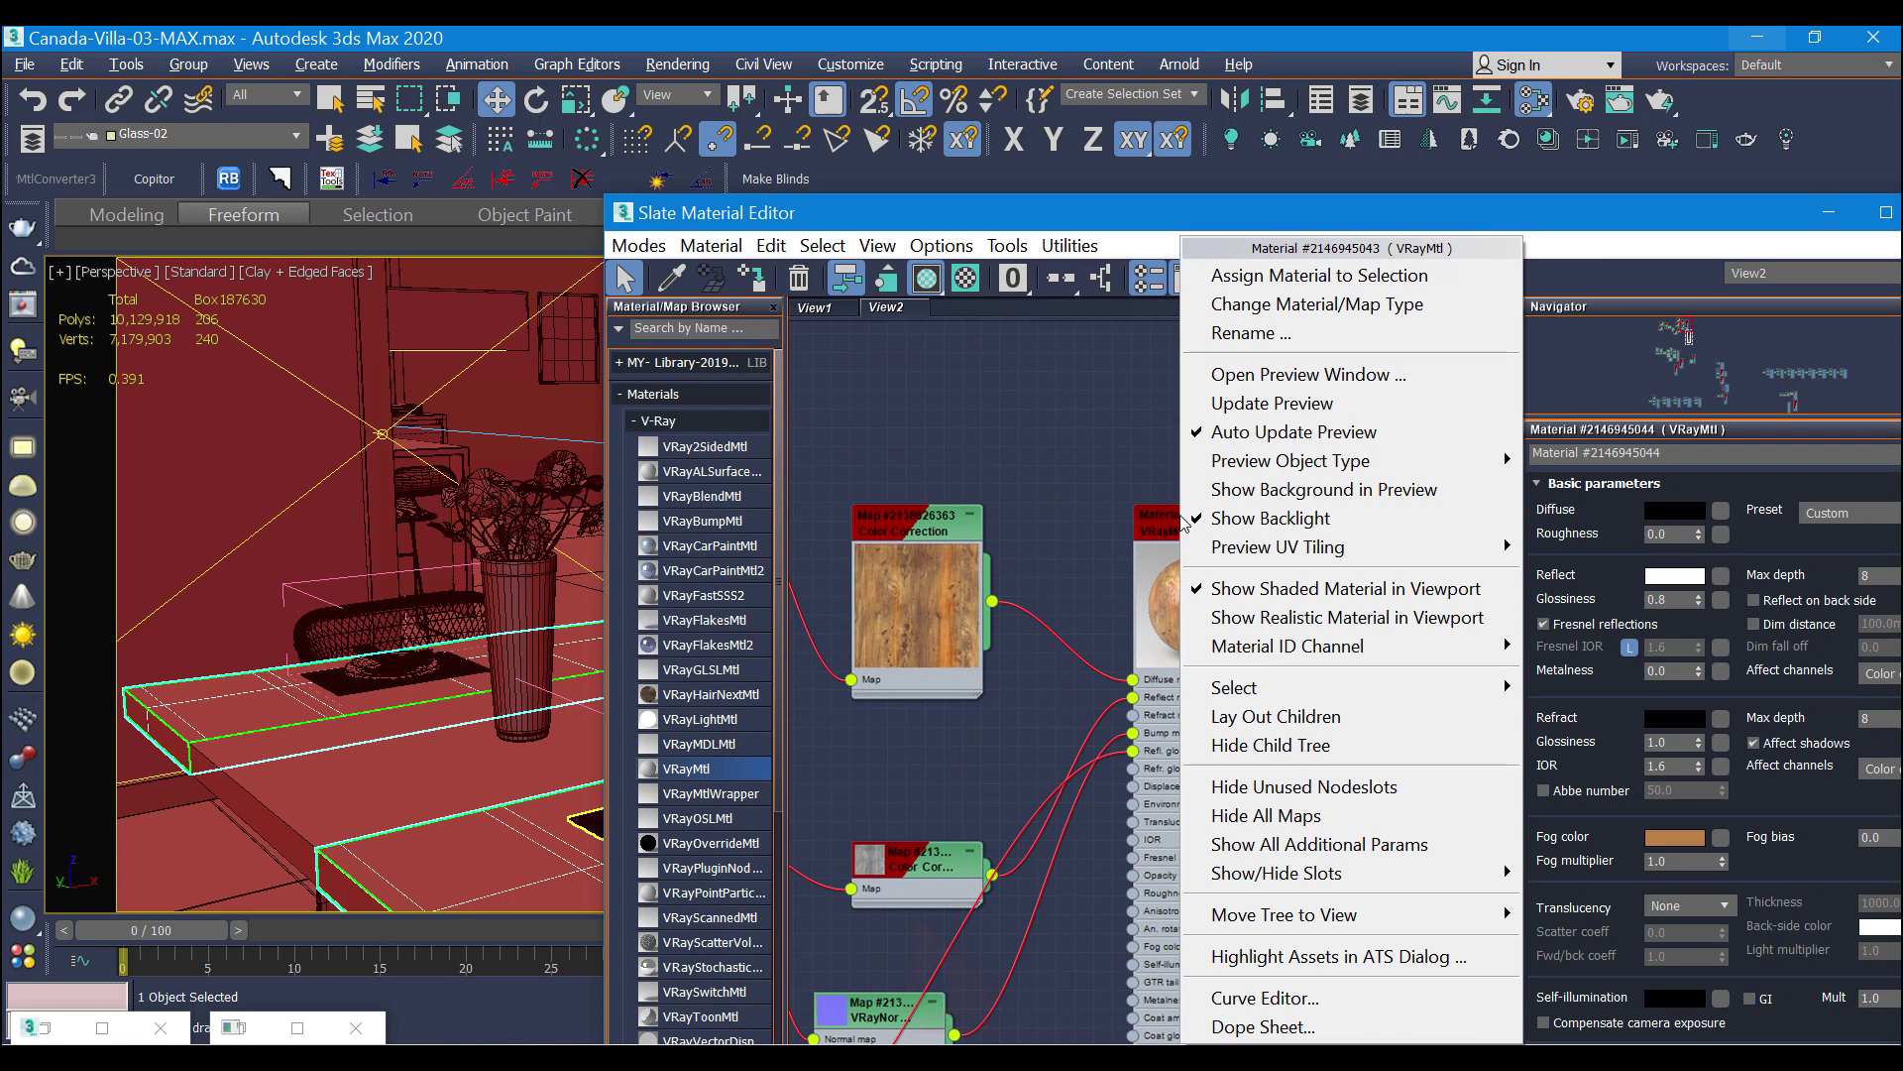
{"action": "left_click", "coordinate": [1308, 277]}
{"action": "left_click_drag", "start_coordinate": [1771, 213], "coordinate": [1491, 214]}
{"action": "left_click", "coordinate": [1644, 226]}
{"action": "middle_click_drag", "start_coordinate": [978, 637], "coordinate": [1039, 674]}
Step: Look through VRayCam002, show its render in the V-Ray Frame Buffer, and reopen Slate
{"action": "key", "text": "c"}
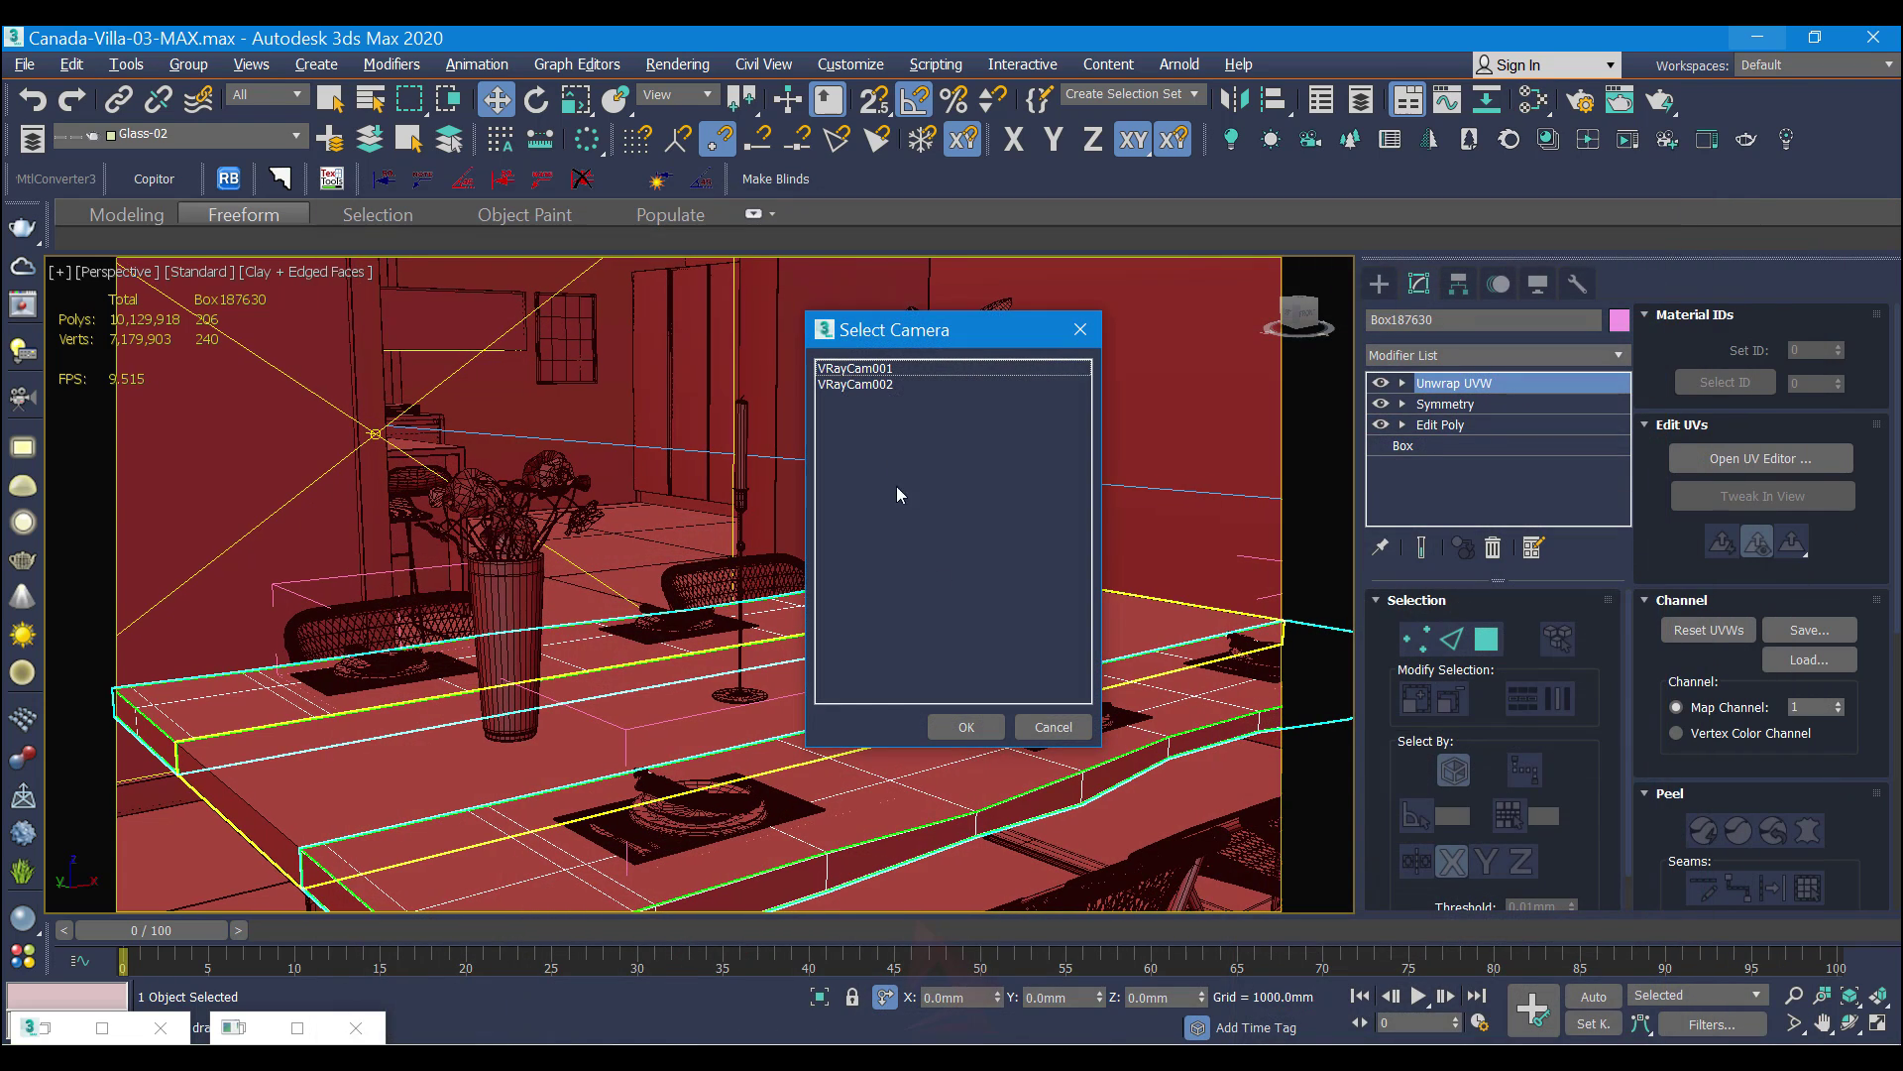
{"action": "double_click", "coordinate": [877, 384]}
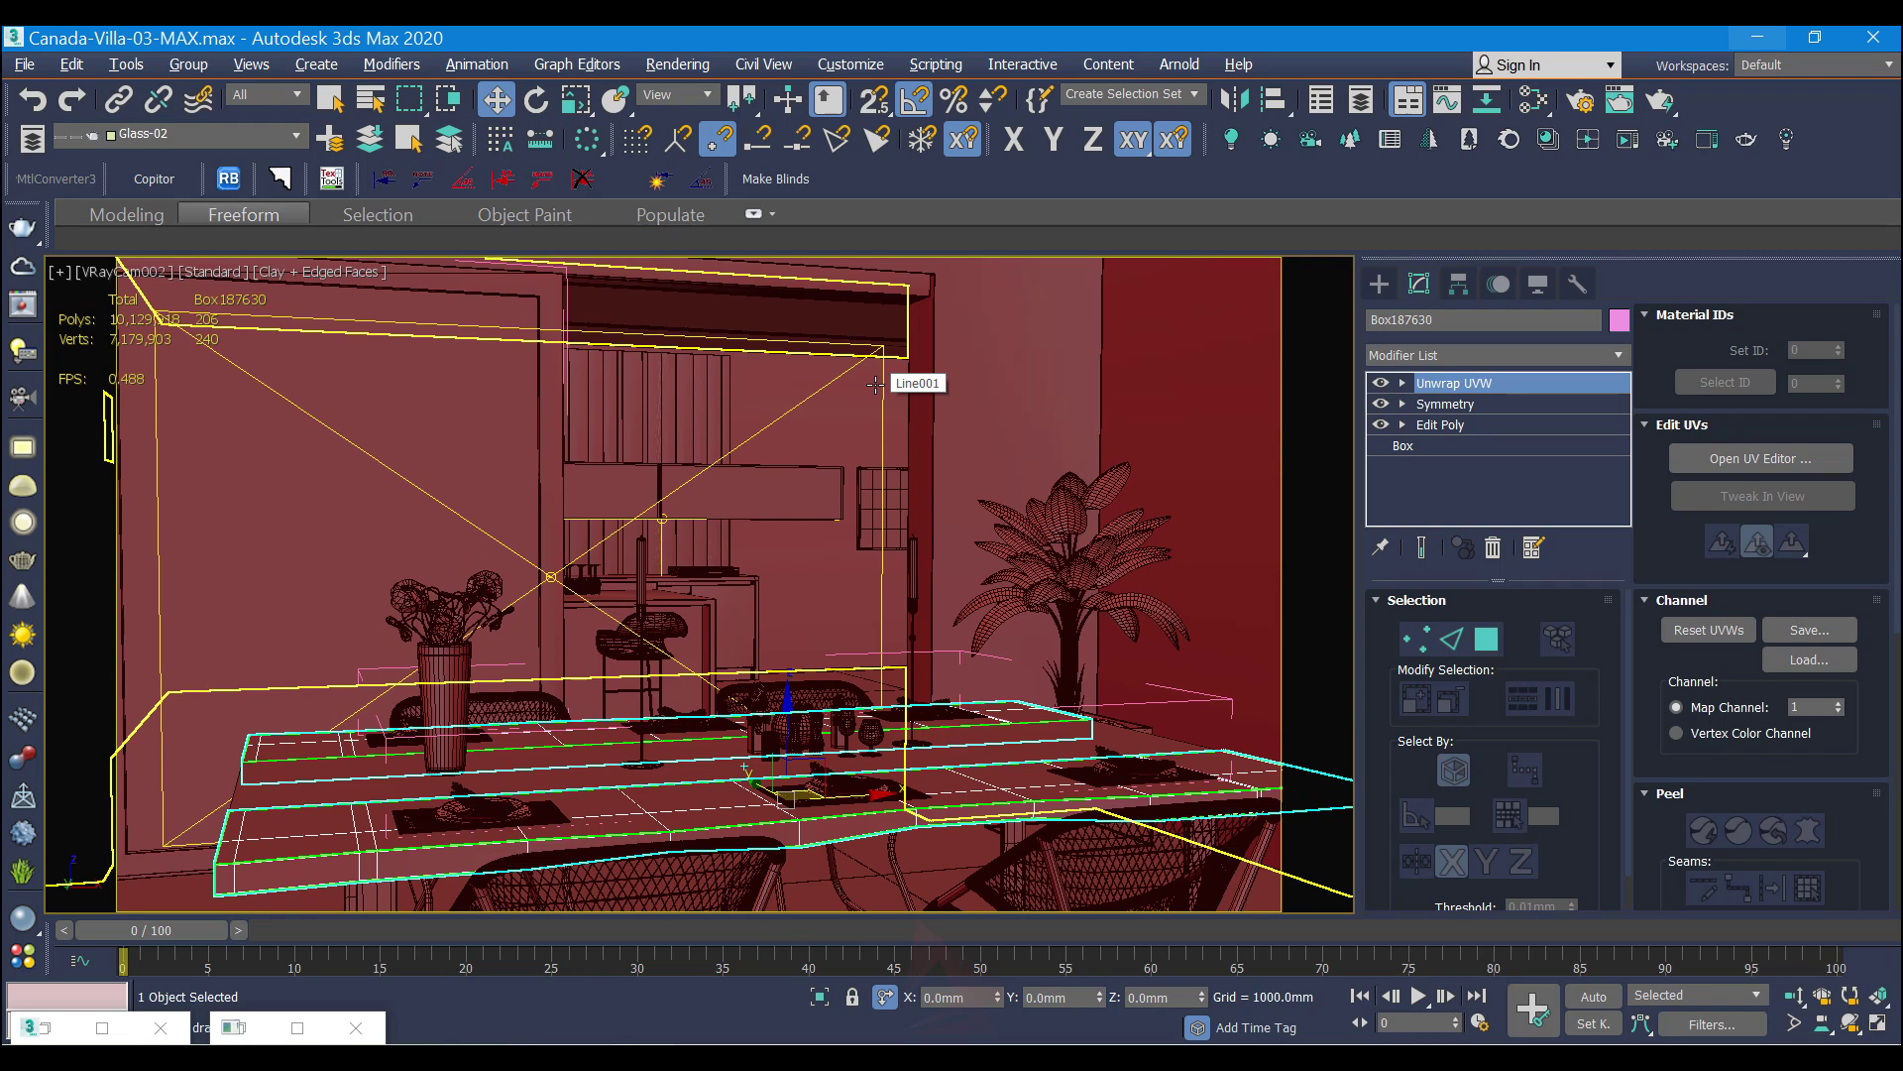
{"action": "key", "text": "ctrl+i"}
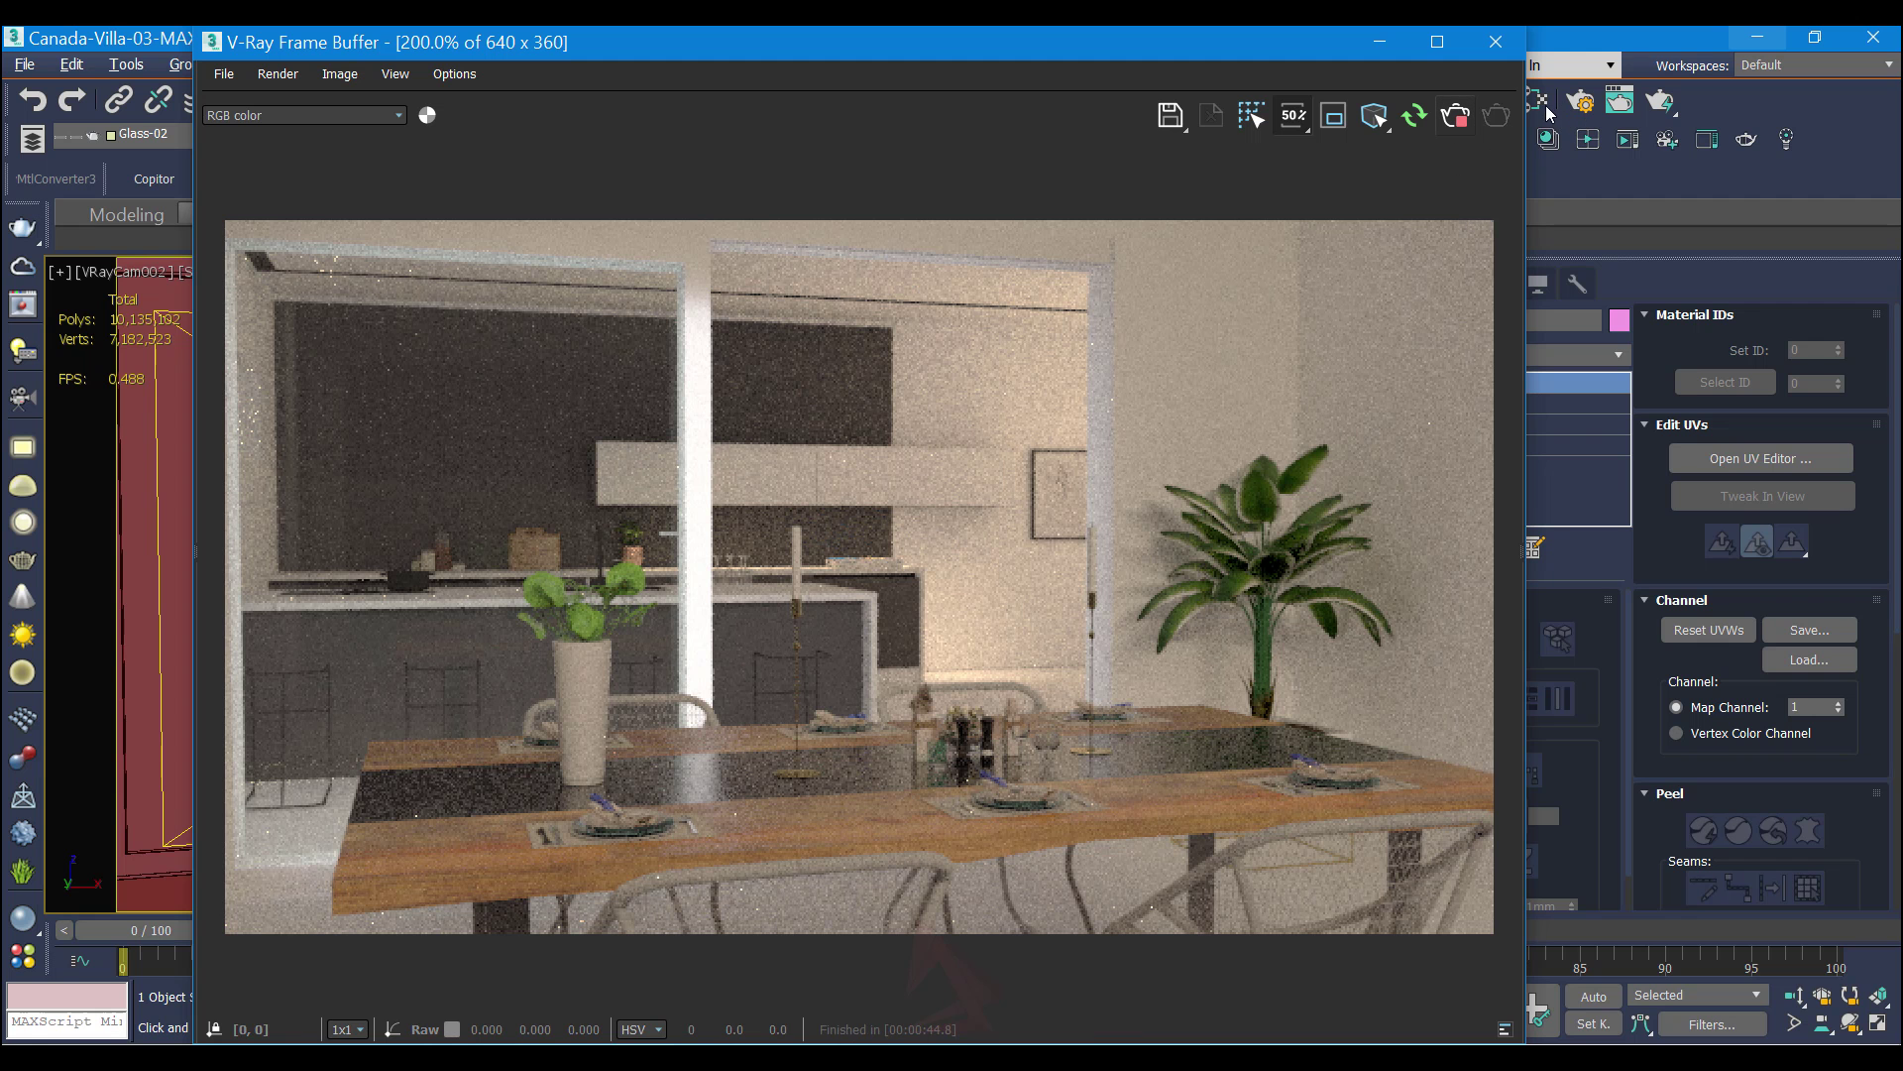
{"action": "left_click", "coordinate": [1547, 107]}
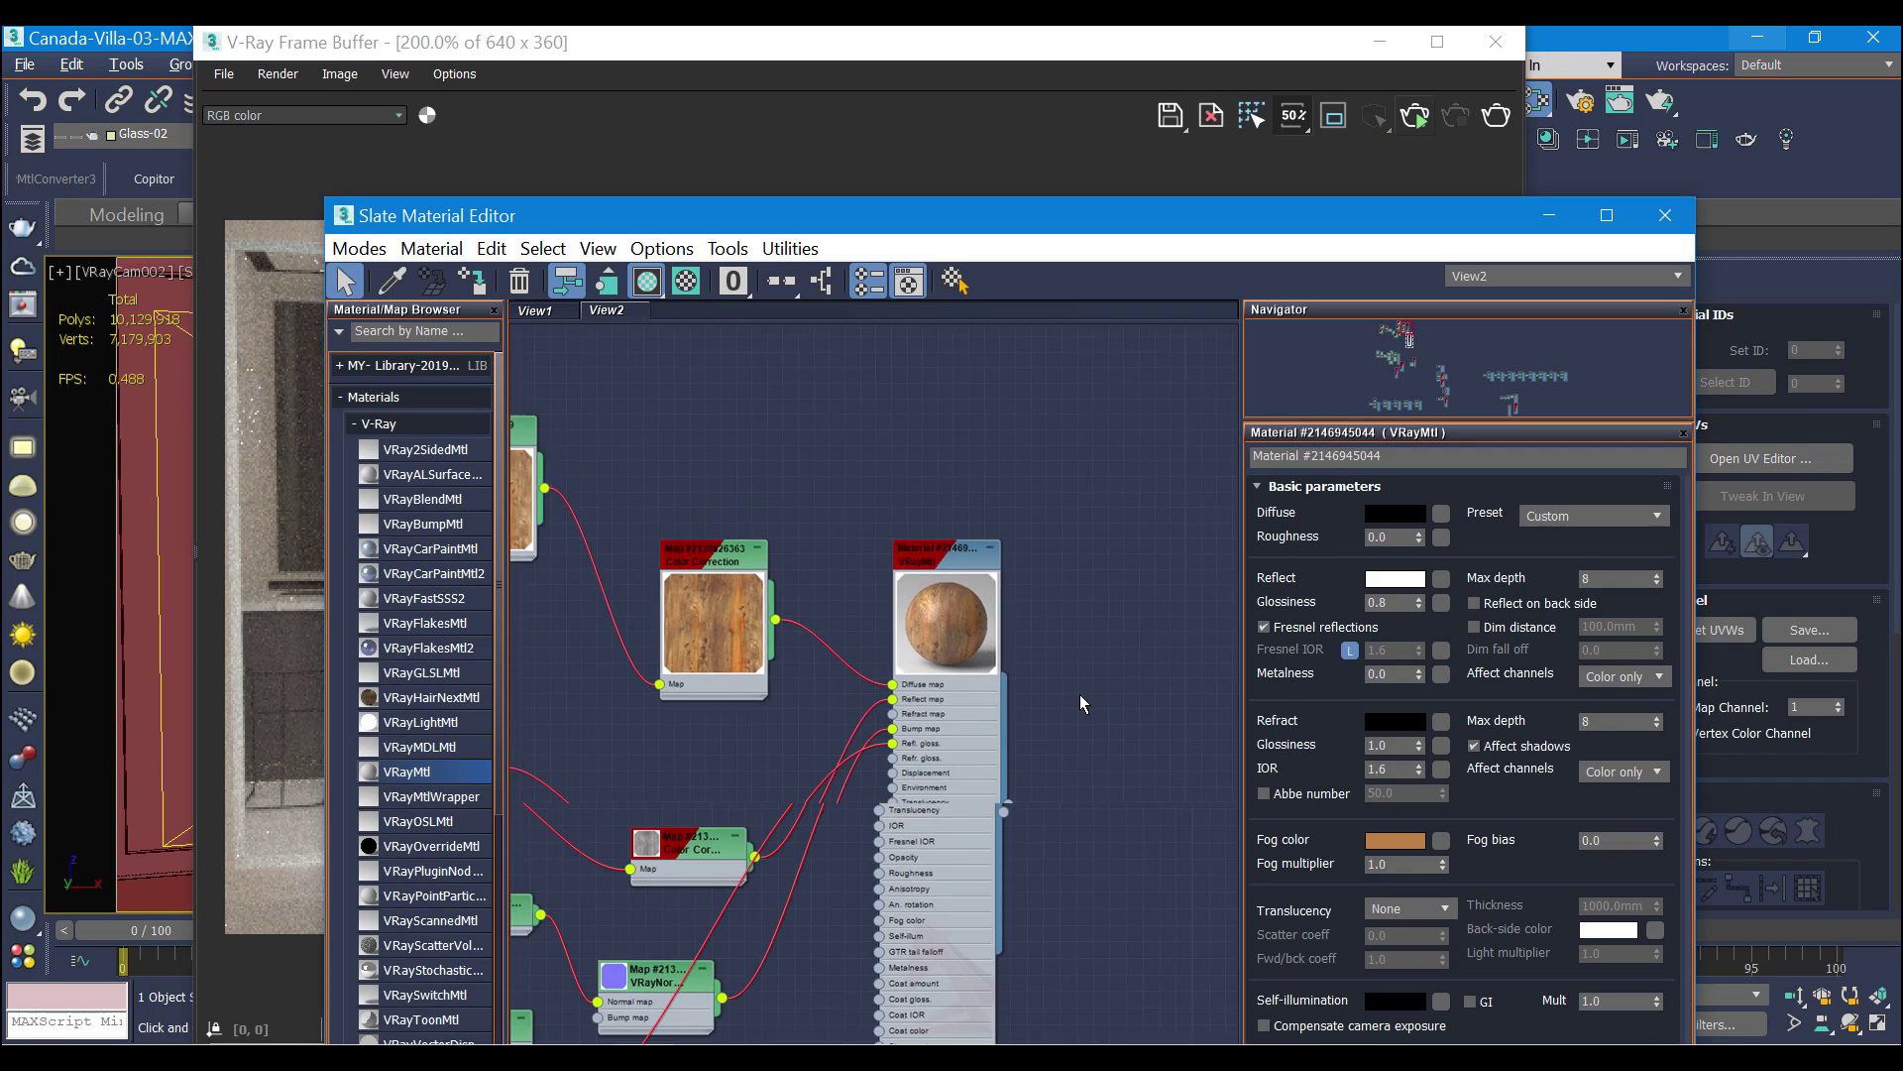
Step: Set the glass fog multiplier to 0.7, keep the brown fog colour, and close Slate
{"action": "middle_click_drag", "start_coordinate": [1080, 694], "coordinate": [918, 616]}
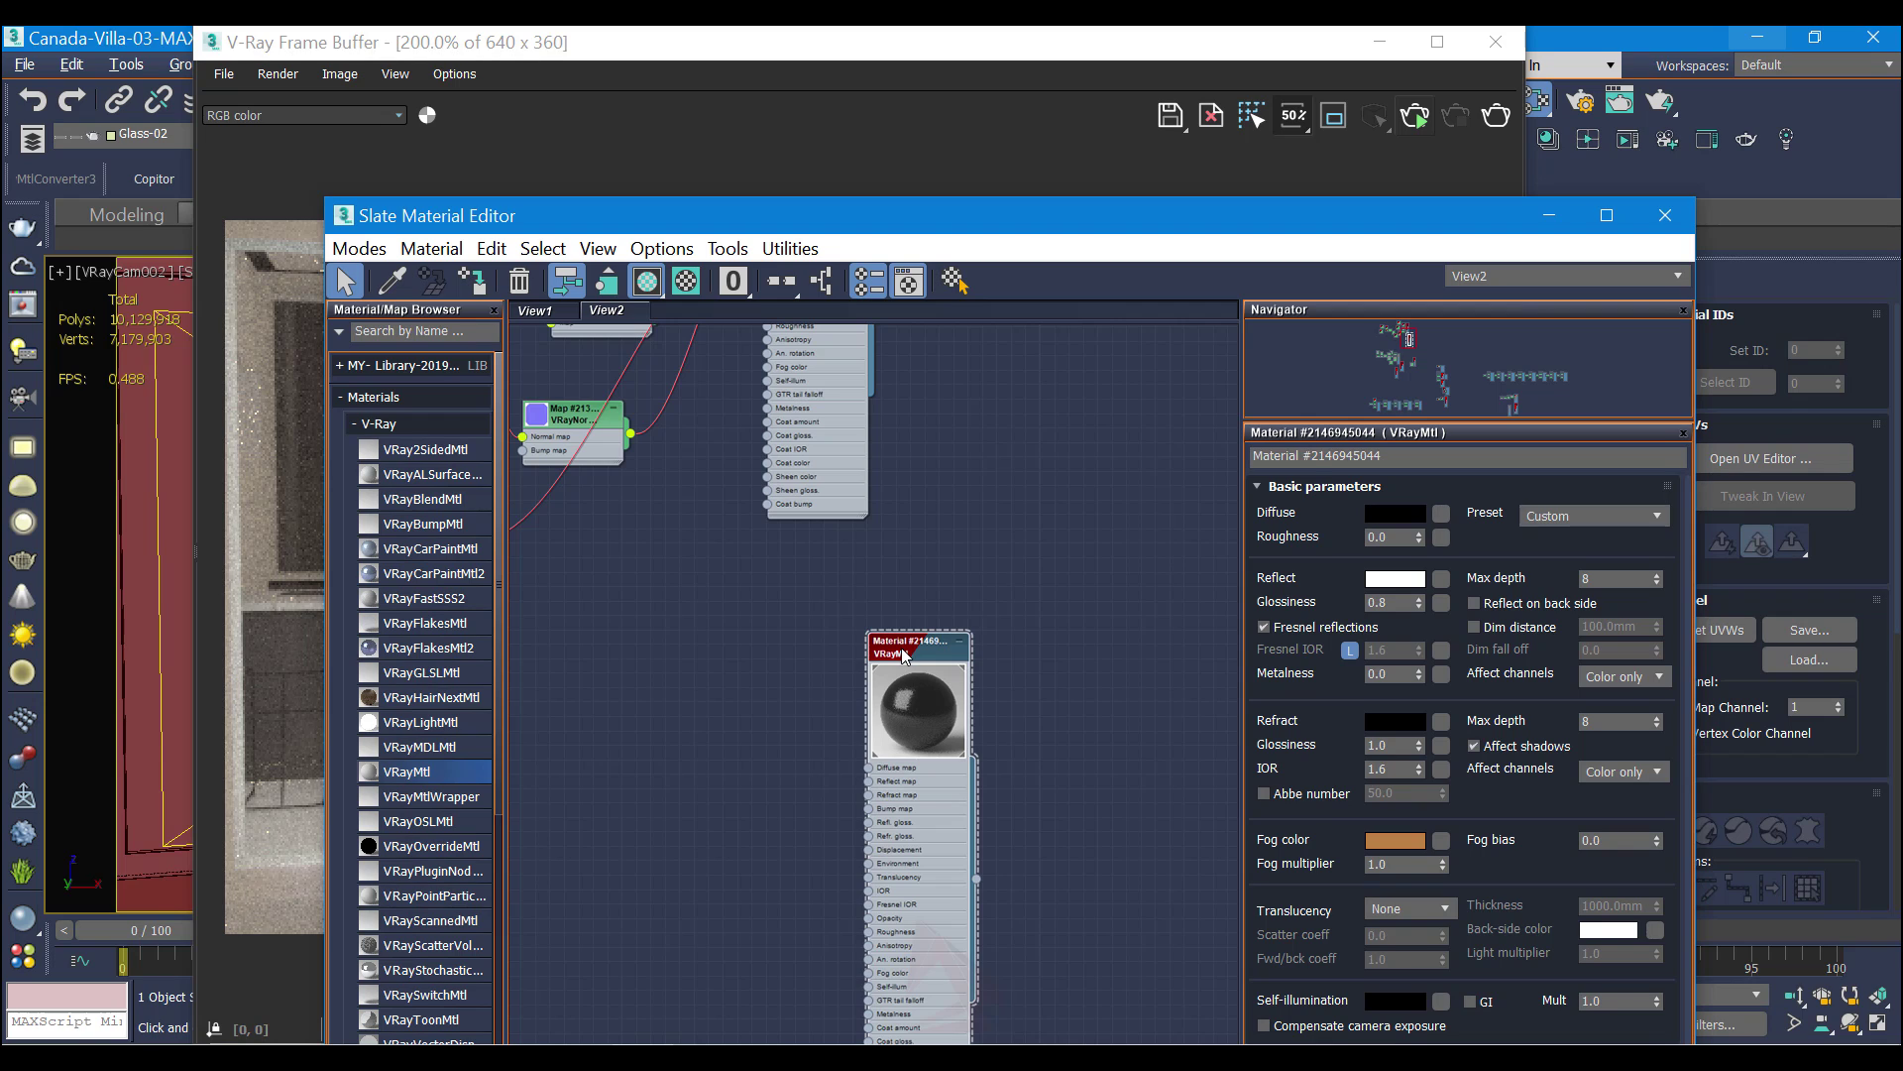
{"action": "middle_click_drag", "start_coordinate": [904, 654], "coordinate": [876, 521]}
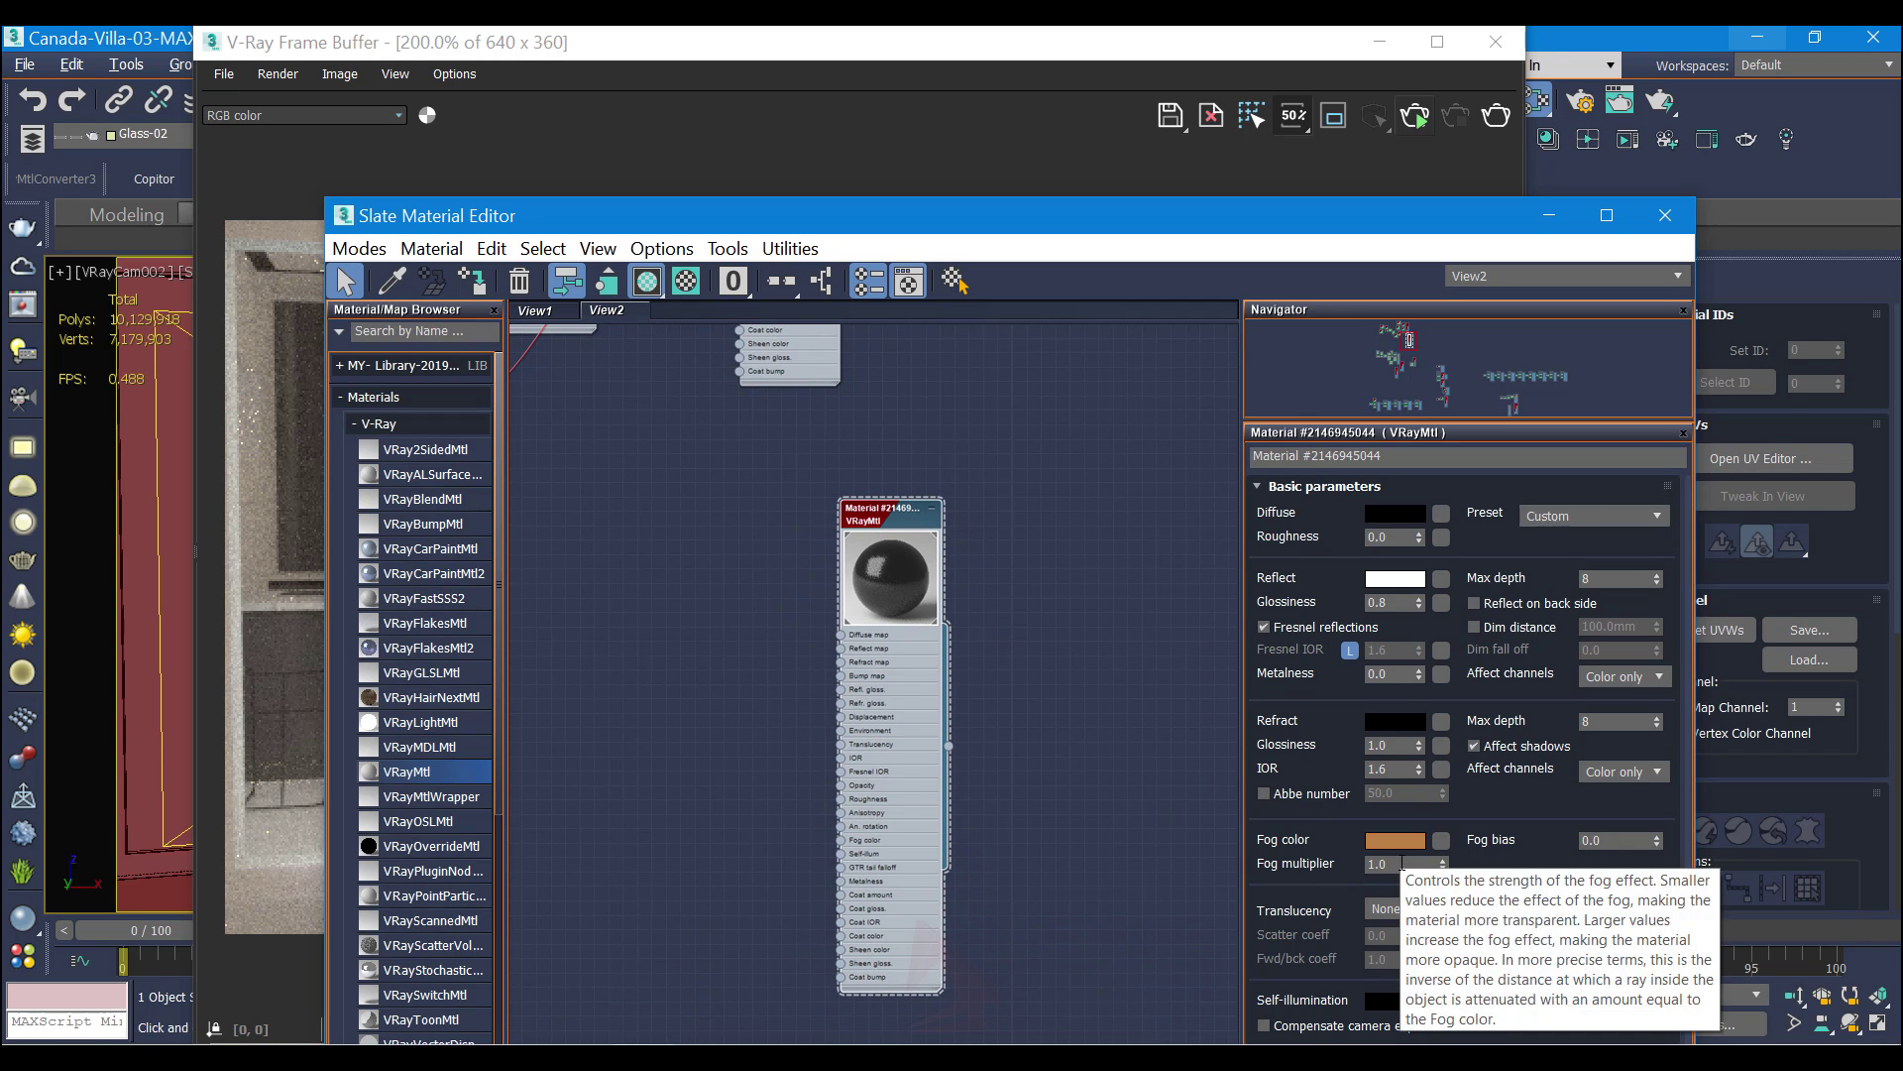
{"action": "double_click", "coordinate": [1393, 864]}
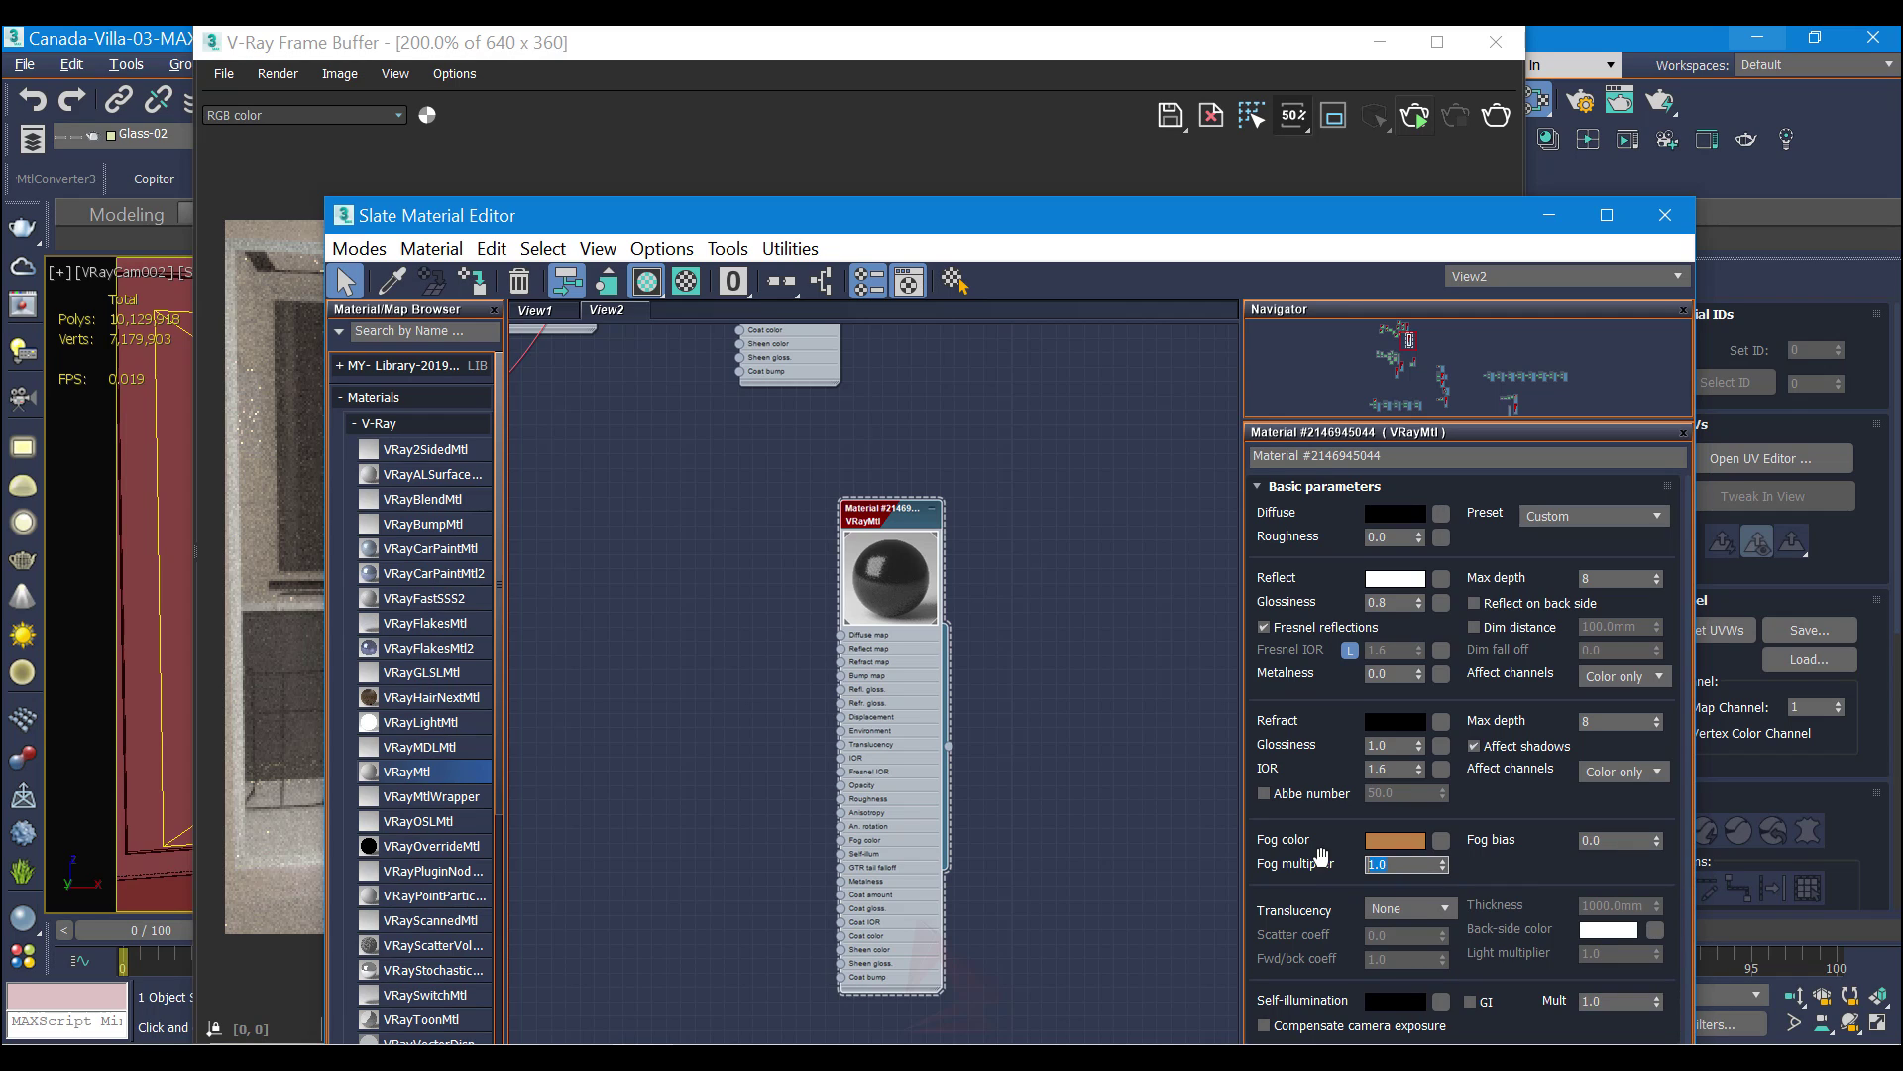
{"action": "type", "text": "."}
{"action": "type", "text": "0"}
{"action": "type", "text": "7"}
{"action": "key", "text": "Return"}
{"action": "left_click", "coordinate": [1388, 841]}
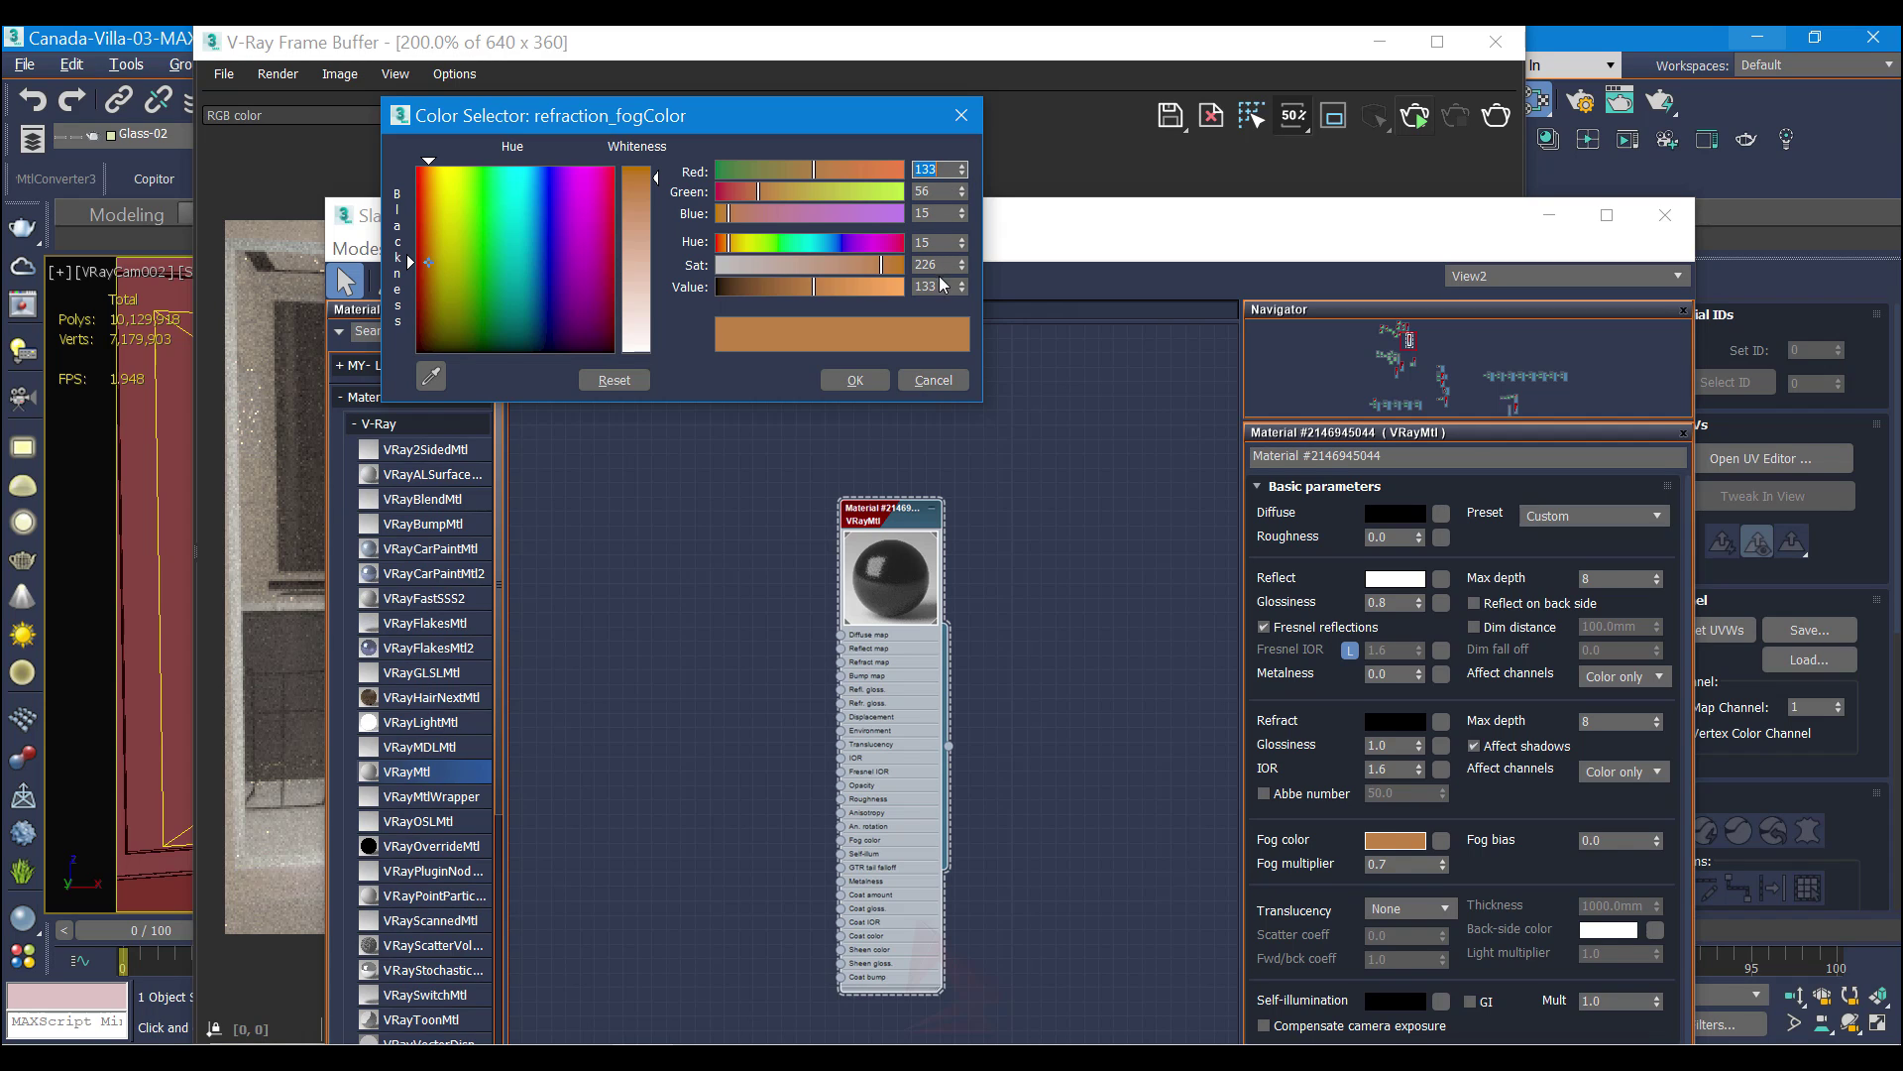
{"action": "left_click", "coordinate": [854, 380]}
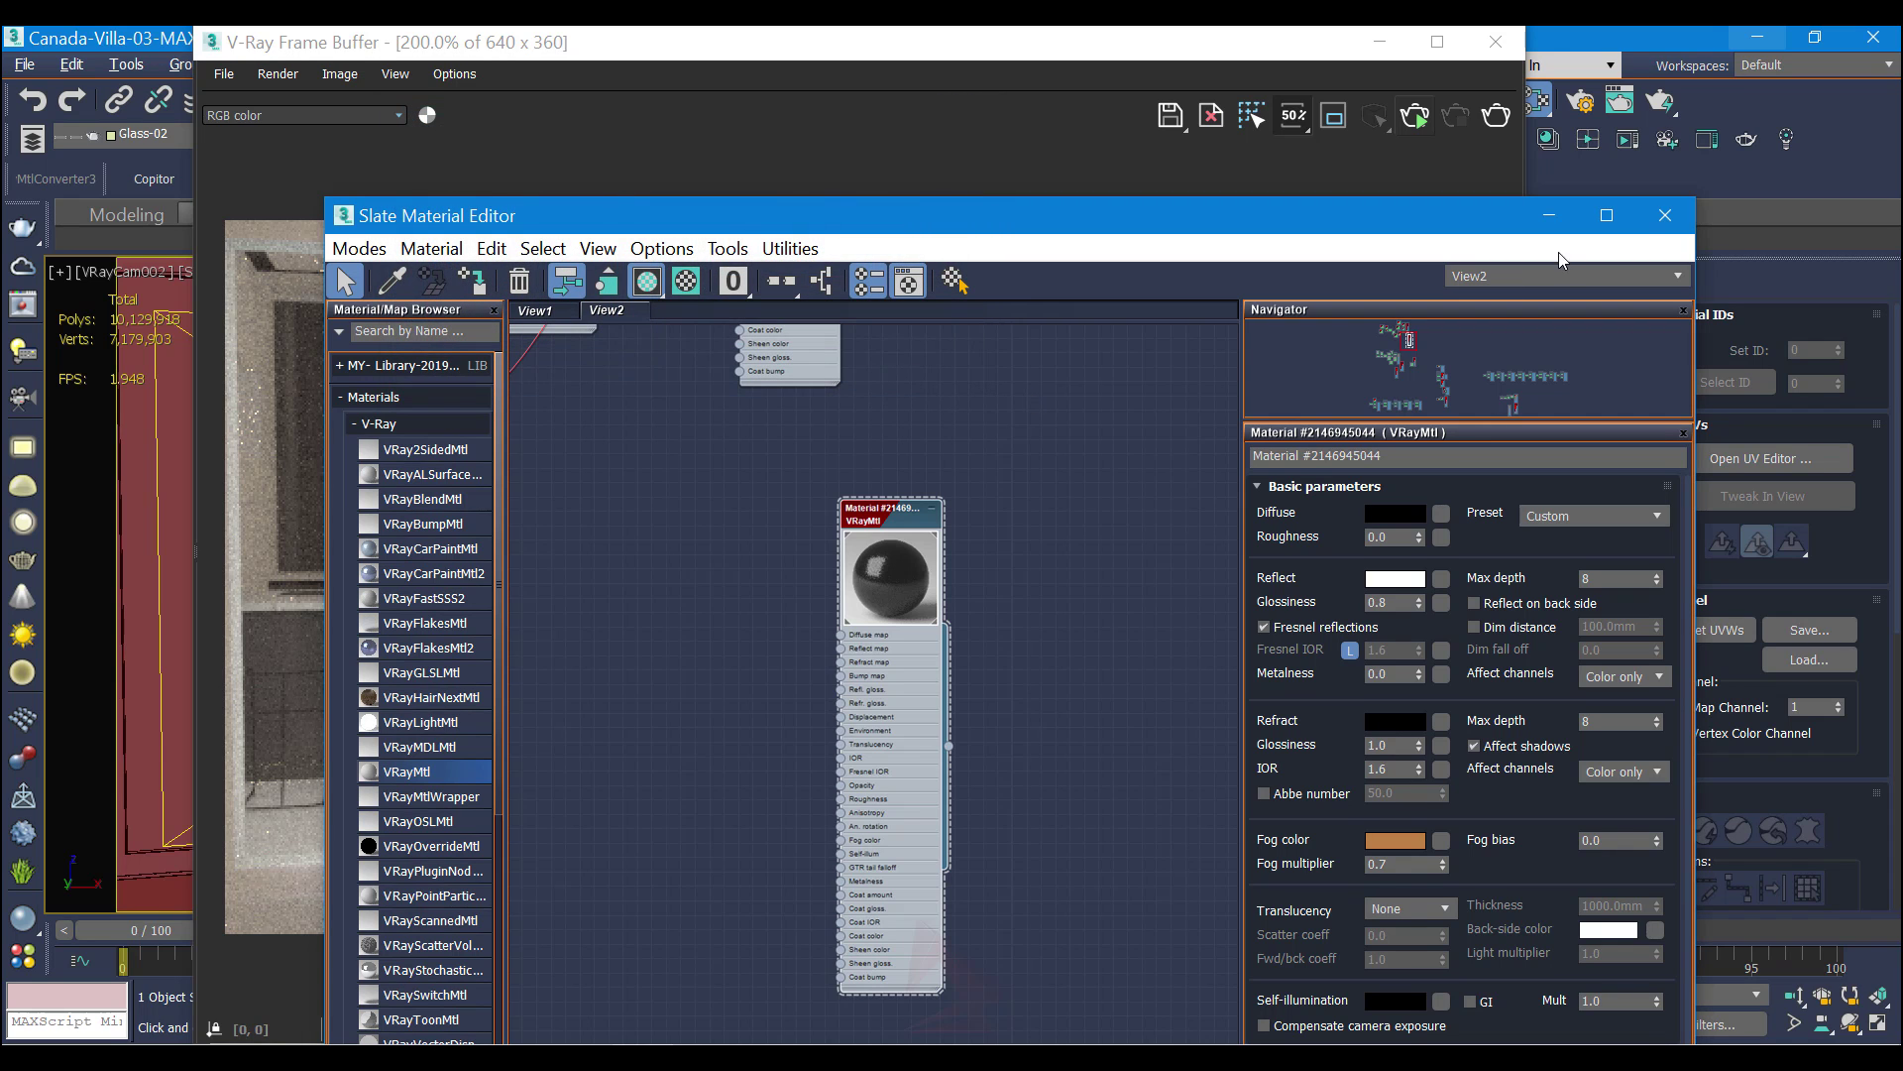
{"action": "left_click", "coordinate": [1665, 215]}
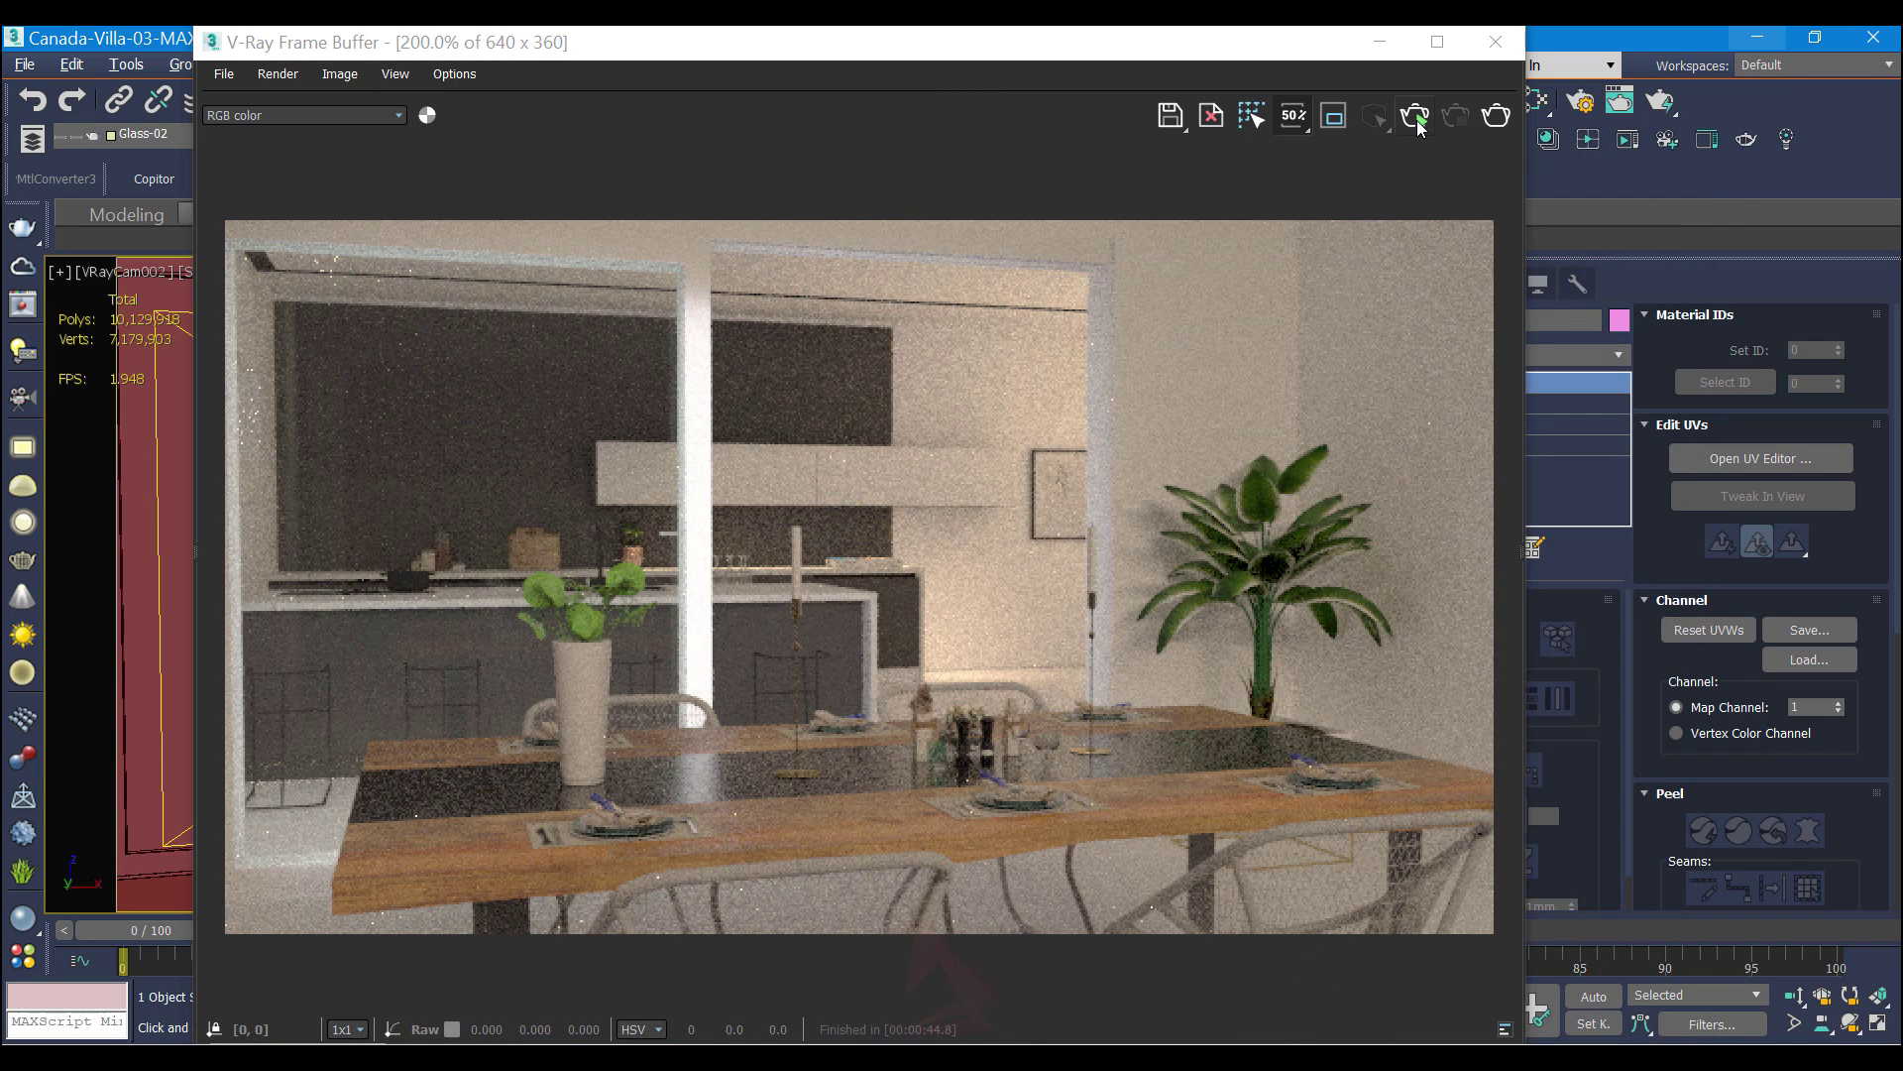
Step: Re-render the dining-table camera view in the V-Ray Frame Buffer to check the darker brown glass fog
{"action": "left_click", "coordinate": [1386, 258]}
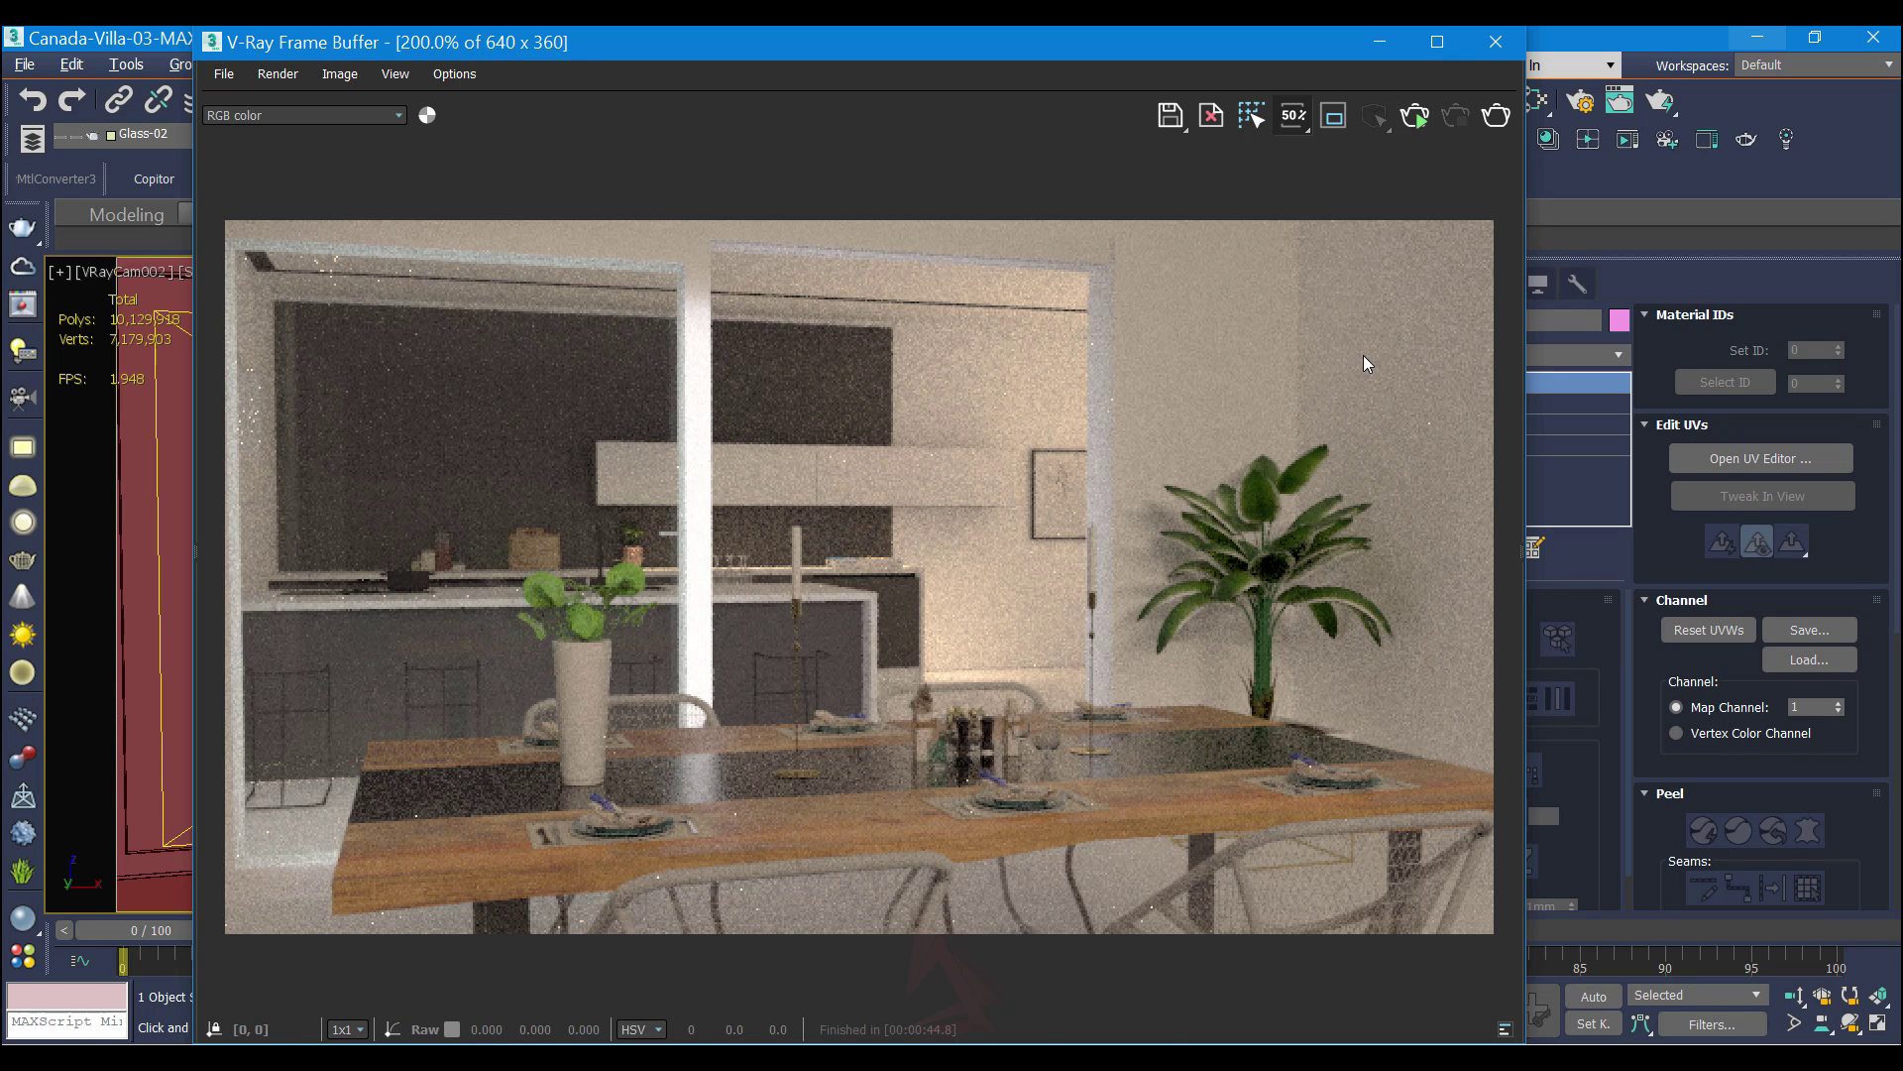
{"action": "key", "text": "shift+q"}
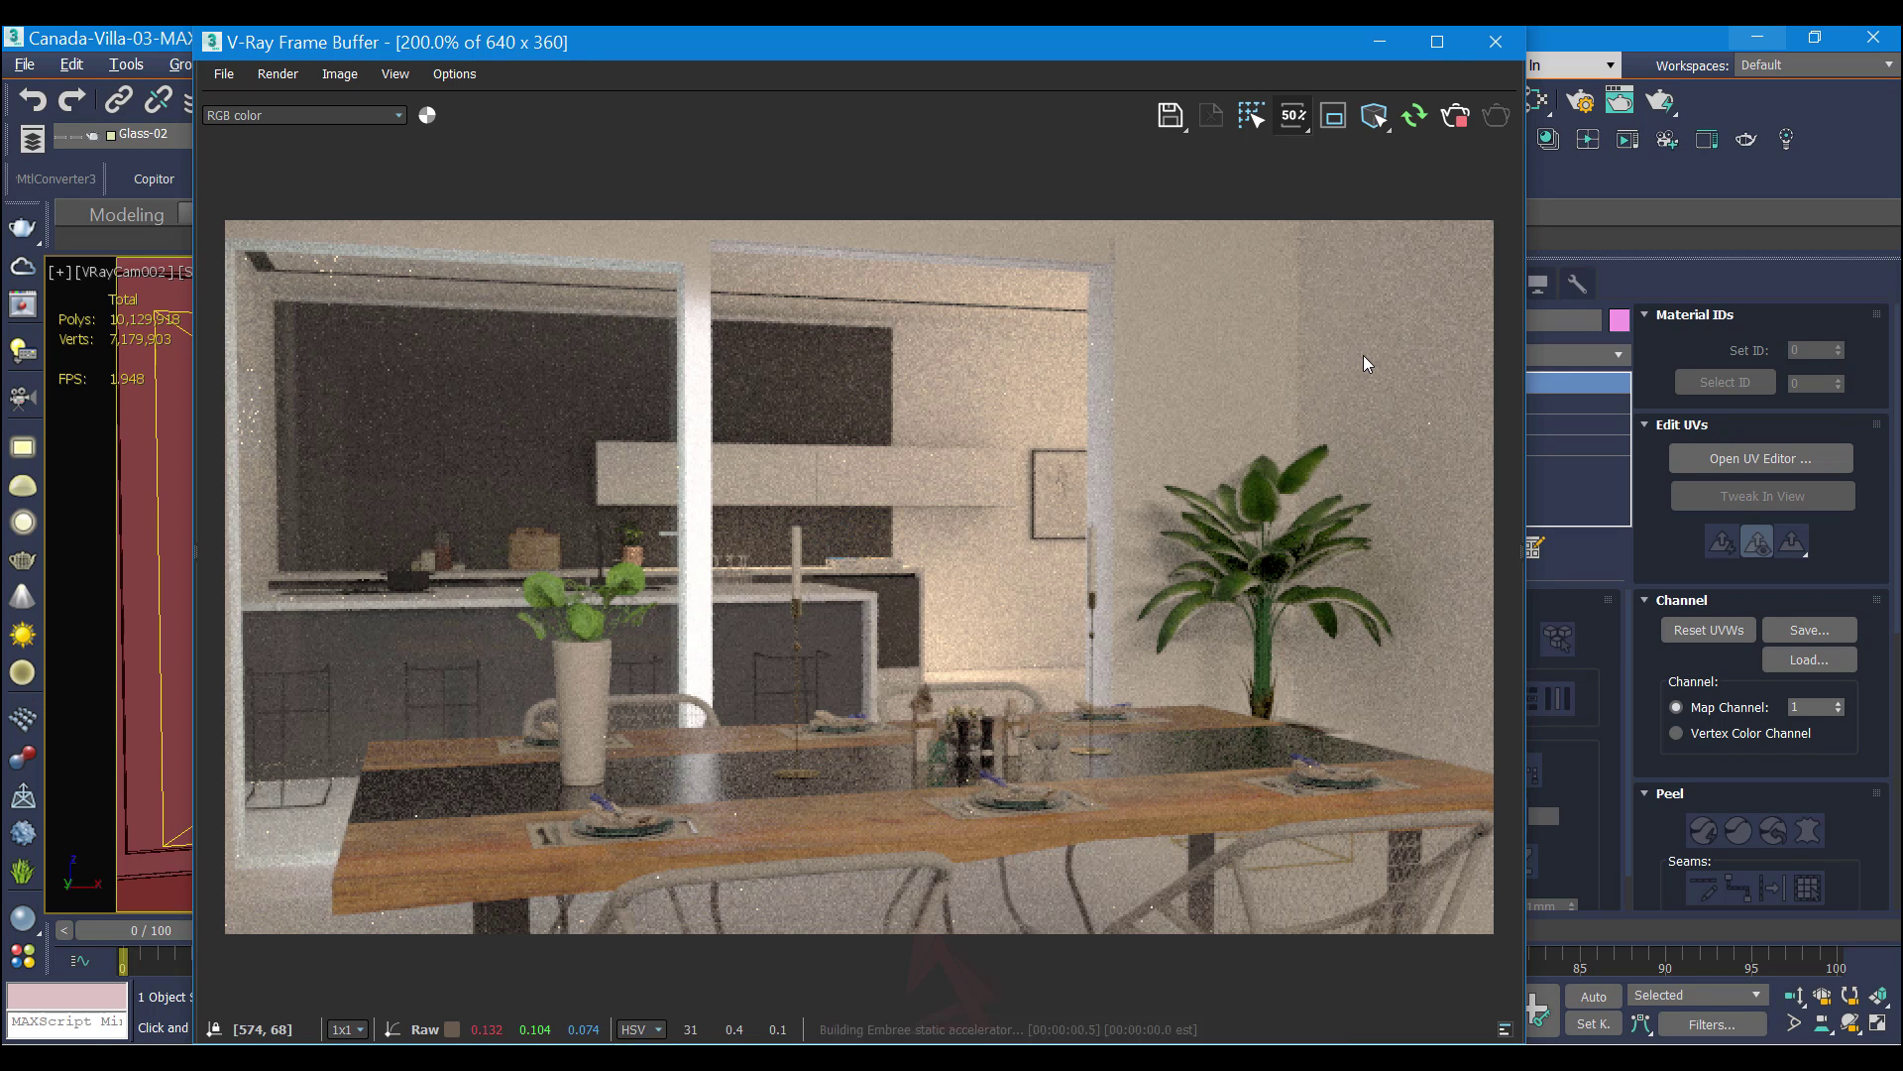